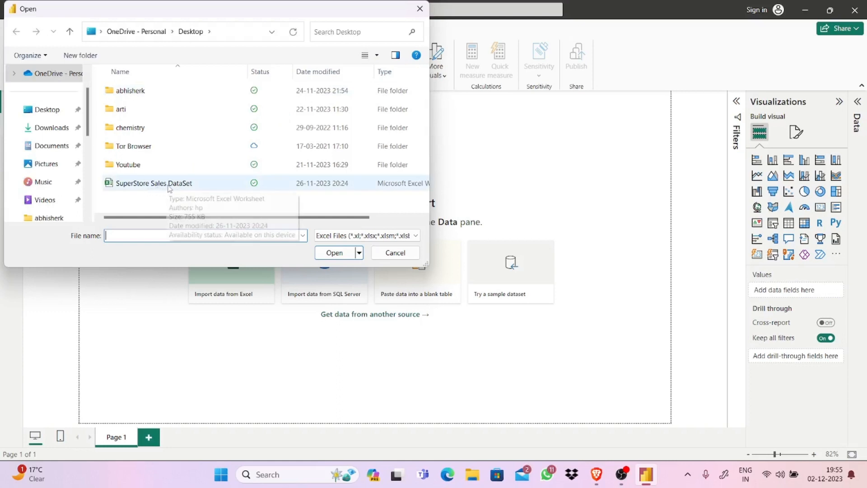
# - Open the SuperStore Sales DataSet workbook from the Desktop for import and select Sheet1 in the Navigator
pyautogui.click(167, 189)
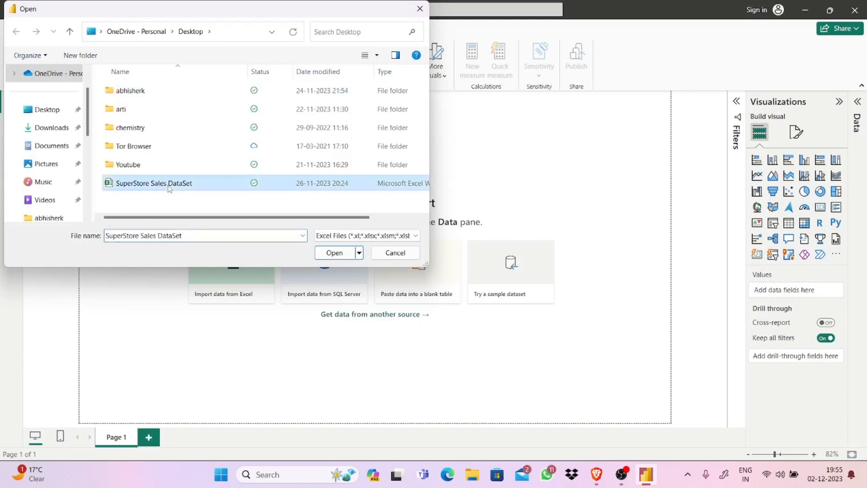
pyautogui.click(334, 252)
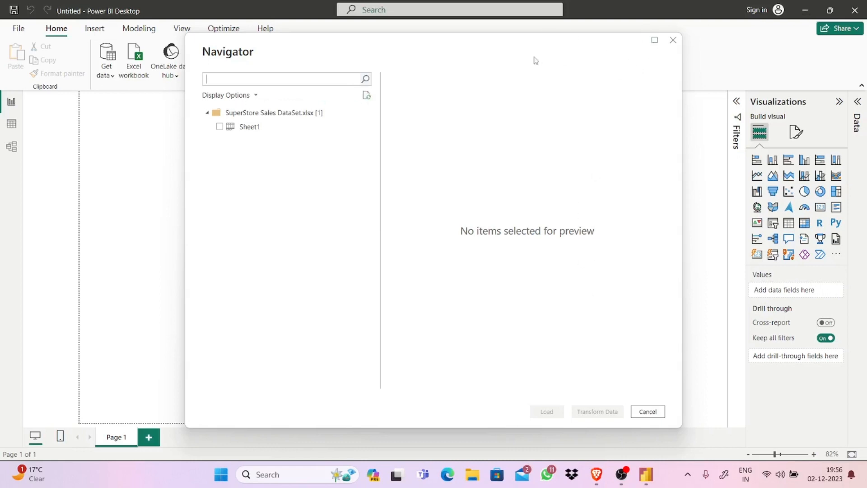
pyautogui.moveTo(519, 40); pyautogui.dragTo(516, 78)
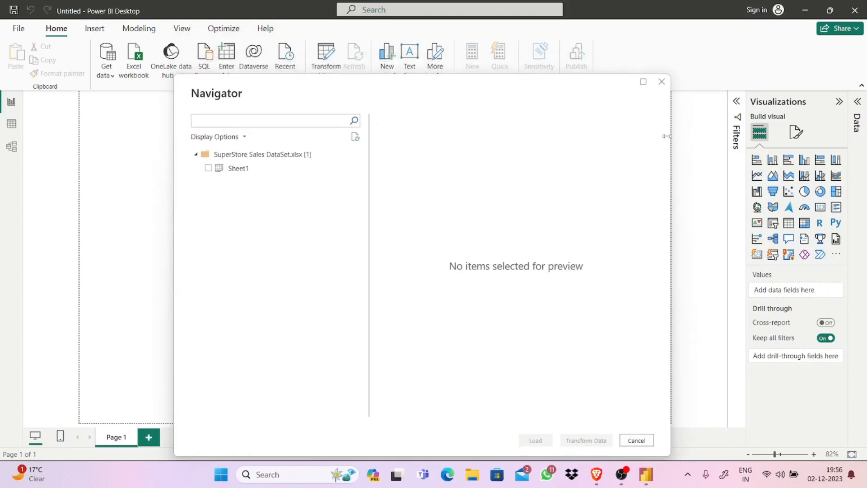
pyautogui.moveTo(672, 151)
pyautogui.mouseDown()
pyautogui.moveTo(628, 149)
pyautogui.moveTo(670, 149)
pyautogui.mouseUp()
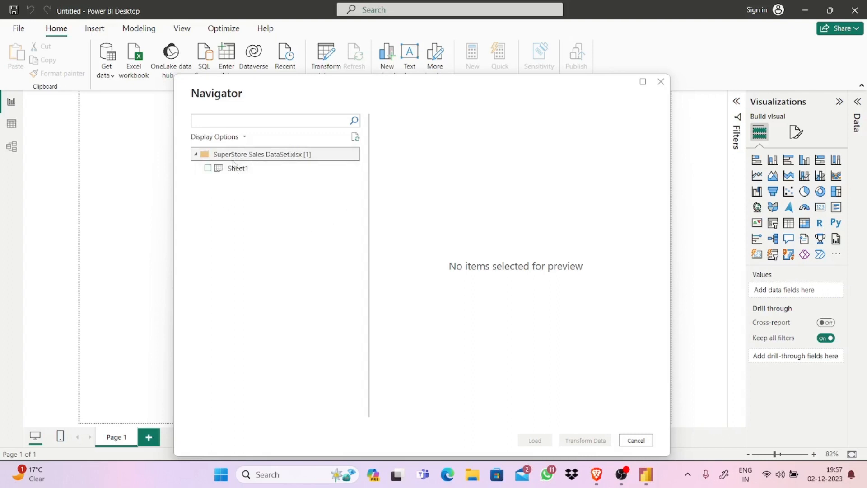
pyautogui.click(208, 168)
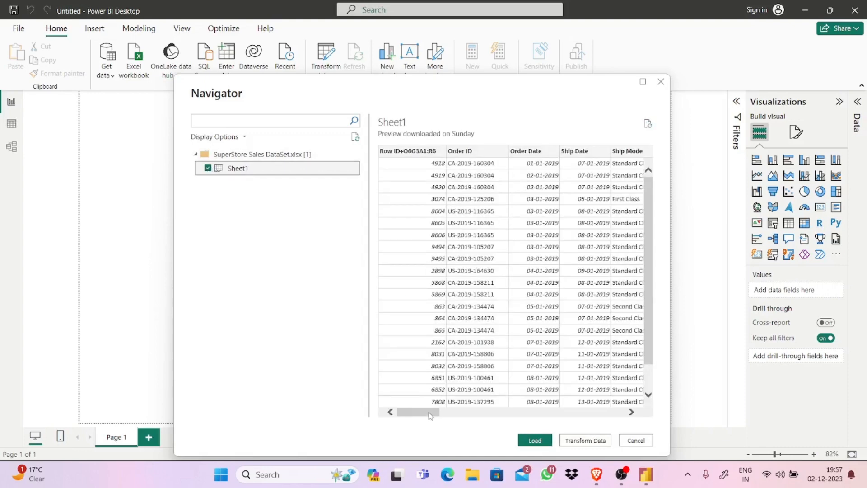
# - Examine the columns and rows of the Sheet1 preview, also at full-screen size, and cancel the import
pyautogui.moveTo(432, 414); pyautogui.dragTo(321, 413)
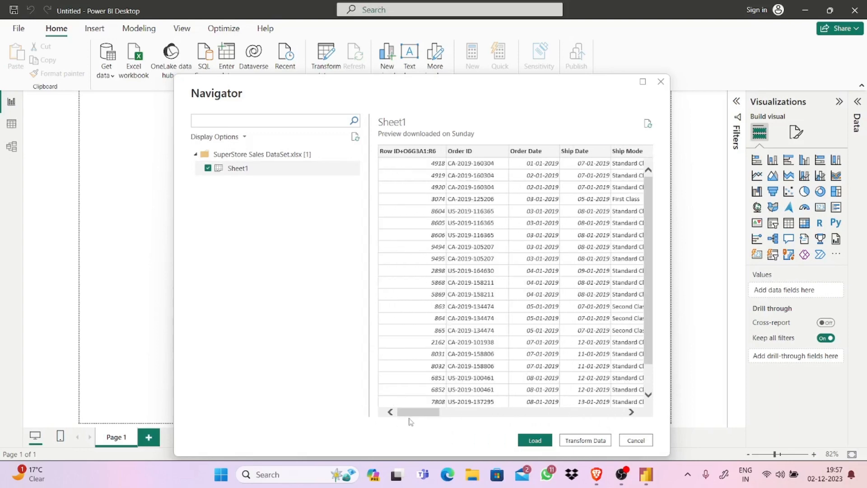
pyautogui.moveTo(419, 413); pyautogui.dragTo(475, 410)
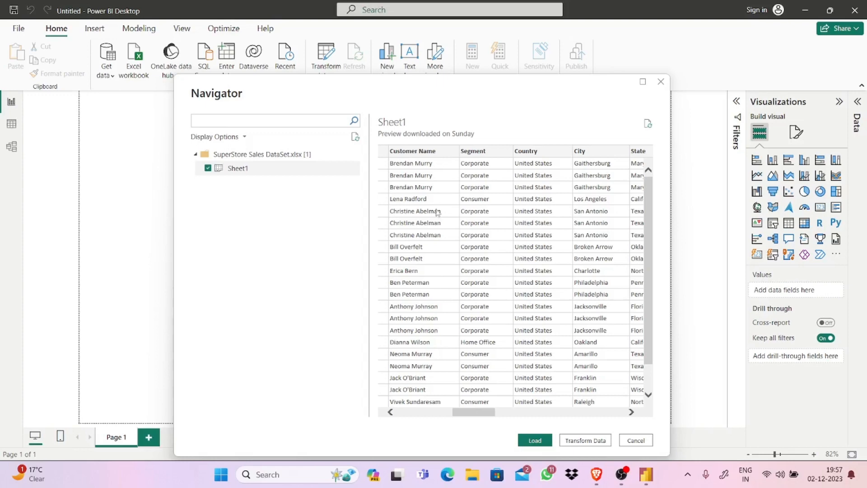
pyautogui.scroll(-1, 653, 204)
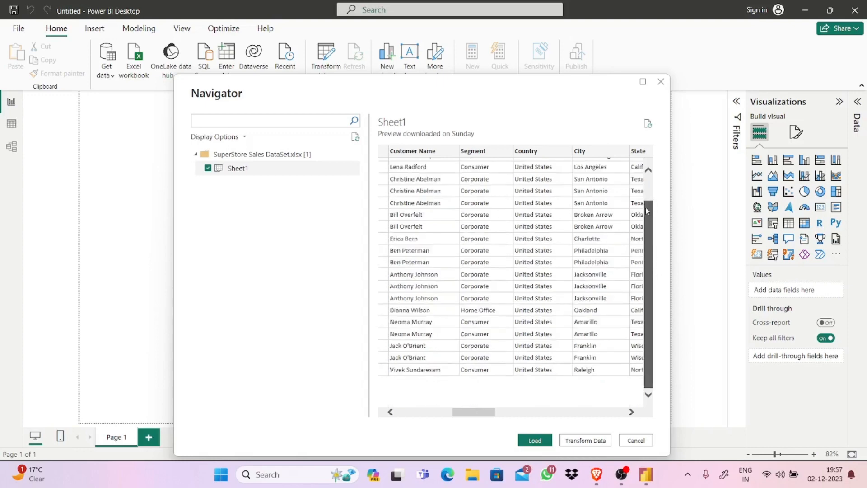
pyautogui.scroll(1, 646, 206)
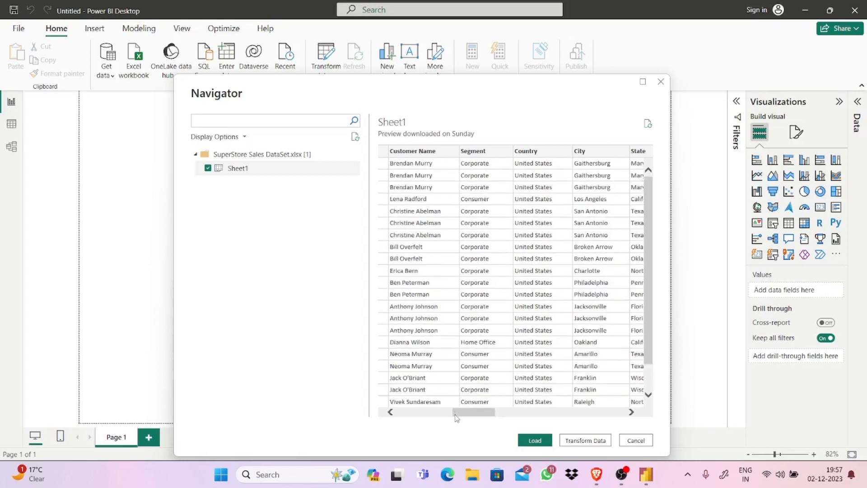
pyautogui.moveTo(451, 415); pyautogui.dragTo(399, 415)
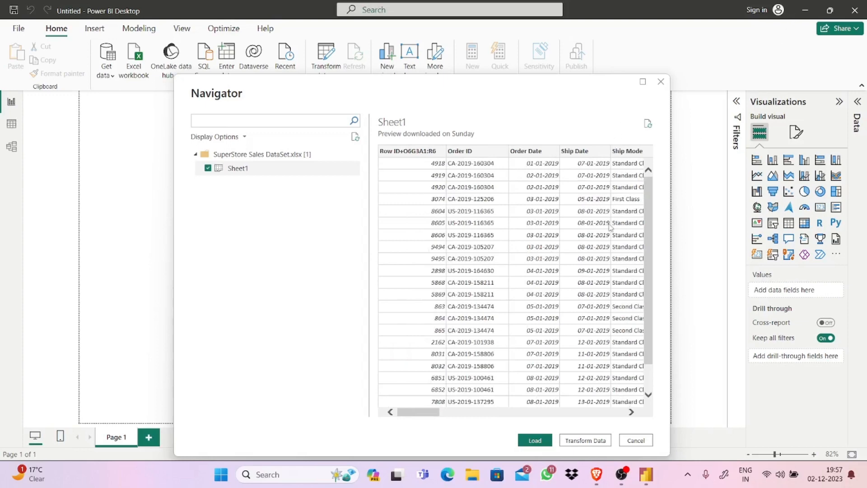
pyautogui.click(643, 82)
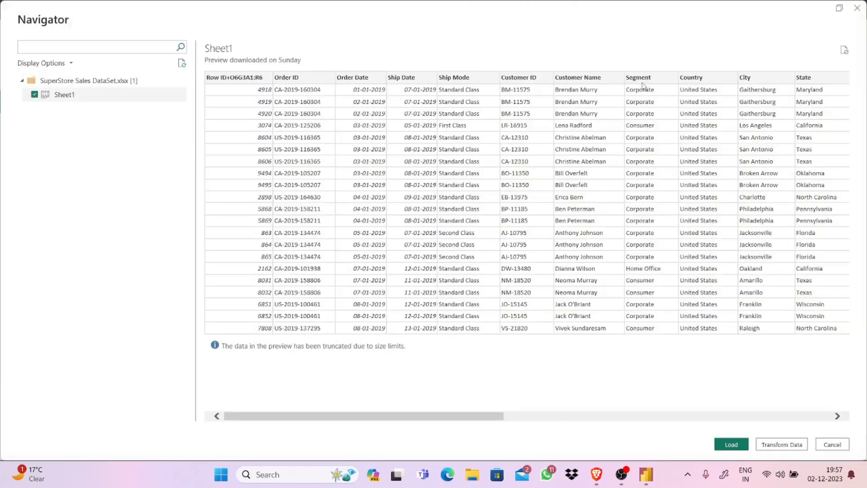
pyautogui.click(840, 10)
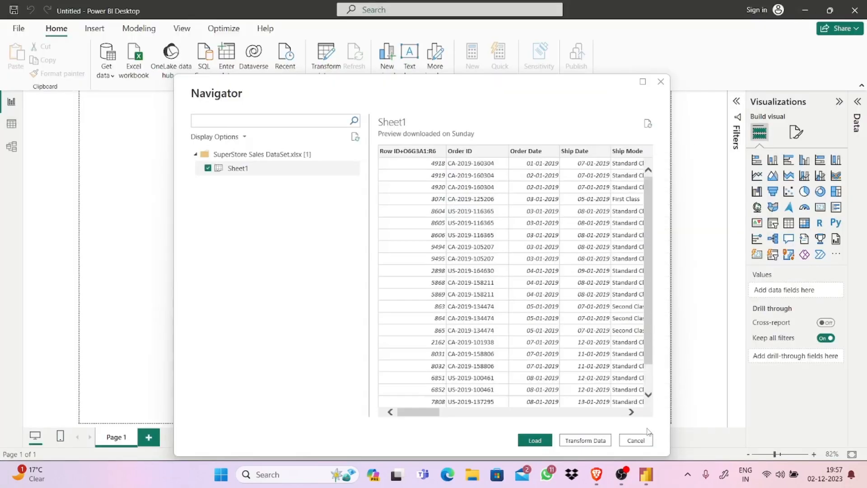
pyautogui.click(636, 439)
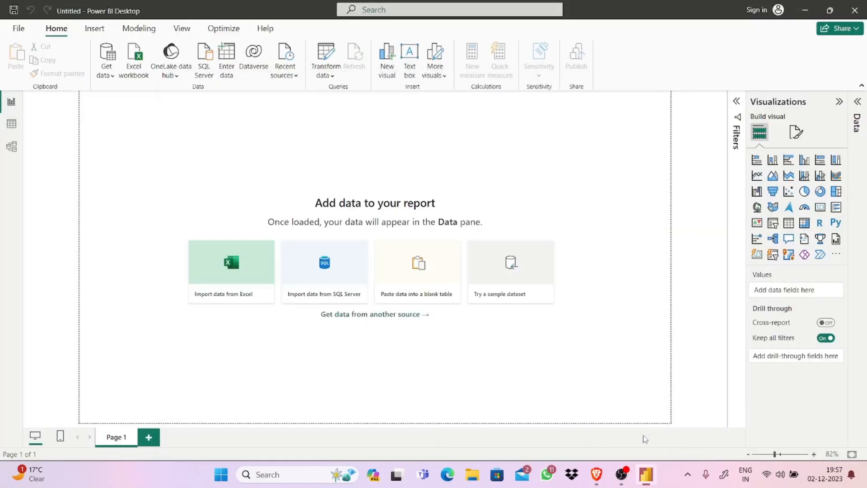
# - Switch to the desktop, place the SuperStore Sales DataSet file apart from the other icons and open it in a maximized Excel window
pyautogui.click(807, 7)
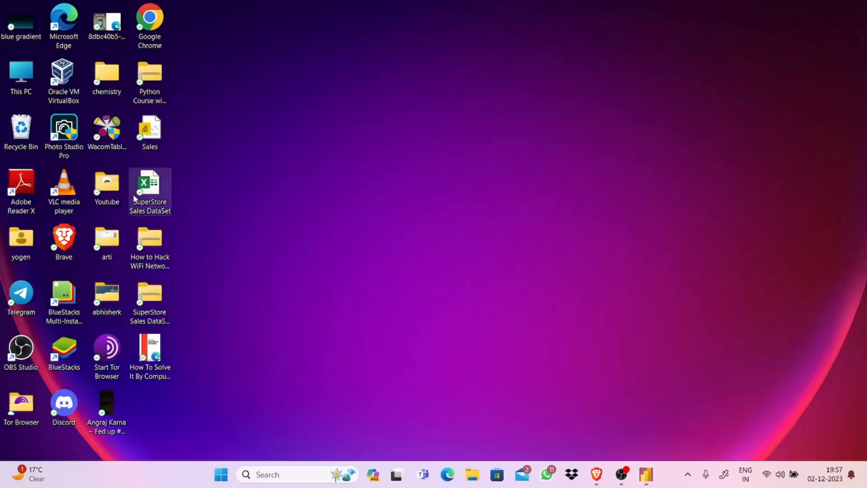
pyautogui.moveTo(148, 198); pyautogui.dragTo(278, 159)
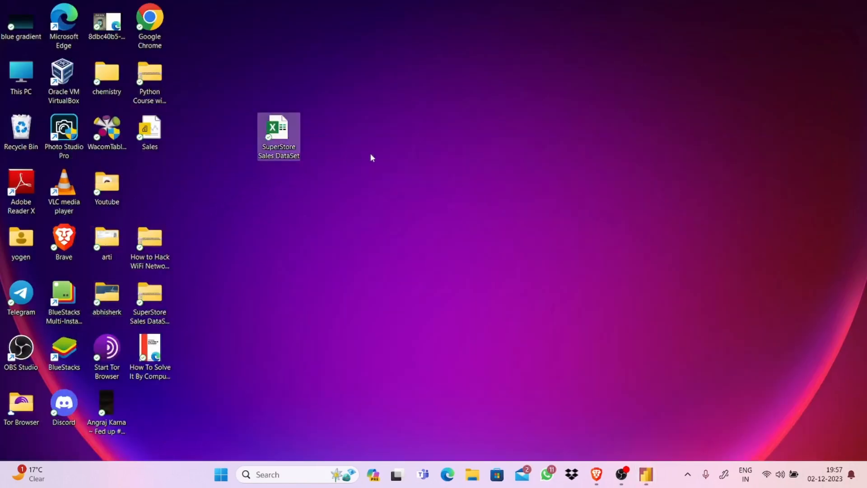
pyautogui.doubleClick(290, 145)
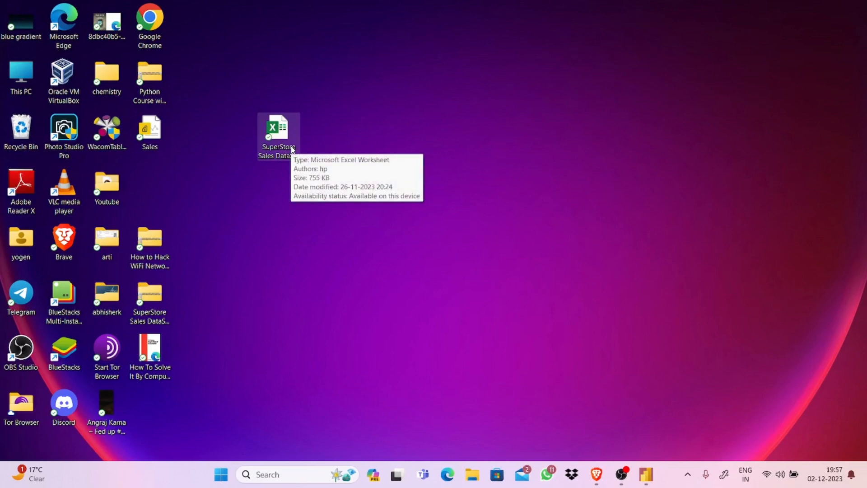
pyautogui.doubleClick(292, 150)
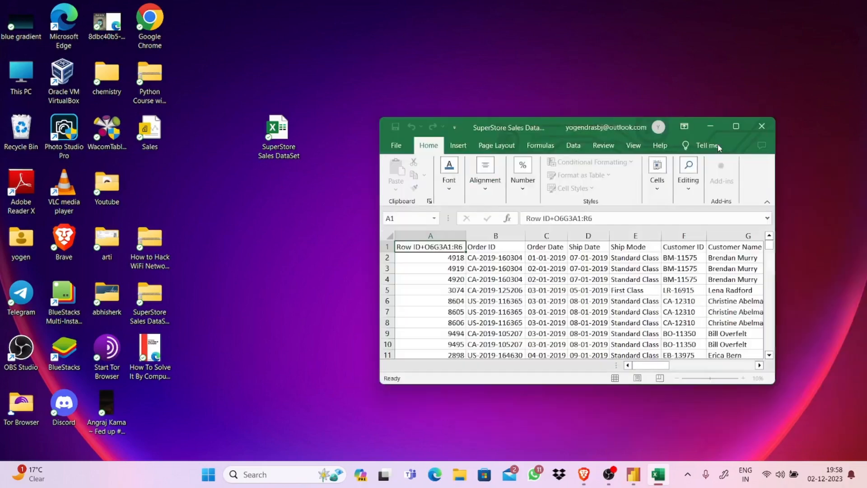
pyautogui.click(739, 127)
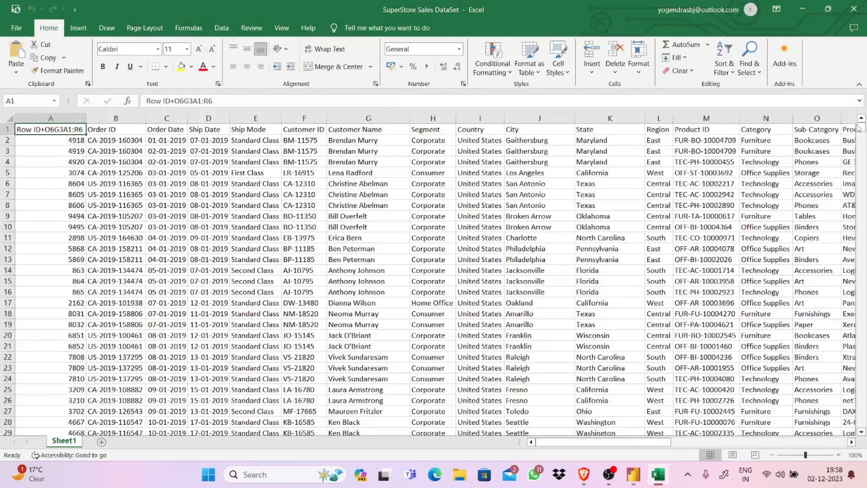
# - Examine the order rows of the SuperStore Sales DataSet in Excel and close the workbook
pyautogui.moveTo(861, 129); pyautogui.dragTo(862, 146)
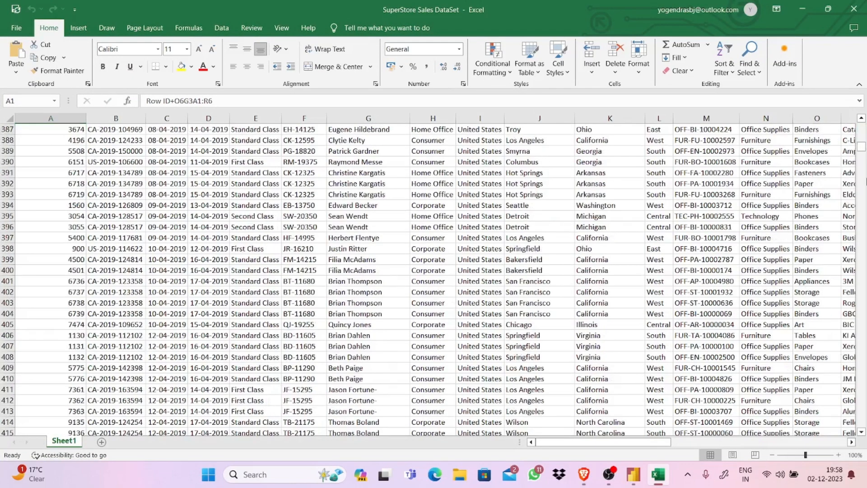
pyautogui.moveTo(863, 146); pyautogui.dragTo(850, 13)
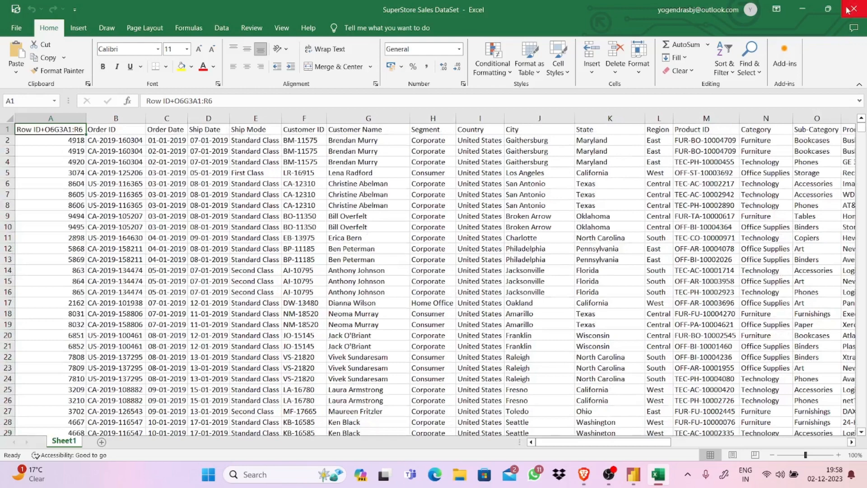
pyautogui.click(848, 9)
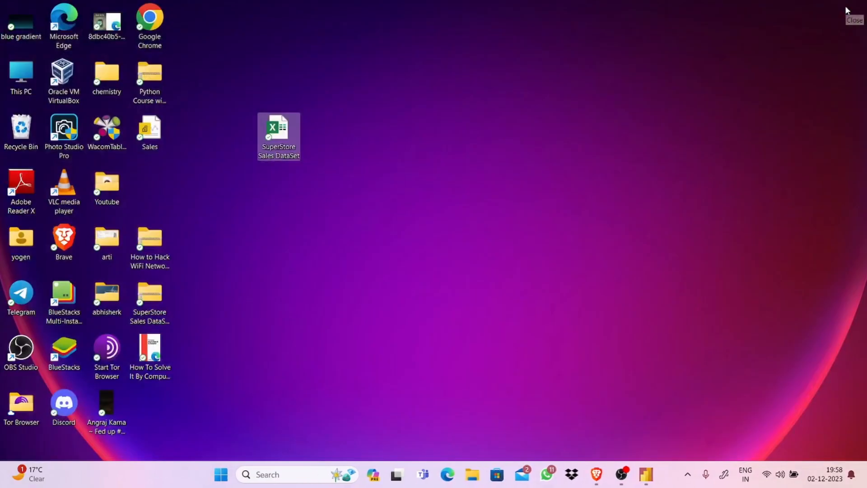
pyautogui.click(687, 123)
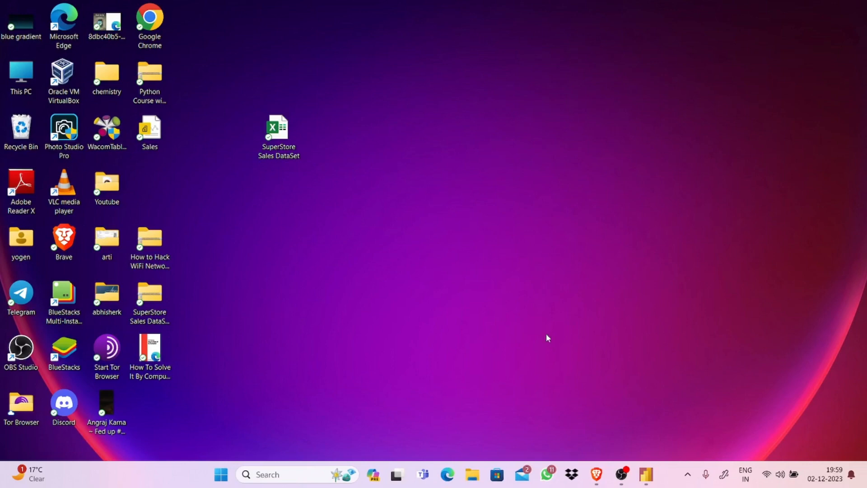
# - Switch back to Power BI Desktop, import the SuperStore Sales DataSet Excel workbook from the Desktop and select Sheet1
pyautogui.click(647, 481)
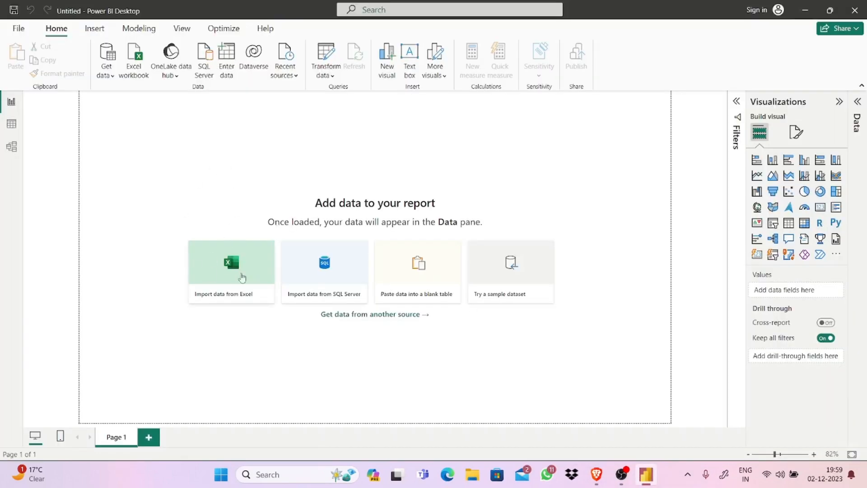
pyautogui.click(246, 270)
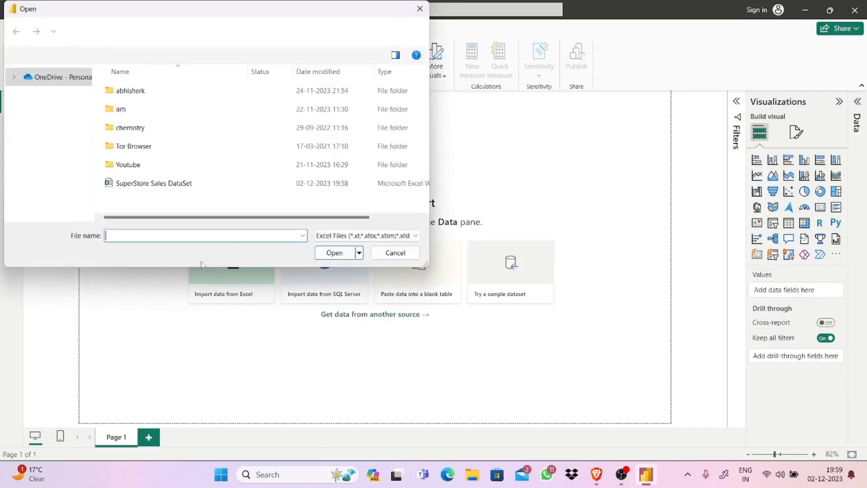
pyautogui.click(222, 188)
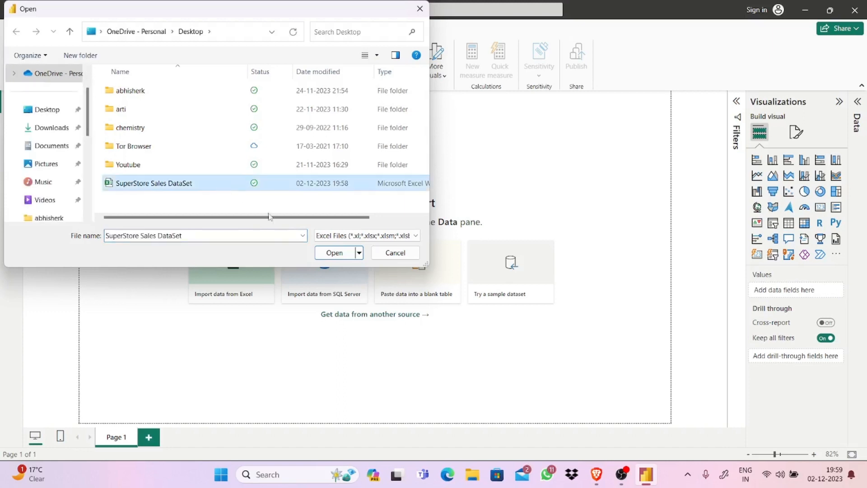
pyautogui.click(335, 252)
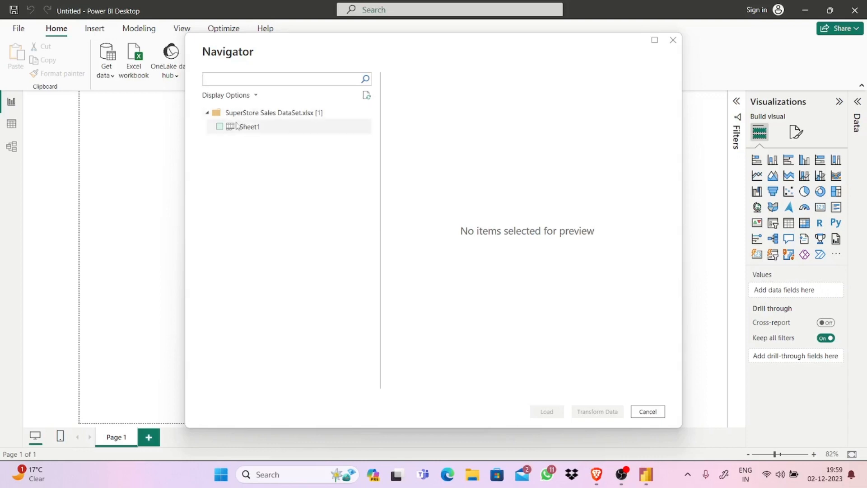
pyautogui.click(220, 127)
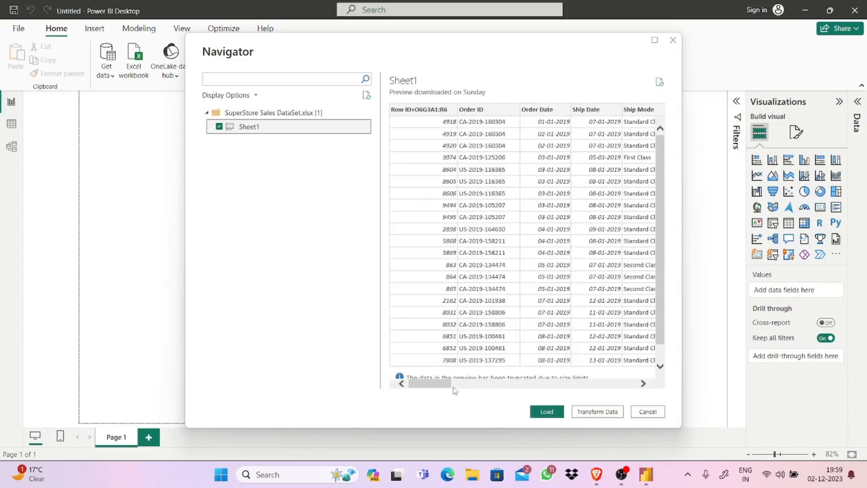
# - Look through the Sheet1 preview across its columns and down to its last row, dismissing the incoming chat notifications
pyautogui.moveTo(446, 384); pyautogui.dragTo(513, 383)
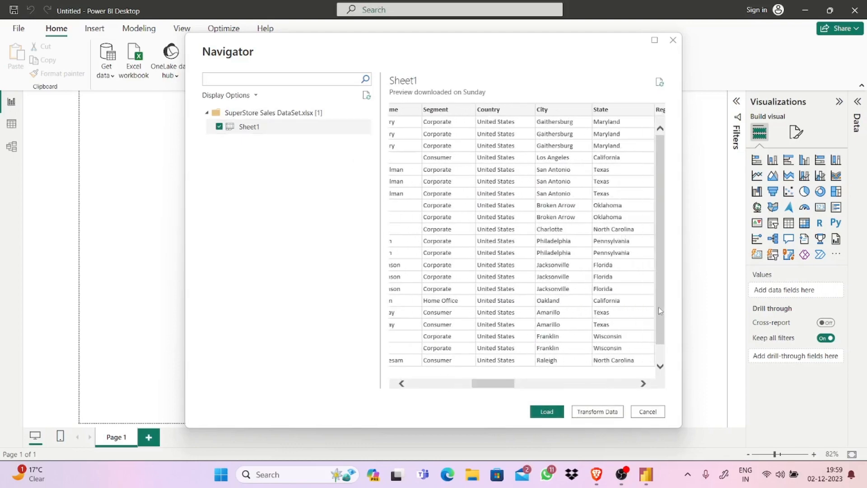
pyautogui.moveTo(661, 312); pyautogui.dragTo(661, 326)
pyautogui.moveTo(510, 387); pyautogui.dragTo(411, 386)
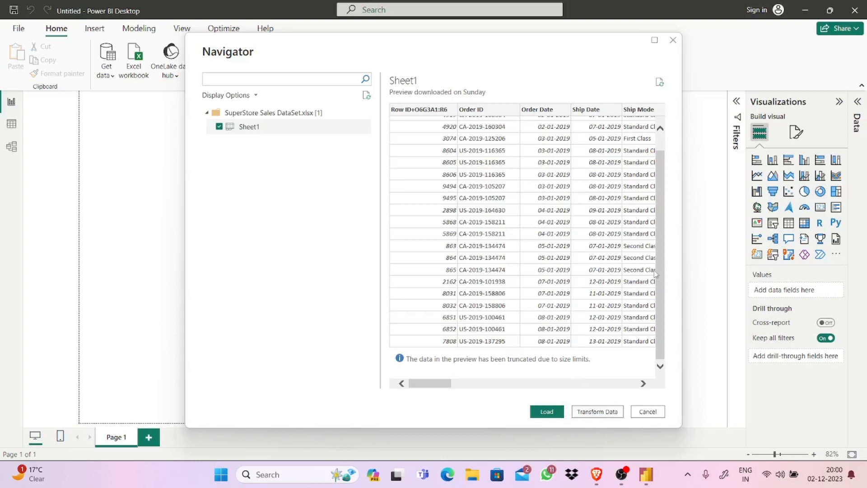
pyautogui.scroll(2, 660, 269)
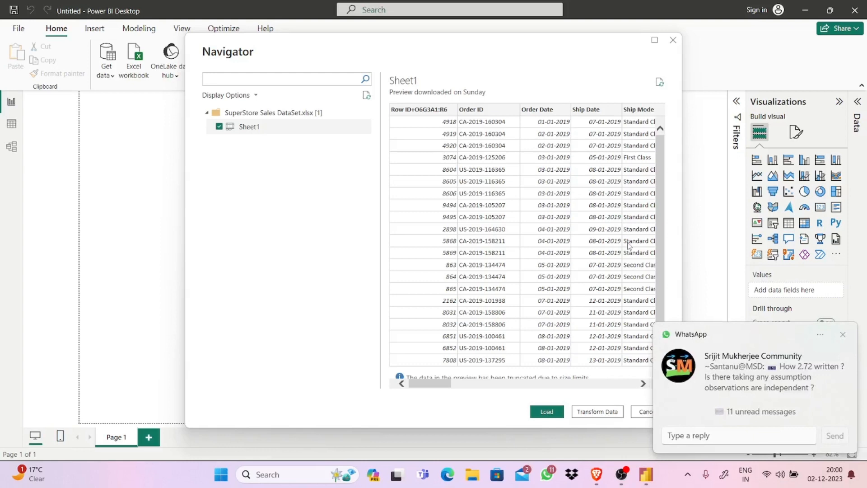
pyautogui.click(843, 336)
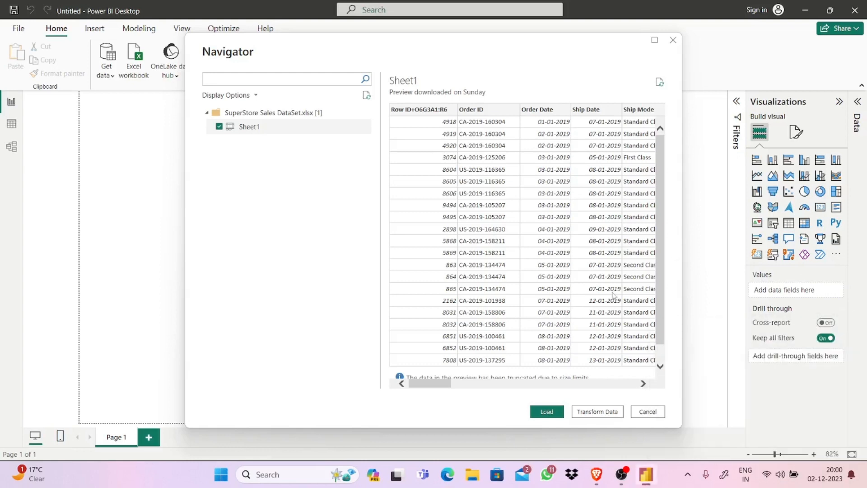
pyautogui.click(458, 384)
pyautogui.moveTo(458, 384); pyautogui.dragTo(392, 396)
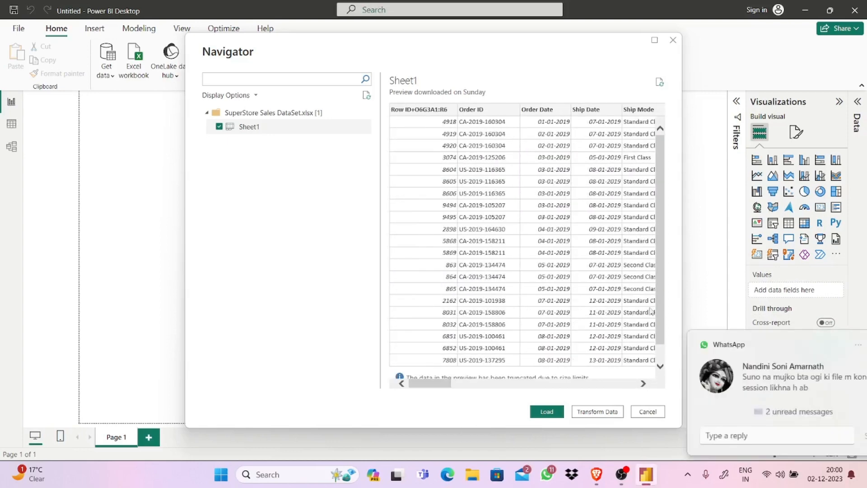
pyautogui.scroll(-2, 662, 325)
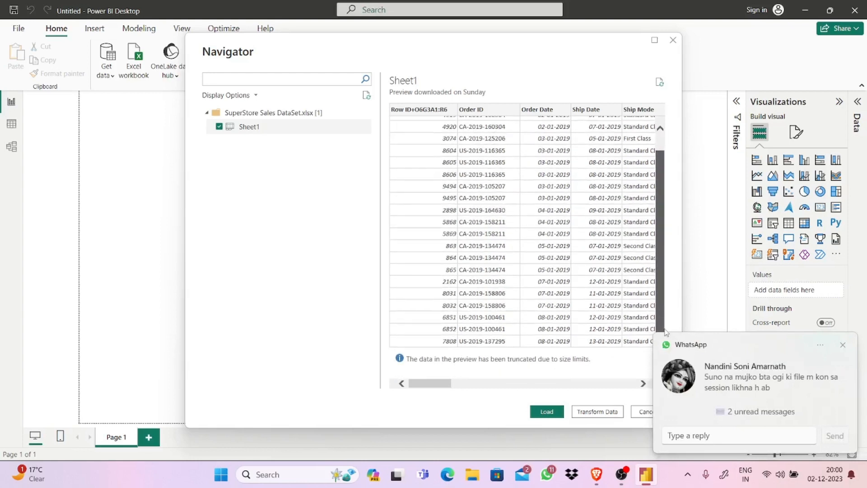
pyautogui.scroll(2, 666, 316)
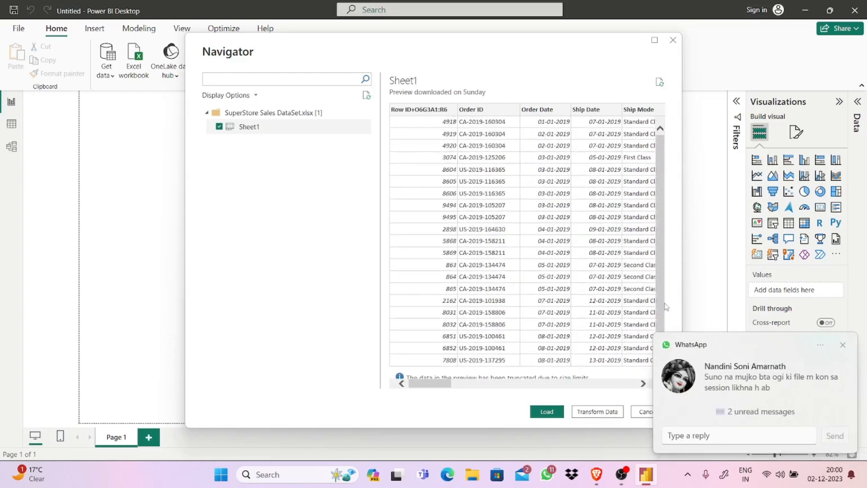
pyautogui.click(842, 346)
pyautogui.scroll(-1, 667, 337)
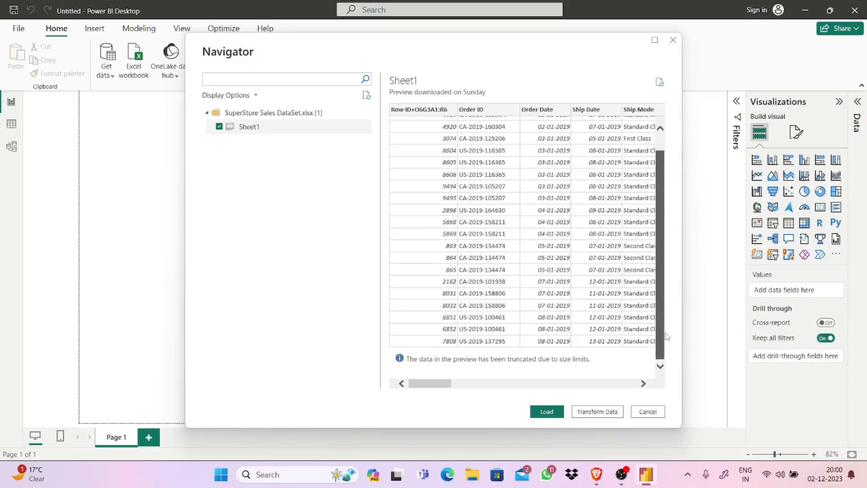
# - Open Sheet1 for data transformation in the Power Query Editor and maximize the editor window
pyautogui.moveTo(482, 384); pyautogui.dragTo(414, 398)
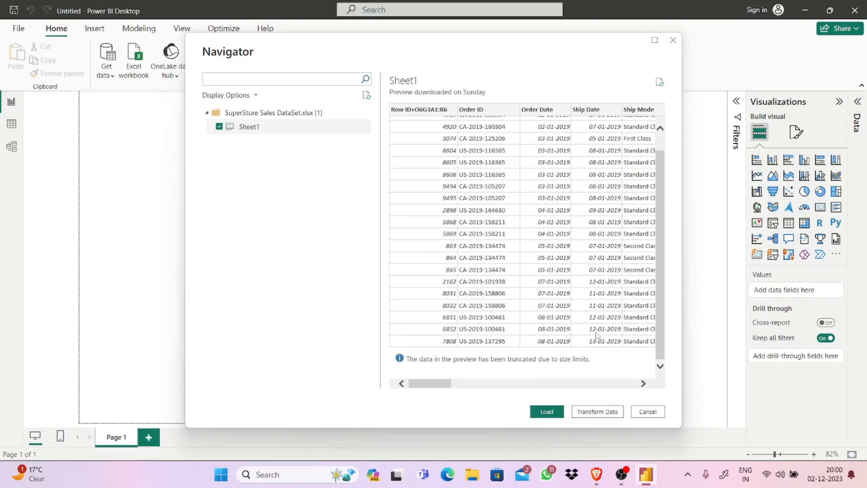
pyautogui.moveTo(661, 347); pyautogui.dragTo(668, 292)
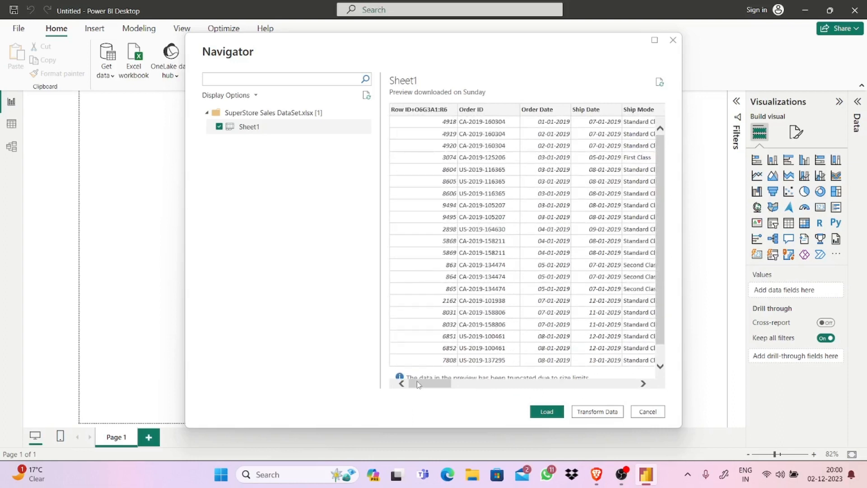
pyautogui.moveTo(428, 385); pyautogui.dragTo(484, 384)
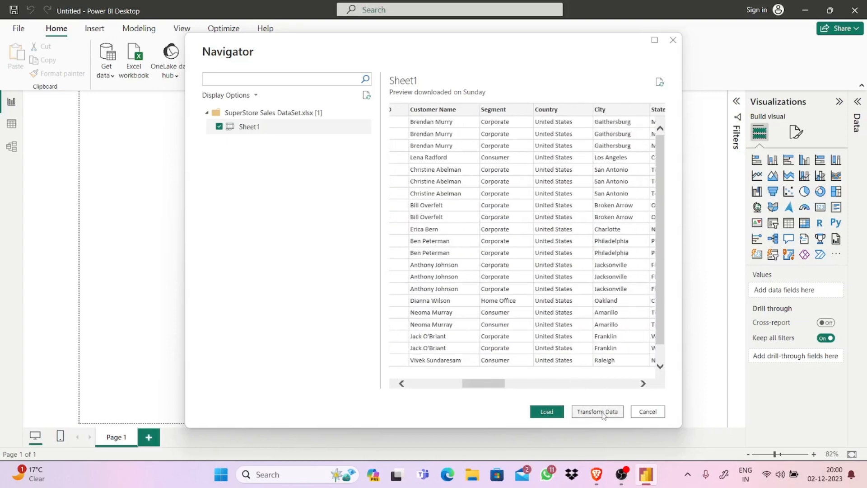
pyautogui.click(528, 384)
pyautogui.moveTo(528, 384); pyautogui.dragTo(612, 383)
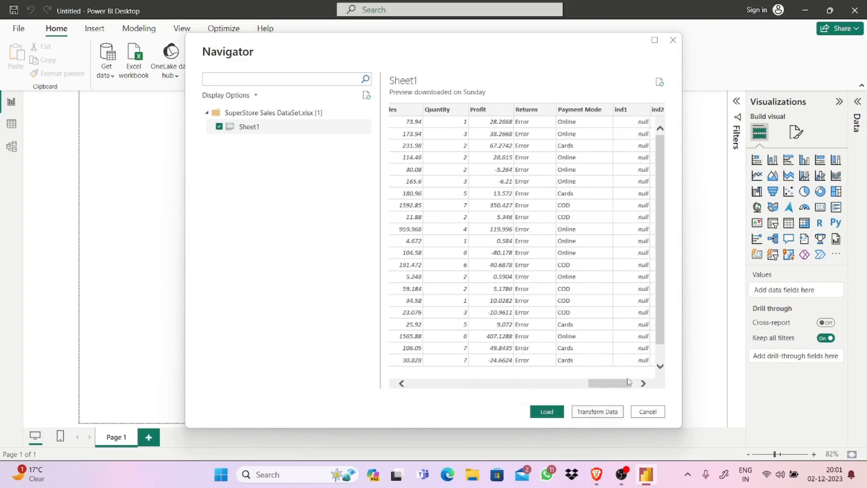
pyautogui.click(598, 412)
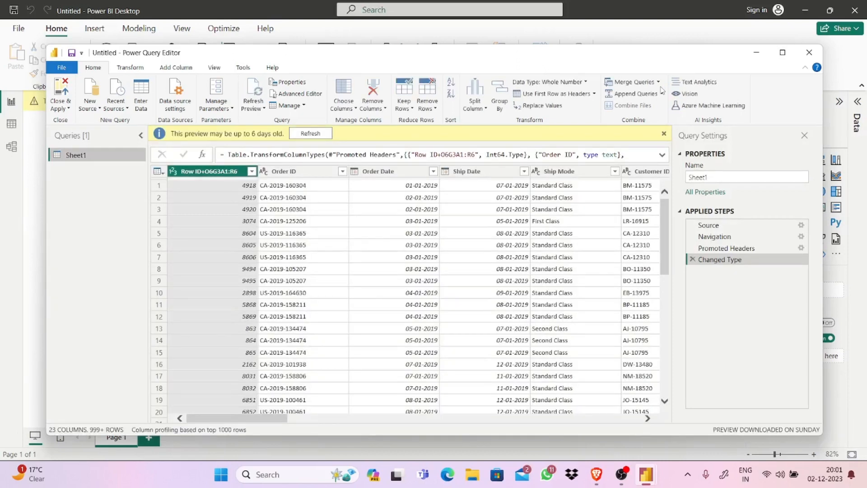
pyautogui.click(783, 52)
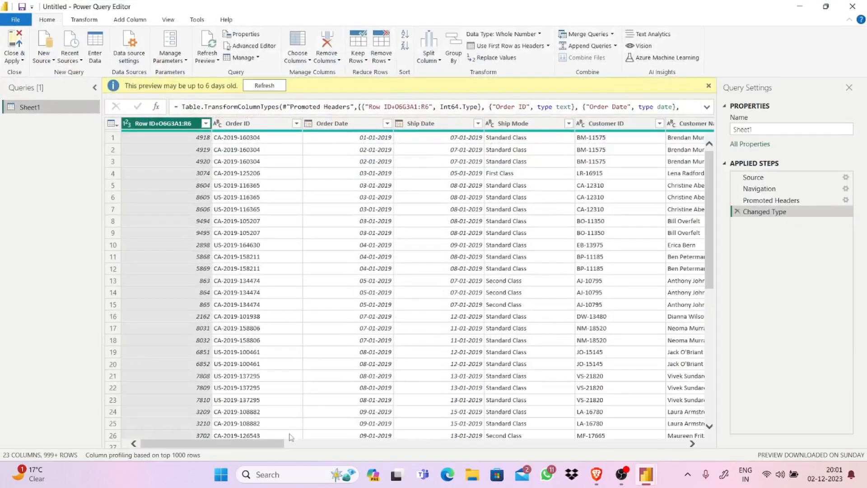
# - Refresh the outdated data preview of Sheet1 and check the values listed in the ind1 column's filter without applying one
pyautogui.moveTo(264, 445)
pyautogui.mouseDown()
pyautogui.moveTo(339, 437)
pyautogui.moveTo(270, 440)
pyautogui.mouseUp()
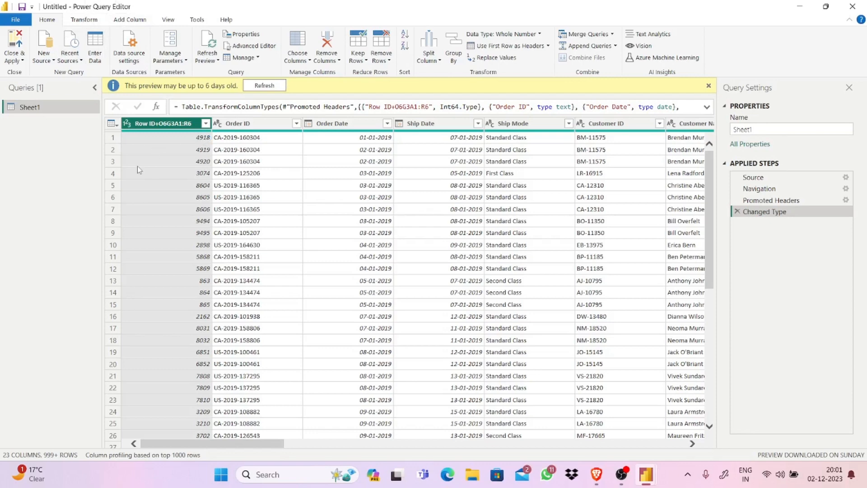
pyautogui.moveTo(273, 444); pyautogui.dragTo(597, 445)
pyautogui.click(592, 435)
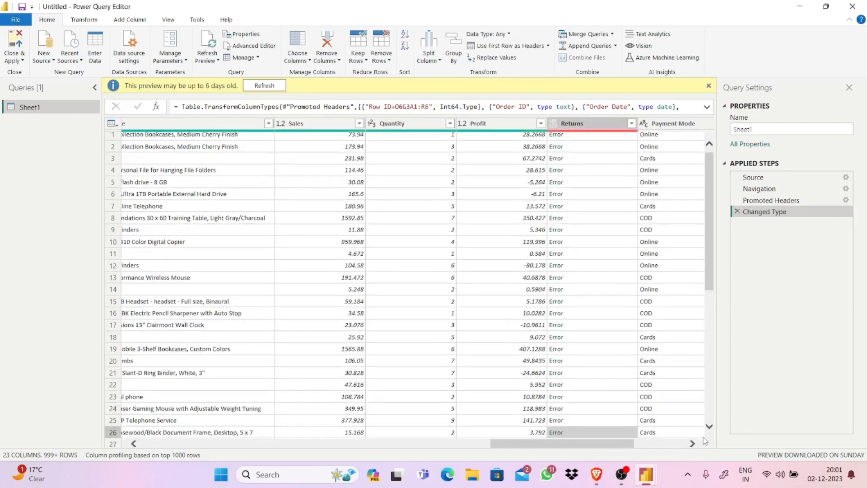
pyautogui.click(646, 443)
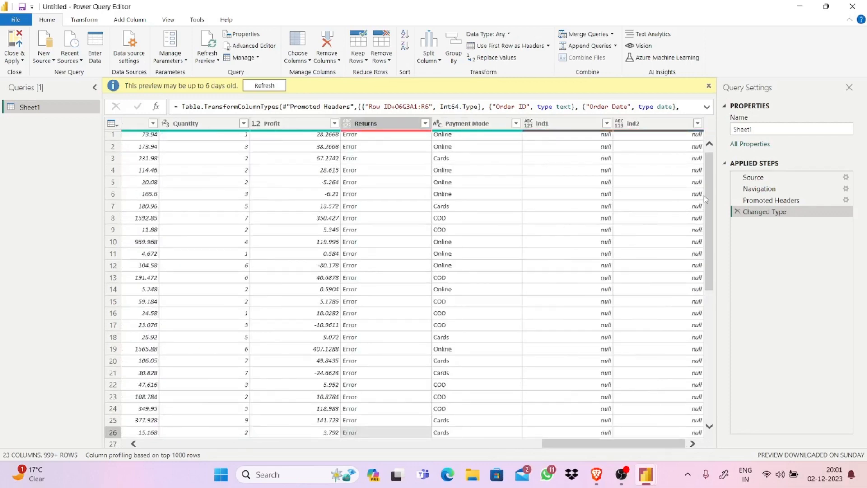
pyautogui.moveTo(712, 198); pyautogui.dragTo(712, 175)
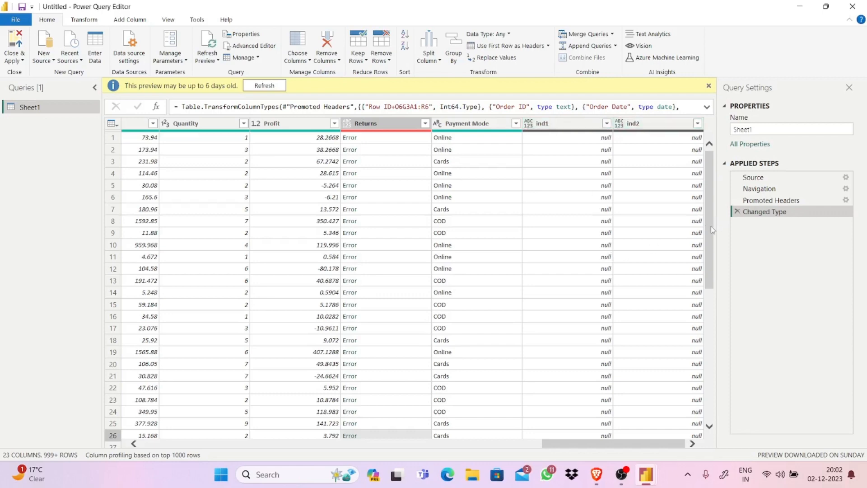
pyautogui.scroll(-1, 712, 226)
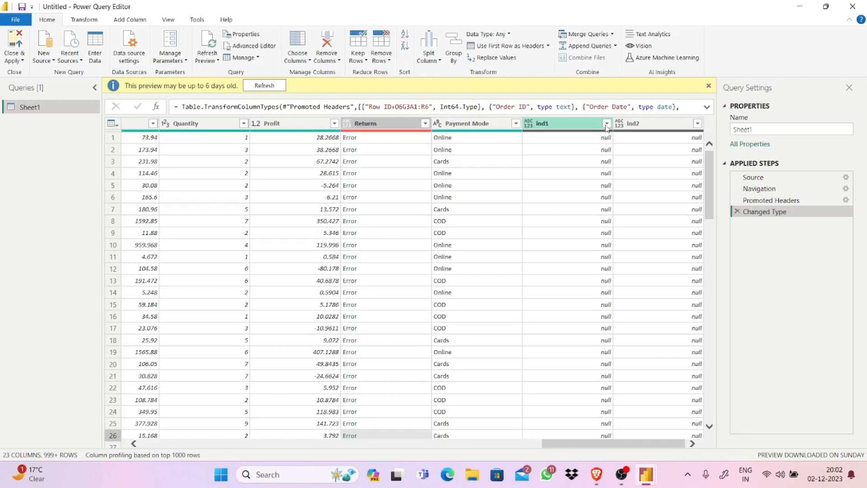
pyautogui.click(284, 86)
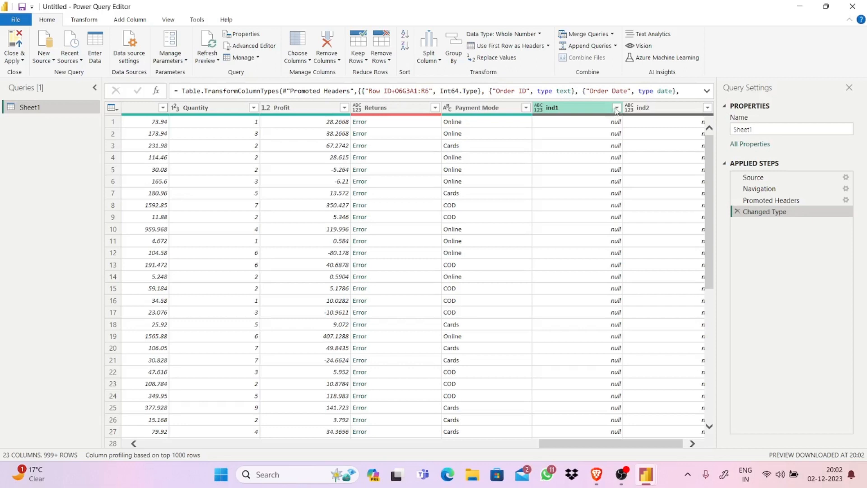
pyautogui.click(617, 109)
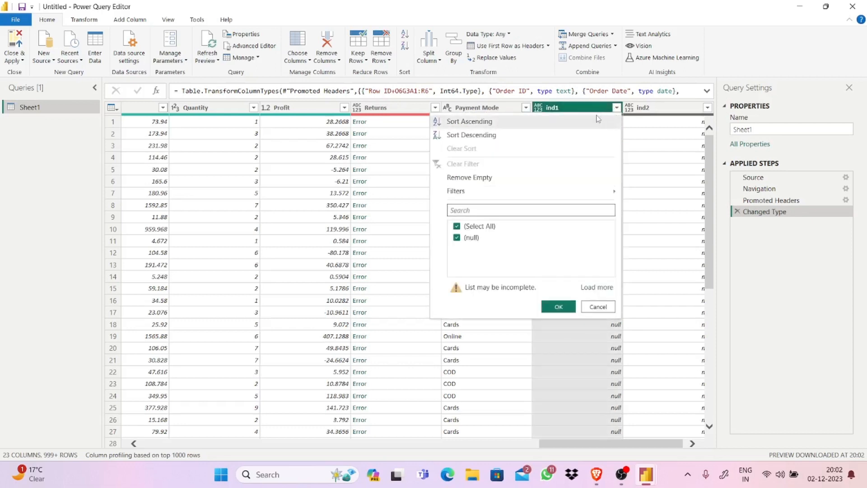
pyautogui.click(598, 307)
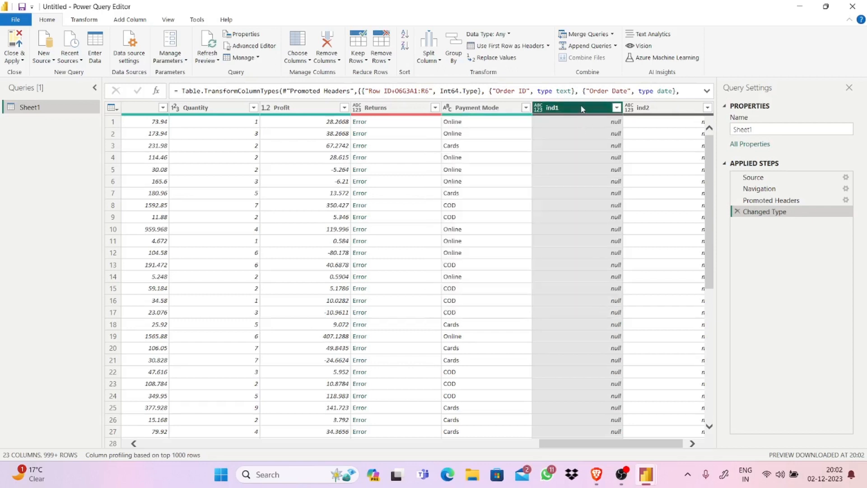
pyautogui.rightClick(581, 106)
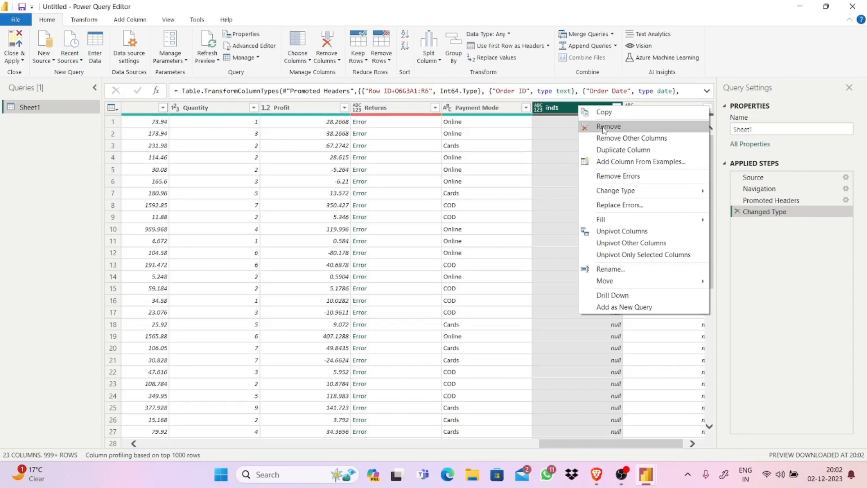
pyautogui.click(561, 113)
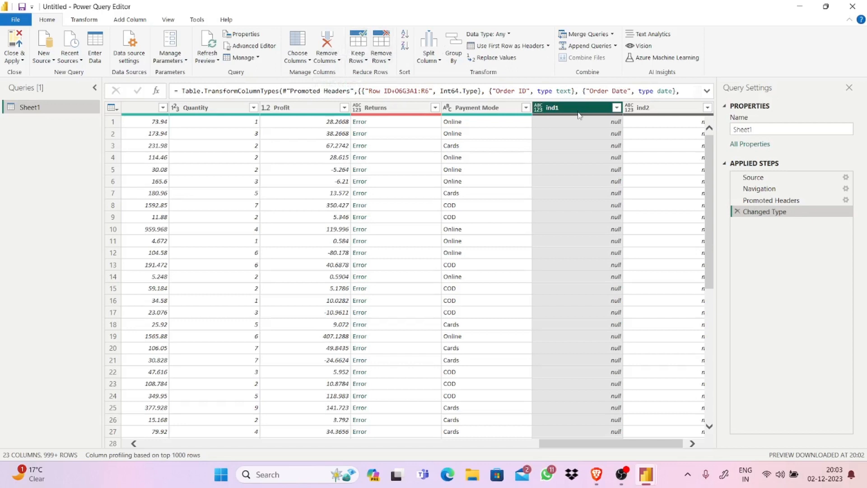
pyautogui.rightClick(558, 112)
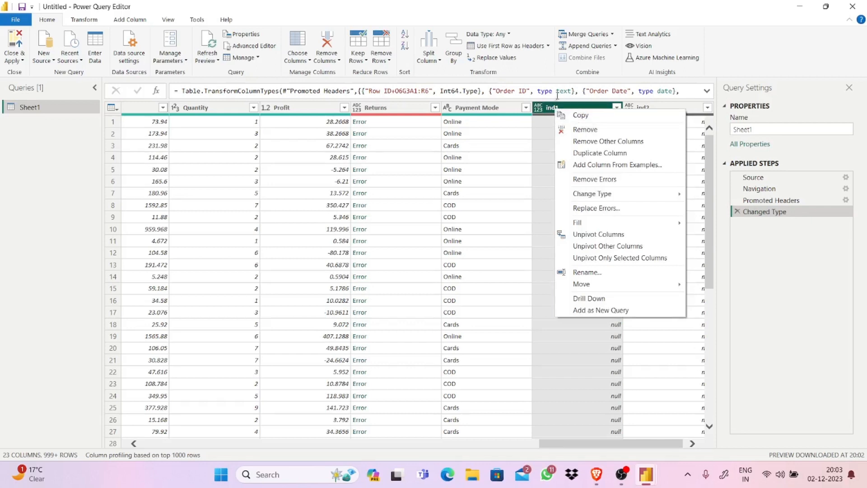
pyautogui.click(550, 112)
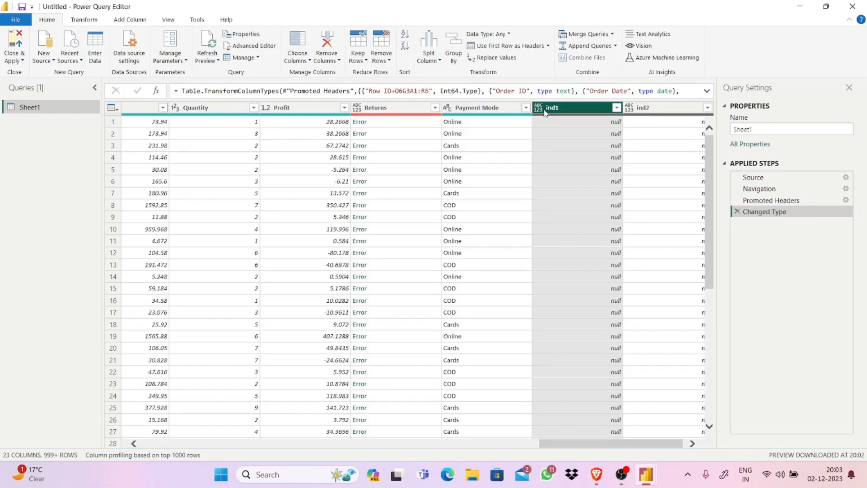
pyautogui.hotkey('ctrl', 'a')
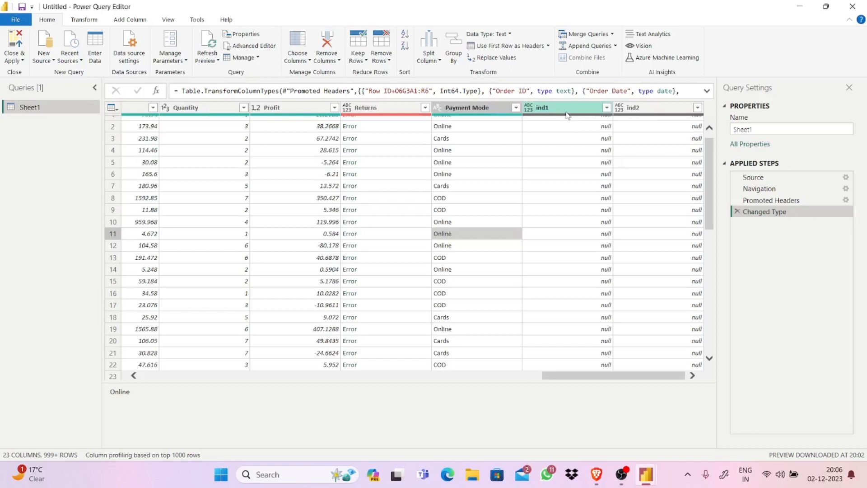
# - Remove the empty ind1 and ind2 columns together from the Sheet1 query
pyautogui.click(569, 113)
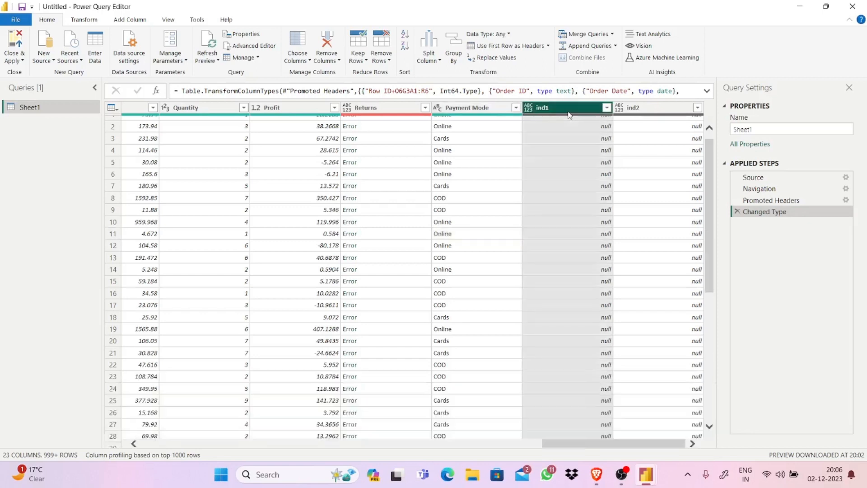
pyautogui.keyDown('ctrl'); pyautogui.click(634, 112); pyautogui.keyUp('ctrl')
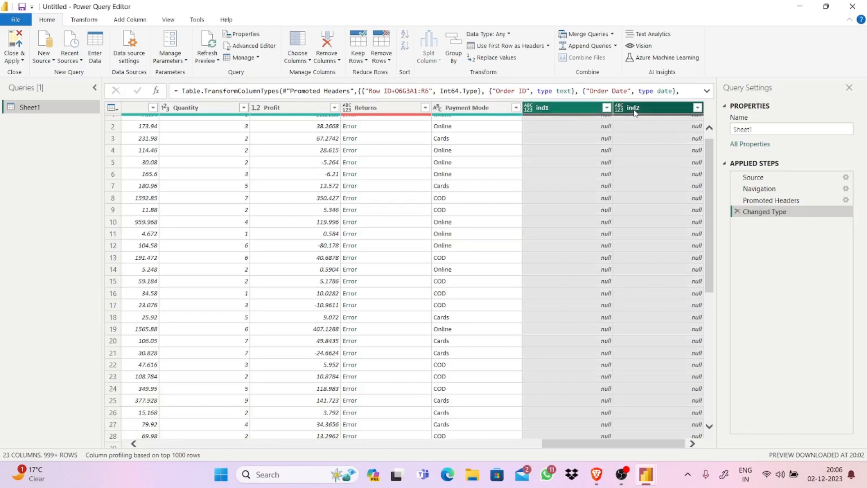
pyautogui.rightClick(567, 111)
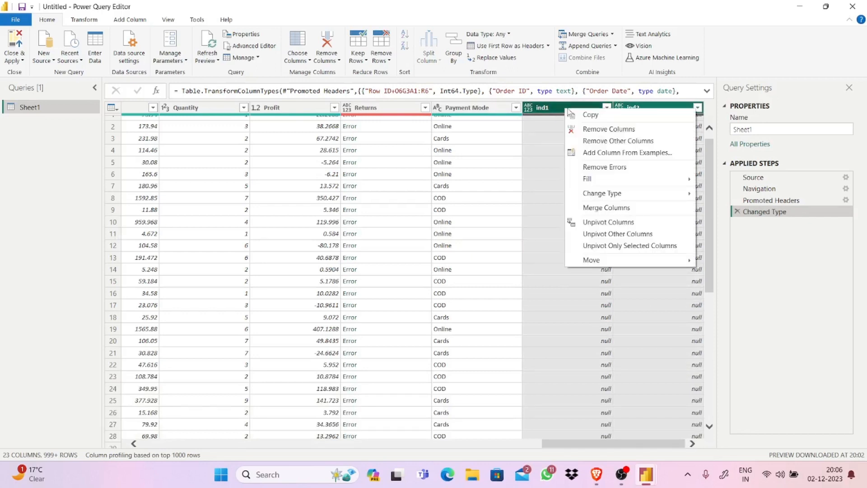
pyautogui.click(598, 130)
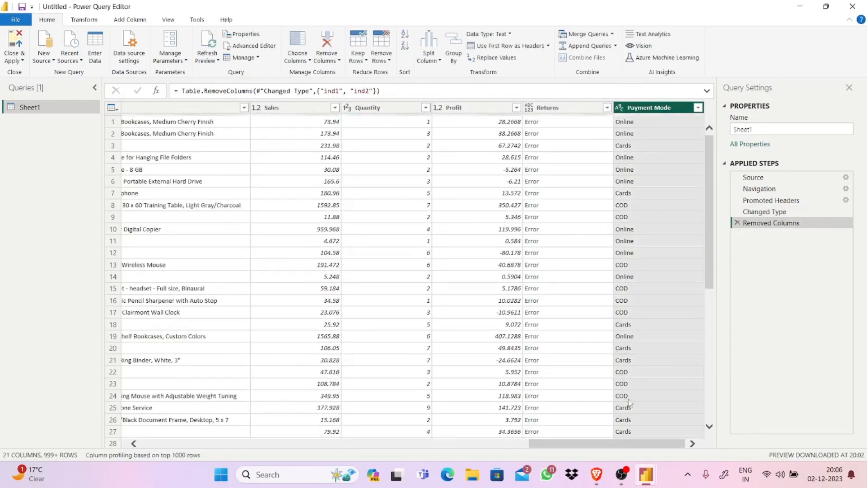
# - Examine the remaining Sheet1 columns, the Order Date filter's list of dates and its date filter options without applying a filter
pyautogui.moveTo(642, 443); pyautogui.dragTo(643, 443)
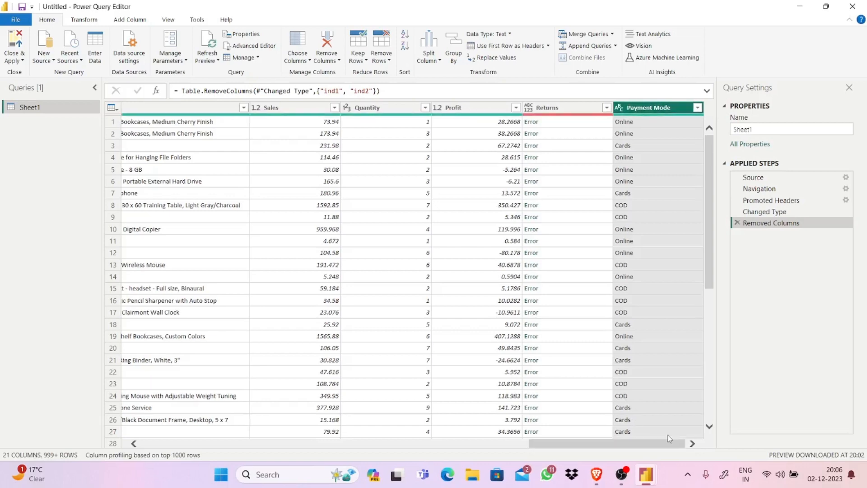
pyautogui.moveTo(709, 174); pyautogui.dragTo(694, 137)
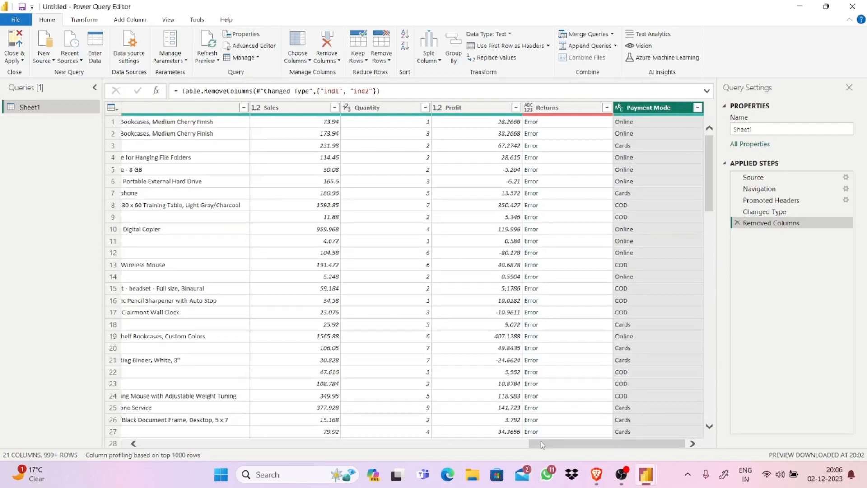
pyautogui.moveTo(542, 445); pyautogui.dragTo(148, 444)
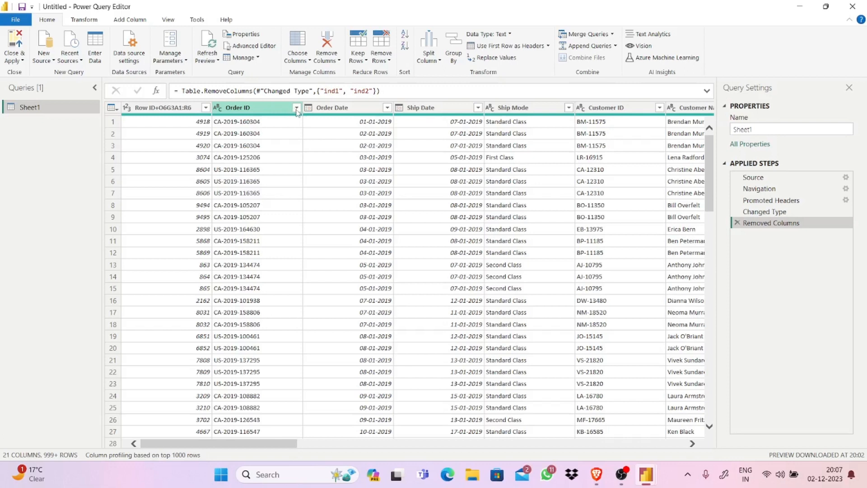
pyautogui.click(387, 108)
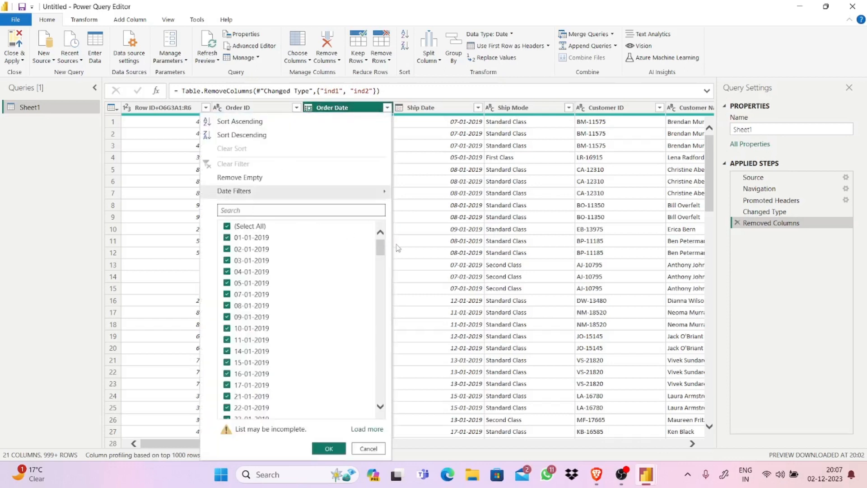
pyautogui.moveTo(382, 247); pyautogui.dragTo(375, 377)
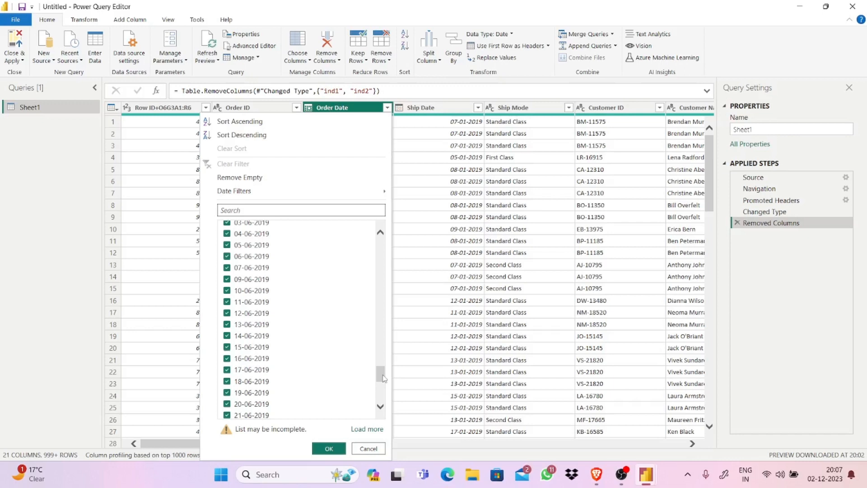
pyautogui.moveTo(383, 378); pyautogui.dragTo(373, 226)
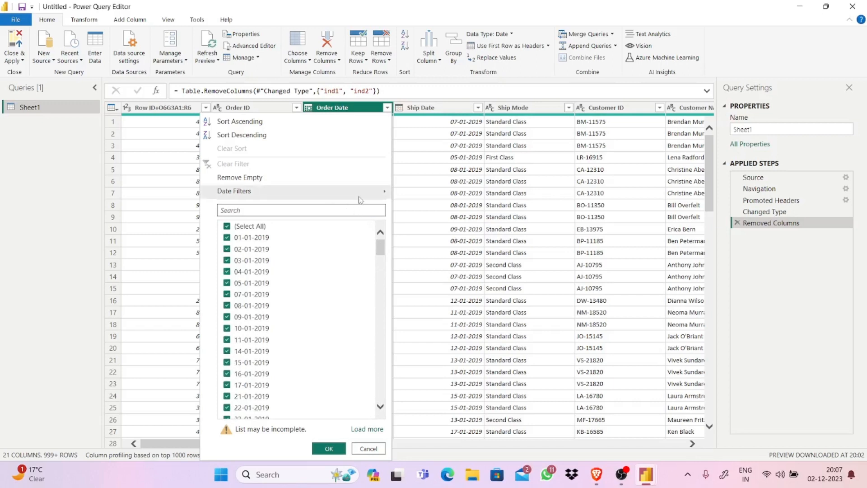
pyautogui.moveTo(361, 194)
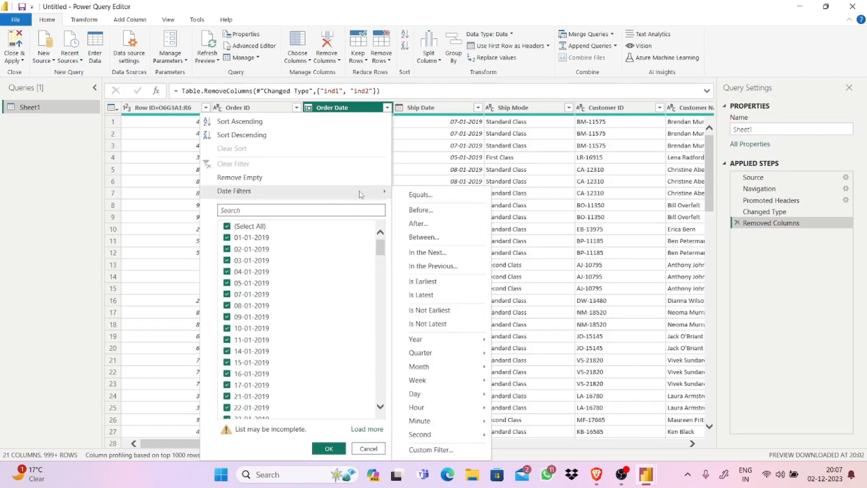
pyautogui.click(555, 88)
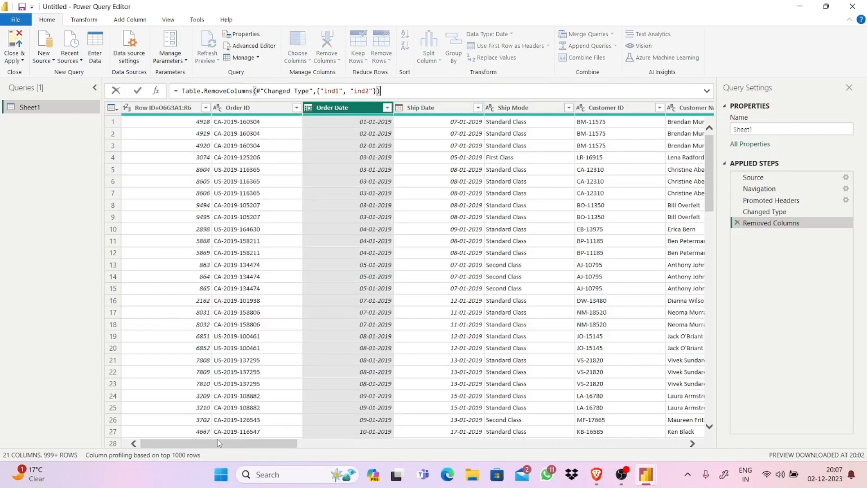
pyautogui.press('Return')
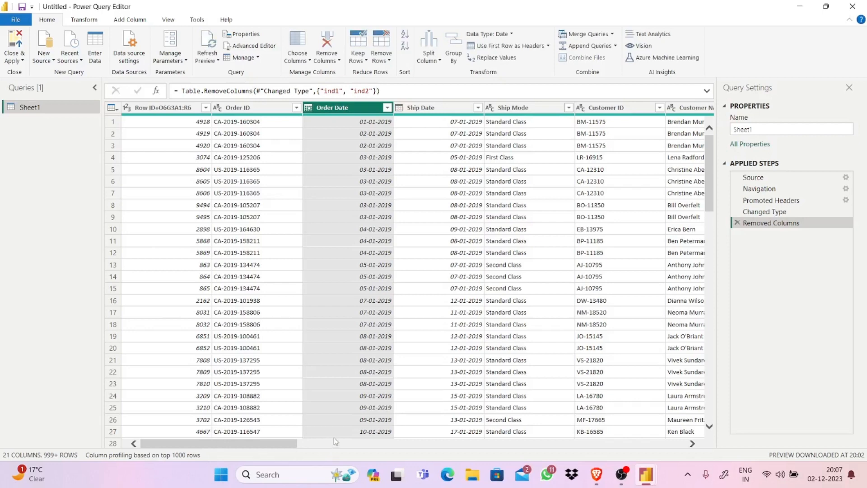
pyautogui.moveTo(291, 439); pyautogui.dragTo(136, 481)
# - Close the Power Query Editor applying the pending query changes, and switch to the Power BI dashboard tutorial video in the browser
pyautogui.click(22, 61)
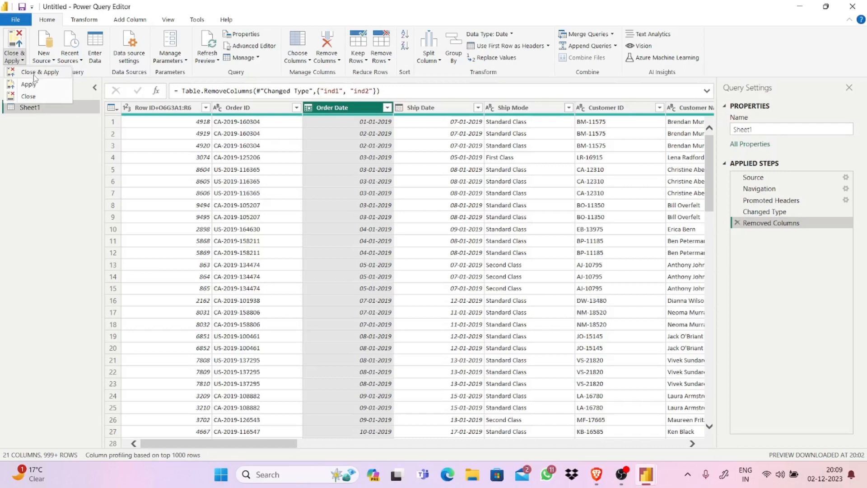
pyautogui.click(34, 78)
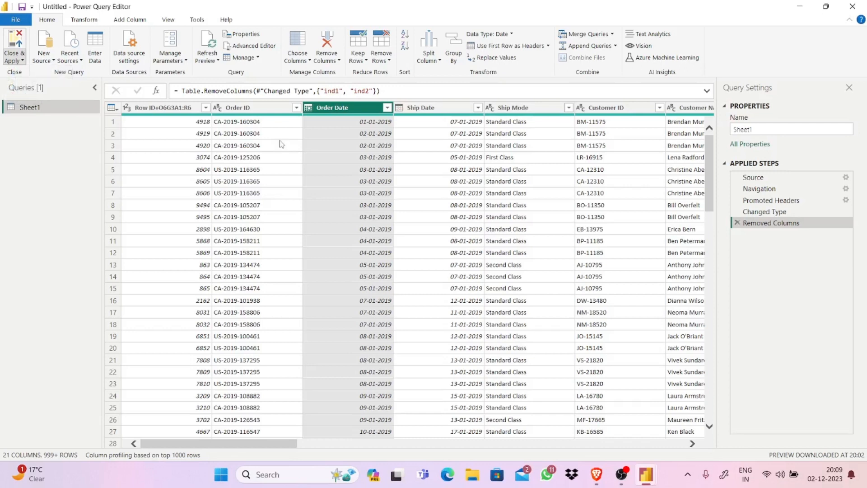
pyautogui.hotkey('alt', 'Tab')
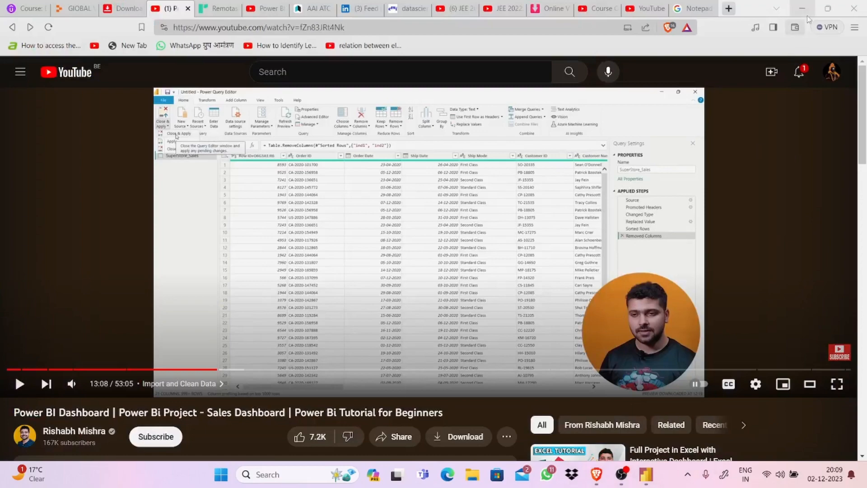
# - Switch back from the browser to Power BI Desktop and bring up the load progress of the pending query changes
pyautogui.click(804, 9)
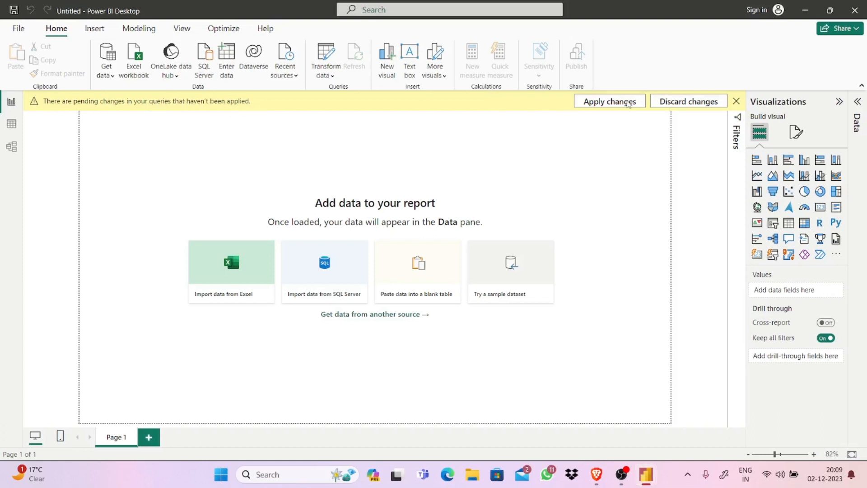
pyautogui.moveTo(637, 471)
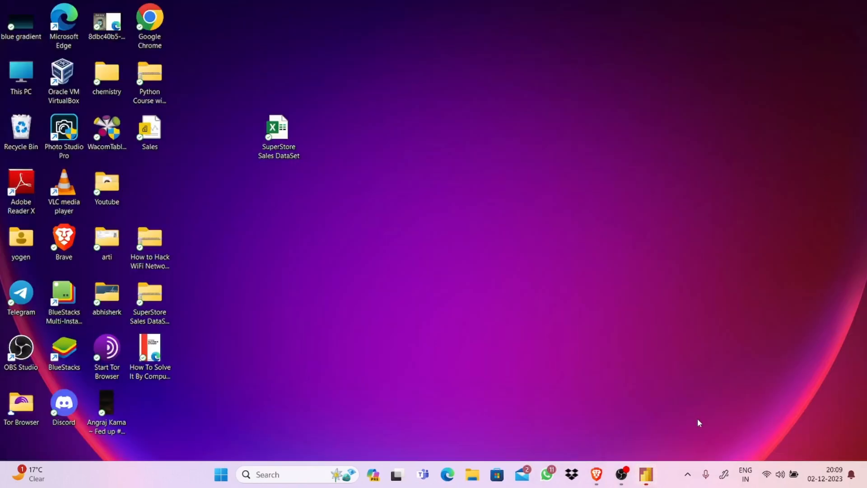
pyautogui.click(698, 421)
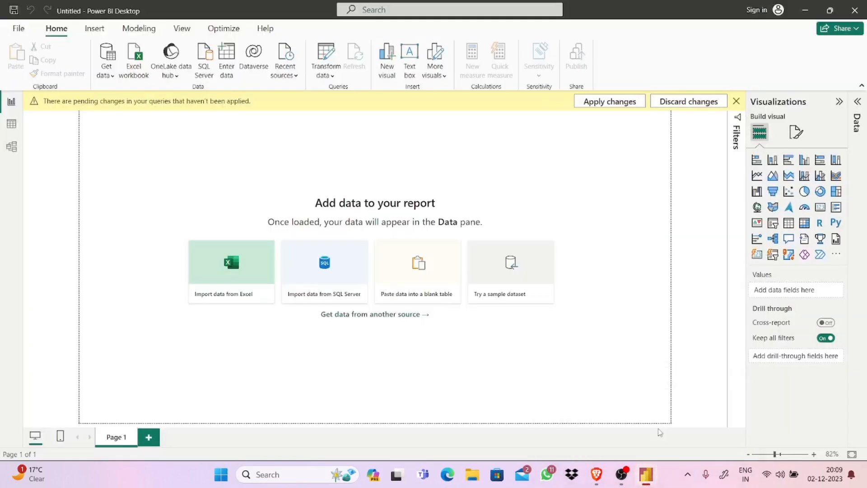
pyautogui.moveTo(651, 476)
pyautogui.click(682, 435)
pyautogui.moveTo(655, 476)
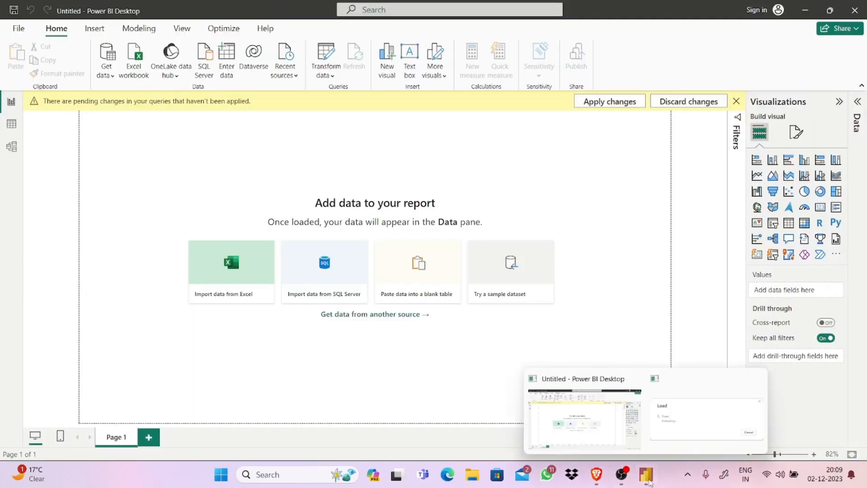
pyautogui.click(678, 421)
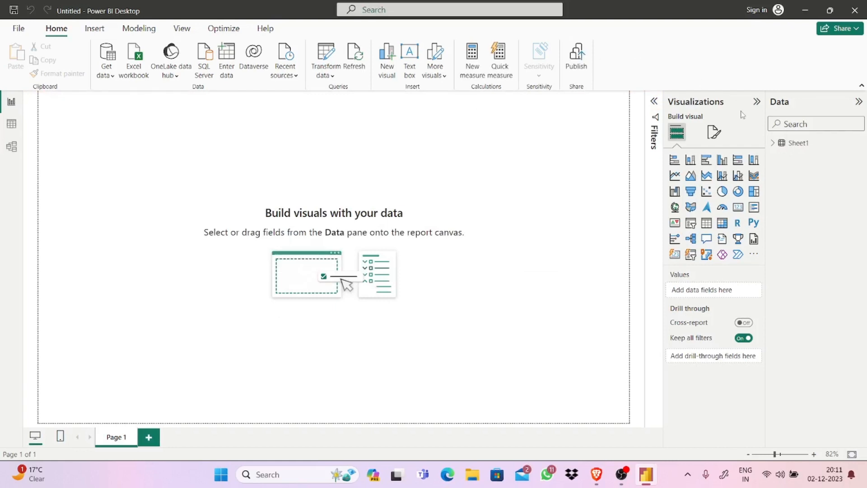
# - Show the report filters and expand the Sheet1 table to list its fields
pyautogui.click(777, 146)
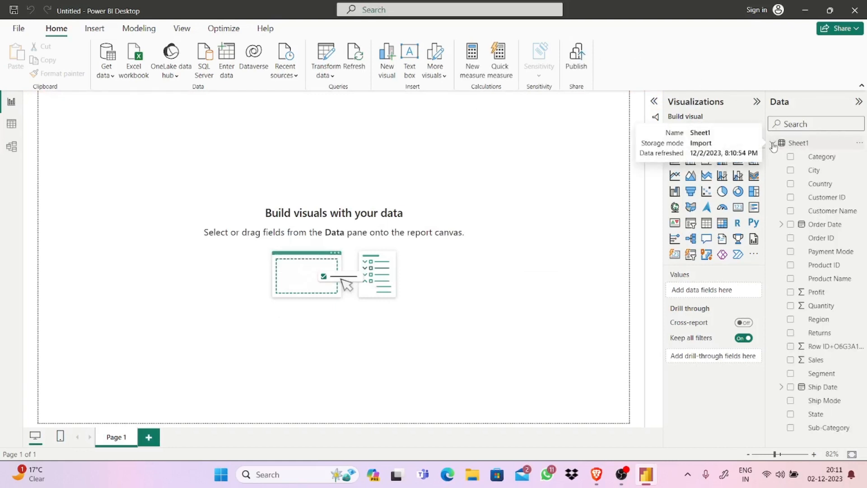
pyautogui.click(777, 146)
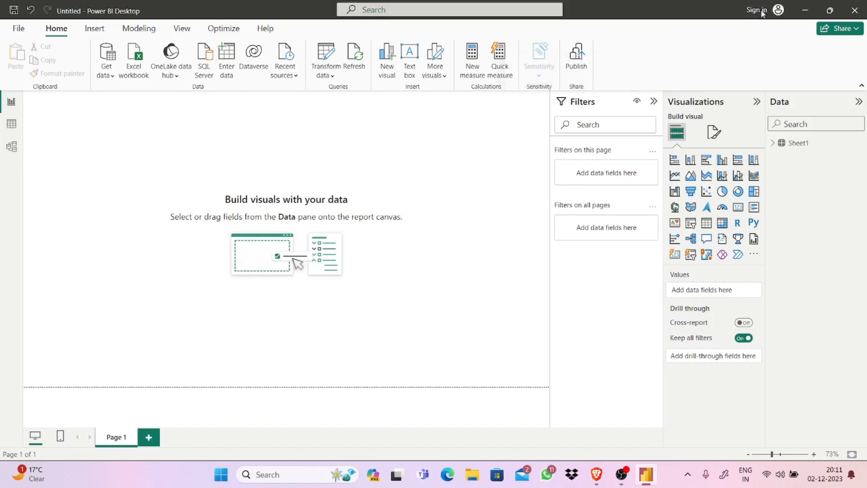
pyautogui.click(777, 148)
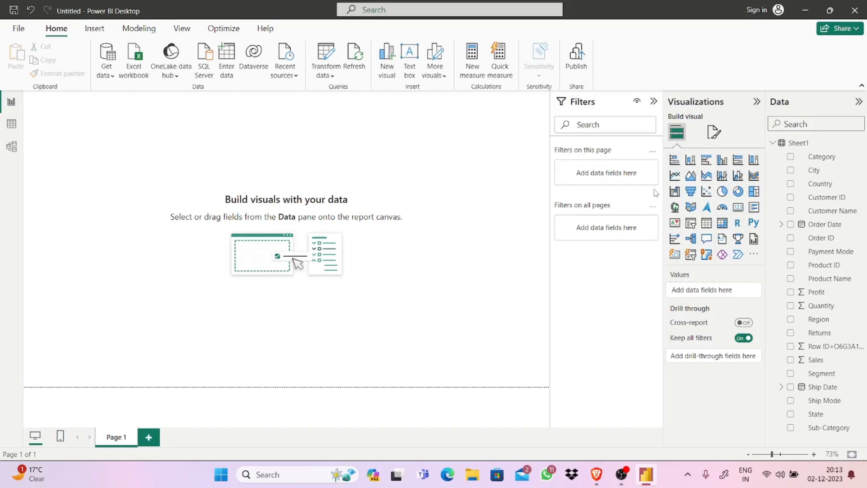
# - Add a clustered bar chart to Page 1, move it away from the page's corner and dismiss the WhatsApp notification
pyautogui.click(706, 160)
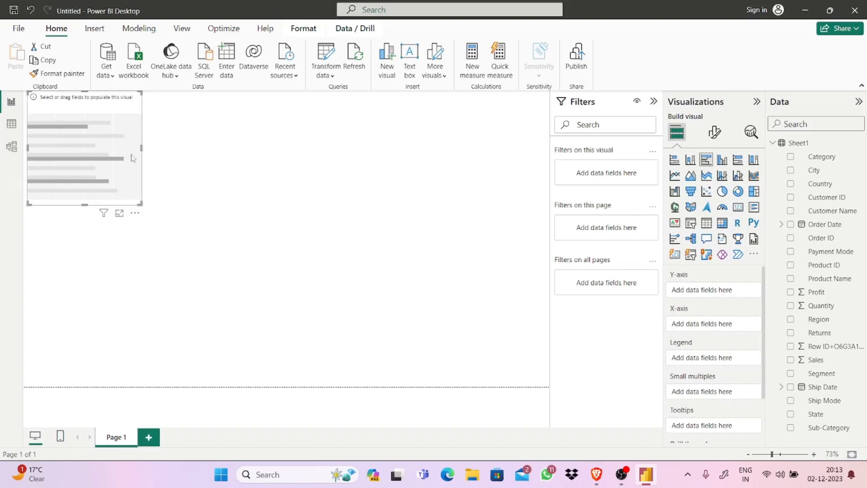
pyautogui.moveTo(133, 158); pyautogui.dragTo(204, 180)
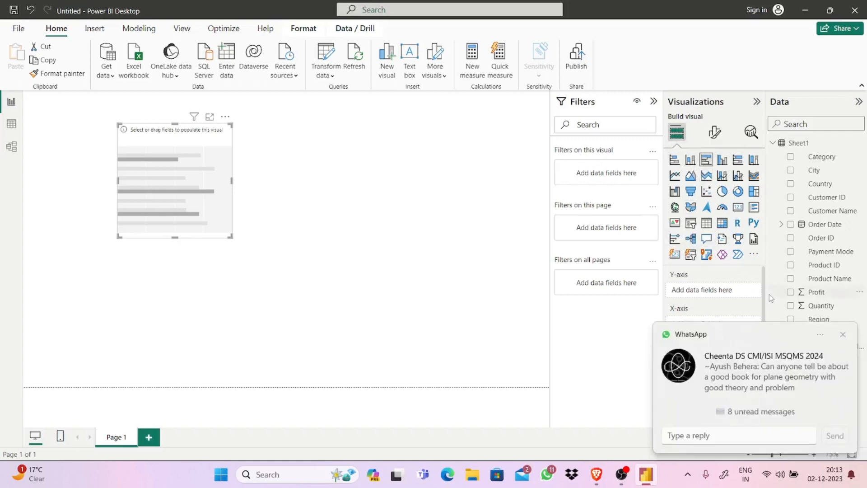
pyautogui.click(843, 334)
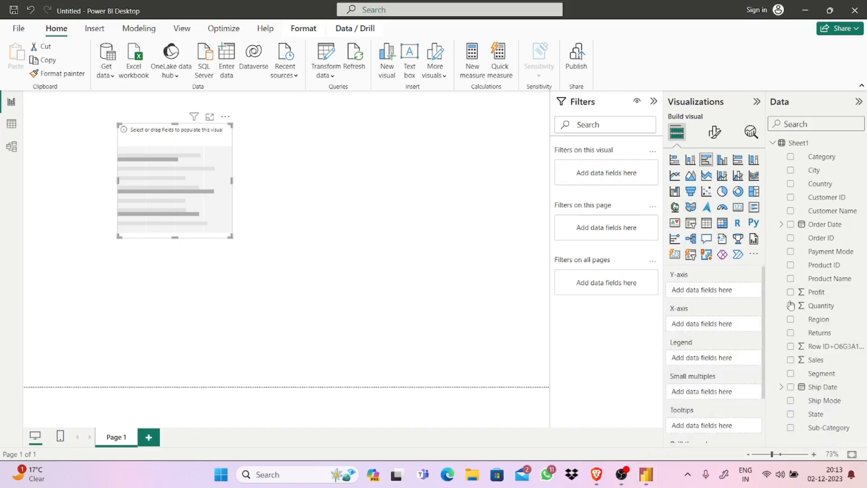
# - Assign Category to the bar chart's Y-axis and Sales to its X-axis
pyautogui.scroll(-2, 766, 298)
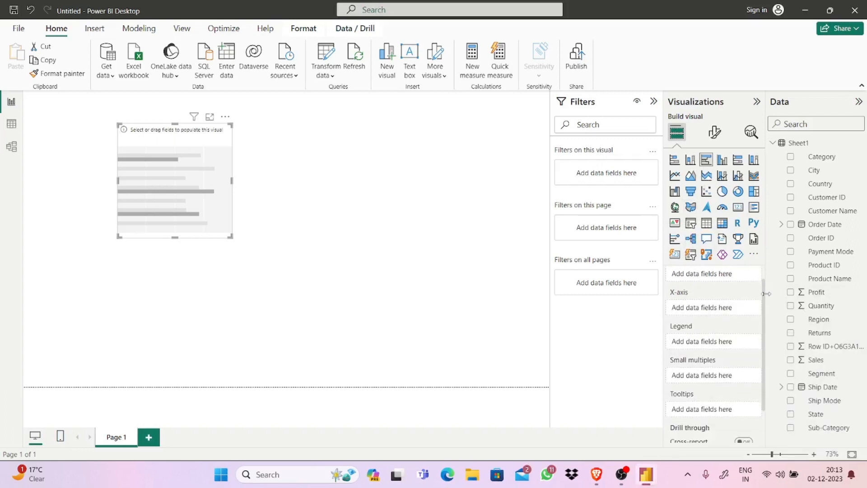
pyautogui.scroll(-1, 767, 300)
pyautogui.scroll(3, 762, 278)
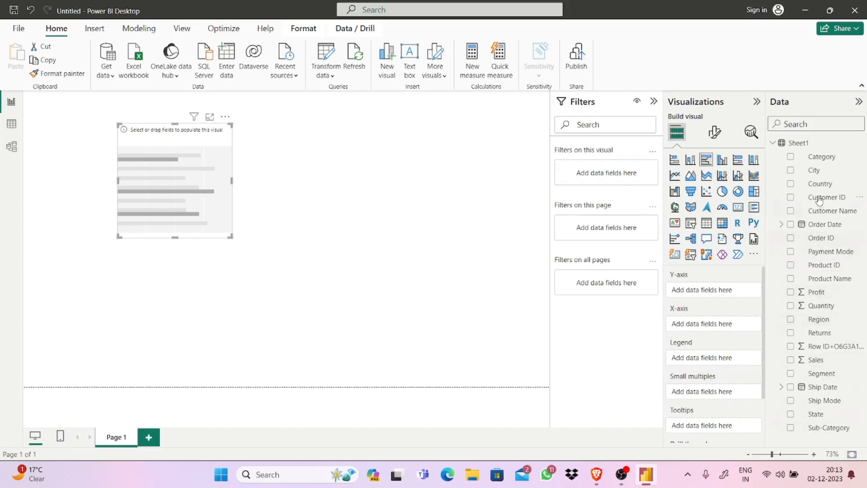
pyautogui.moveTo(815, 159); pyautogui.dragTo(714, 295)
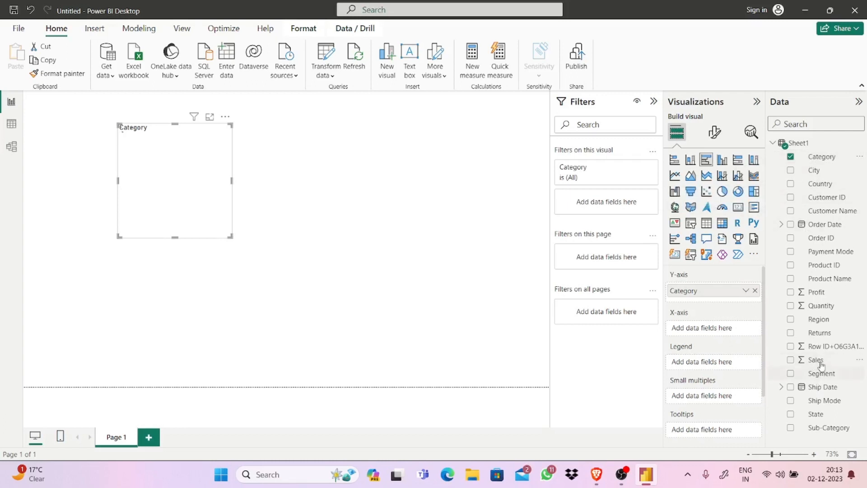
pyautogui.moveTo(821, 364); pyautogui.dragTo(721, 330)
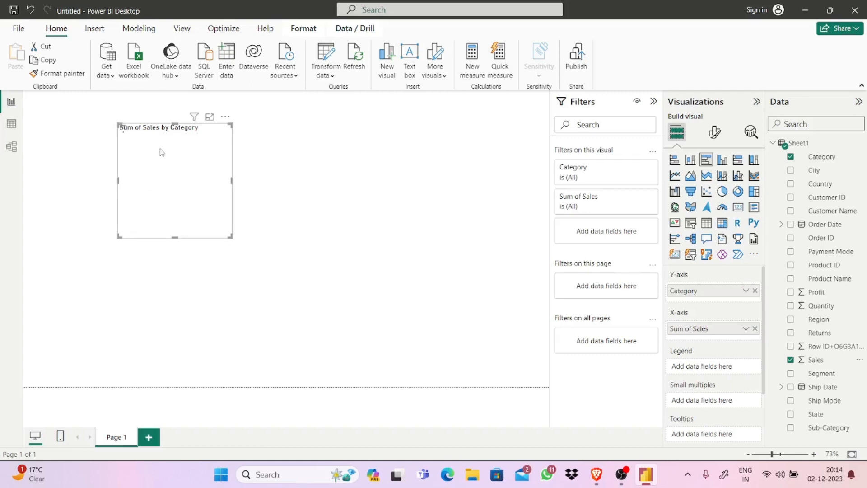
# - Reposition the Sum of Sales by Category chart near the middle of the page and enlarge it until its category labels fit
pyautogui.moveTo(174, 158); pyautogui.dragTo(208, 176)
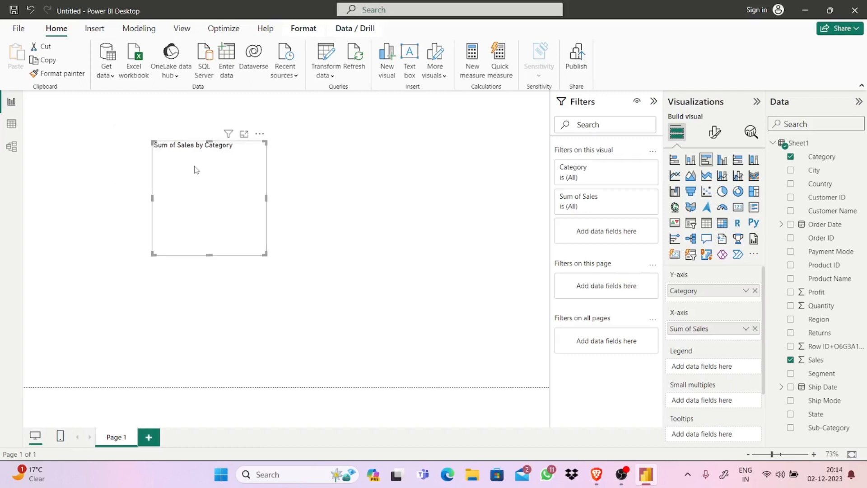
pyautogui.moveTo(256, 191); pyautogui.dragTo(269, 194)
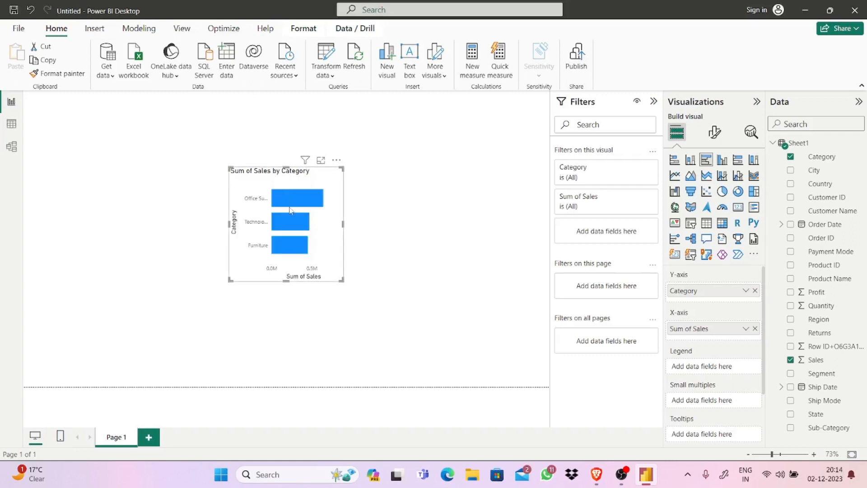
pyautogui.moveTo(291, 210); pyautogui.dragTo(364, 214)
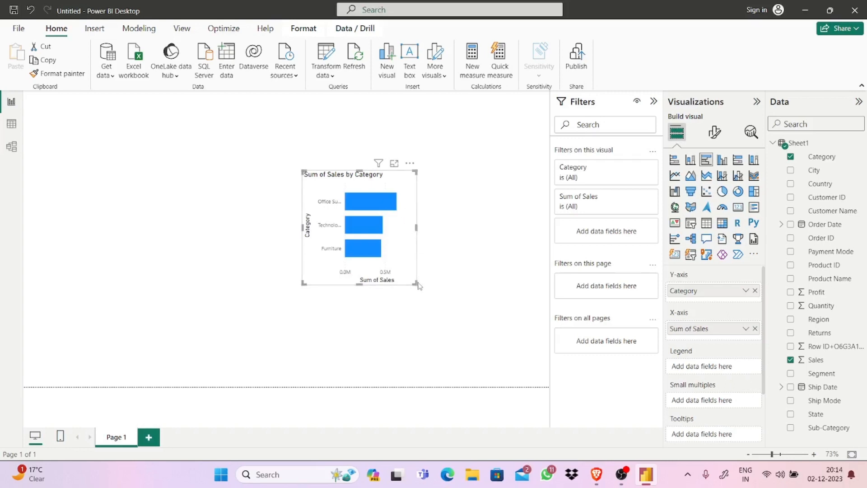
pyautogui.moveTo(416, 283); pyautogui.dragTo(517, 321)
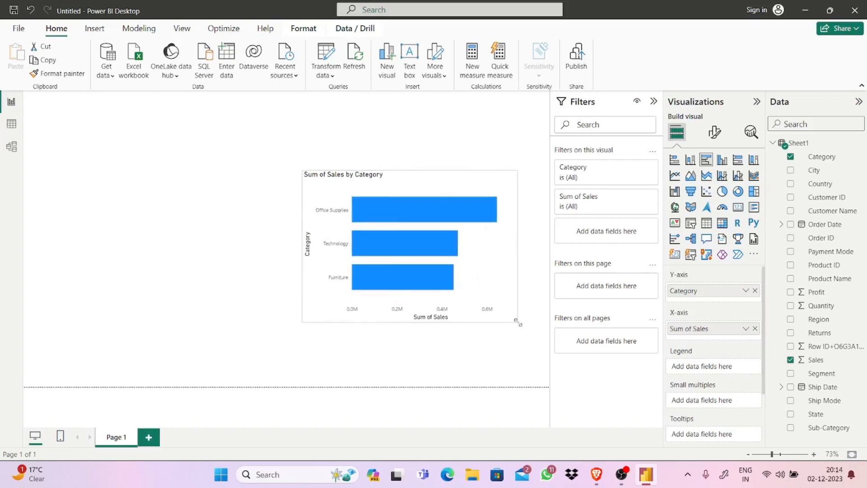
pyautogui.moveTo(457, 272); pyautogui.dragTo(400, 282)
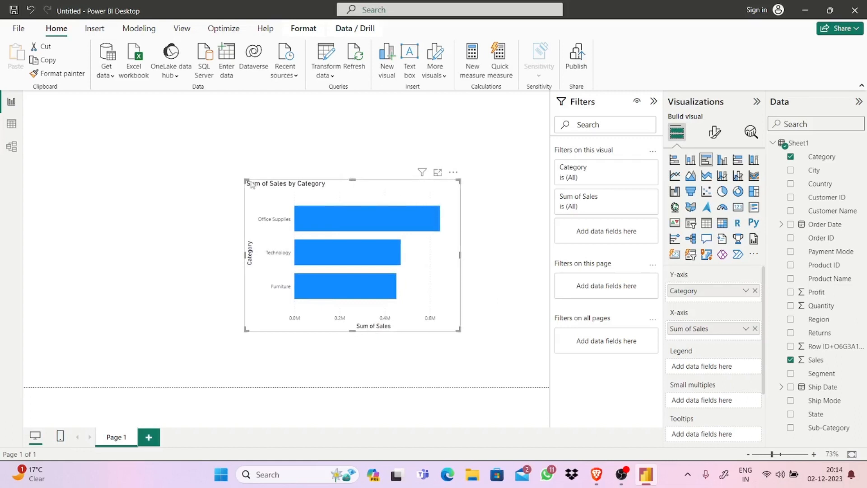
pyautogui.moveTo(263, 188)
pyautogui.mouseDown()
pyautogui.moveTo(279, 190)
pyautogui.moveTo(264, 186)
pyautogui.mouseUp()
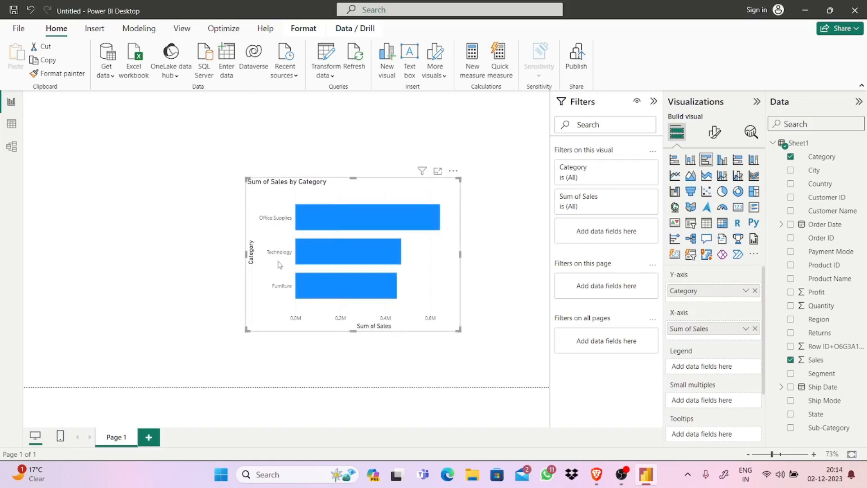
pyautogui.moveTo(430, 225)
pyautogui.scroll(-2, 763, 278)
pyautogui.scroll(2, 764, 277)
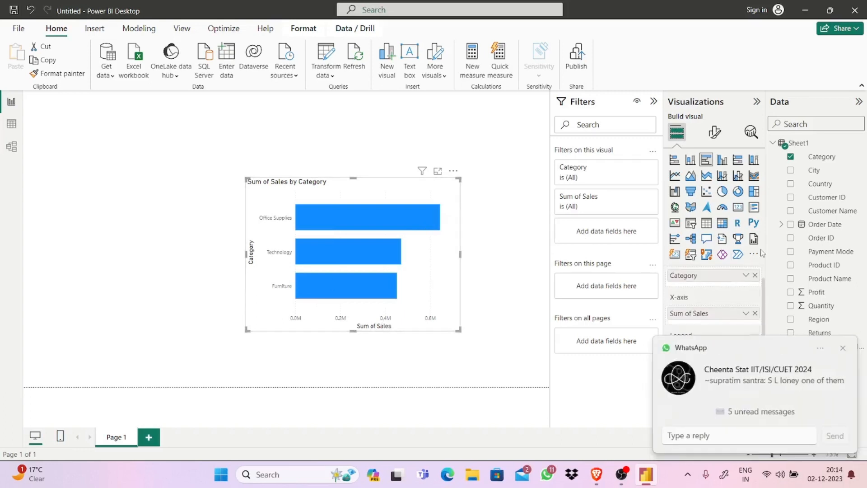
pyautogui.click(844, 349)
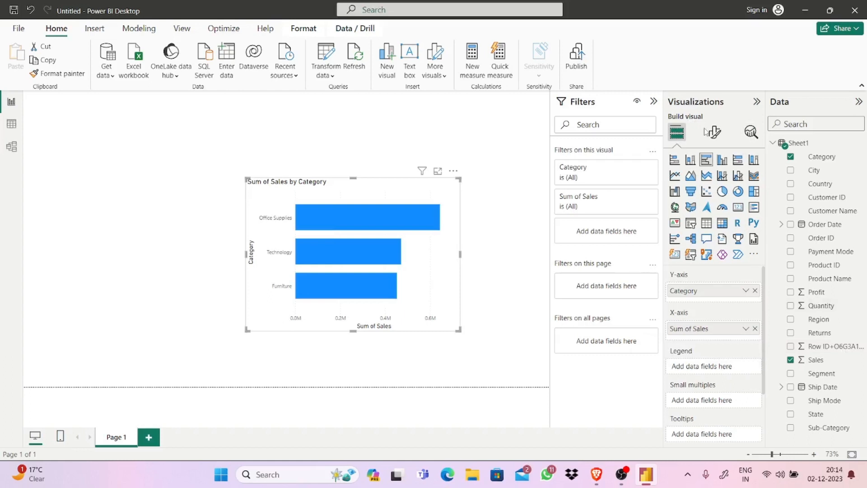
# - Open the bar chart's general formatting options and switch its title off and back on
pyautogui.click(713, 134)
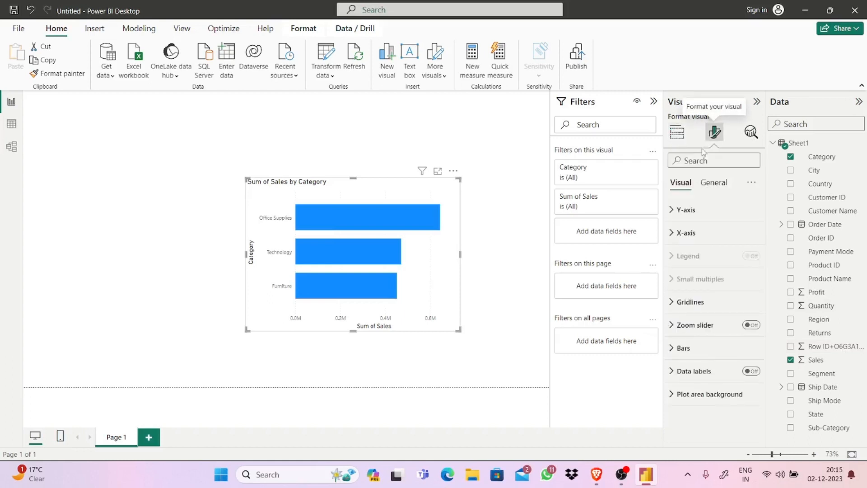
pyautogui.click(722, 186)
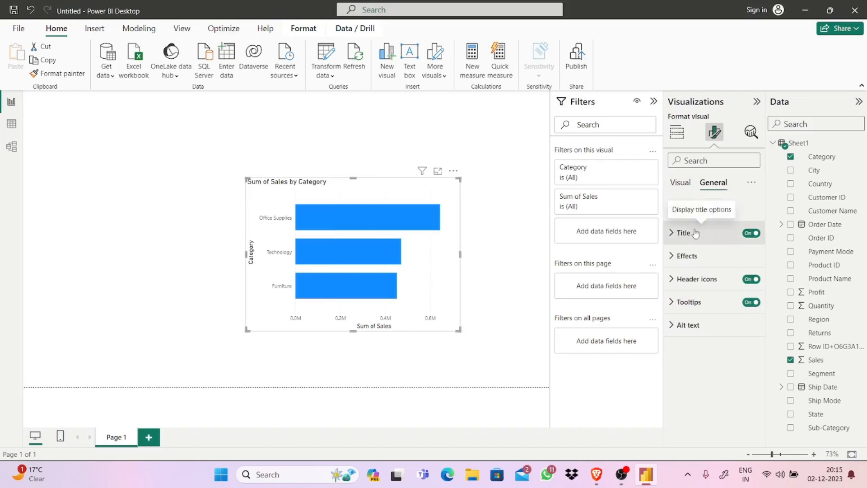
pyautogui.click(751, 234)
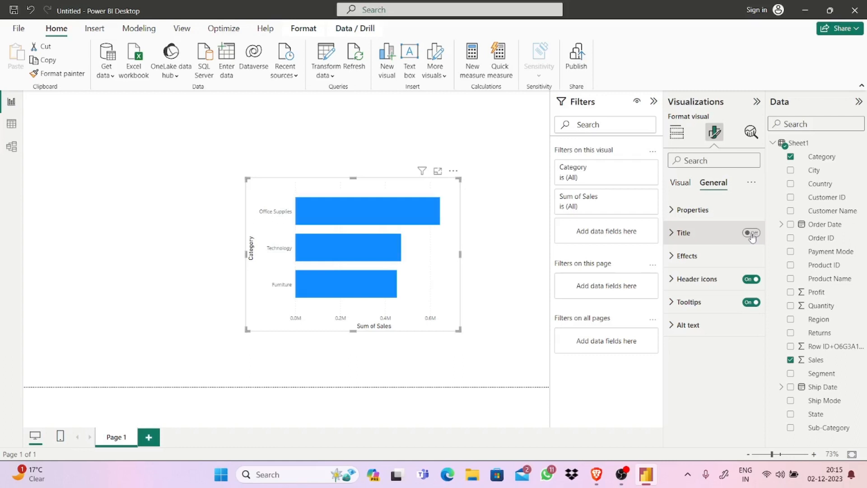
pyautogui.click(752, 234)
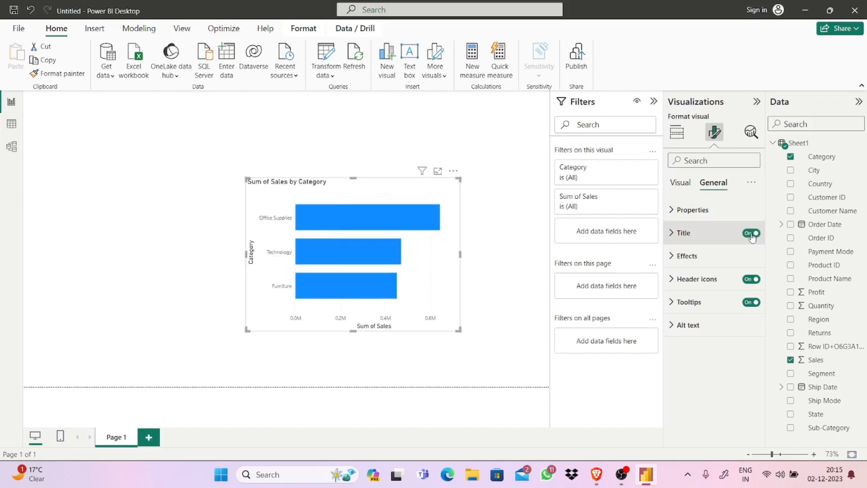
pyautogui.click(752, 234)
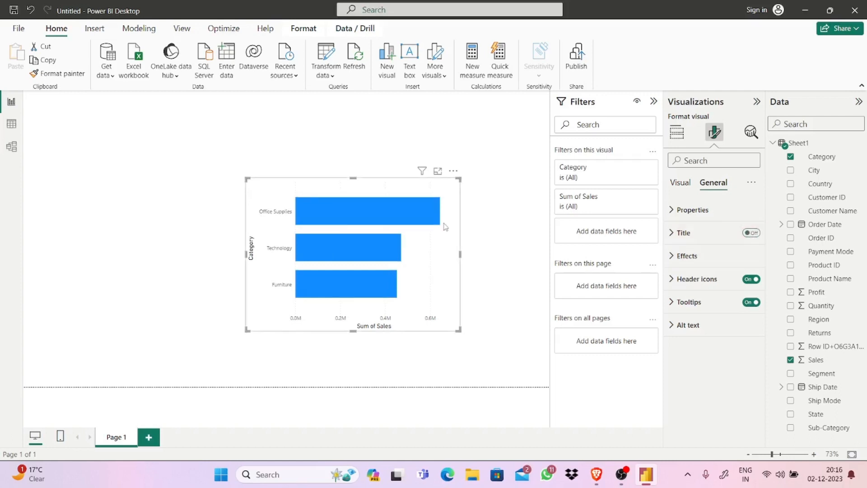
pyautogui.click(753, 234)
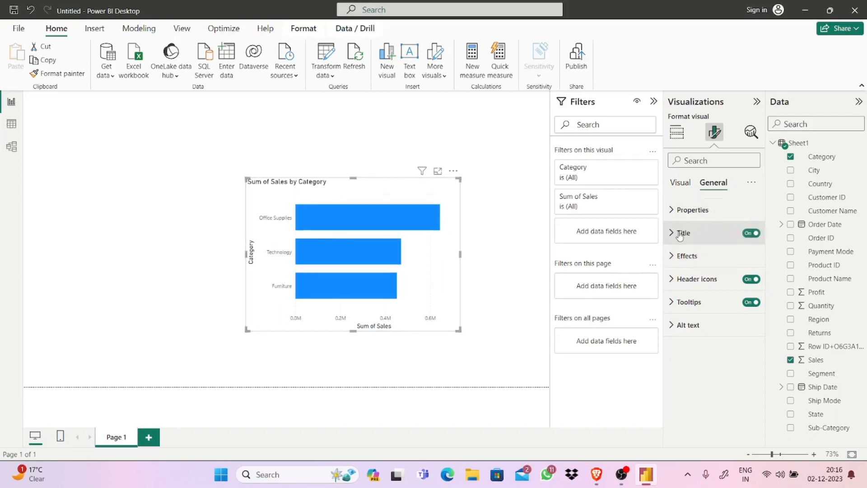
# - Hide the Data pane to enlarge the canvas and open the bar chart's bar color settings, checking the default color palette
pyautogui.click(689, 182)
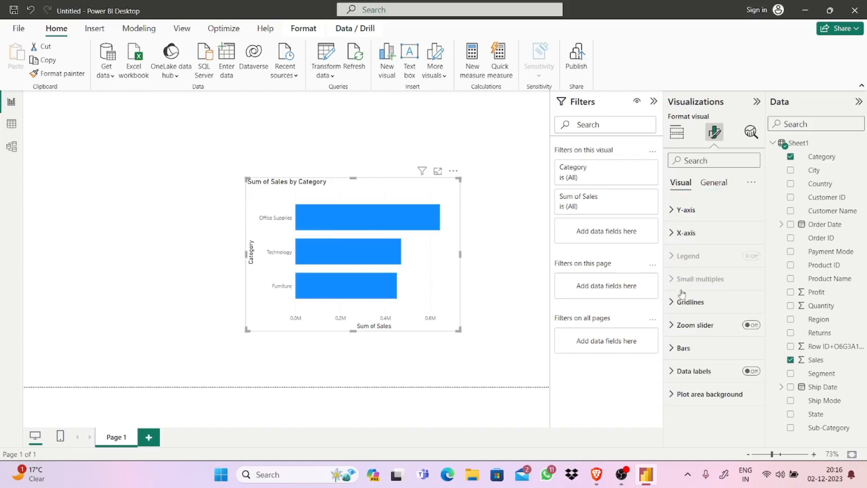
pyautogui.click(698, 347)
pyautogui.scroll(-2, 732, 316)
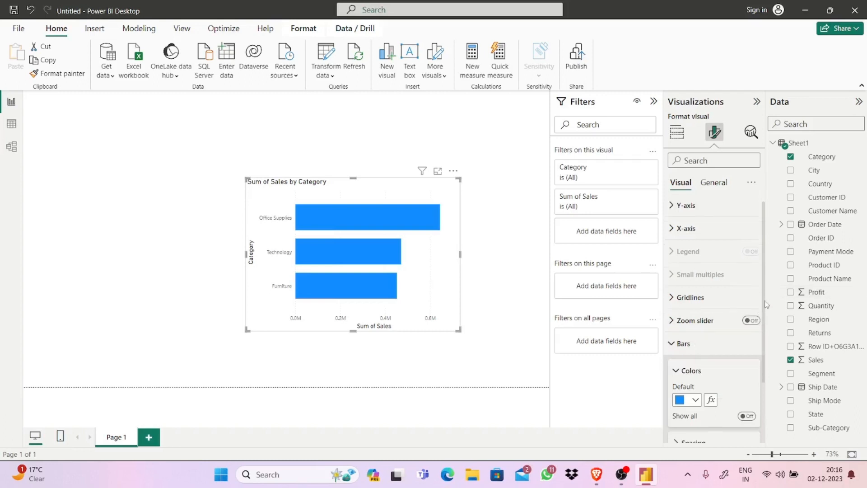
pyautogui.moveTo(767, 365); pyautogui.dragTo(683, 366)
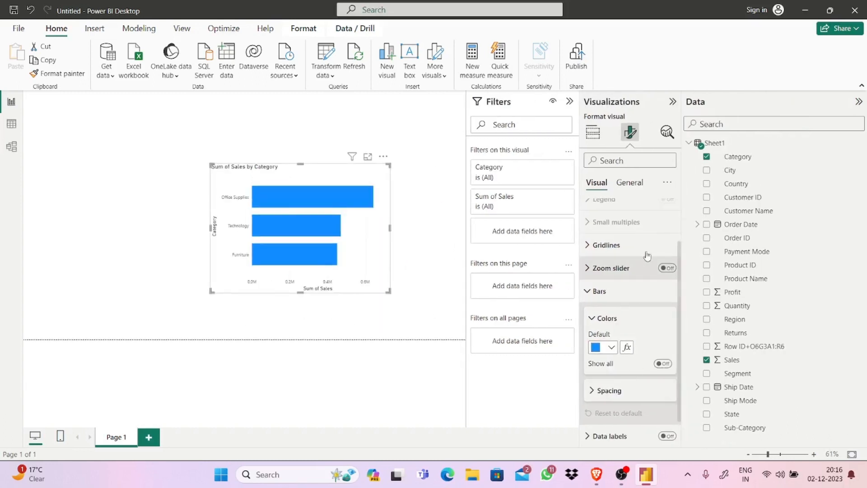
pyautogui.click(859, 102)
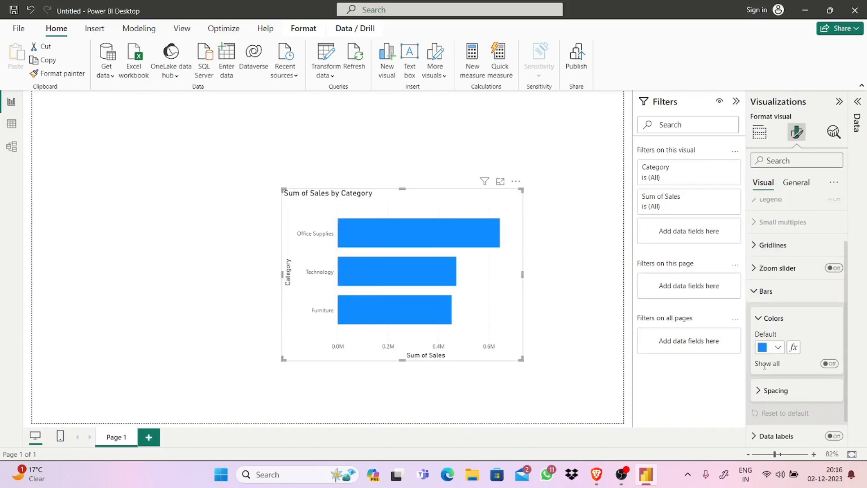
pyautogui.click(771, 318)
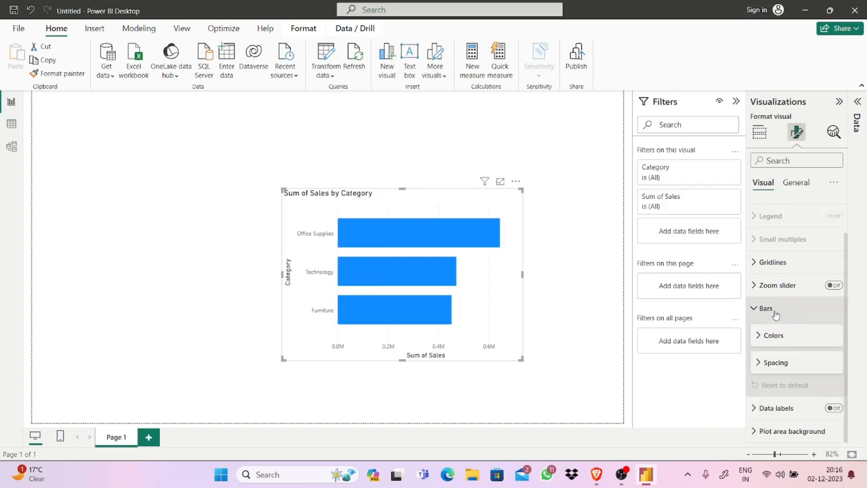
pyautogui.click(774, 337)
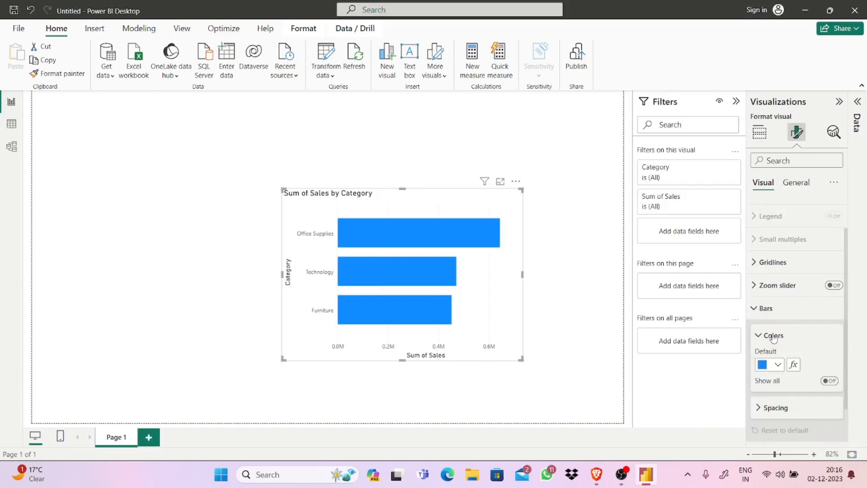
pyautogui.click(778, 365)
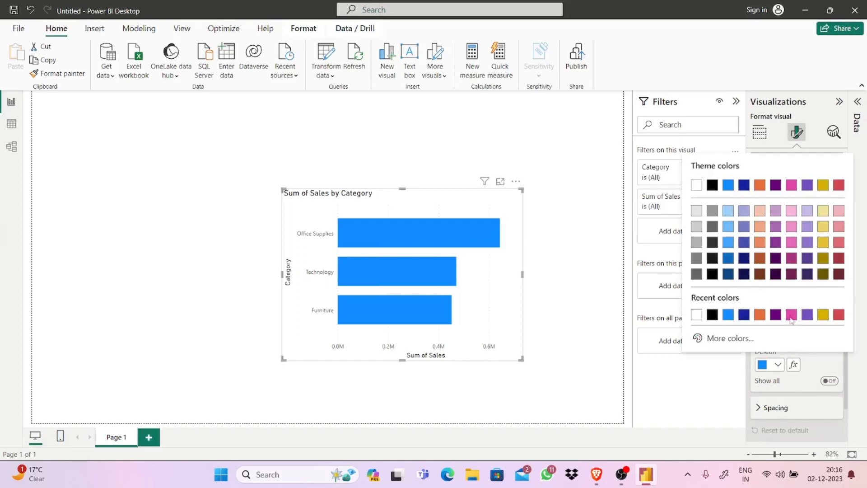
pyautogui.click(710, 389)
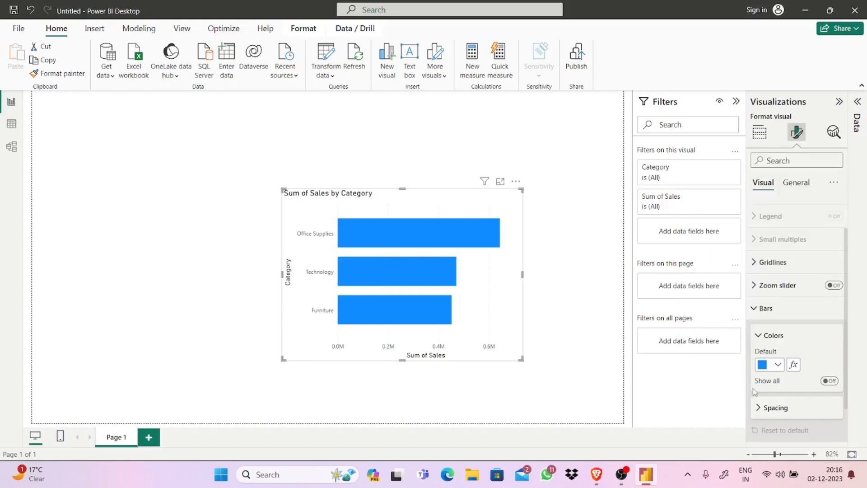
# - Show individual bar colors for every category and set Technology to orange and Furniture to yellow
pyautogui.click(830, 381)
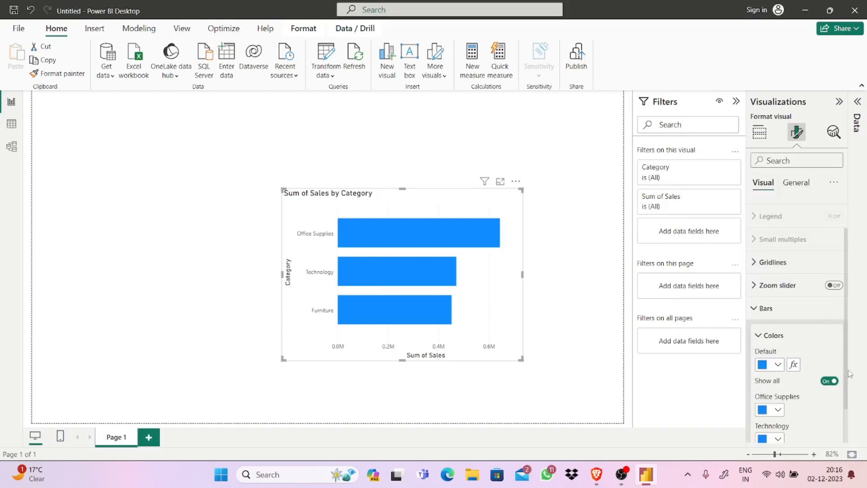
pyautogui.scroll(-2, 848, 362)
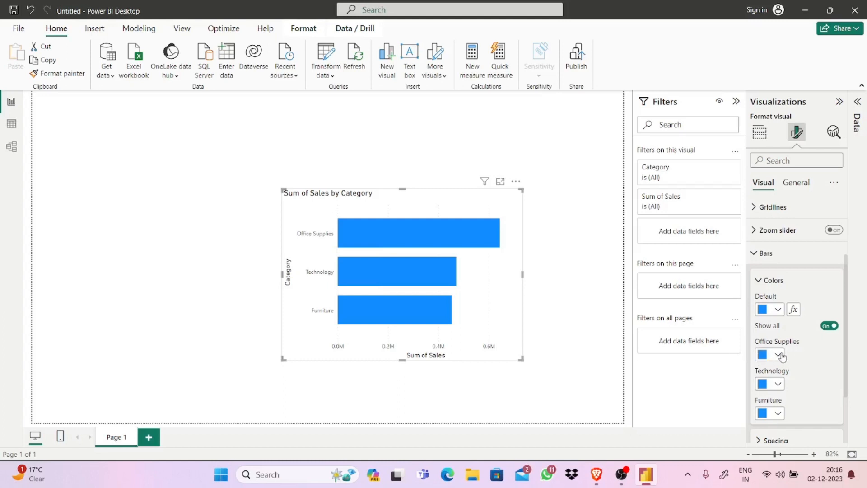
pyautogui.click(785, 385)
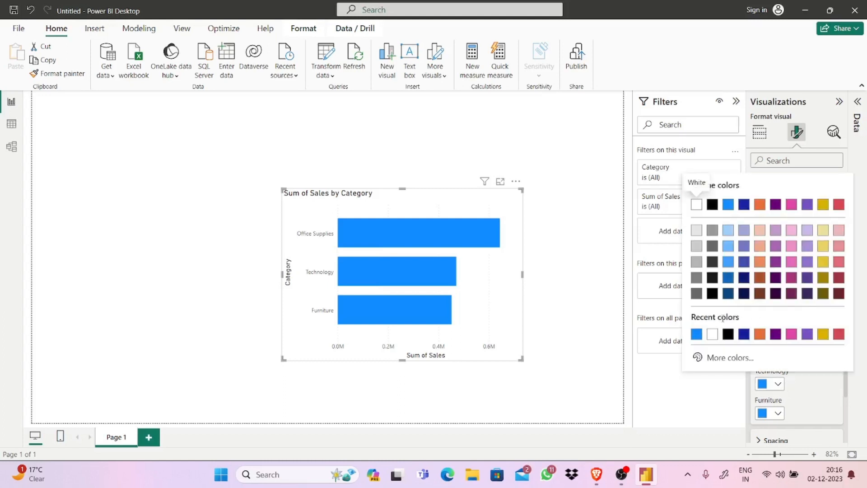
pyautogui.click(759, 335)
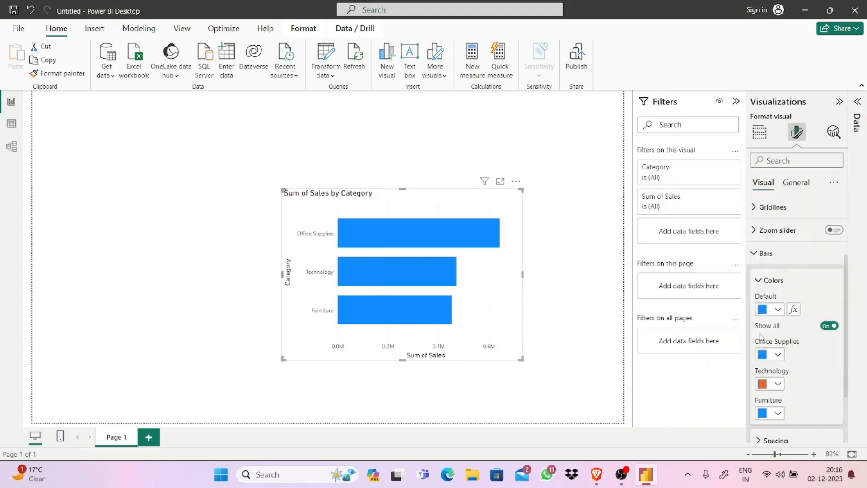
pyautogui.click(778, 413)
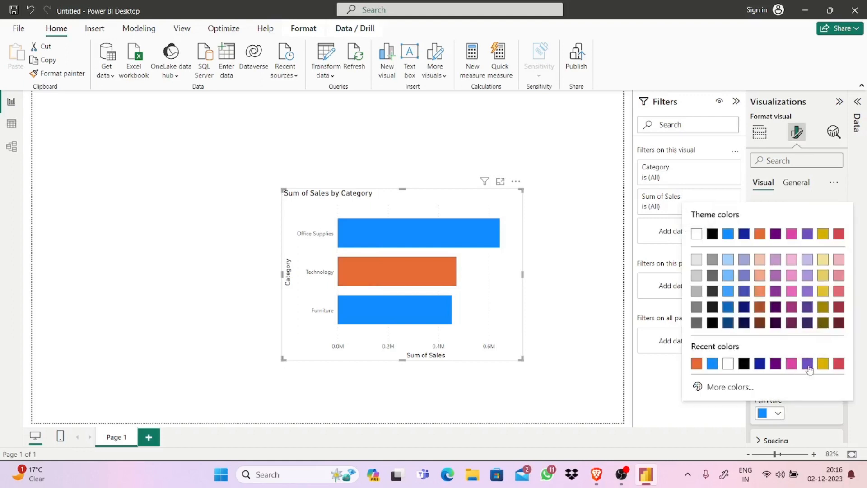
pyautogui.click(823, 364)
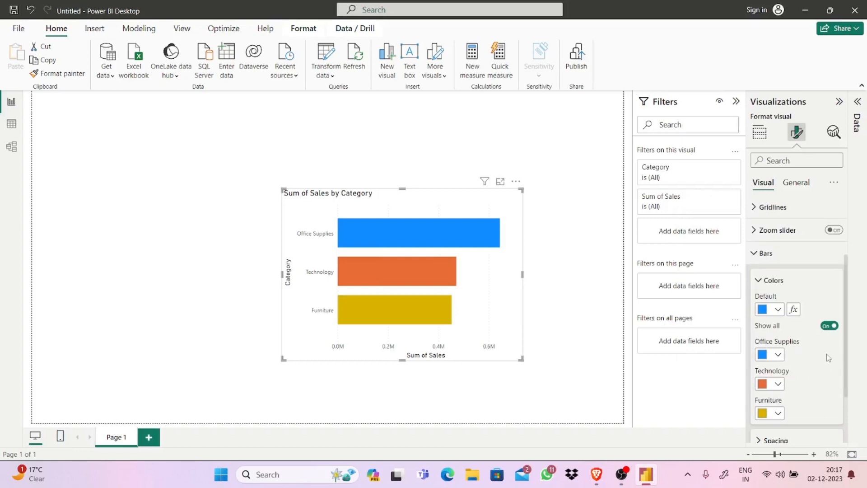
# - Examine the bar chart's general effects options for background, visual border and shadow
pyautogui.moveTo(847, 357); pyautogui.dragTo(846, 280)
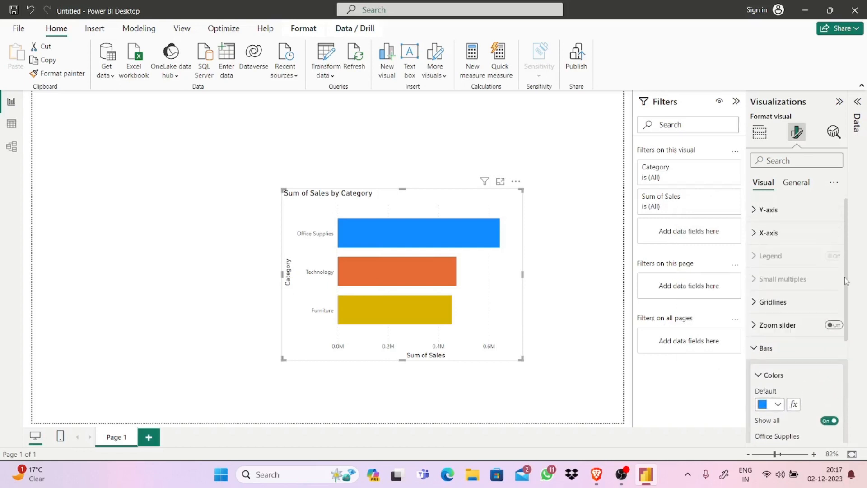
pyautogui.click(804, 193)
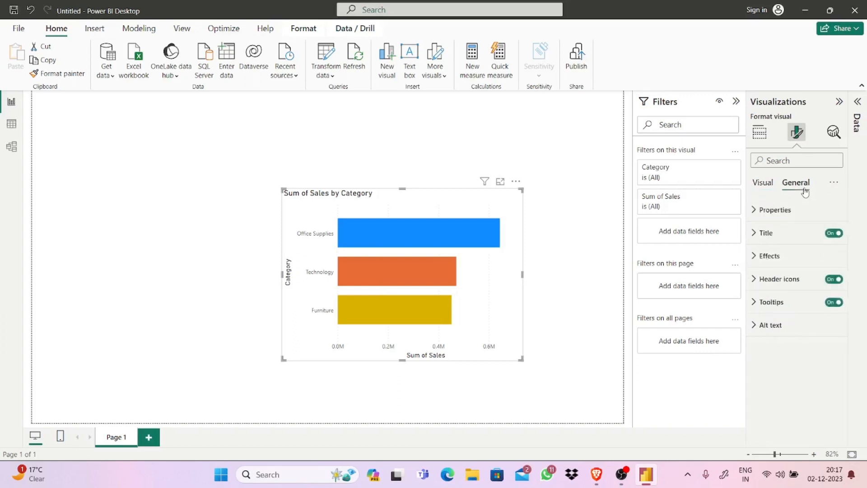
pyautogui.click(780, 256)
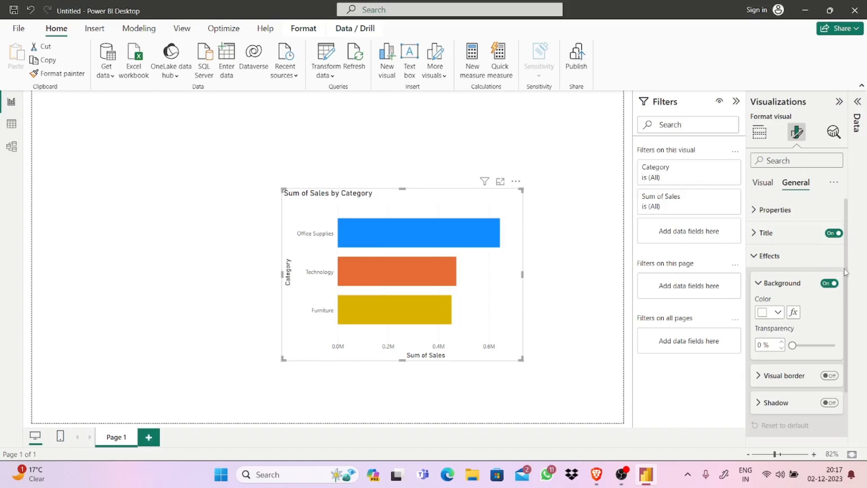
pyautogui.scroll(-3, 844, 269)
pyautogui.scroll(2, 844, 249)
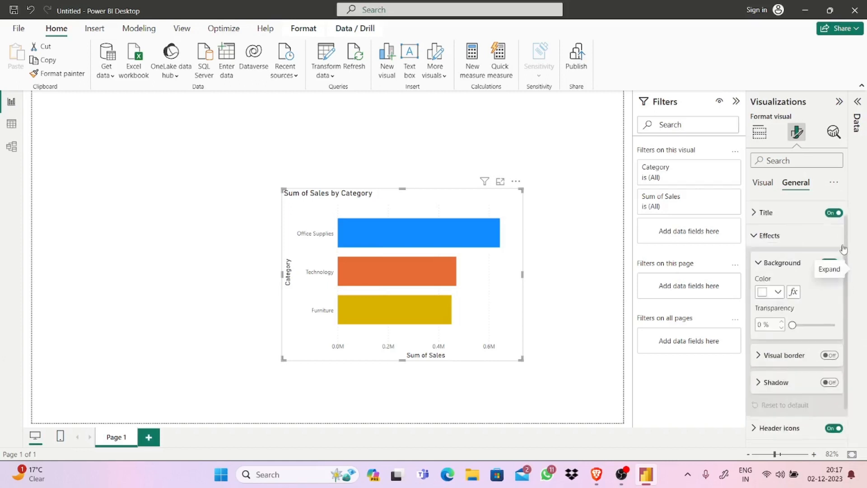
pyautogui.scroll(1, 844, 249)
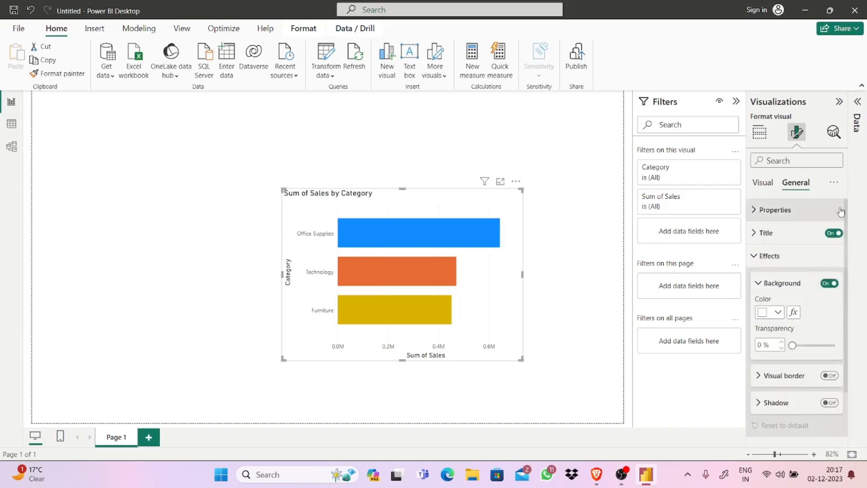
pyautogui.click(785, 283)
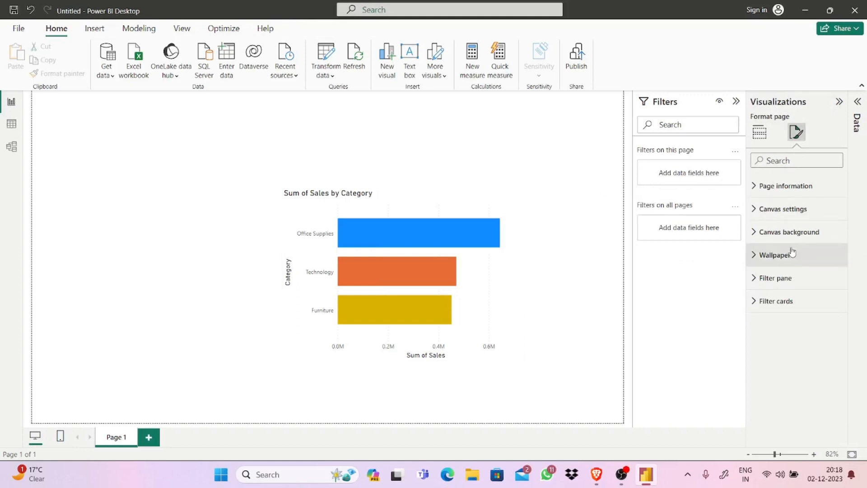
# - Move the Sum of Sales by Category chart toward the left half of the page and shrink it to about two-thirds of its size
pyautogui.click(534, 181)
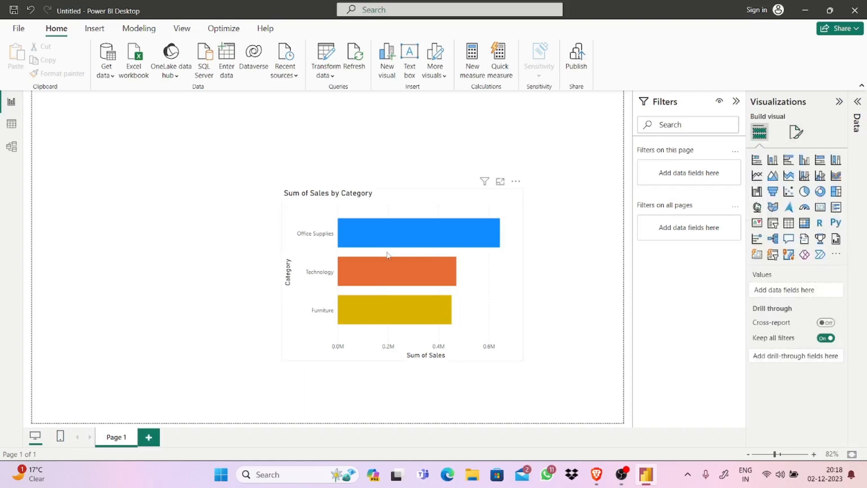
pyautogui.click(281, 260)
pyautogui.moveTo(368, 247); pyautogui.dragTo(279, 225)
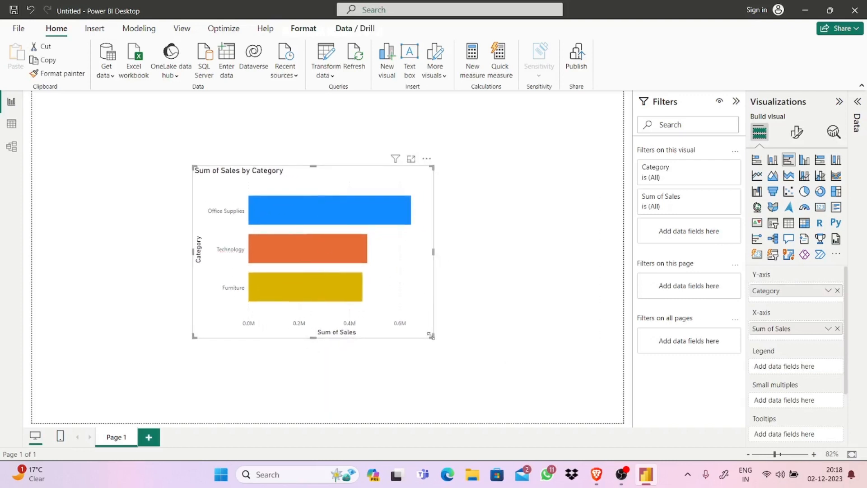
pyautogui.moveTo(431, 337); pyautogui.dragTo(366, 295)
pyautogui.moveTo(280, 226); pyautogui.dragTo(275, 277)
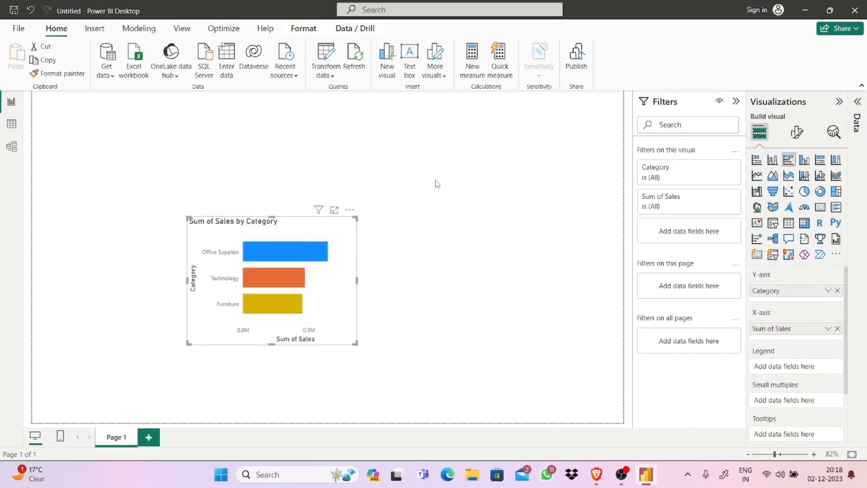
pyautogui.doubleClick(540, 122)
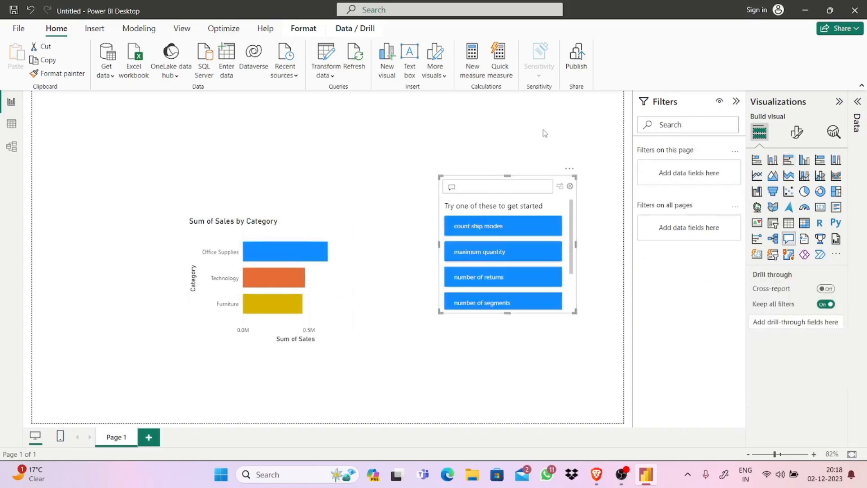
pyautogui.click(570, 169)
pyautogui.click(594, 184)
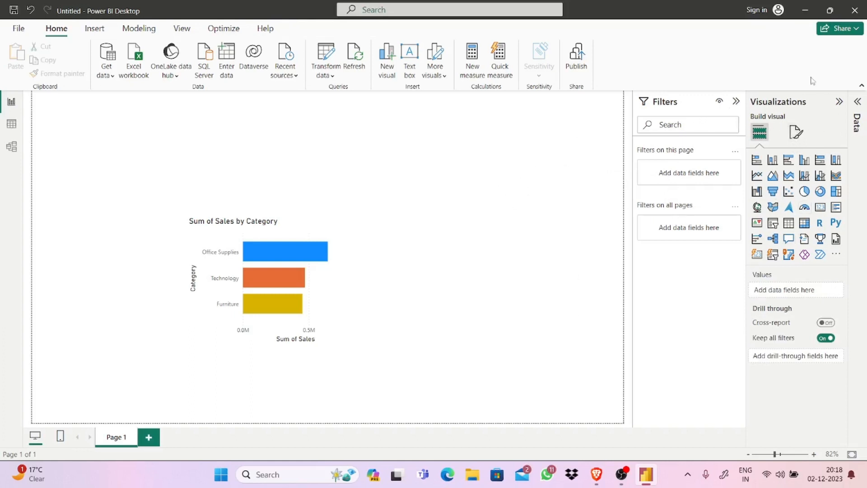
# - Try orange and dark magenta as Page 1's canvas background color, and settle on light purple
pyautogui.click(796, 133)
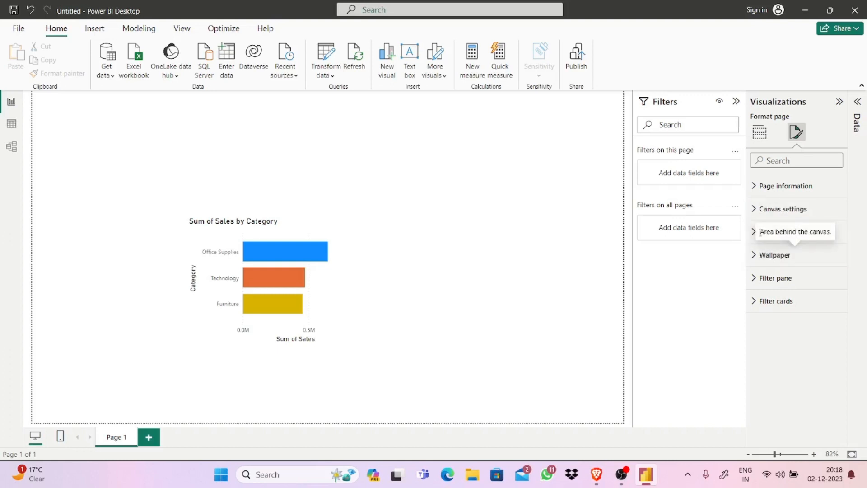
pyautogui.click(833, 241)
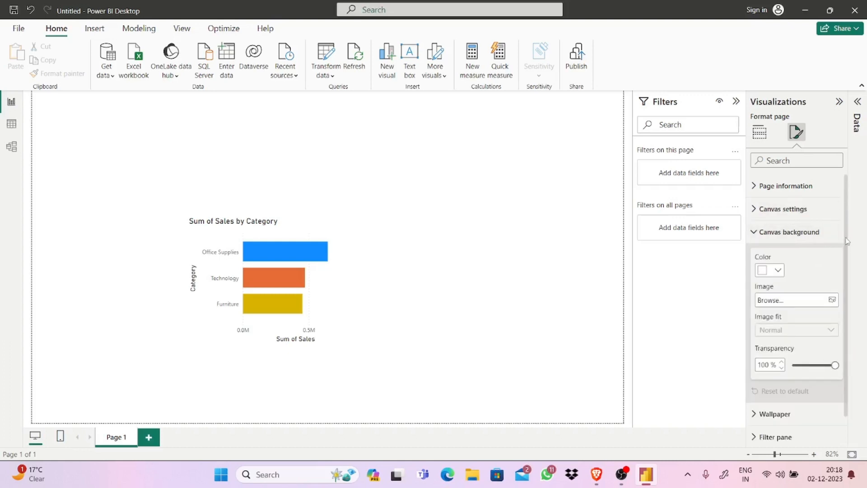
pyautogui.scroll(-1, 847, 242)
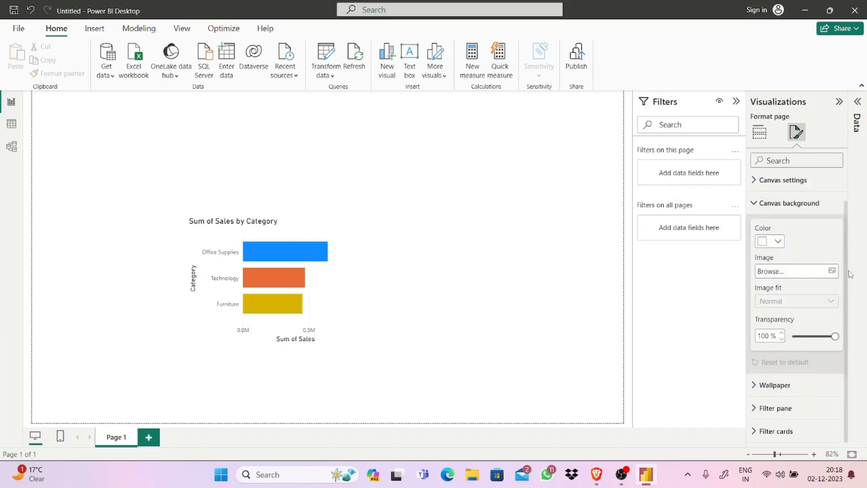
pyautogui.click(771, 242)
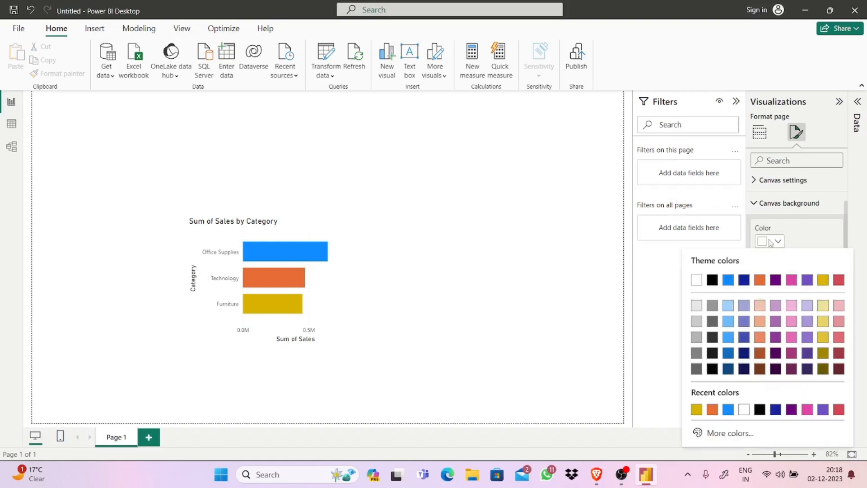
pyautogui.click(713, 409)
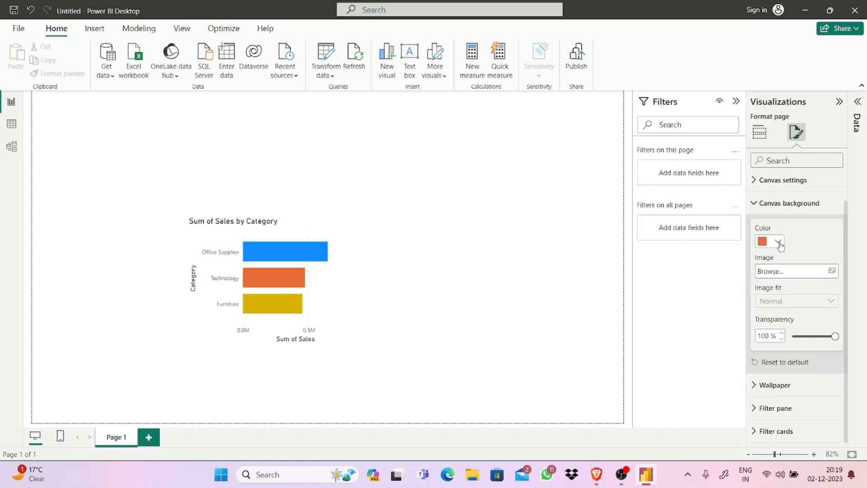
pyautogui.click(779, 242)
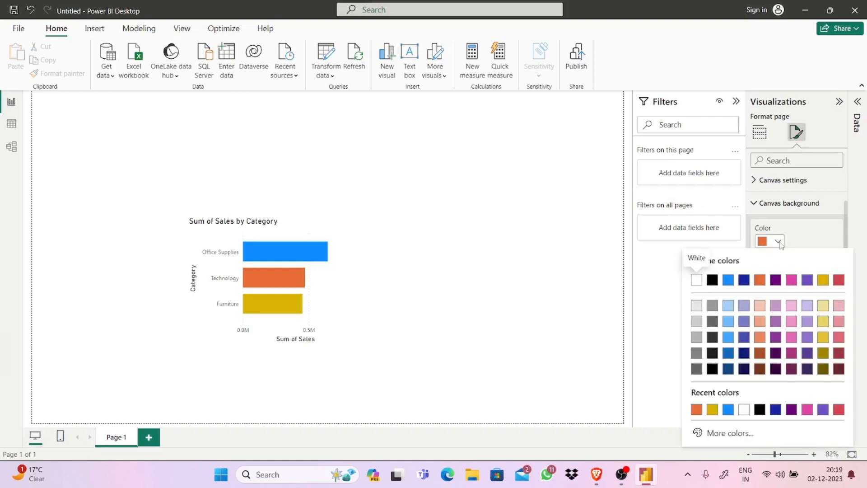
pyautogui.click(792, 354)
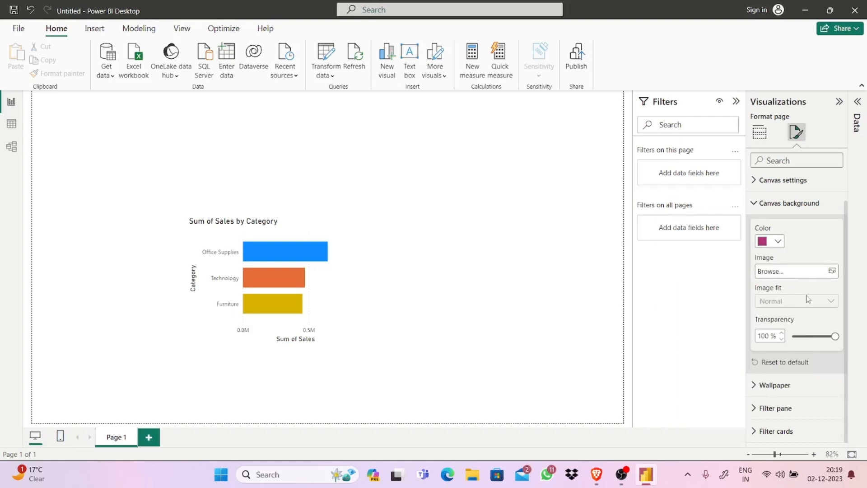
pyautogui.click(775, 239)
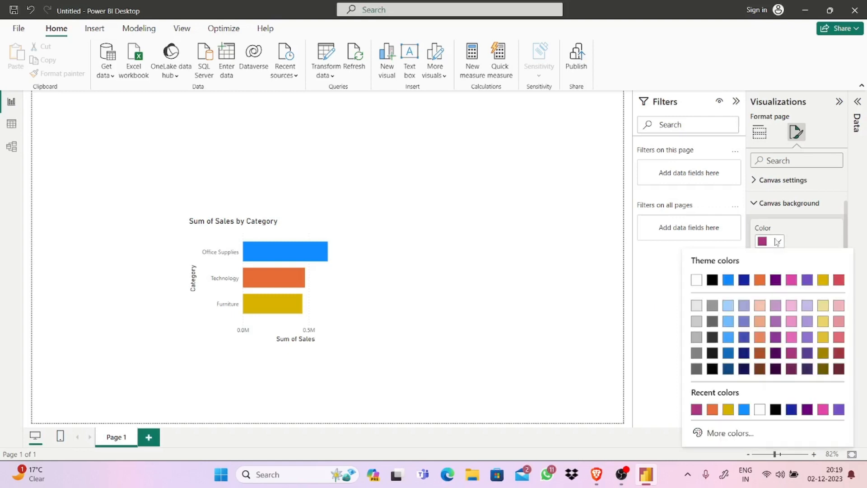
pyautogui.click(776, 303)
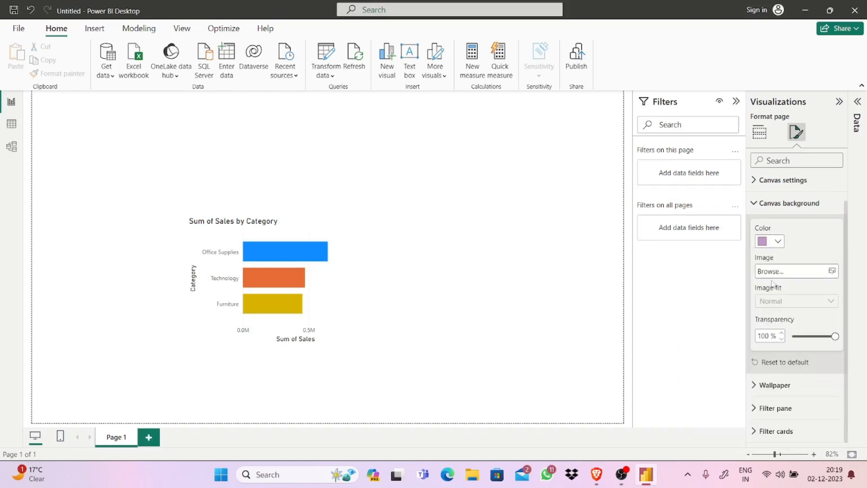
pyautogui.click(617, 295)
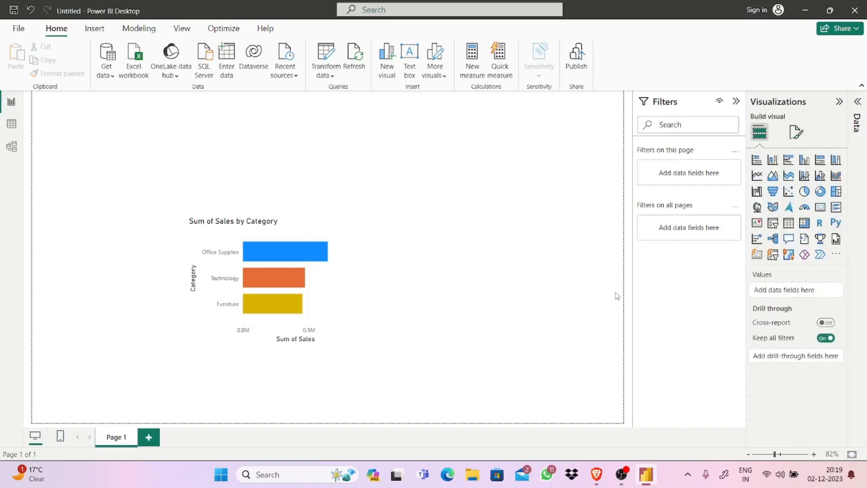
# - Set the "blue gradient" image from the Desktop as the report page's wallpaper
pyautogui.click(796, 133)
pyautogui.click(775, 254)
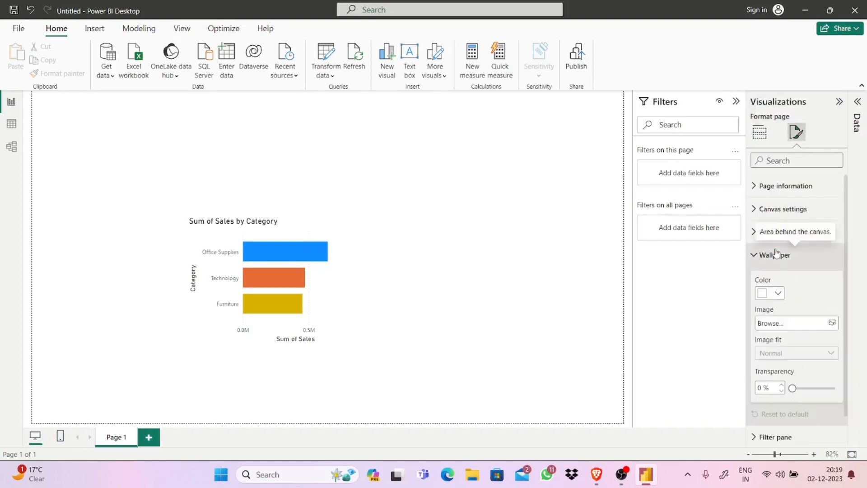
pyautogui.click(833, 324)
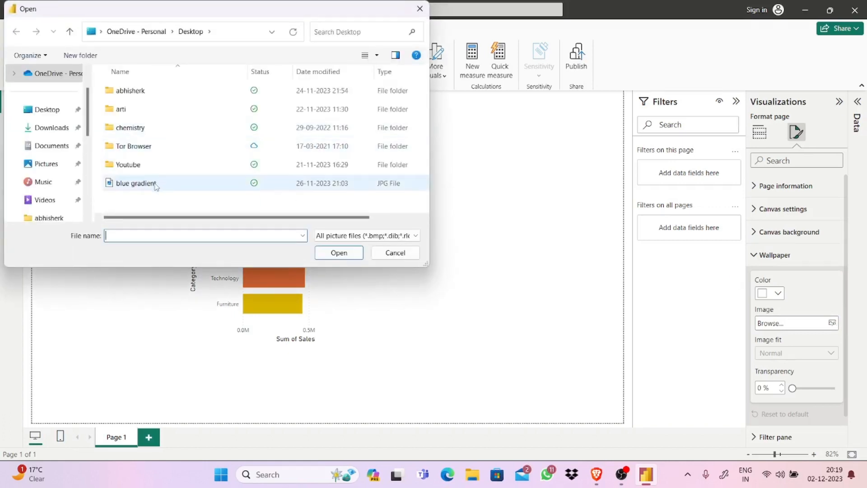
pyautogui.click(156, 186)
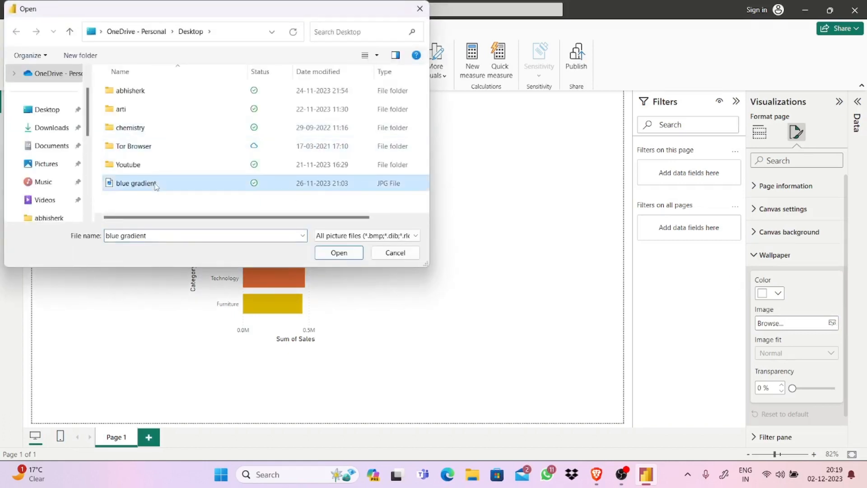
pyautogui.click(338, 253)
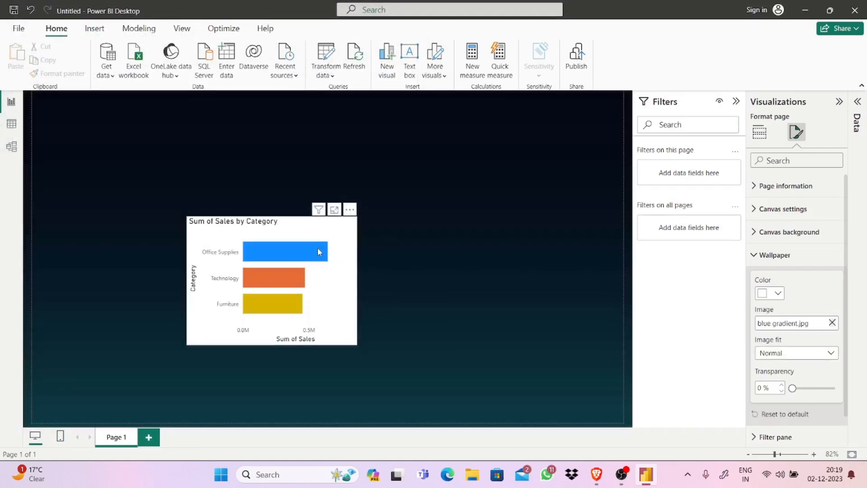
pyautogui.moveTo(324, 248)
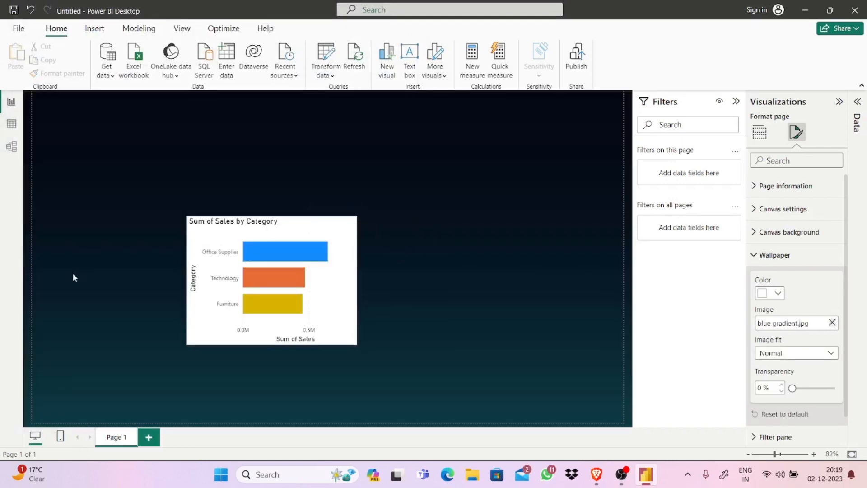
pyautogui.click(55, 340)
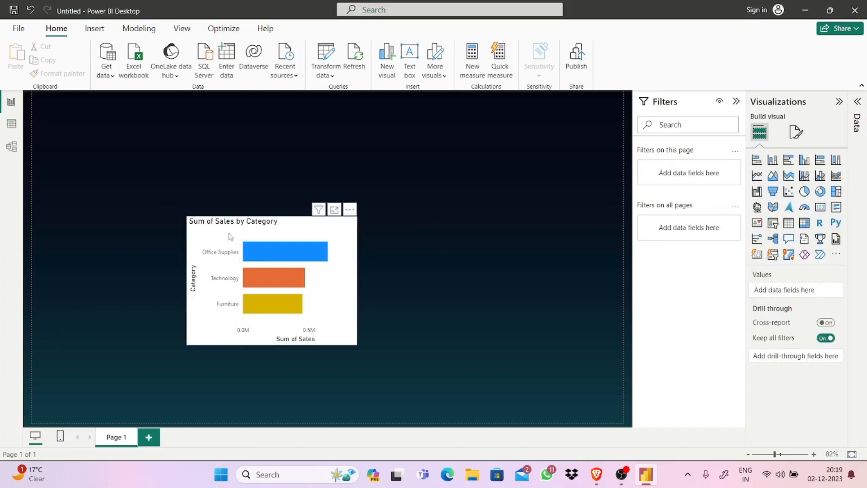
# - Try moving the Sum of Sales by Category chart to the page's upper-left area and using the Format painter on it
pyautogui.moveTo(301, 316); pyautogui.dragTo(233, 235)
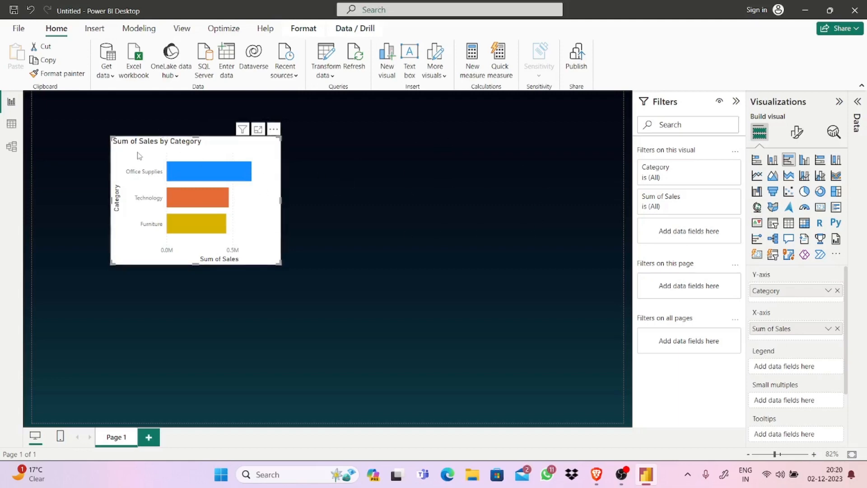
pyautogui.click(54, 148)
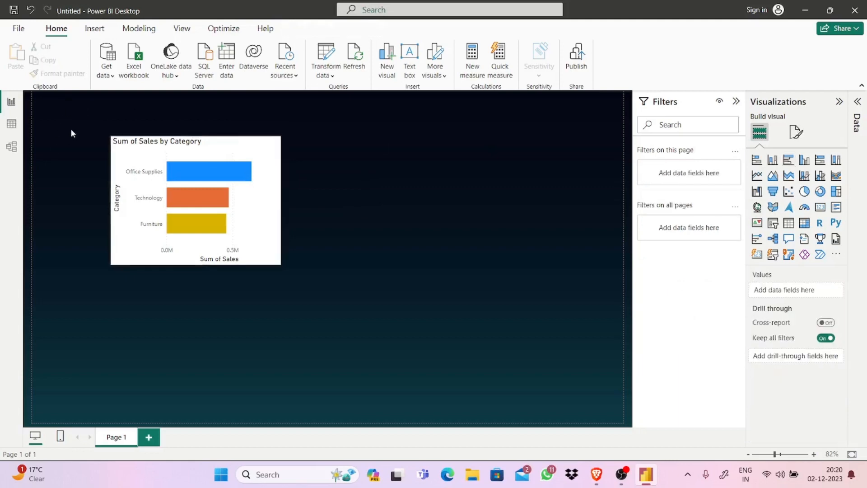
pyautogui.click(137, 158)
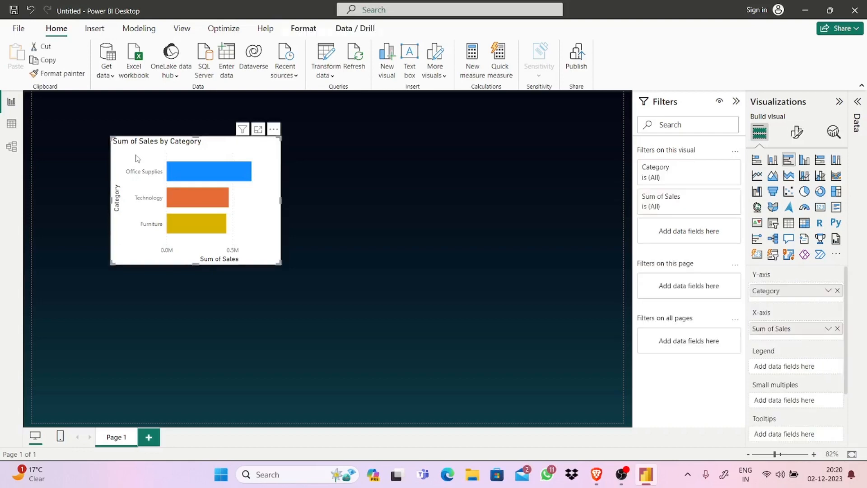
pyautogui.click(72, 76)
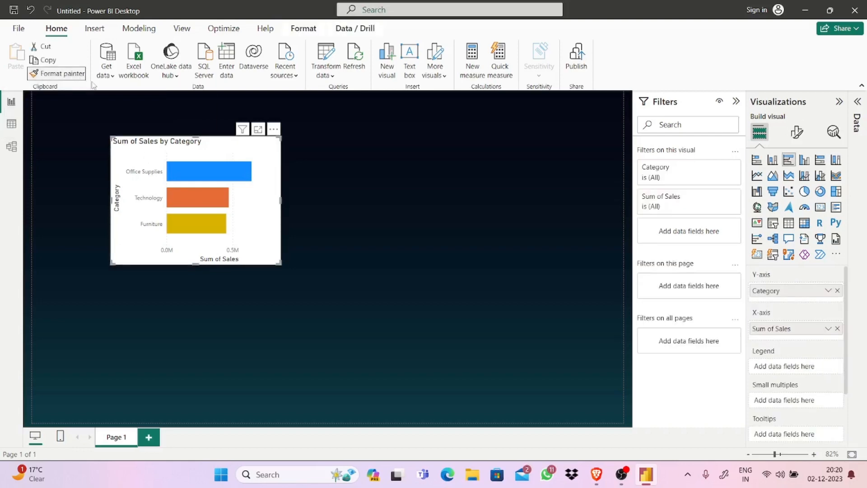
pyautogui.click(194, 144)
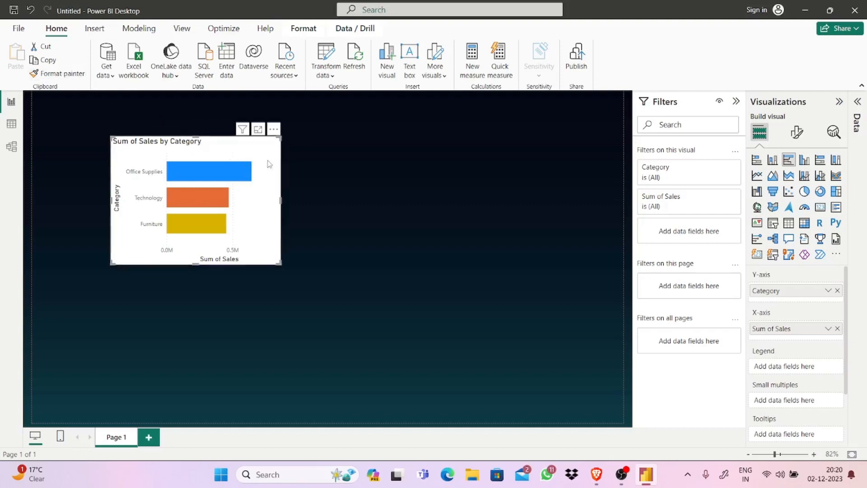
pyautogui.click(77, 76)
pyautogui.click(246, 154)
# - Move the Sum of Sales by Category chart to the middle of the page
pyautogui.moveTo(244, 152); pyautogui.dragTo(270, 165)
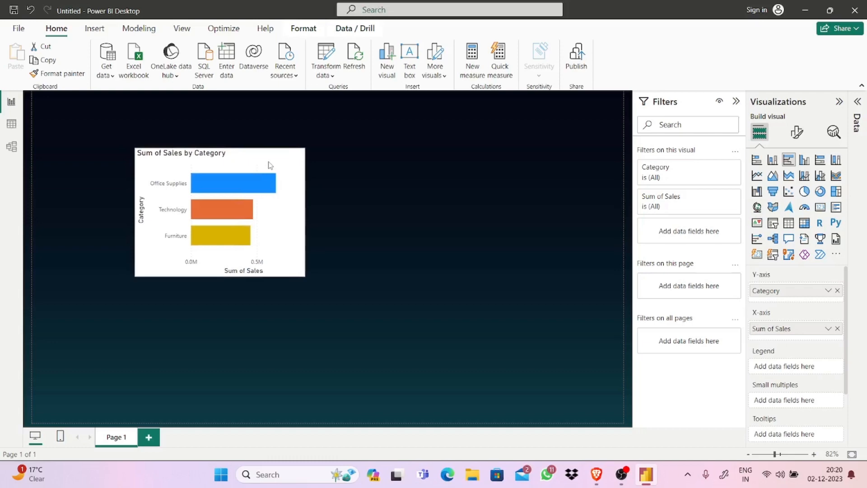
pyautogui.click(346, 154)
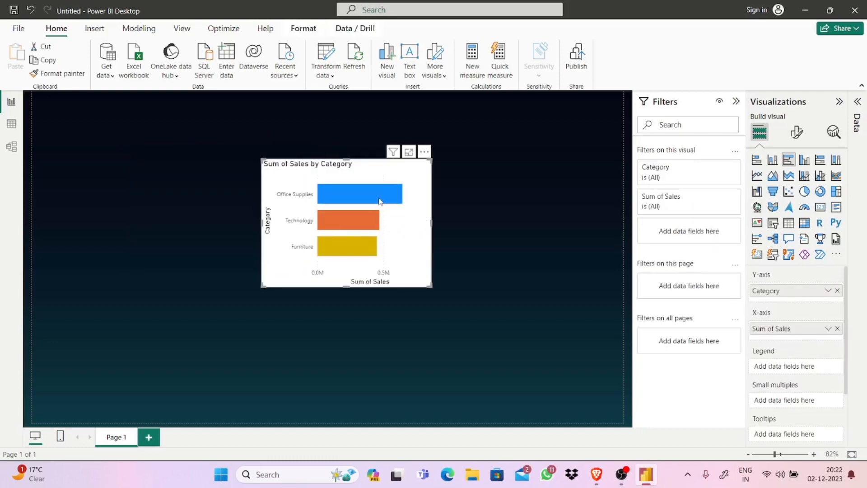
pyautogui.moveTo(378, 190); pyautogui.dragTo(384, 203)
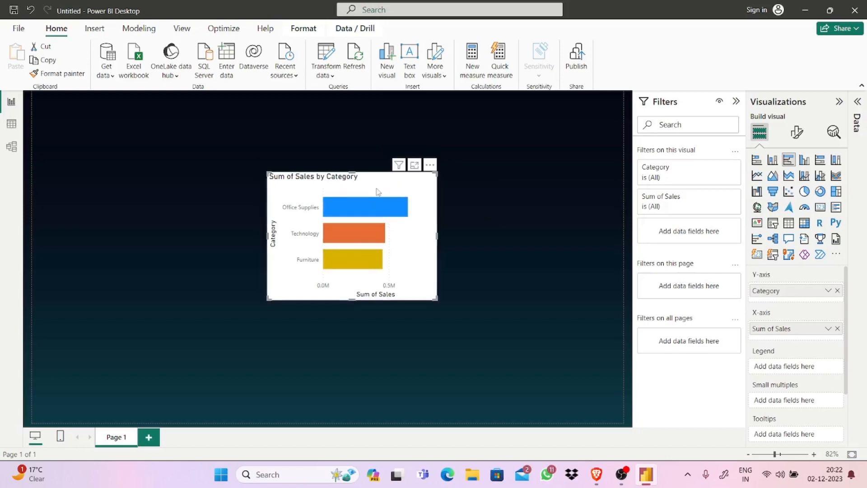
# - Set the bar chart's background color to black in its general effects options
pyautogui.click(797, 133)
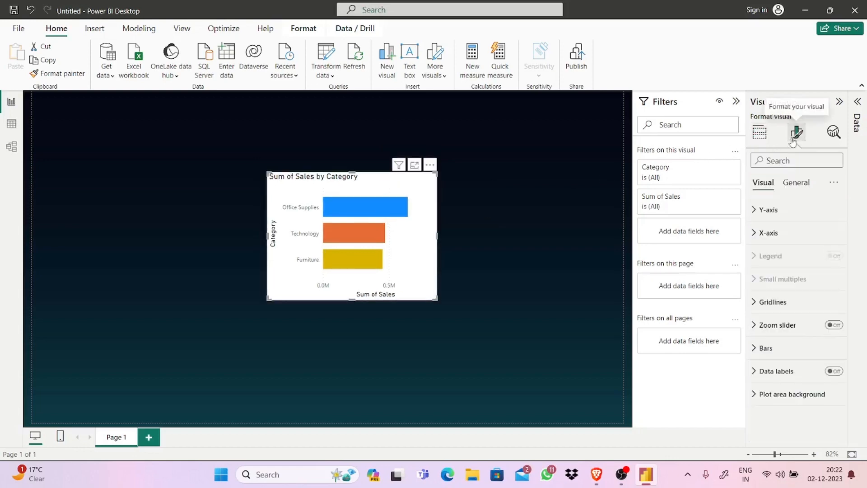
pyautogui.click(794, 186)
pyautogui.click(778, 258)
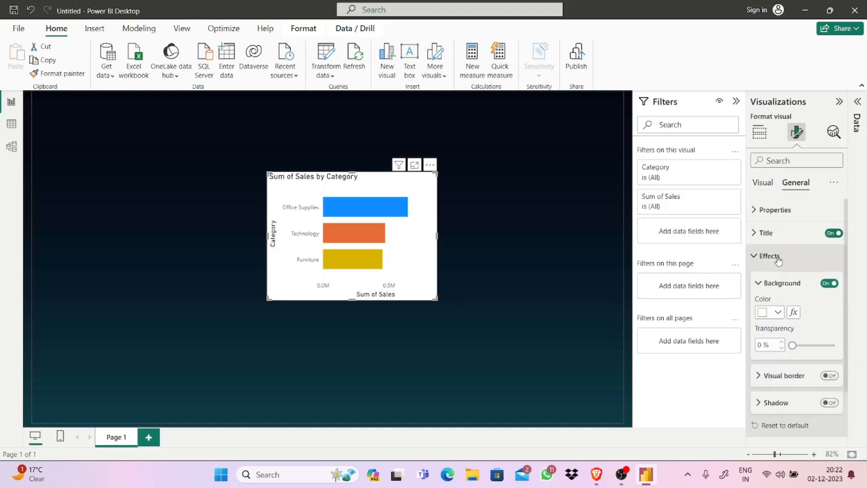
pyautogui.click(778, 312)
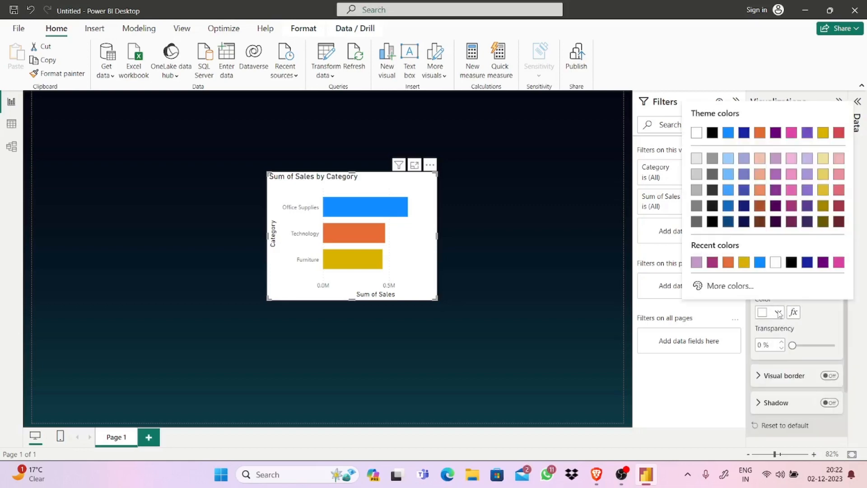
pyautogui.click(792, 262)
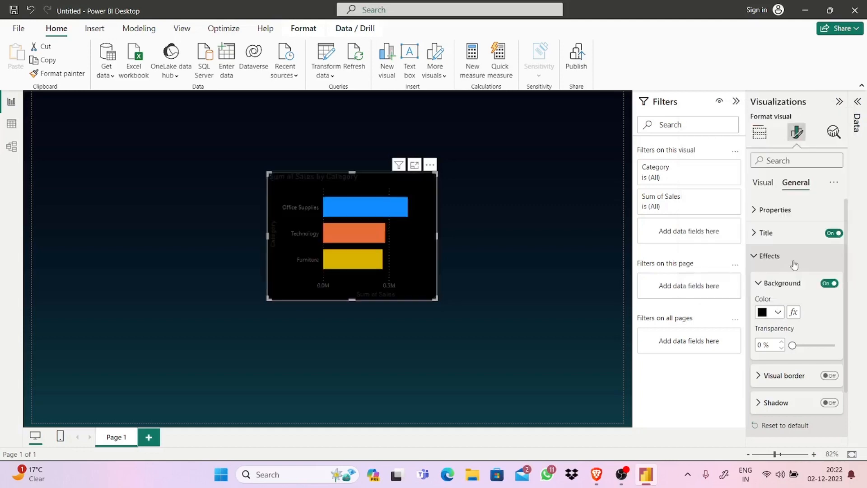
# - Set the chart's background transparency to 100% and move the chart slightly lower on the page
pyautogui.click(793, 345)
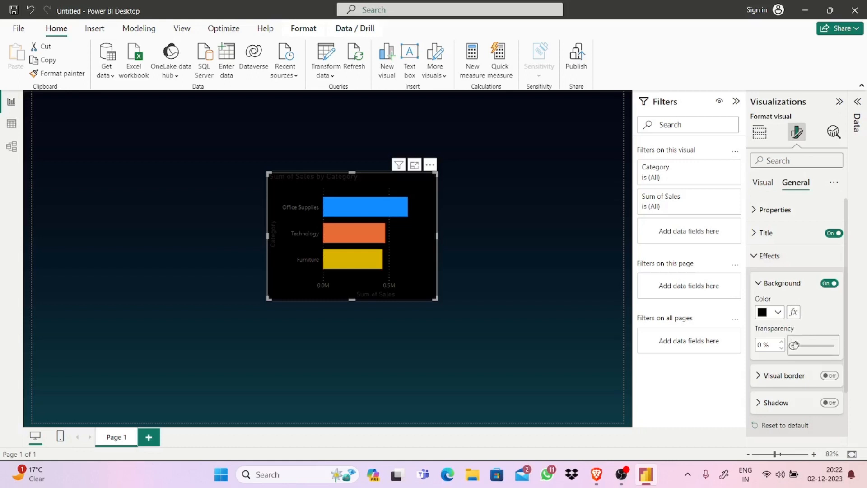
pyautogui.moveTo(800, 346); pyautogui.dragTo(842, 343)
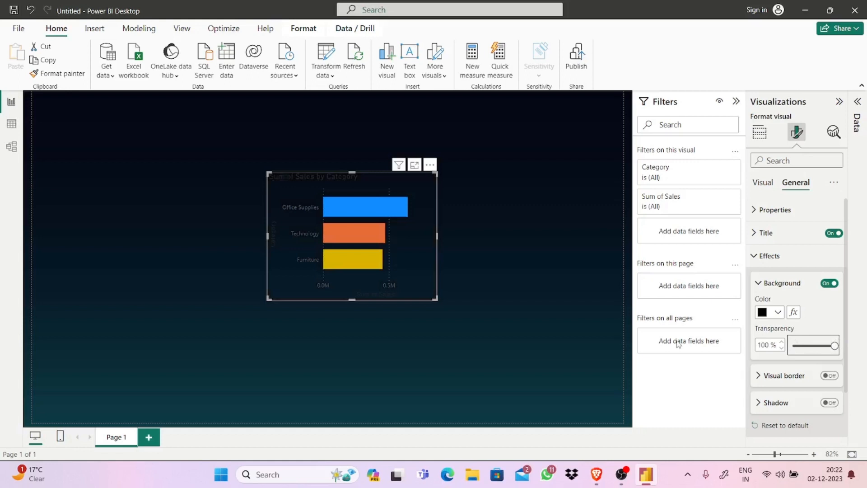
pyautogui.moveTo(414, 253); pyautogui.dragTo(403, 291)
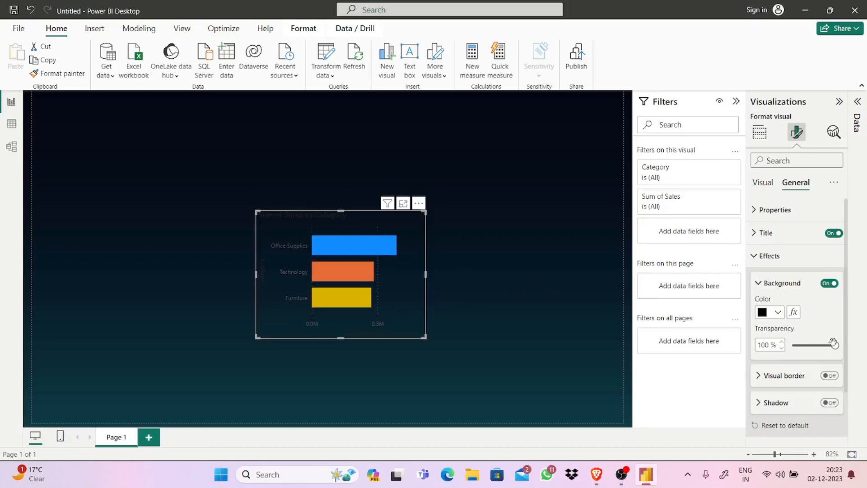
pyautogui.moveTo(834, 345); pyautogui.dragTo(836, 347)
# - Turn on the bar chart's visual border
pyautogui.scroll(-1, 849, 353)
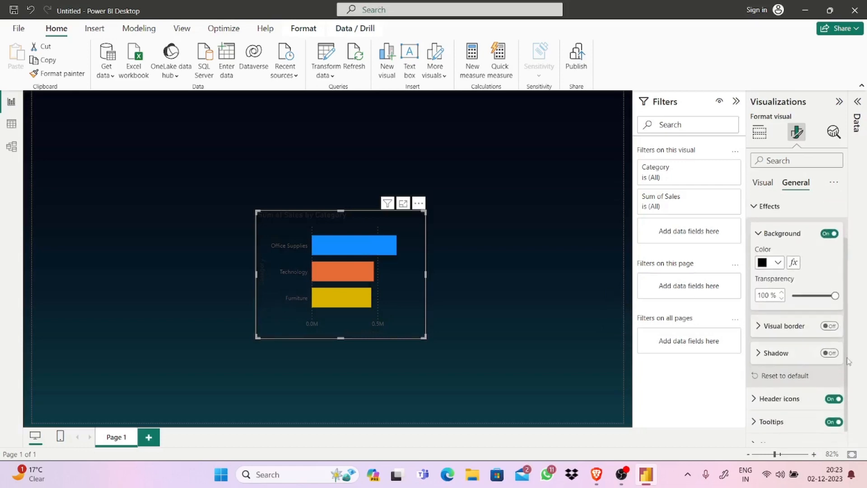
pyautogui.click(829, 326)
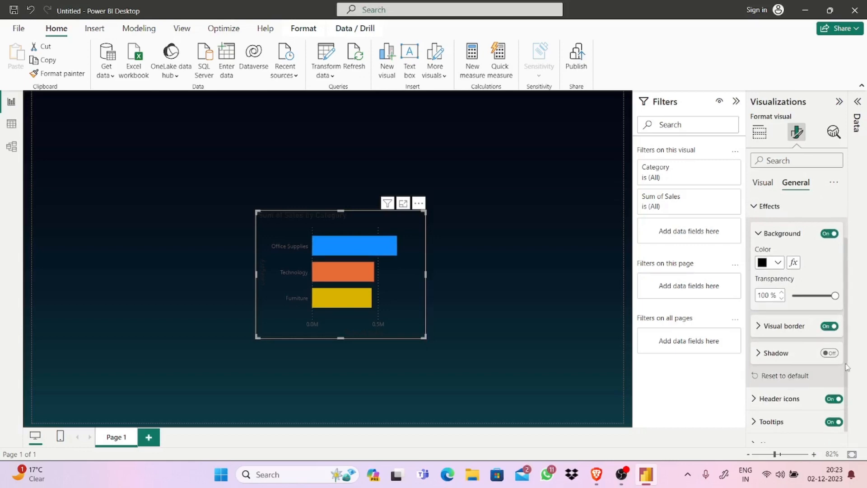
# - Try turning the chart's header icons, tooltips and title off, switching each one back on
pyautogui.click(834, 400)
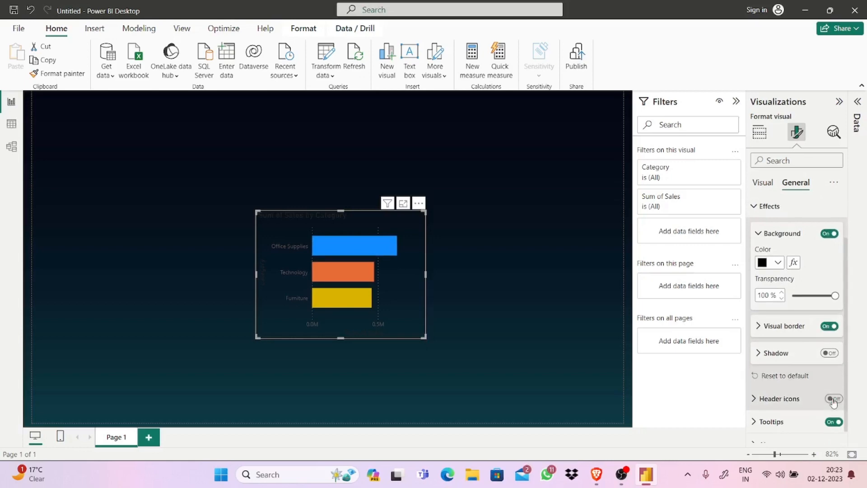
pyautogui.click(834, 400)
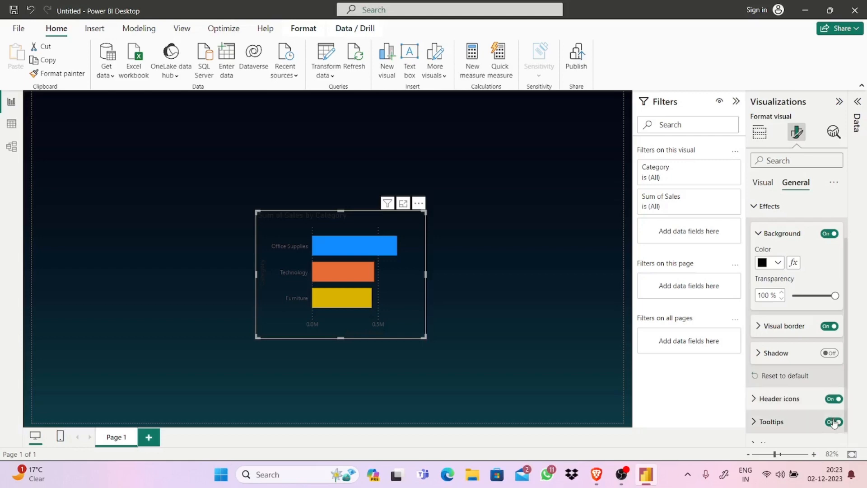
pyautogui.click(834, 422)
pyautogui.click(834, 422)
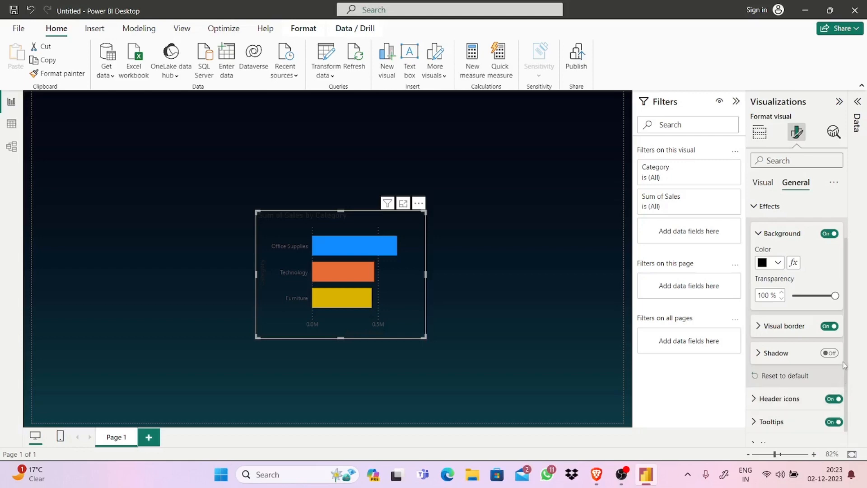
pyautogui.scroll(2, 847, 360)
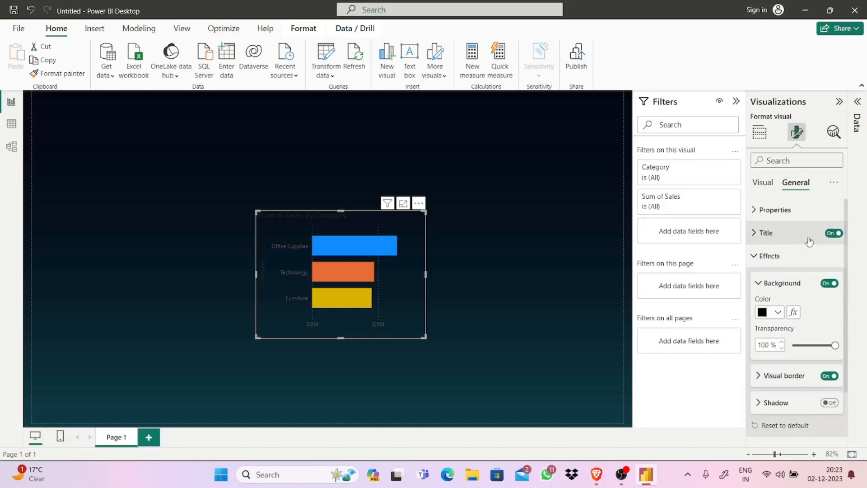
pyautogui.click(831, 234)
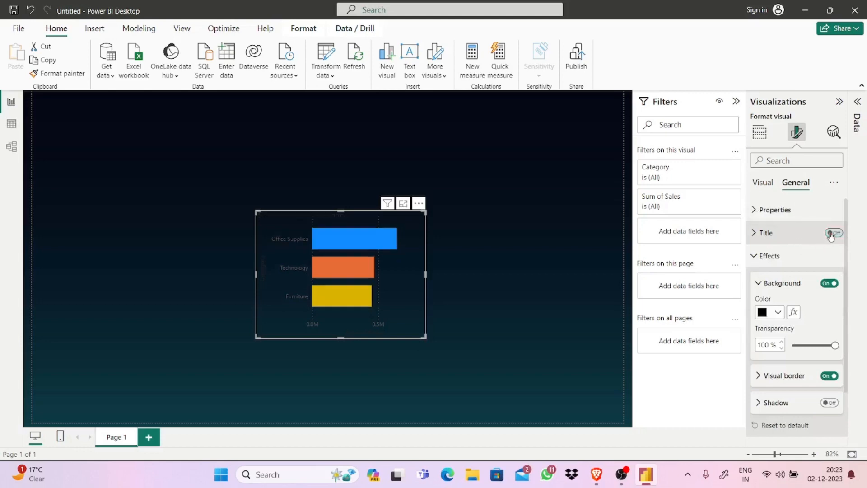
pyautogui.click(831, 234)
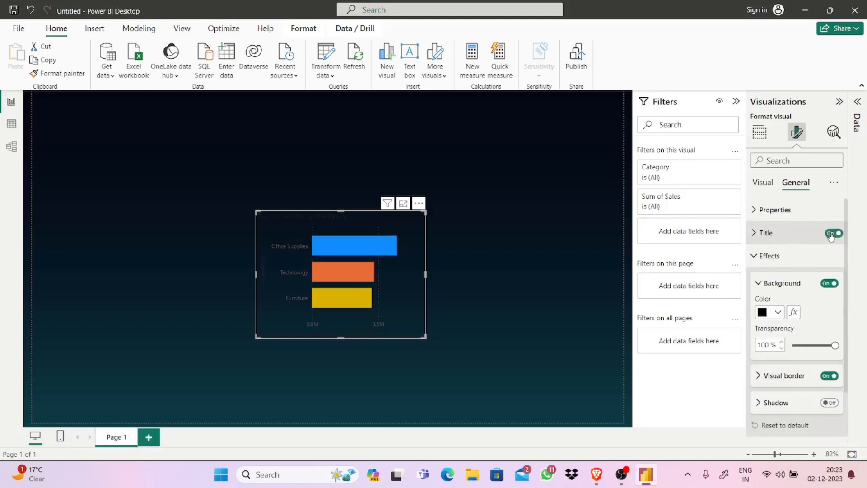
# - Set the chart title's text color to white and center the title horizontally
pyautogui.click(773, 233)
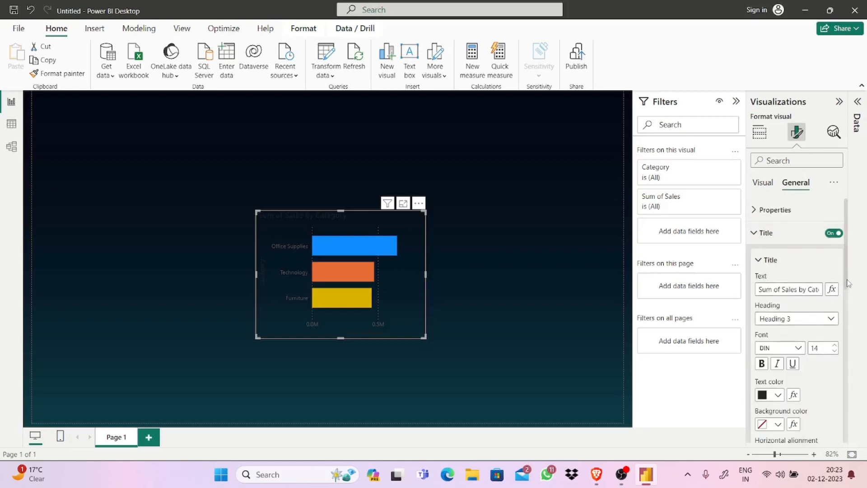
pyautogui.scroll(-1, 849, 296)
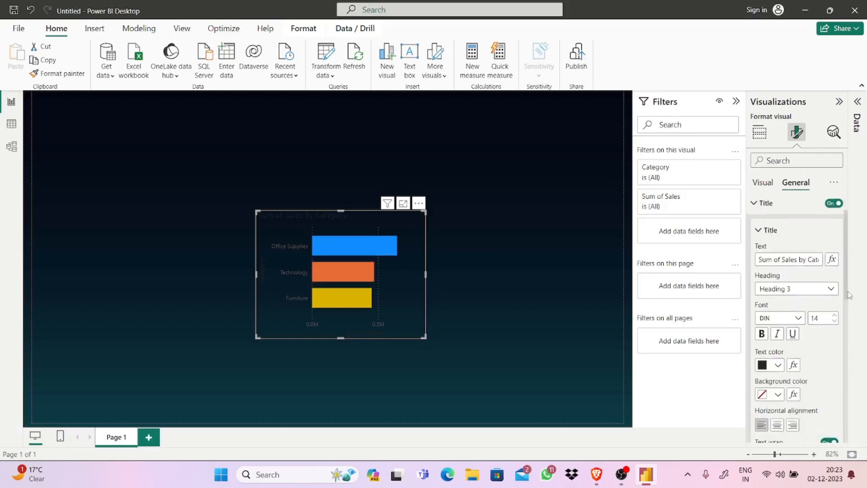
pyautogui.click(777, 360)
pyautogui.click(793, 311)
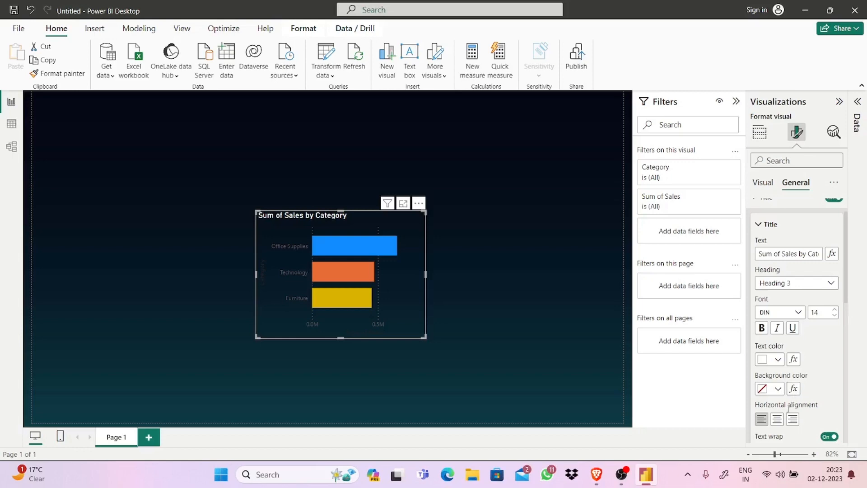
pyautogui.click(778, 420)
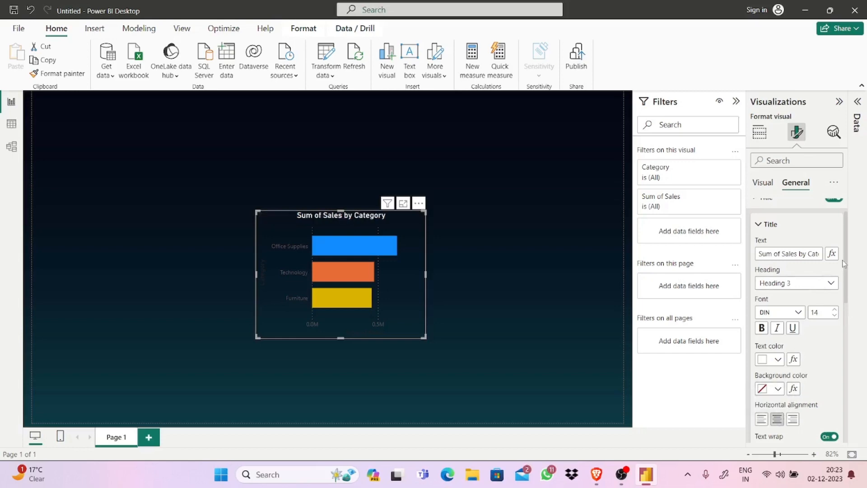
# - Turn off the X-axis title of the category bar chart
pyautogui.click(761, 186)
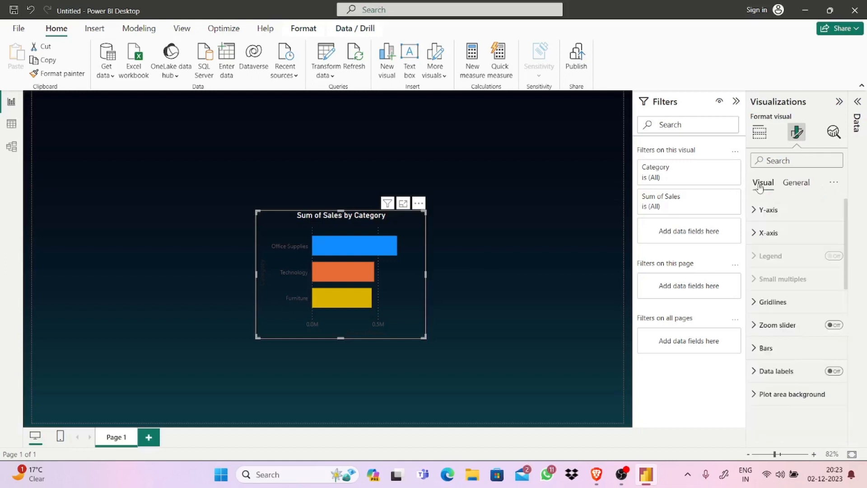
pyautogui.click(803, 234)
pyautogui.scroll(-1, 845, 263)
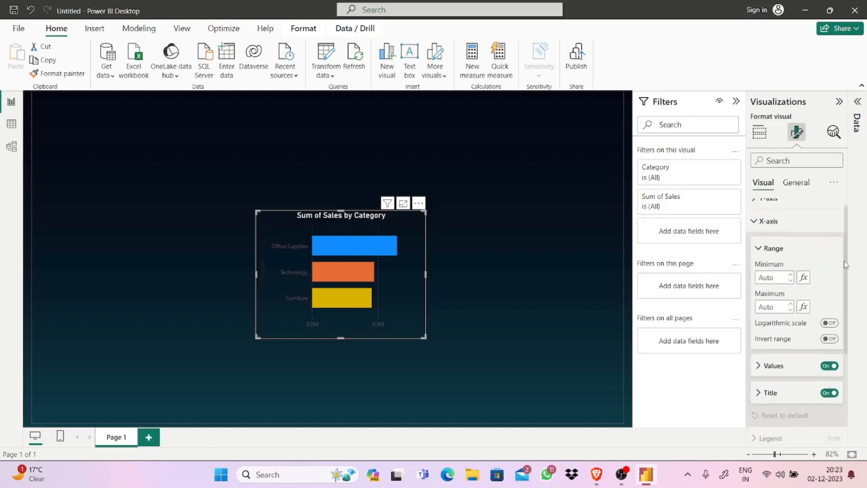
pyautogui.scroll(-3, 844, 262)
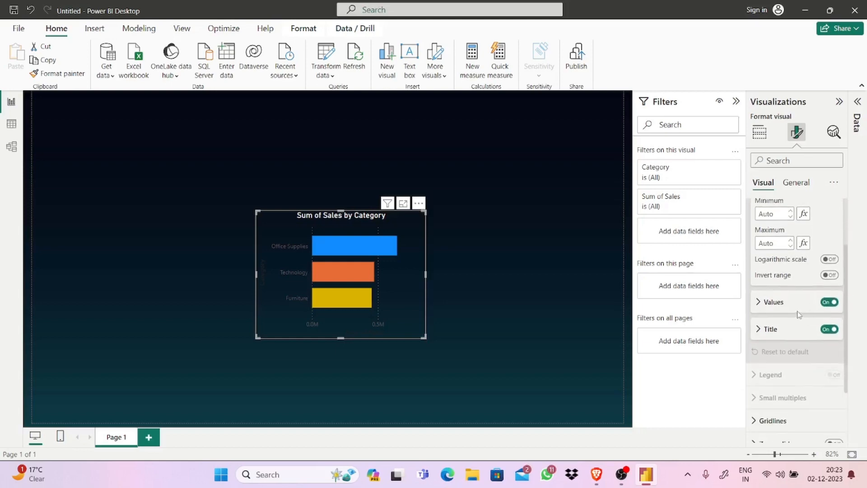
pyautogui.click(826, 329)
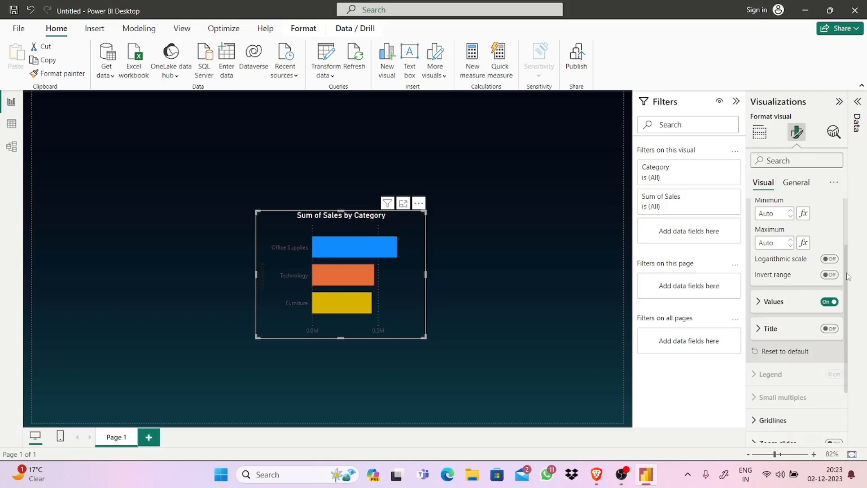
# - Turn off the Y-axis title of the category bar chart
pyautogui.scroll(3, 848, 271)
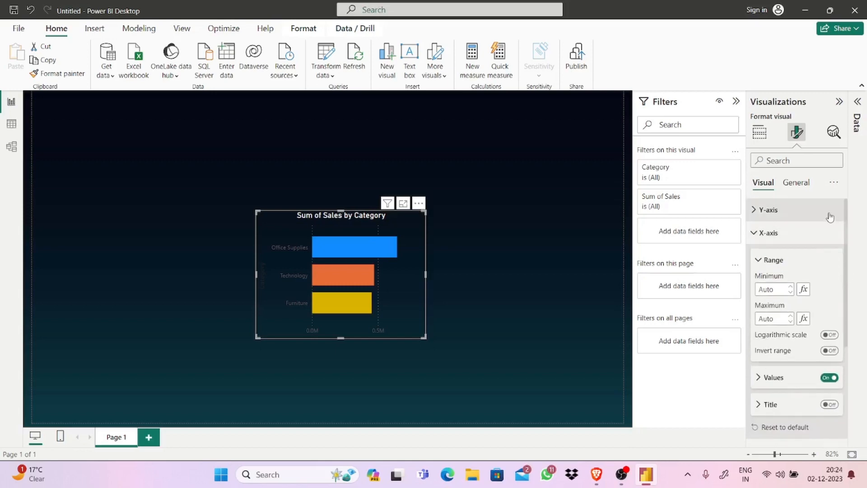
pyautogui.click(831, 218)
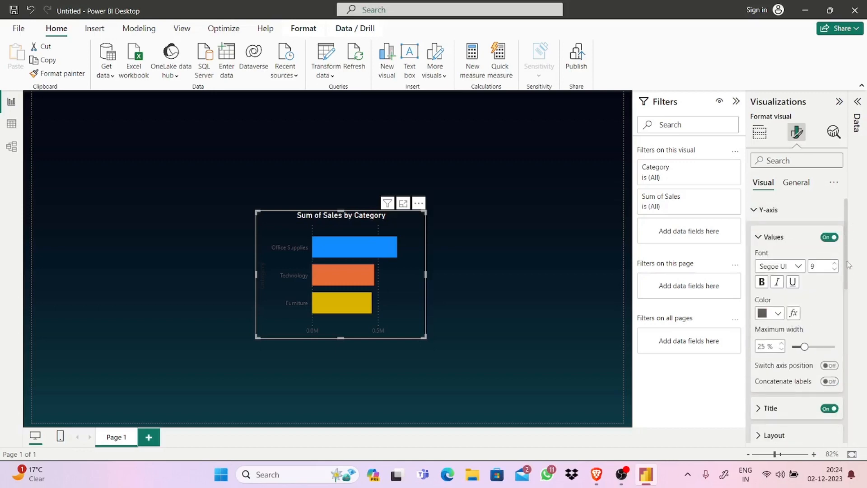
pyautogui.scroll(-3, 848, 265)
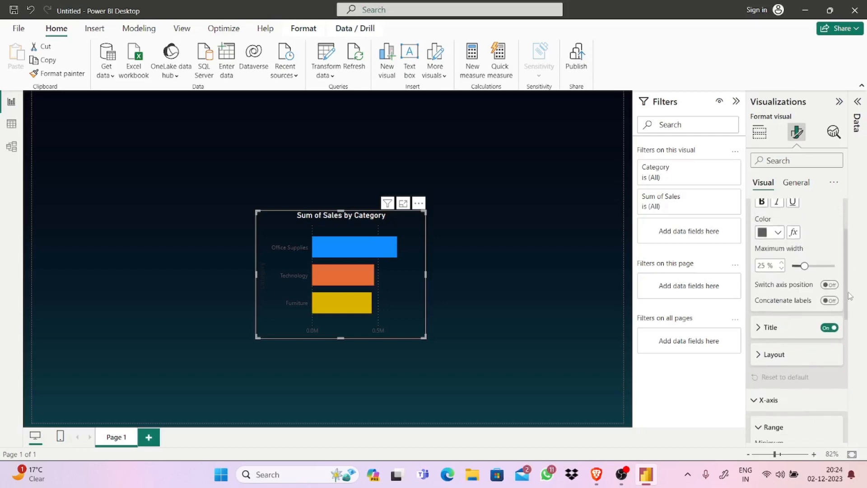
pyautogui.click(830, 328)
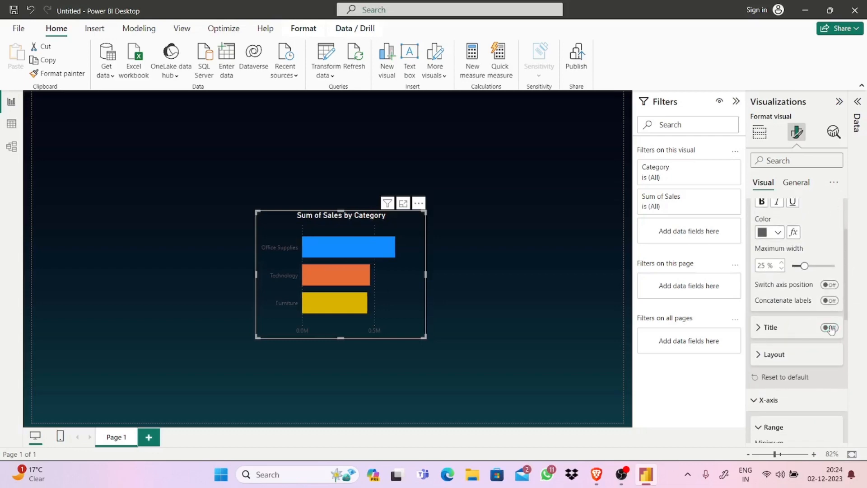
# - Set the Y-axis category labels' color to white, and try font size 10 before returning it to 9
pyautogui.scroll(3, 846, 271)
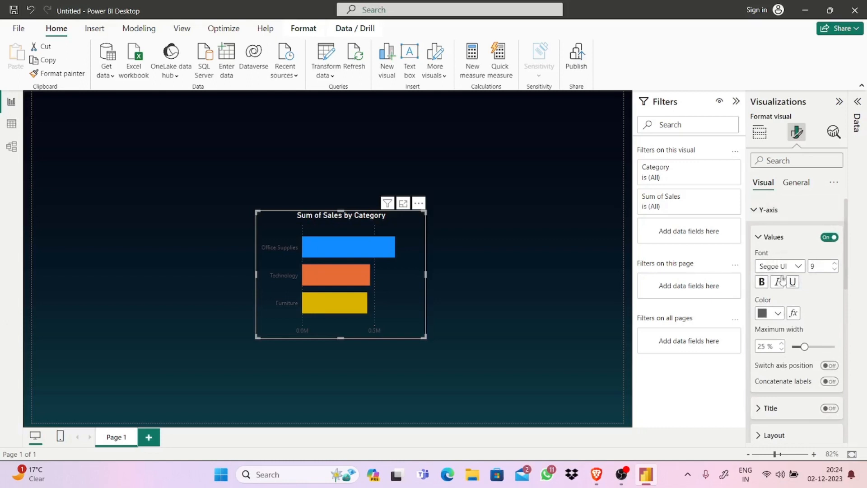
pyautogui.click(775, 316)
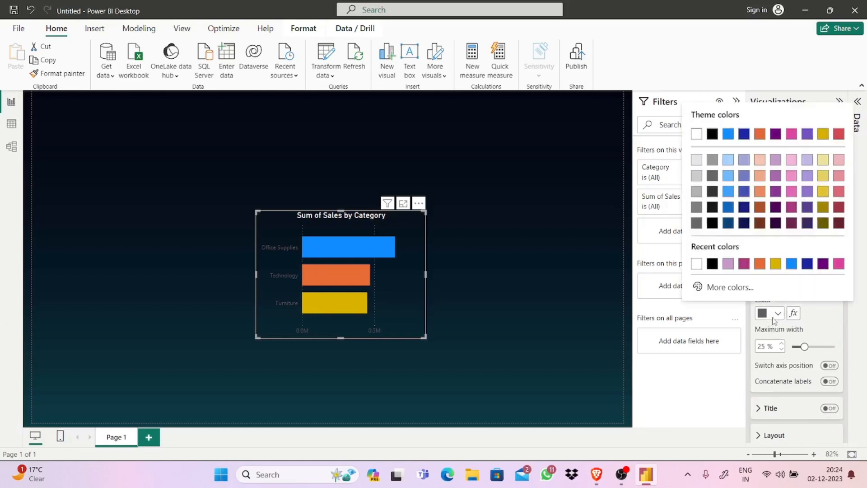
pyautogui.click(697, 265)
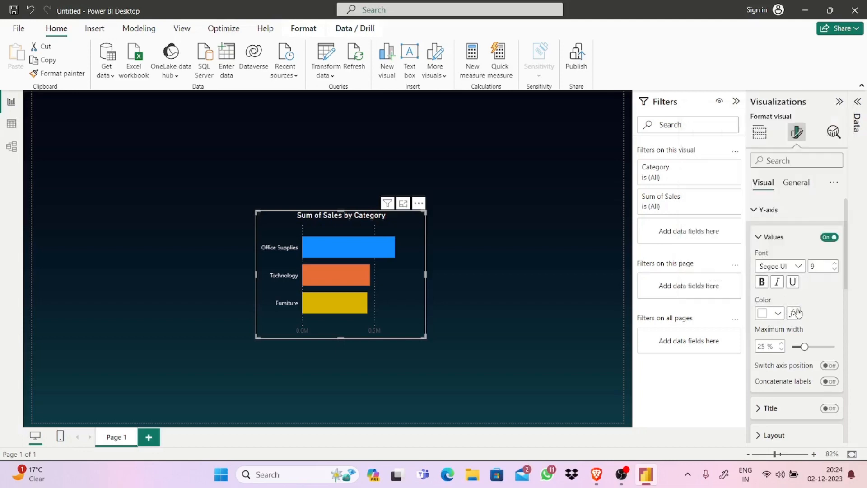
pyautogui.click(835, 264)
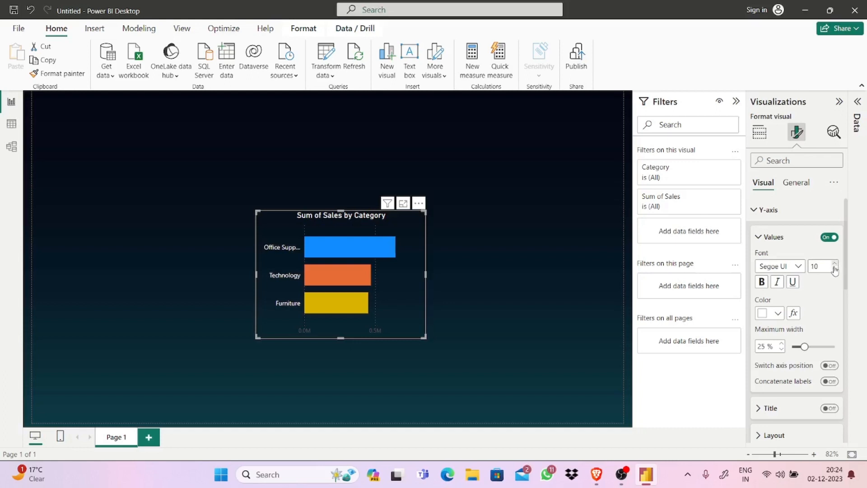
pyautogui.click(834, 270)
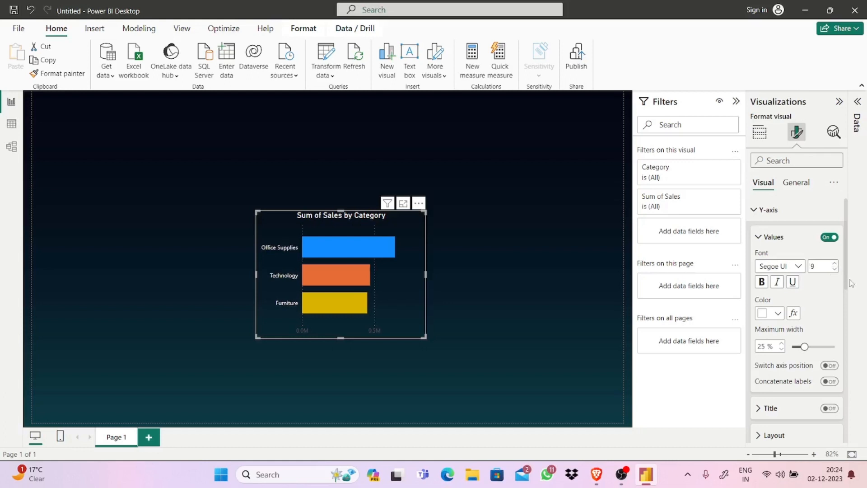
pyautogui.click(769, 211)
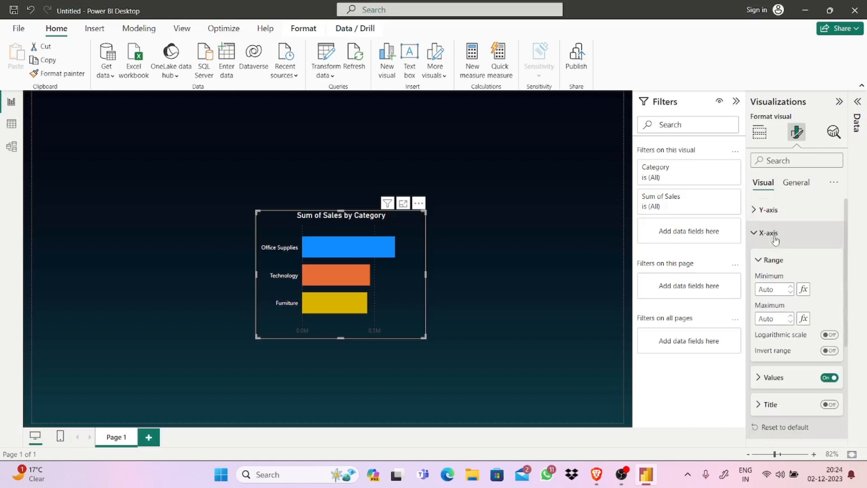
pyautogui.click(770, 234)
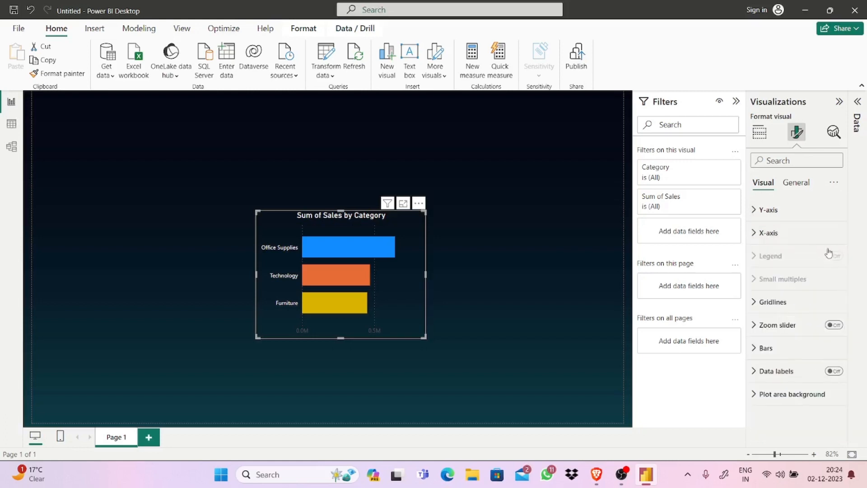
pyautogui.click(784, 232)
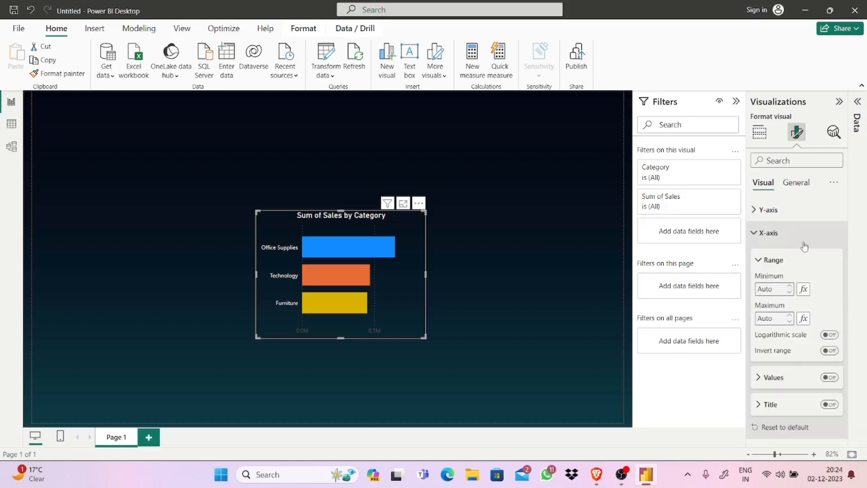
pyautogui.click(781, 220)
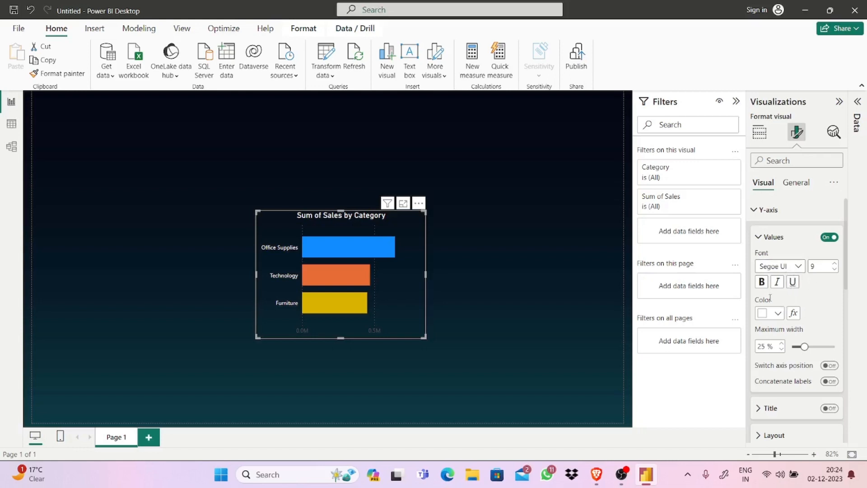
pyautogui.click(775, 313)
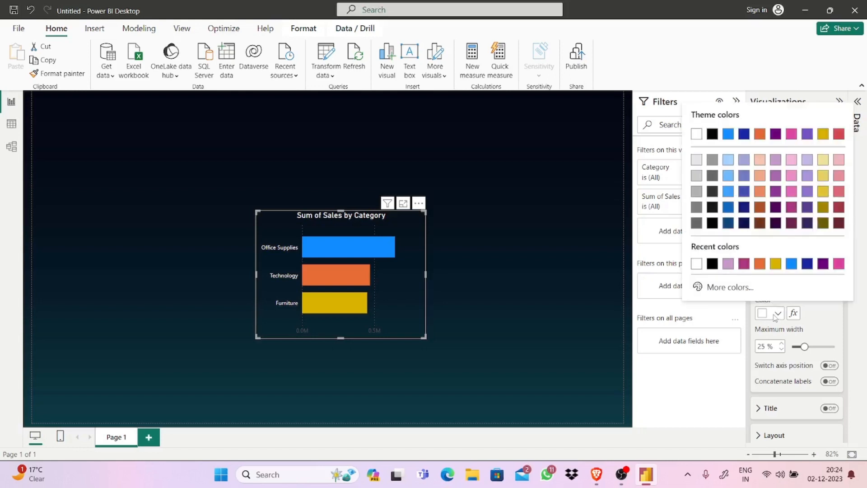
pyautogui.click(697, 264)
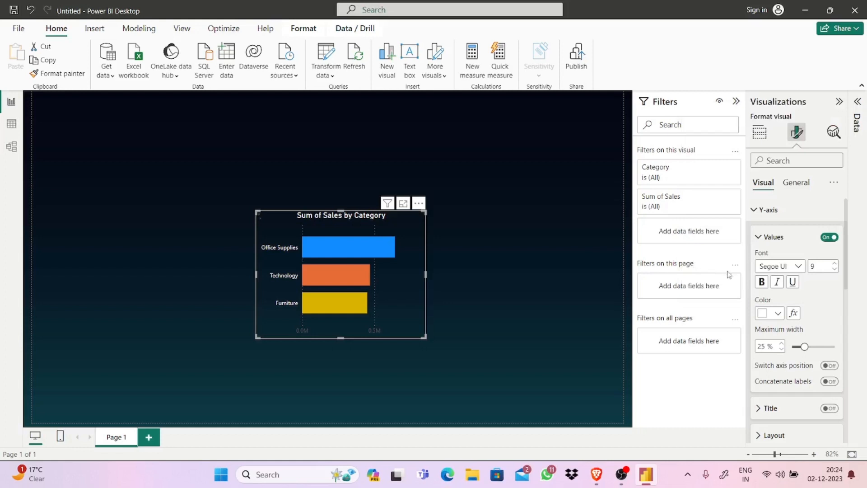
pyautogui.click(783, 238)
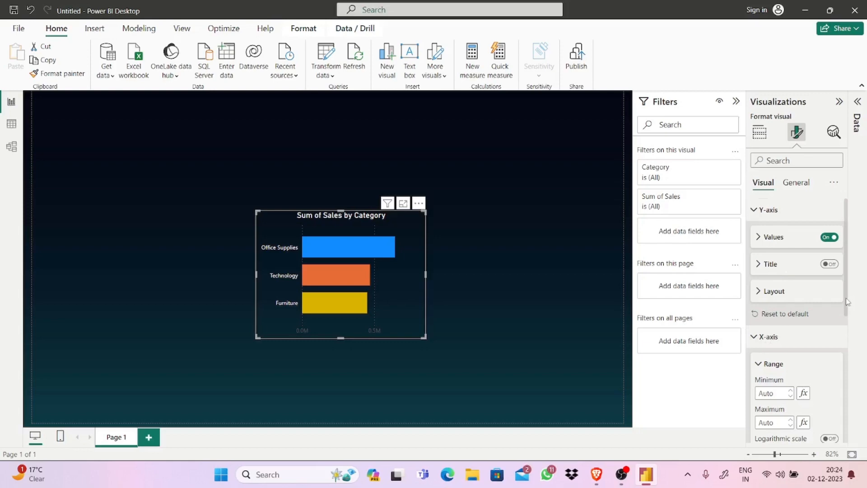
pyautogui.scroll(-2, 848, 302)
pyautogui.click(770, 286)
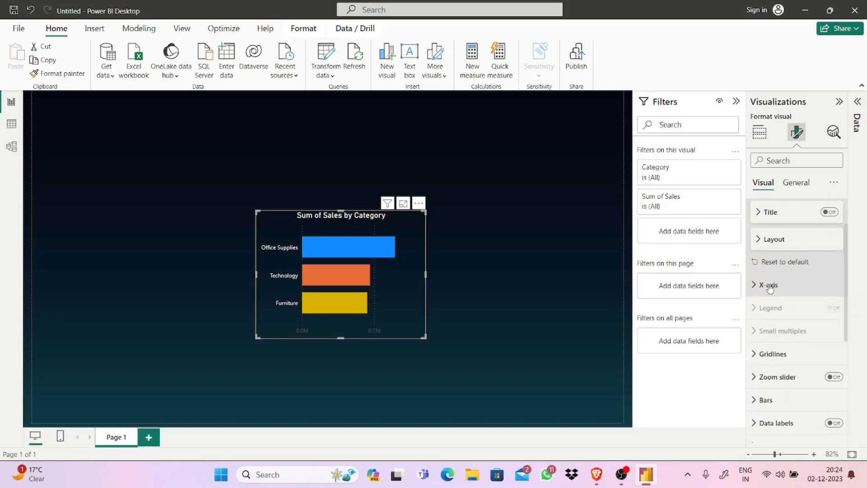
# - Set the X-axis value labels' color to white
pyautogui.click(778, 291)
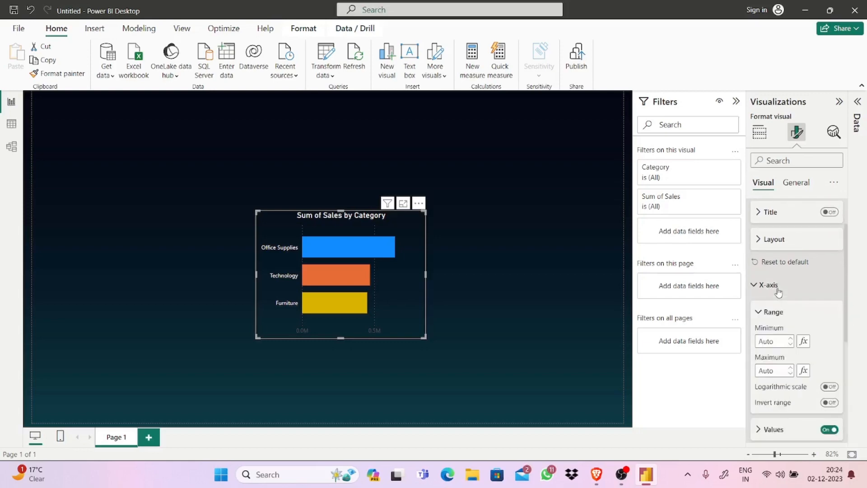
pyautogui.scroll(-2, 850, 307)
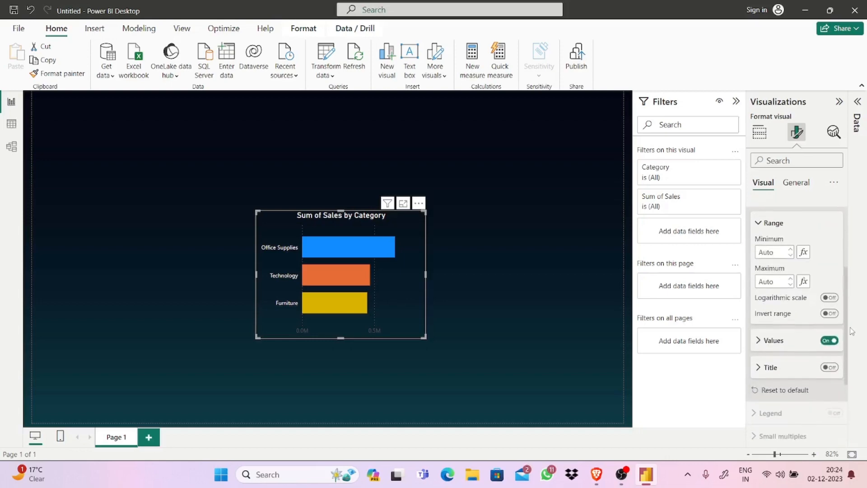
pyautogui.scroll(2, 850, 294)
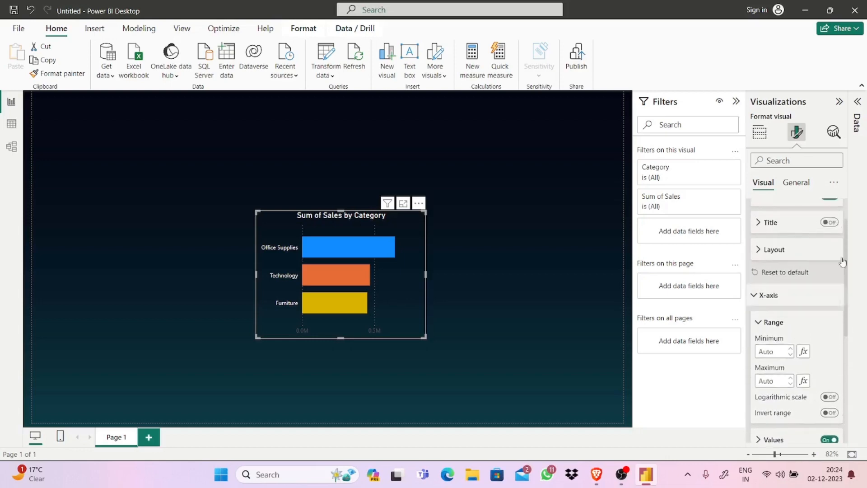
pyautogui.click(769, 211)
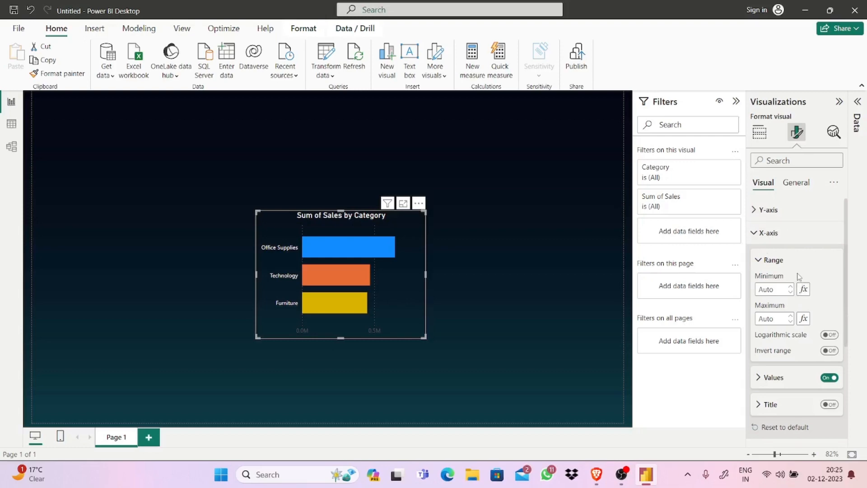
pyautogui.click(774, 377)
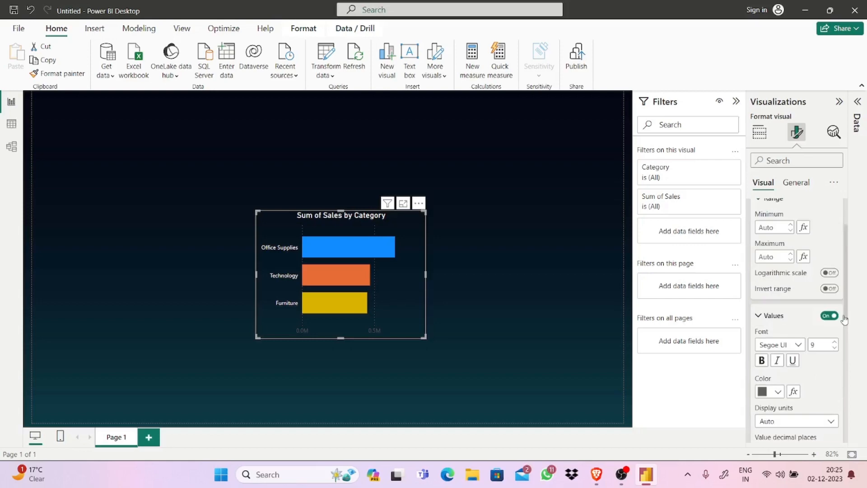
pyautogui.moveTo(848, 273); pyautogui.dragTo(849, 298)
pyautogui.click(779, 338)
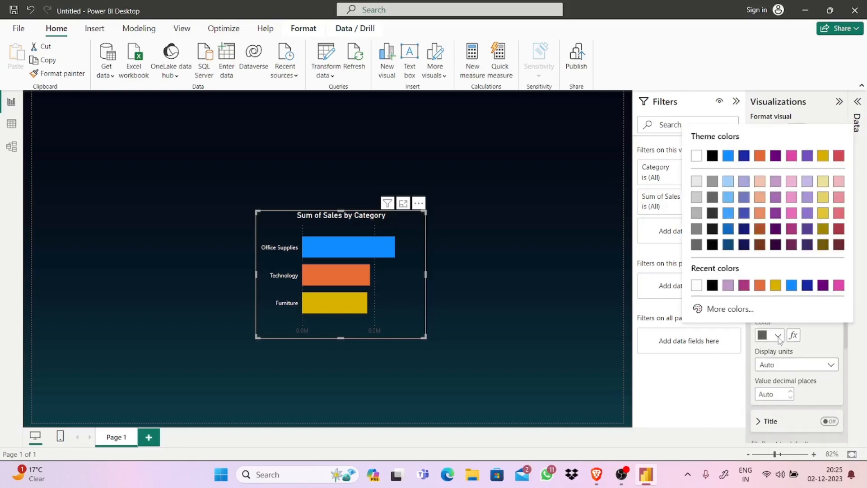
pyautogui.click(697, 285)
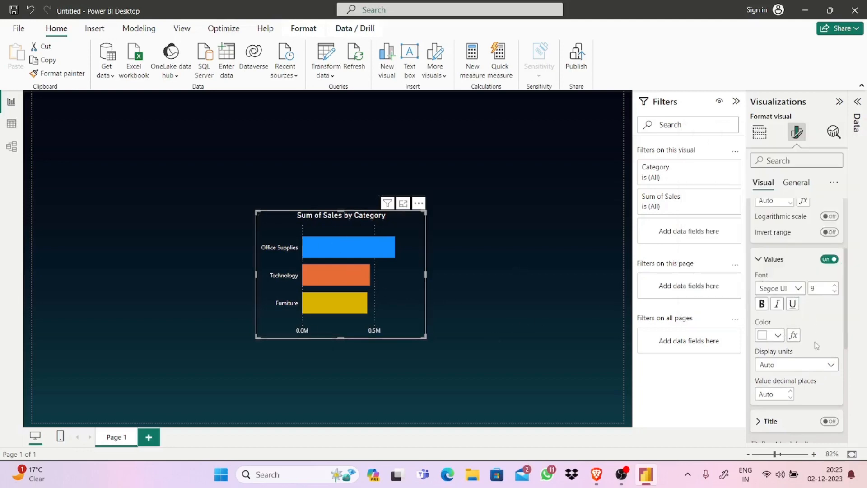
# - Turn off the chart's vertical gridlines and move the chart up and to the left on the page
pyautogui.scroll(-3, 851, 278)
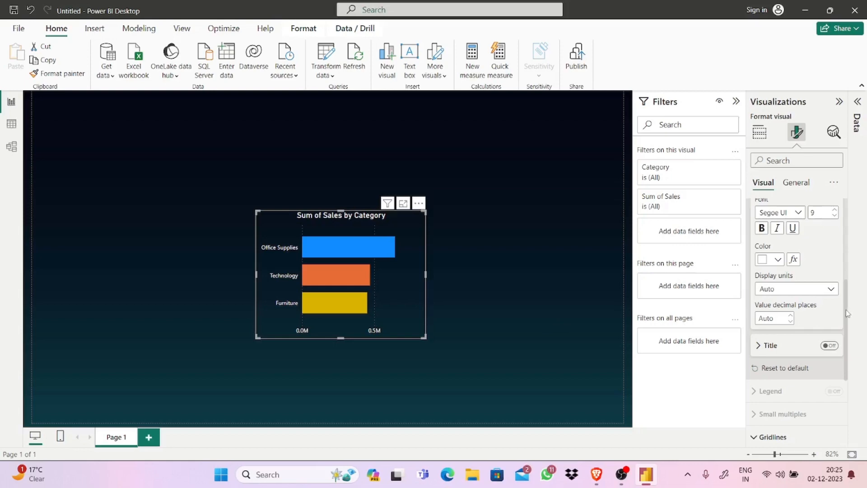
pyautogui.moveTo(848, 313); pyautogui.dragTo(848, 375)
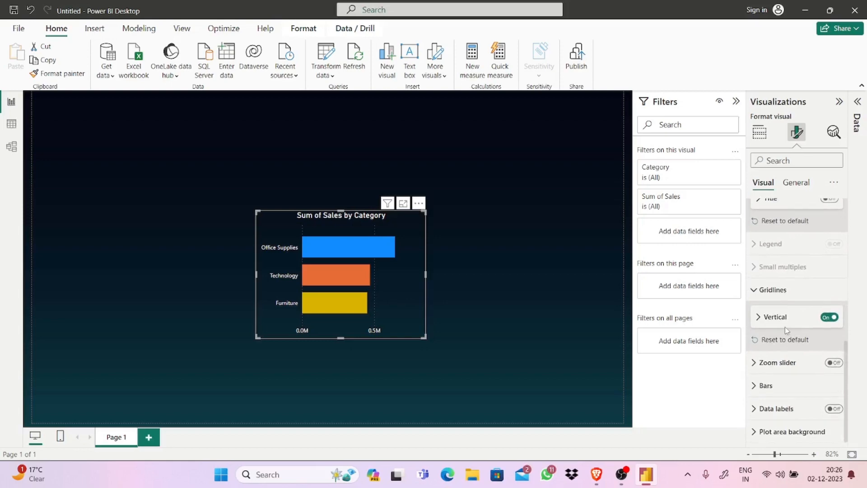
pyautogui.click(764, 322)
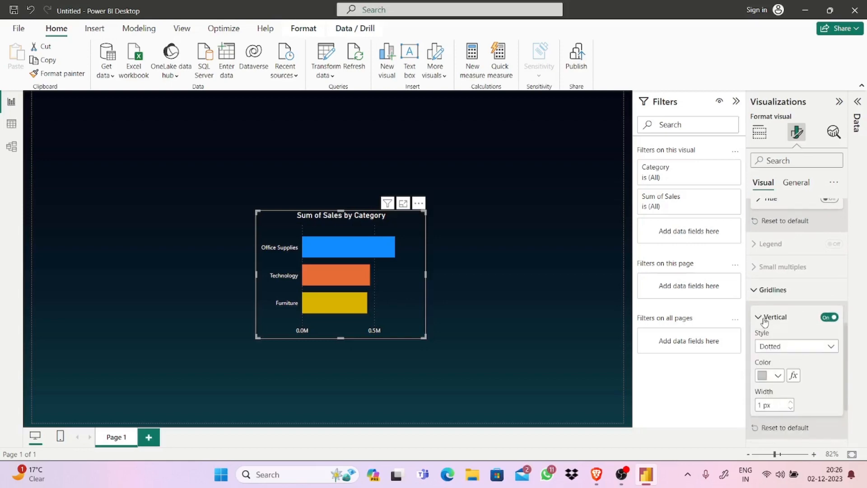
pyautogui.click(826, 319)
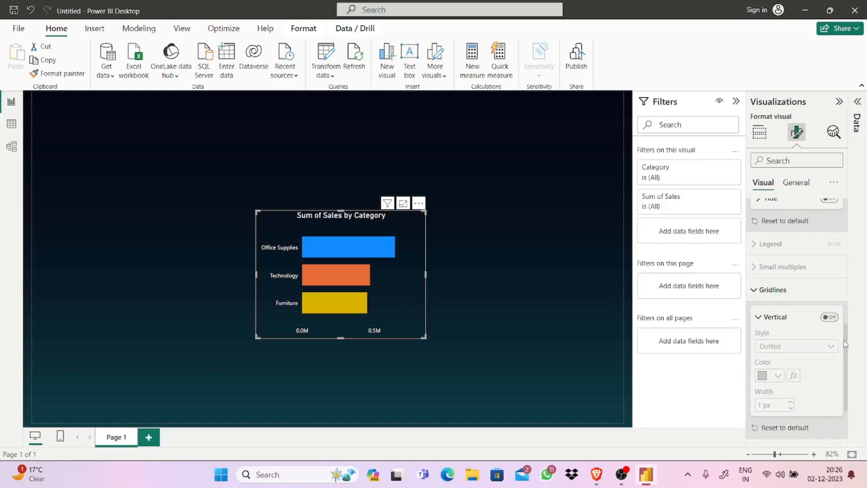
pyautogui.moveTo(848, 348); pyautogui.dragTo(843, 366)
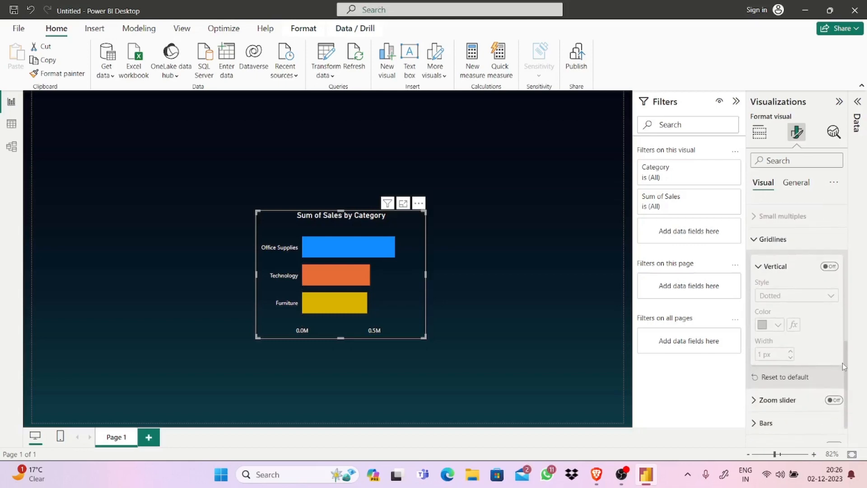
pyautogui.moveTo(406, 318); pyautogui.dragTo(358, 273)
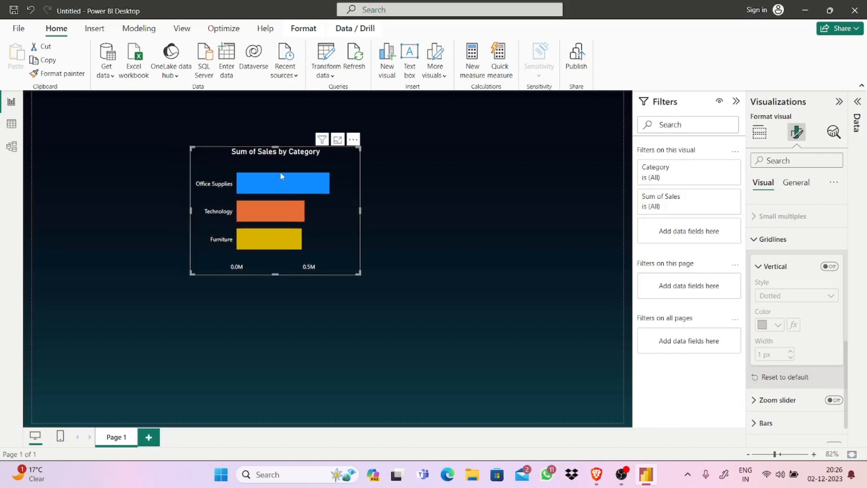
pyautogui.click(759, 266)
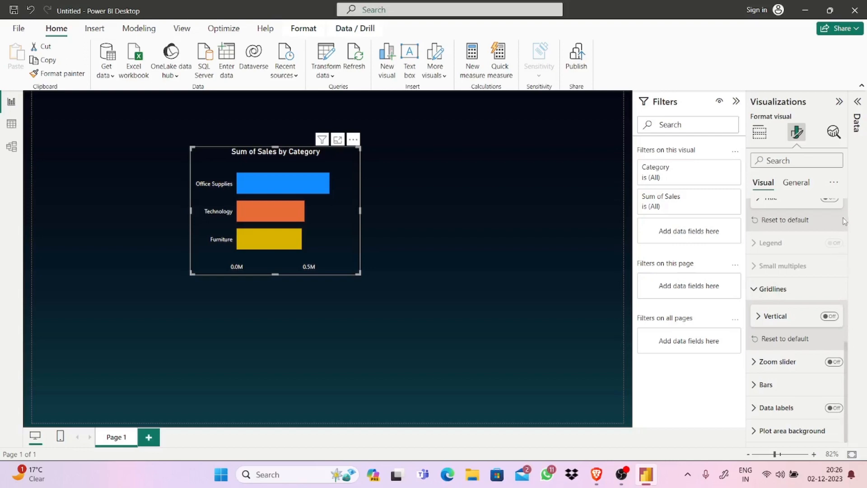
# - Replace the category bar chart's title text with "Sum of Sales" and make the title bold
pyautogui.scroll(5, 849, 227)
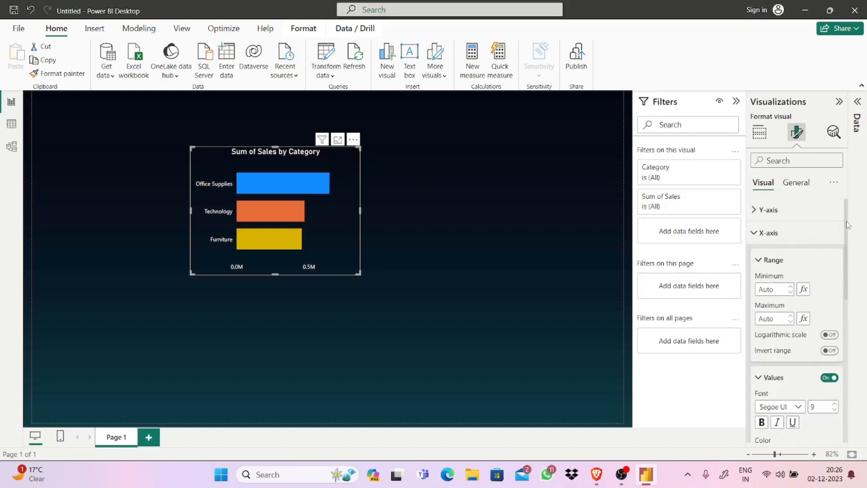
pyautogui.click(786, 210)
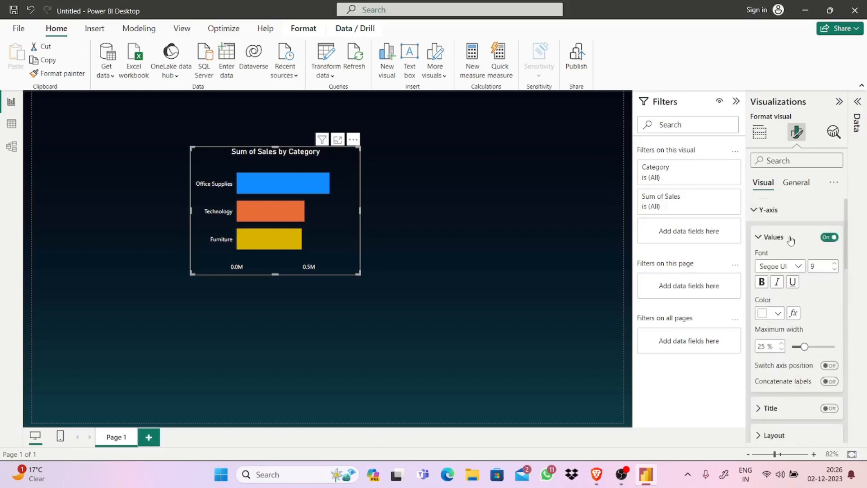
pyautogui.click(790, 240)
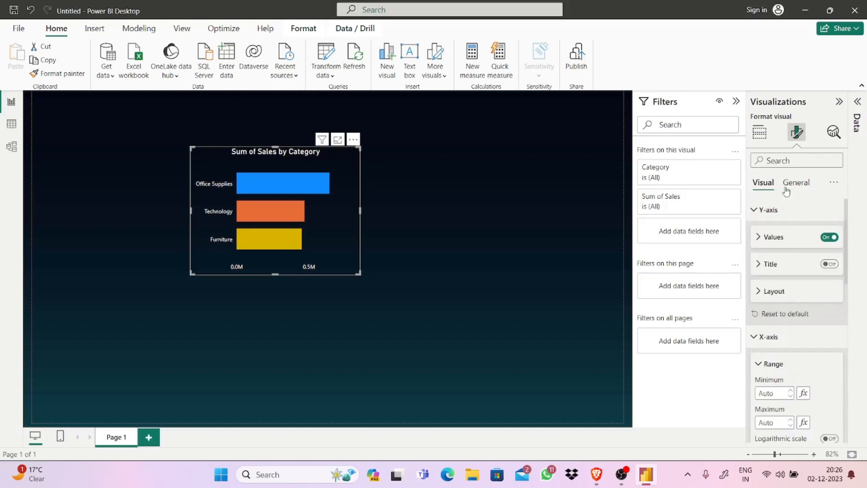
pyautogui.click(796, 183)
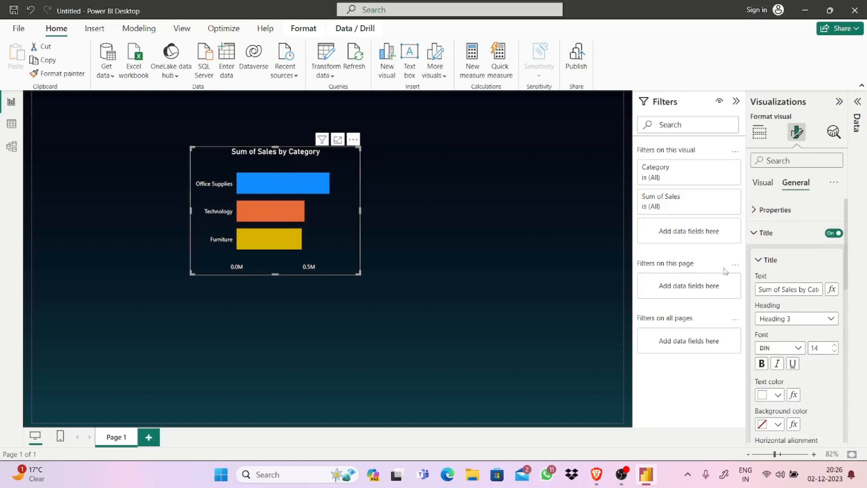
pyautogui.click(796, 293)
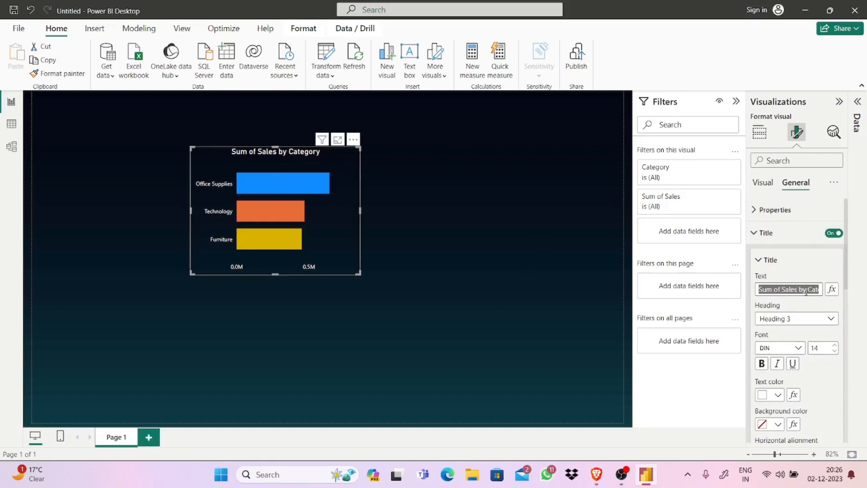
pyautogui.click(806, 292)
pyautogui.press('BackSpace')
pyautogui.press('BackSpace')
pyautogui.press('BackSpace')
pyautogui.press('BackSpace')
pyautogui.press('BackSpace')
pyautogui.press('BackSpace')
pyautogui.press('BackSpace')
pyautogui.press('BackSpace')
pyautogui.press('BackSpace')
pyautogui.press('BackSpace')
pyautogui.press('BackSpace')
pyautogui.press('BackSpace')
pyautogui.press('BackSpace')
pyautogui.press('BackSpace')
pyautogui.press('BackSpace')
pyautogui.press('BackSpace')
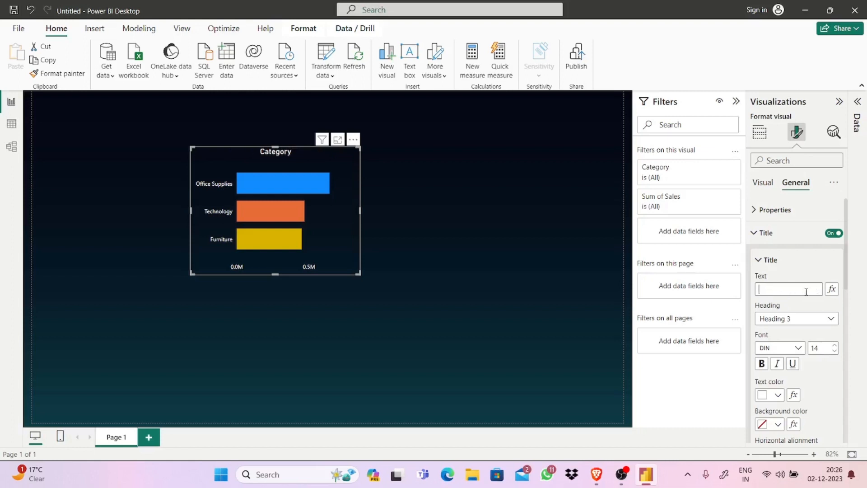
pyautogui.write('Su')
pyautogui.press('BackSpace')
pyautogui.press('BackSpace')
pyautogui.press('BackSpace')
pyautogui.press('BackSpace')
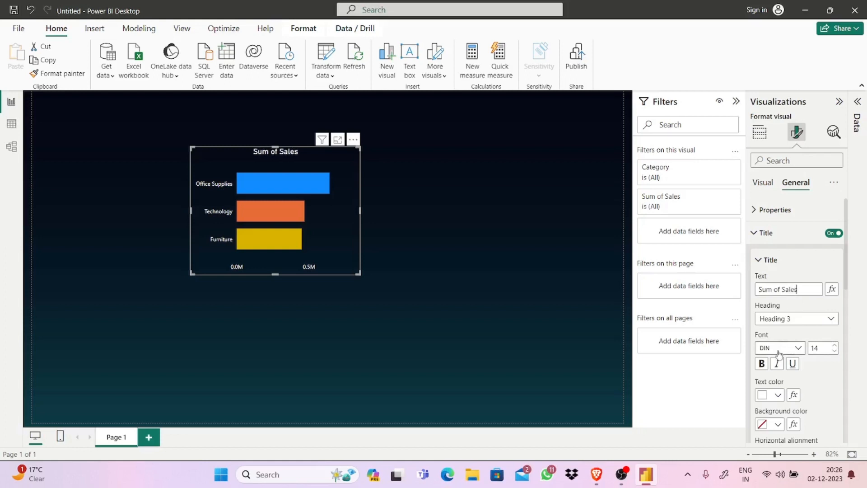
pyautogui.click(763, 365)
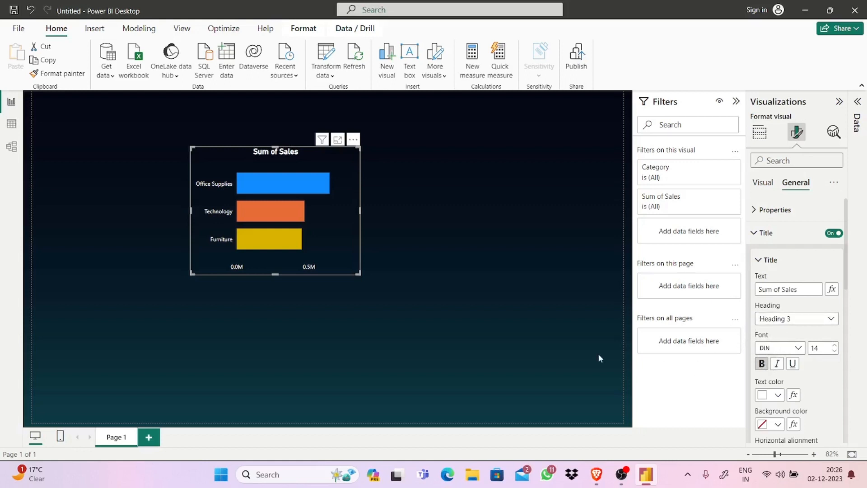
# - Move the bar chart toward the page's upper-left area and adjust its size slightly
pyautogui.moveTo(341, 253); pyautogui.dragTo(278, 244)
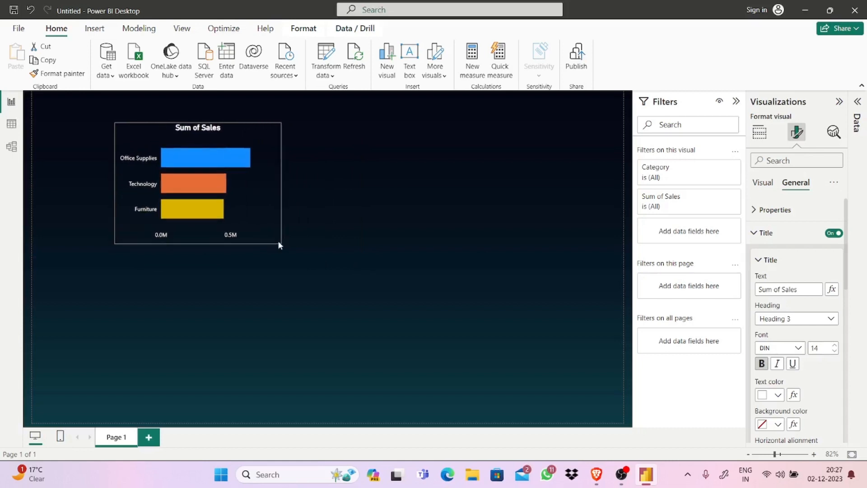
pyautogui.moveTo(279, 245)
pyautogui.mouseDown()
pyautogui.moveTo(225, 235)
pyautogui.moveTo(234, 217)
pyautogui.moveTo(249, 218)
pyautogui.moveTo(278, 252)
pyautogui.mouseUp()
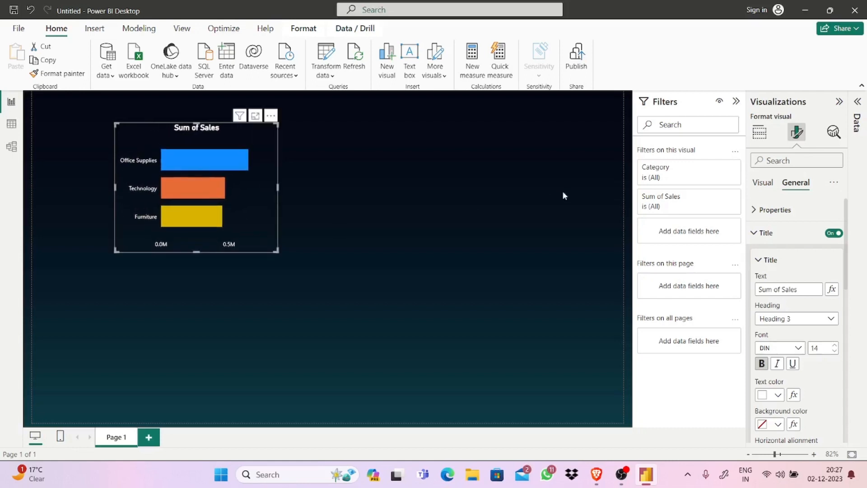
# - Set the Y-axis label font size to 8, and try a maximum width as low as 18% before returning it to 25%
pyautogui.click(763, 186)
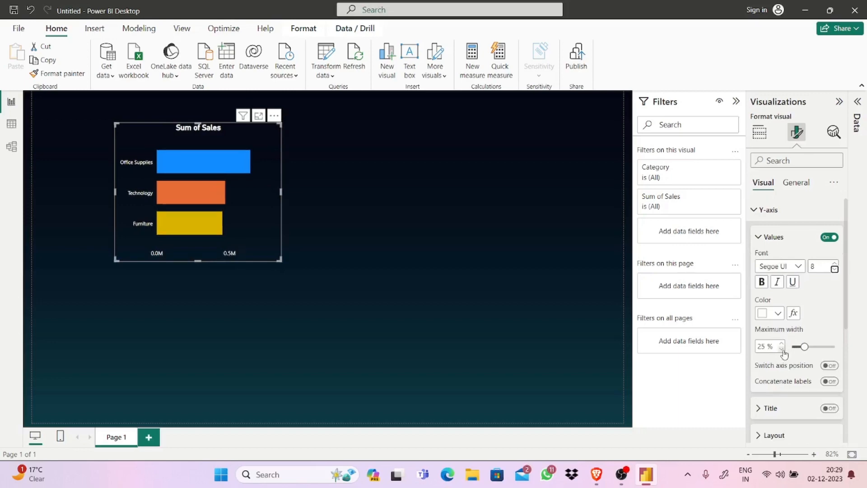
pyautogui.click(783, 349)
pyautogui.click(782, 349)
pyautogui.click(783, 349)
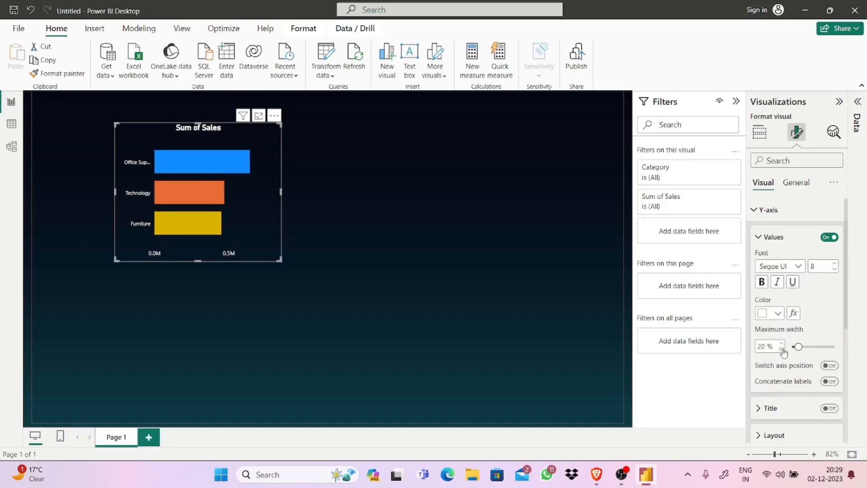
pyautogui.click(783, 349)
pyautogui.click(782, 349)
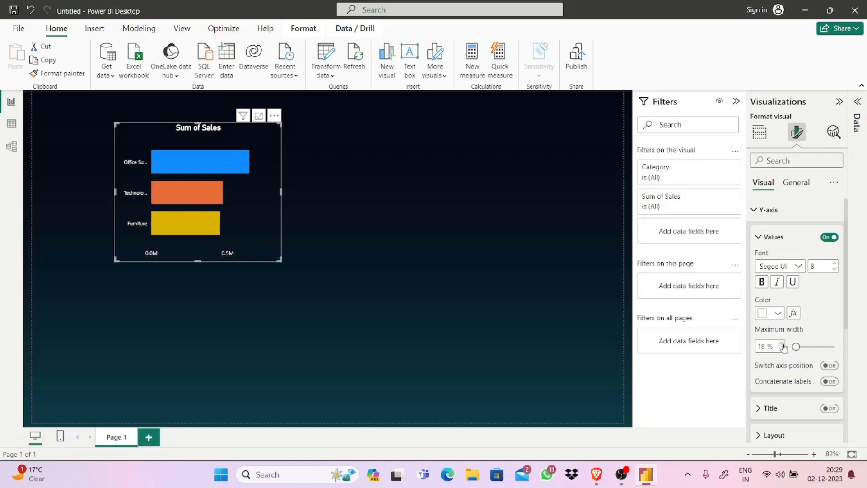
pyautogui.click(783, 345)
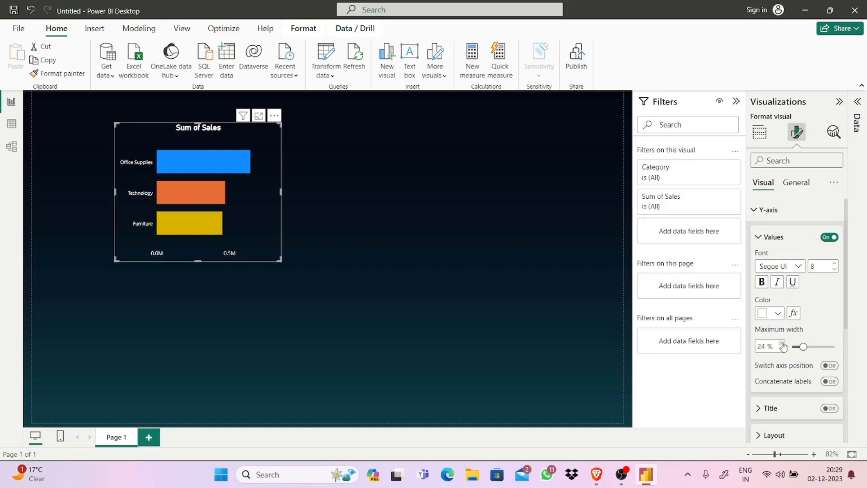
pyautogui.click(783, 345)
pyautogui.click(783, 344)
pyautogui.click(782, 349)
pyautogui.click(783, 349)
pyautogui.click(782, 349)
pyautogui.click(782, 349)
pyautogui.scroll(-1, 845, 310)
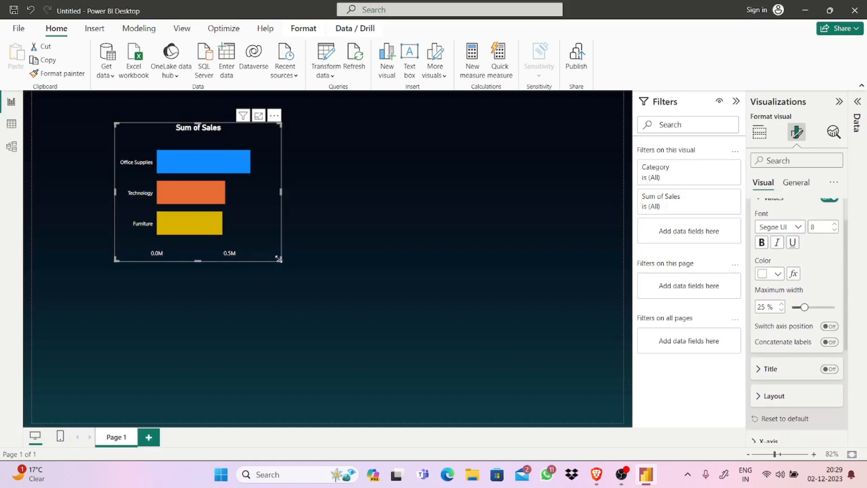
# - Shrink the bar chart from its lower-right corner and raise the Y-axis labels' maximum width to 31%
pyautogui.moveTo(279, 259); pyautogui.dragTo(255, 247)
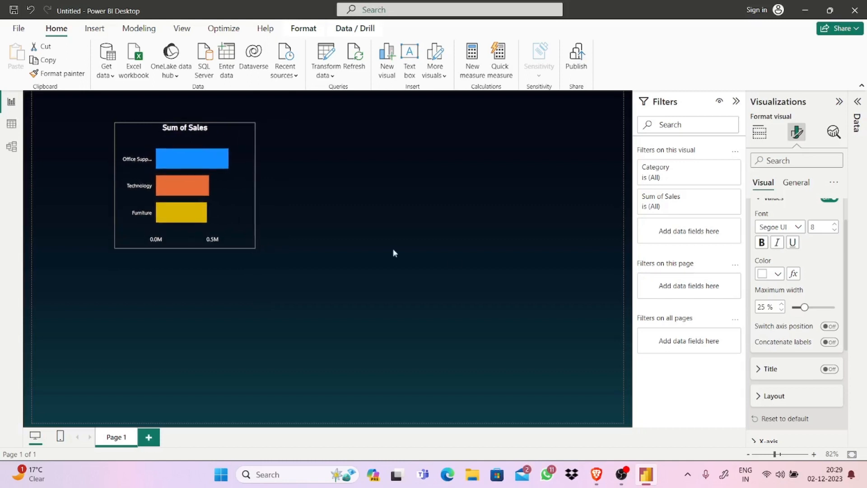
pyautogui.click(782, 305)
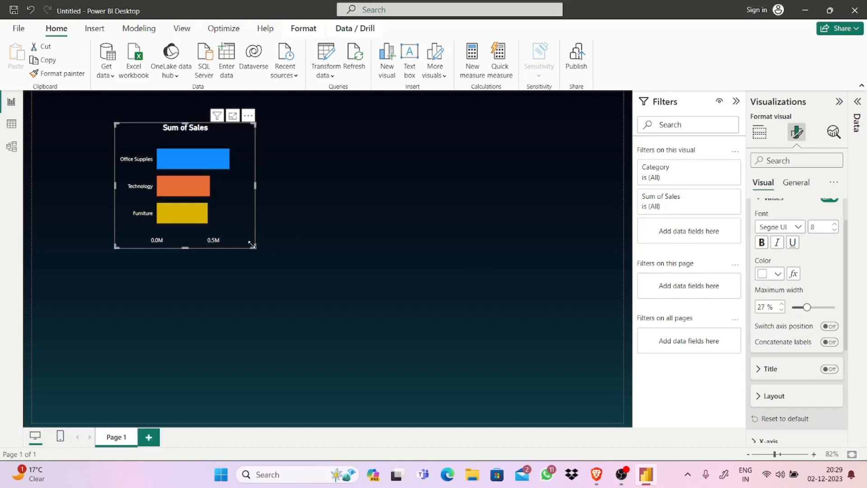
pyautogui.moveTo(253, 244); pyautogui.dragTo(235, 237)
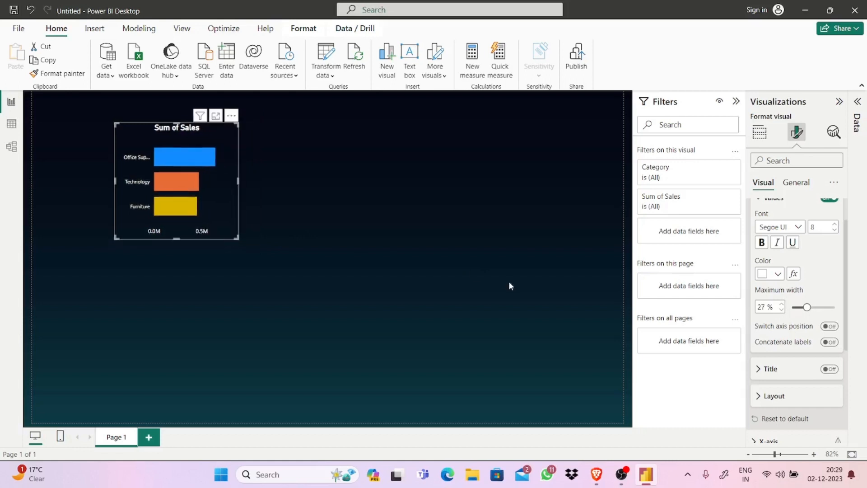
pyautogui.click(781, 305)
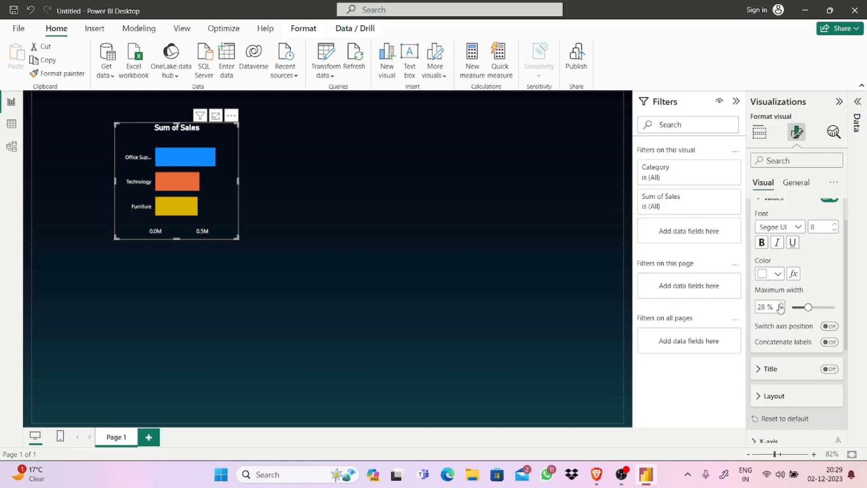
pyautogui.click(781, 305)
pyautogui.click(781, 305)
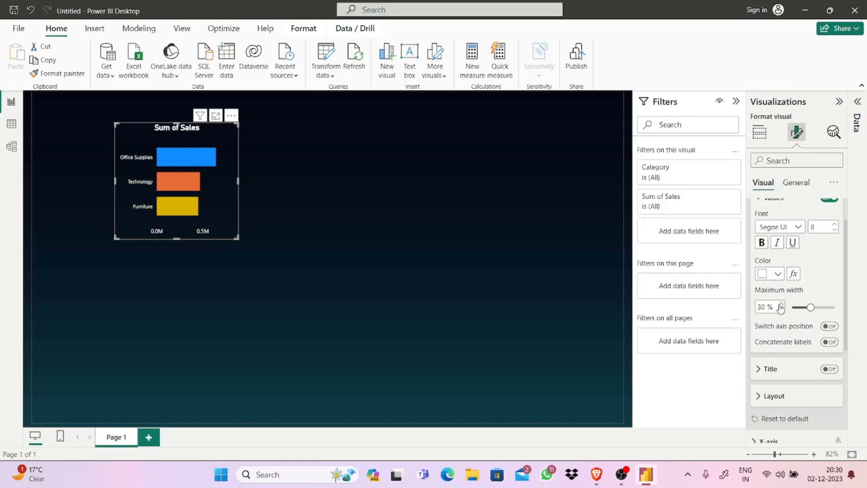
pyautogui.click(781, 305)
# - Move the bar chart closer to the page's upper-left corner and enlarge it slightly
pyautogui.moveTo(219, 198); pyautogui.dragTo(194, 185)
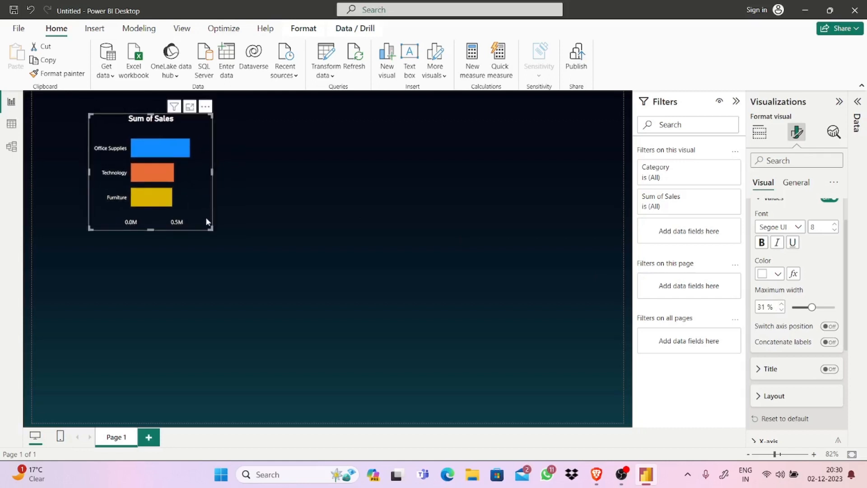
pyautogui.moveTo(211, 229); pyautogui.dragTo(214, 230)
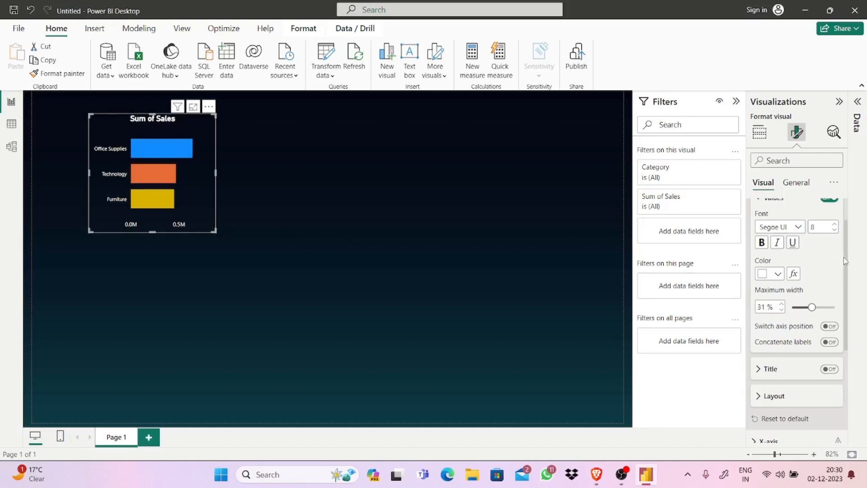
# - Turn on data labels for the bar chart and expand their settings
pyautogui.scroll(-3, 848, 316)
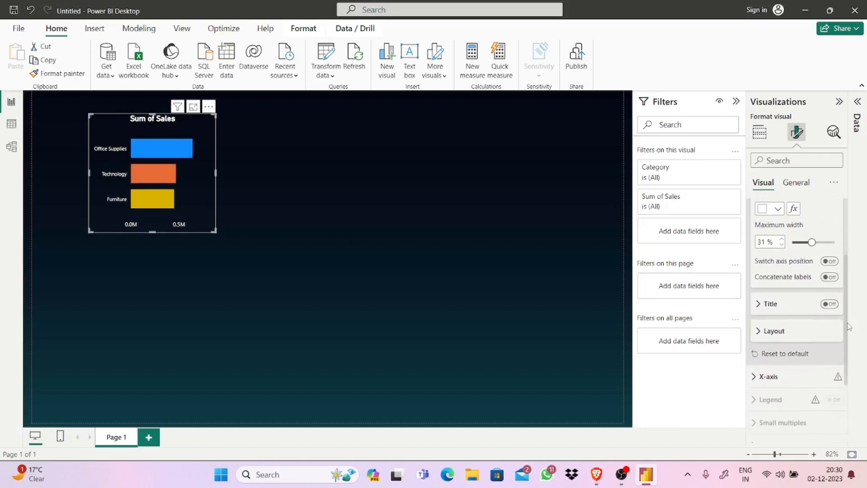
pyautogui.scroll(-5, 849, 326)
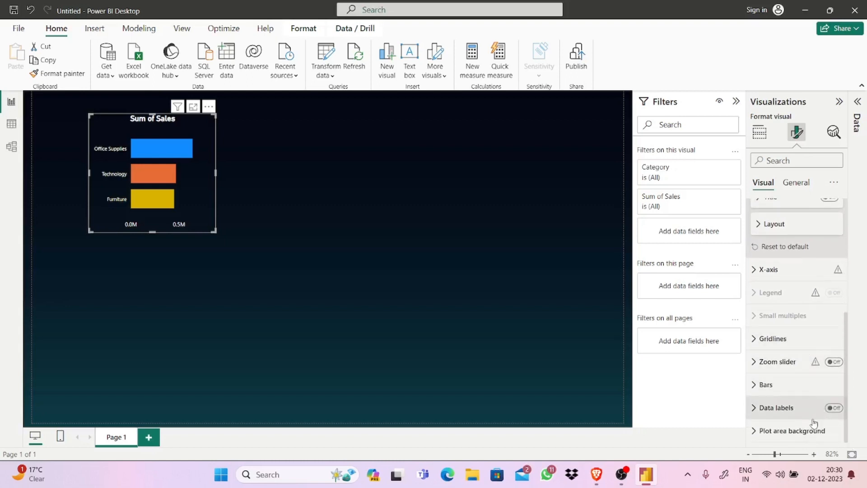
pyautogui.click(835, 408)
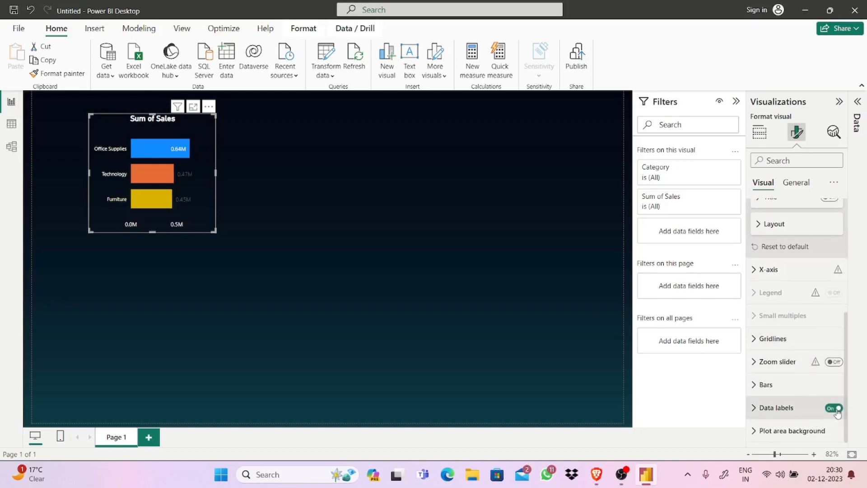
pyautogui.click(795, 412)
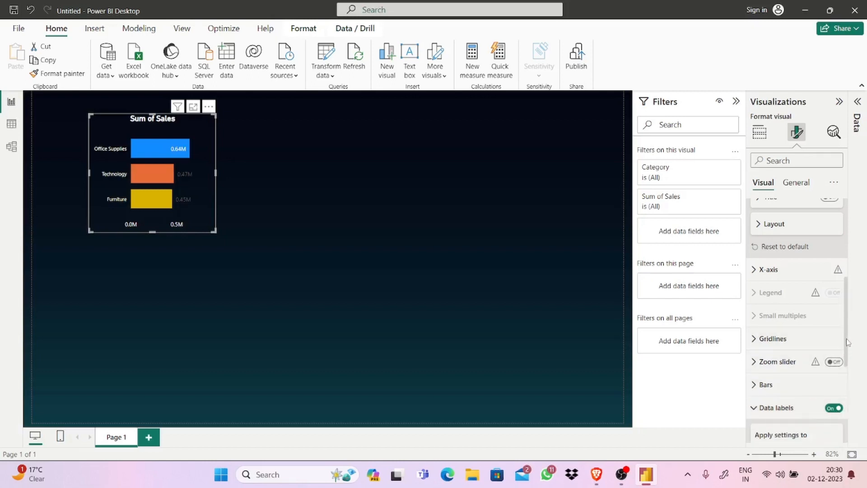
pyautogui.moveTo(848, 344); pyautogui.dragTo(847, 383)
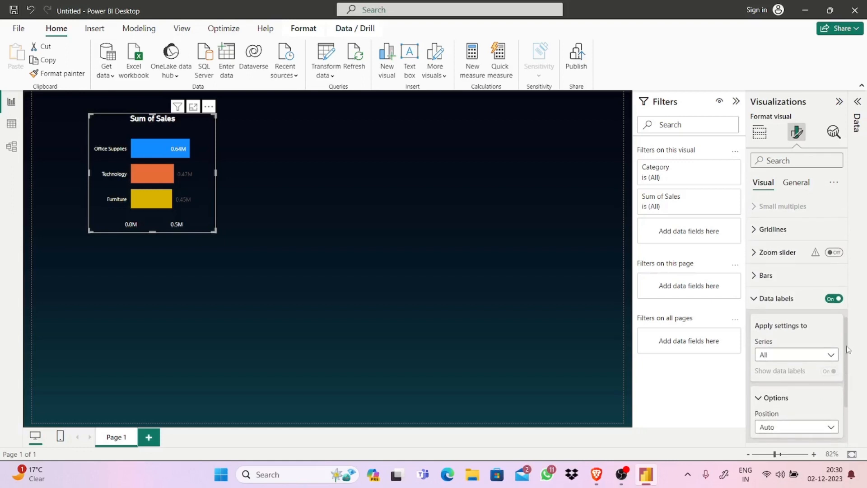
# - Turn off the X-axis values of the bar chart
pyautogui.moveTo(848, 349); pyautogui.dragTo(851, 215)
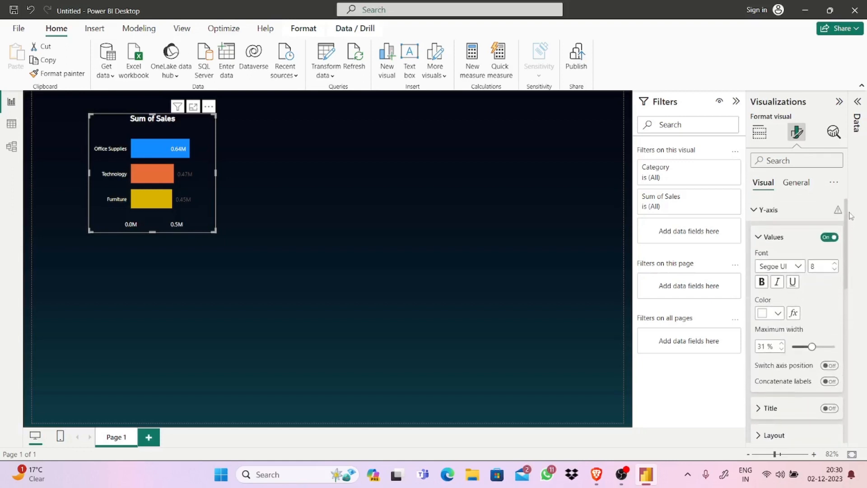
pyautogui.click(767, 239)
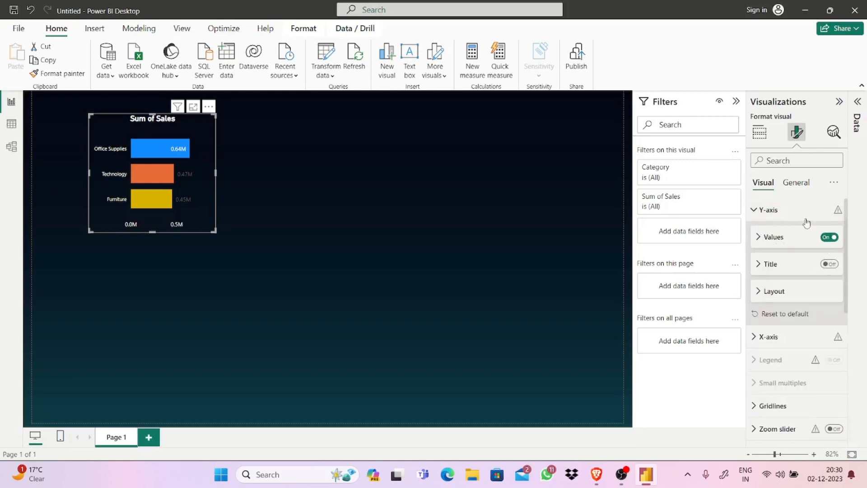
pyautogui.click(770, 210)
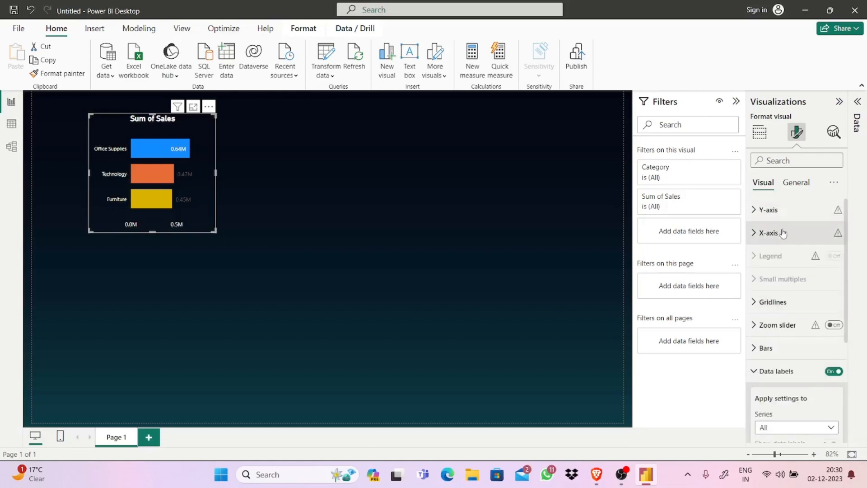
pyautogui.click(783, 233)
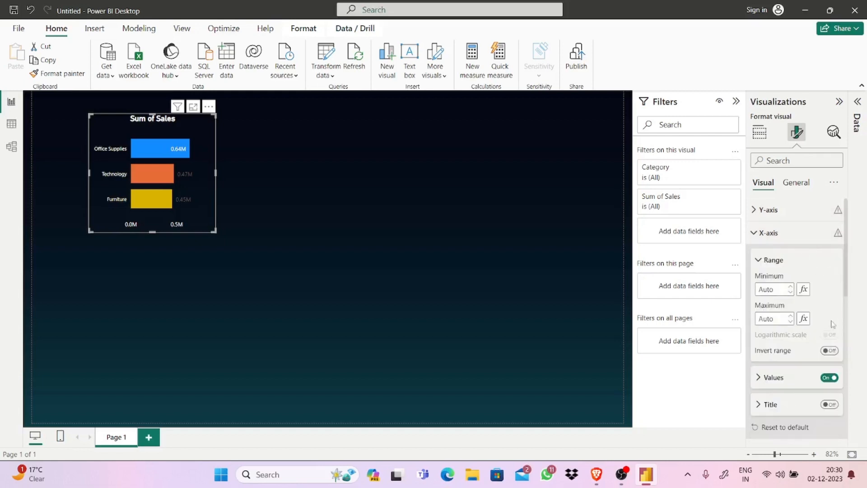
pyautogui.click(829, 378)
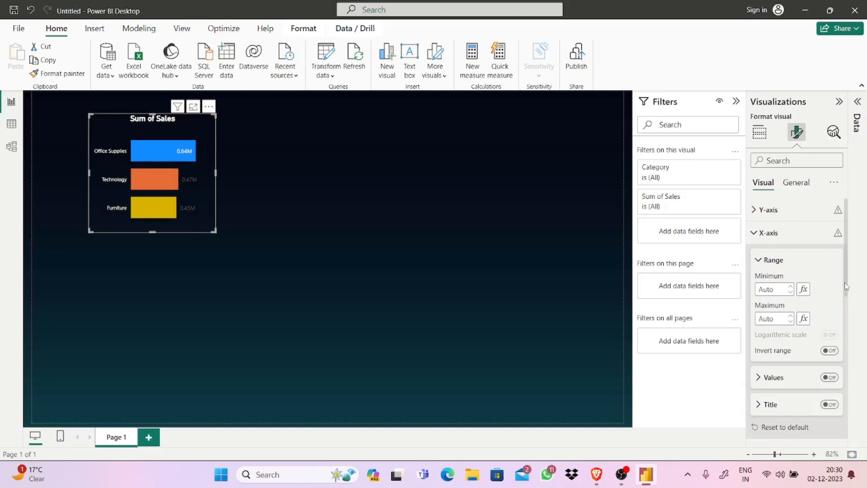
# - Set the bar chart's data label values to white, bold text
pyautogui.moveTo(847, 287); pyautogui.dragTo(851, 458)
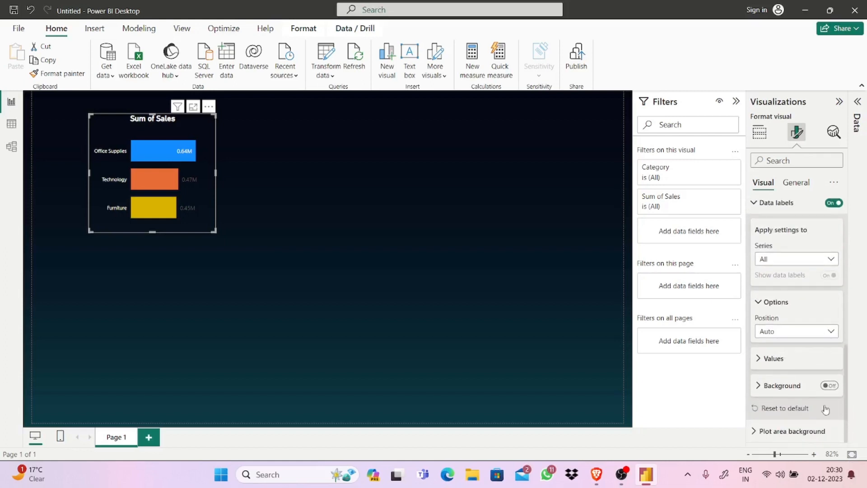
pyautogui.click(807, 359)
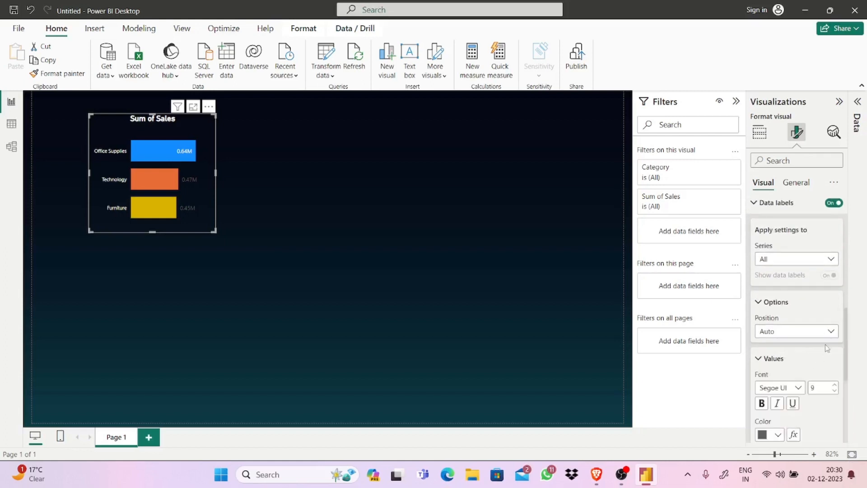
pyautogui.moveTo(844, 320); pyautogui.dragTo(842, 346)
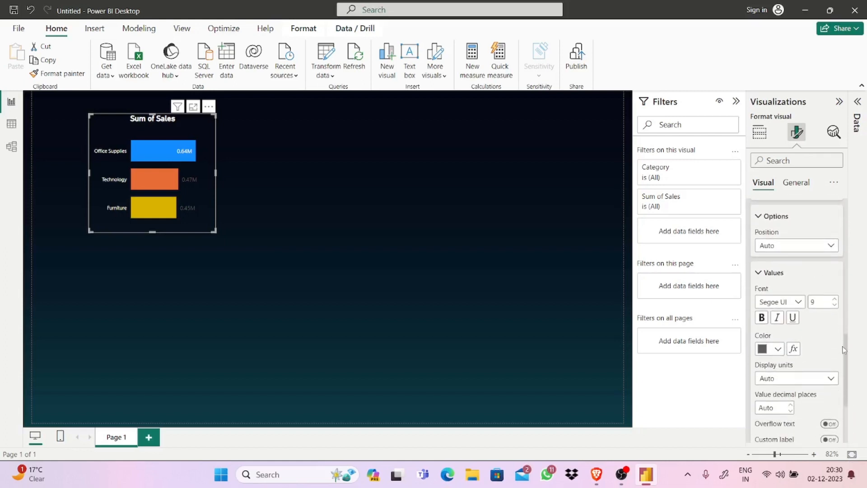
pyautogui.click(775, 349)
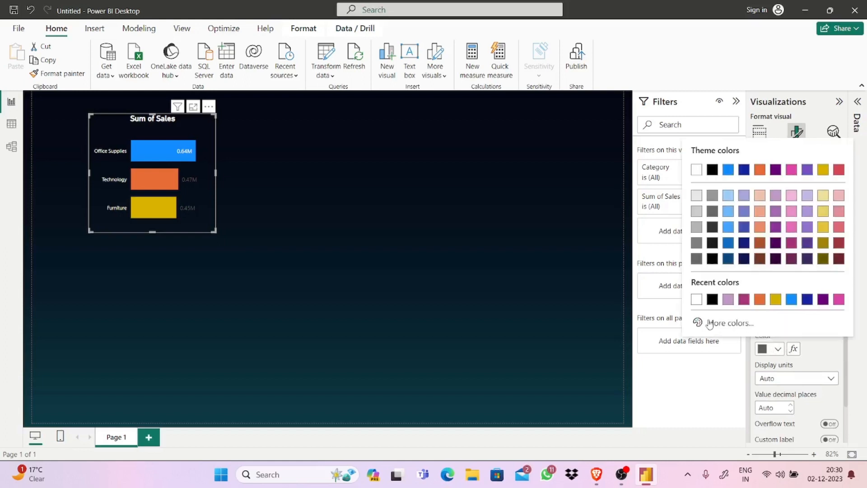
pyautogui.click(694, 299)
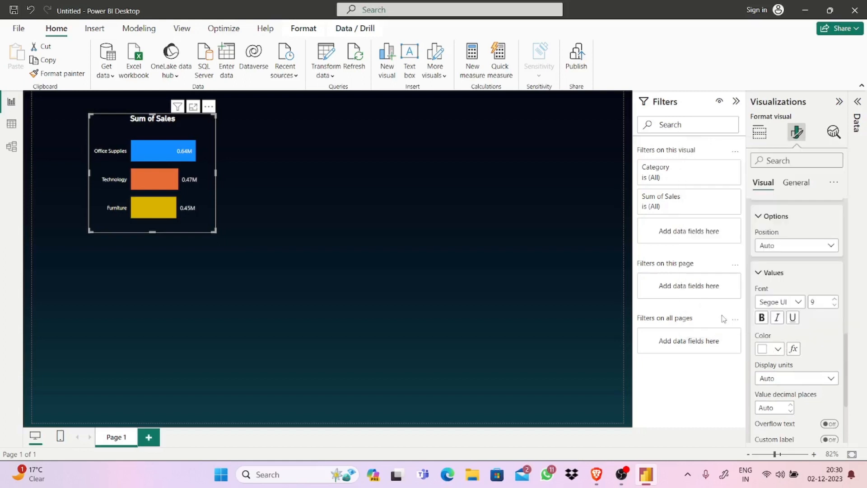
pyautogui.click(763, 319)
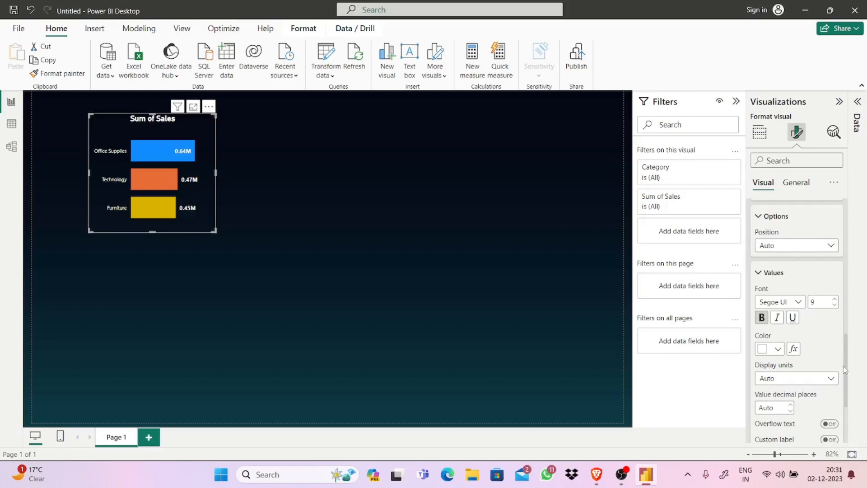
# - Widen the bar chart slightly and reduce its height a little from its lower-right corner
pyautogui.moveTo(846, 368); pyautogui.dragTo(846, 316)
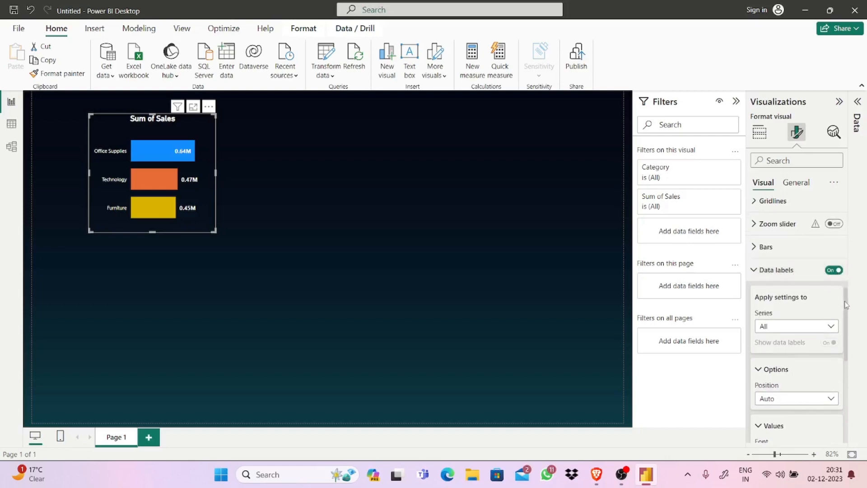
pyautogui.moveTo(846, 305); pyautogui.dragTo(840, 348)
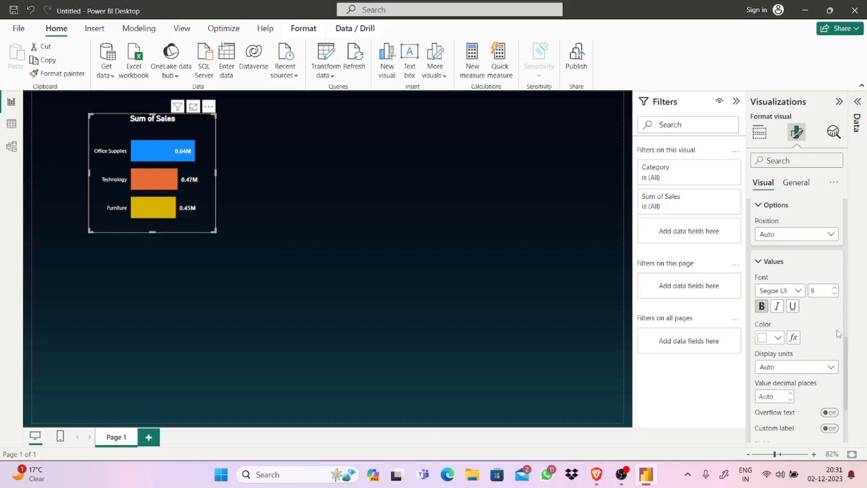
pyautogui.scroll(-3, 849, 354)
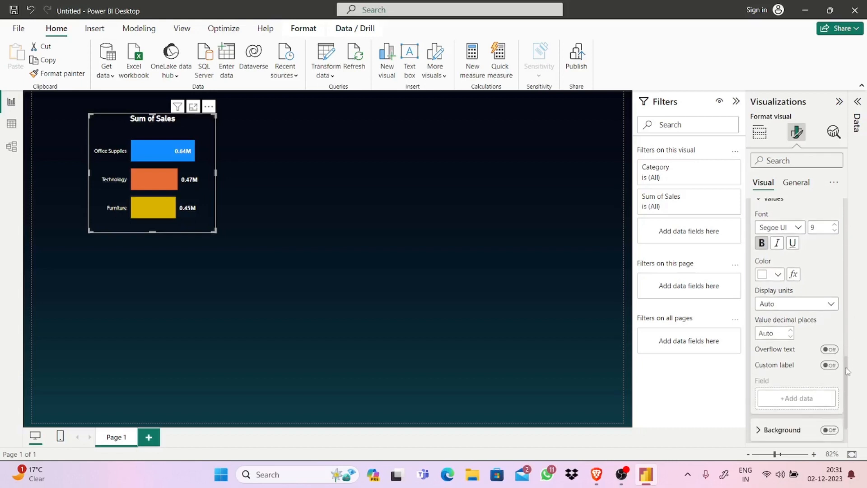
pyautogui.moveTo(848, 370); pyautogui.dragTo(847, 196)
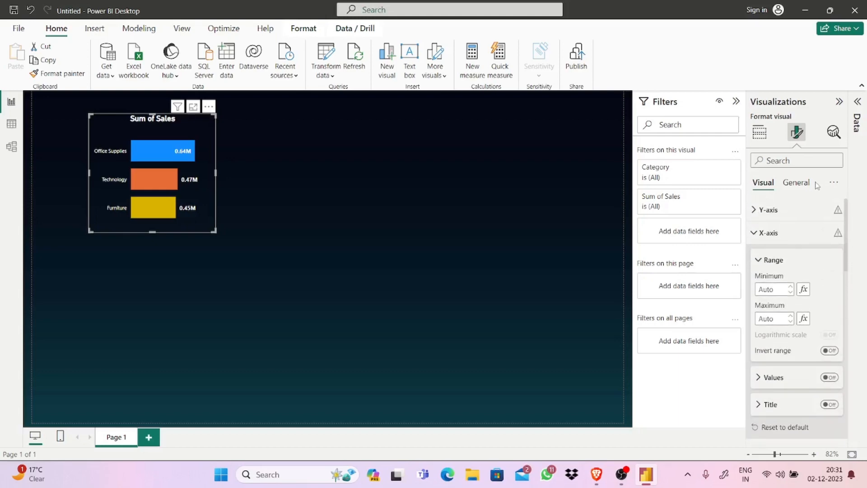
pyautogui.click(797, 183)
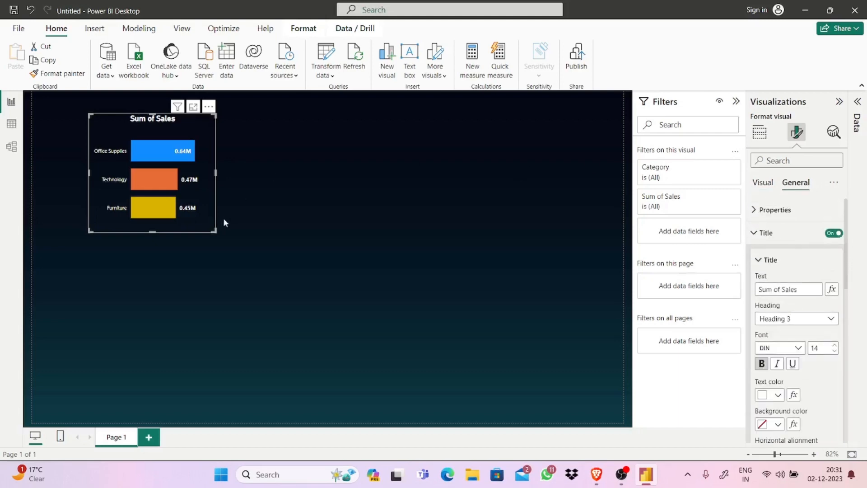
pyautogui.moveTo(201, 226); pyautogui.dragTo(220, 226)
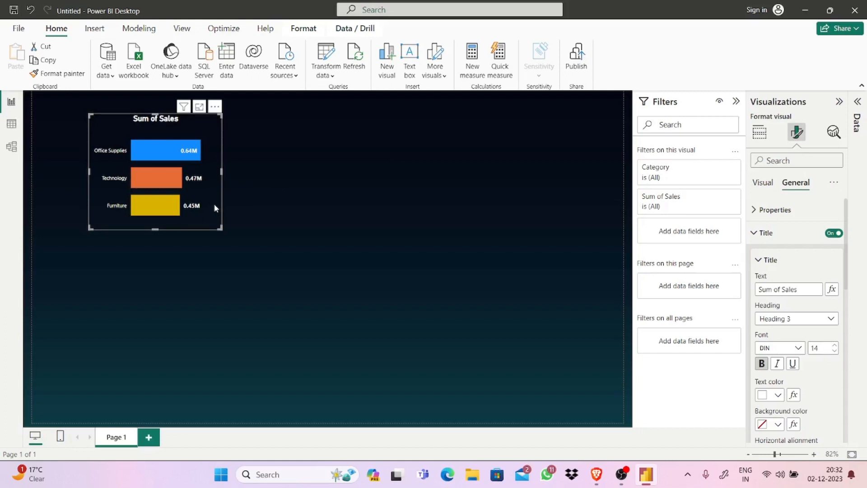
# - Duplicate the Sum of Sales bar chart and place the copy beside the original at the same height
pyautogui.hotkey('ctrl', 'c')
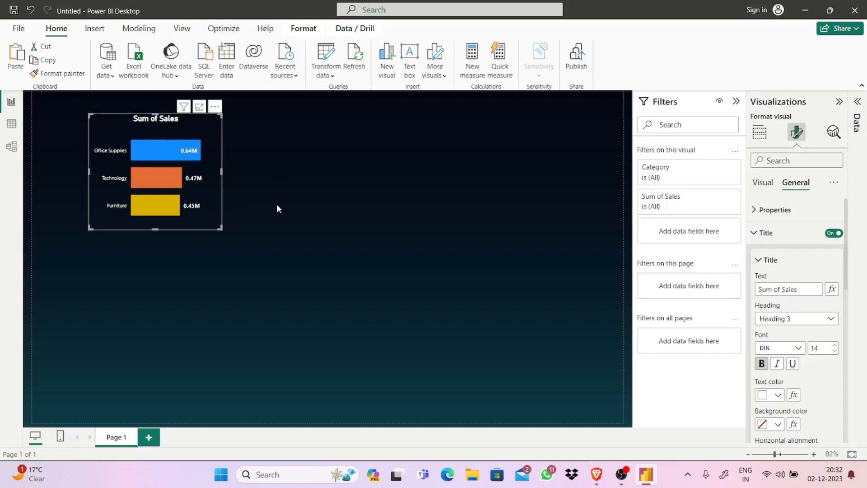
pyautogui.hotkey('ctrl', 'v')
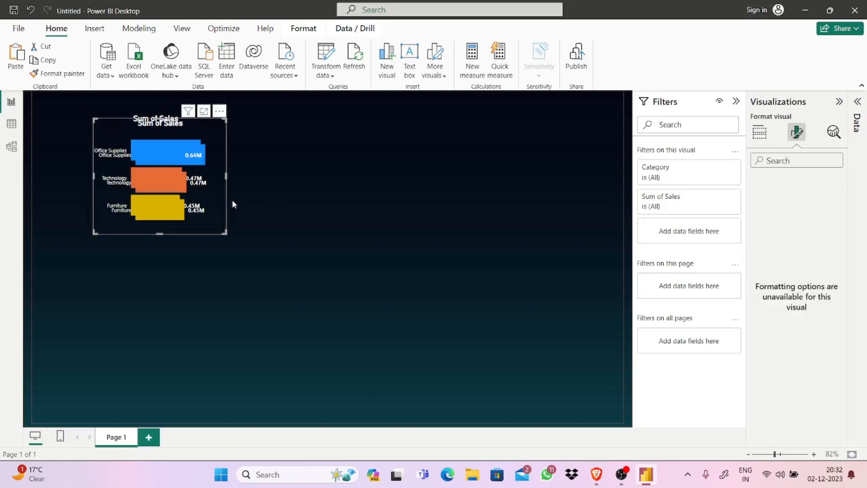
pyautogui.moveTo(233, 202); pyautogui.dragTo(379, 183)
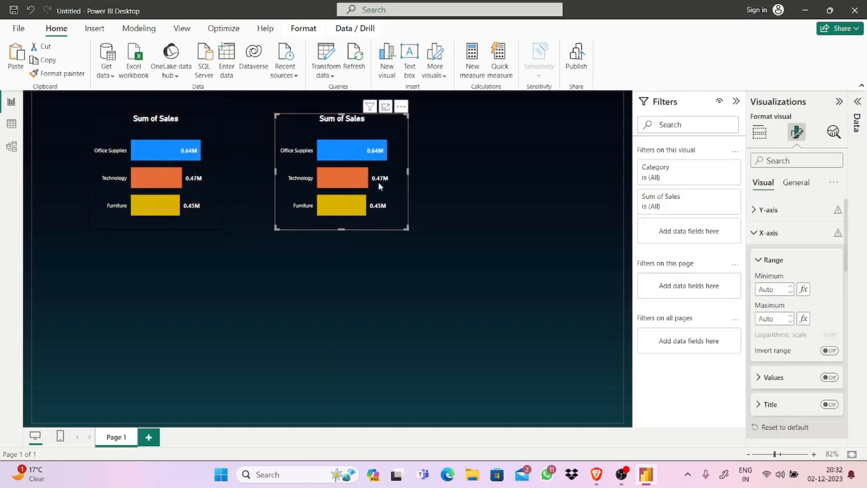
# - Remove the duplicate bar chart from the page
pyautogui.click(233, 182)
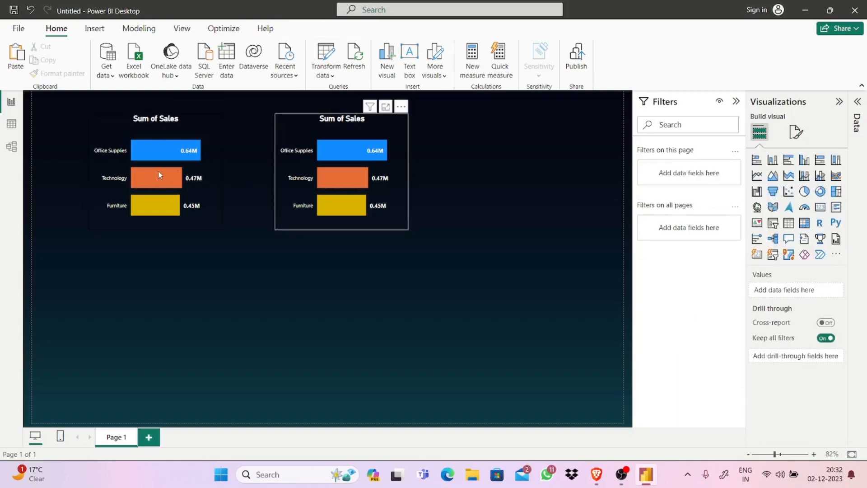
pyautogui.hotkey('ctrl', 'v')
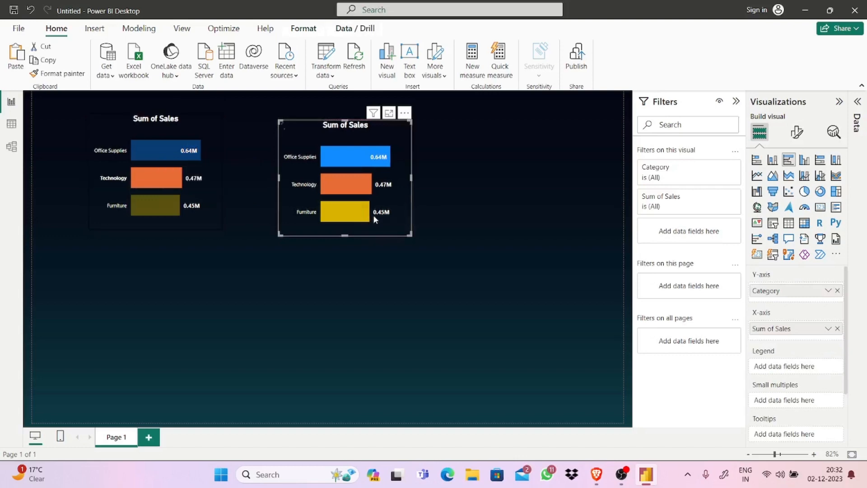
pyautogui.click(405, 113)
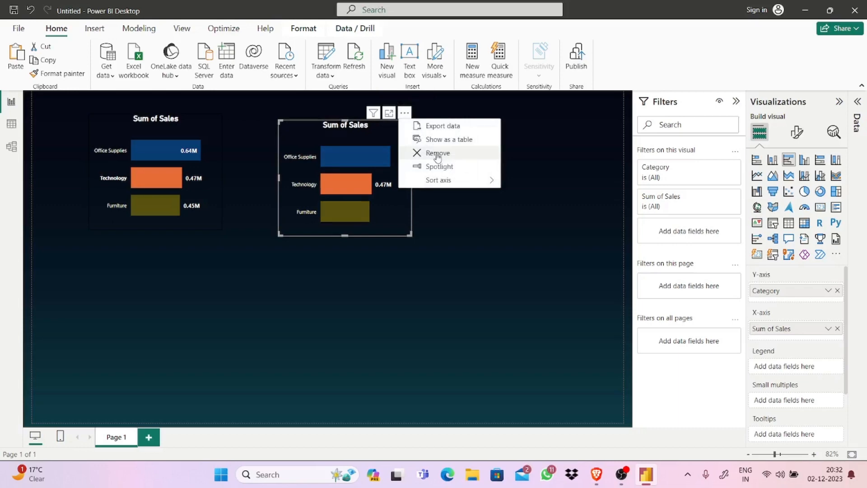
pyautogui.click(437, 154)
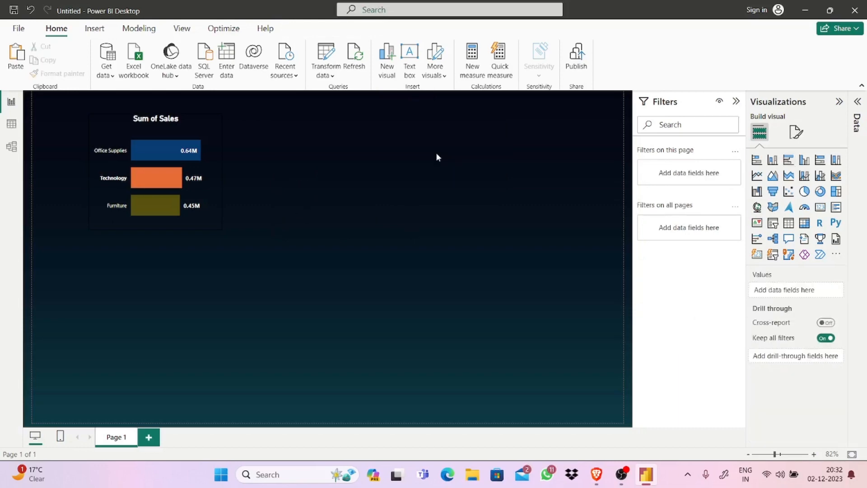
pyautogui.hotkey('ctrl', 'z')
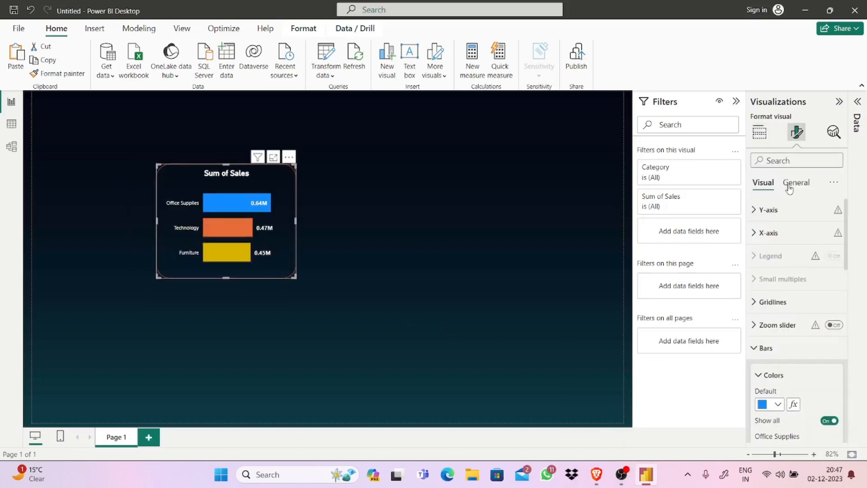
# - Set the rounded corners of the bar chart's visual border to 27 px
pyautogui.click(796, 183)
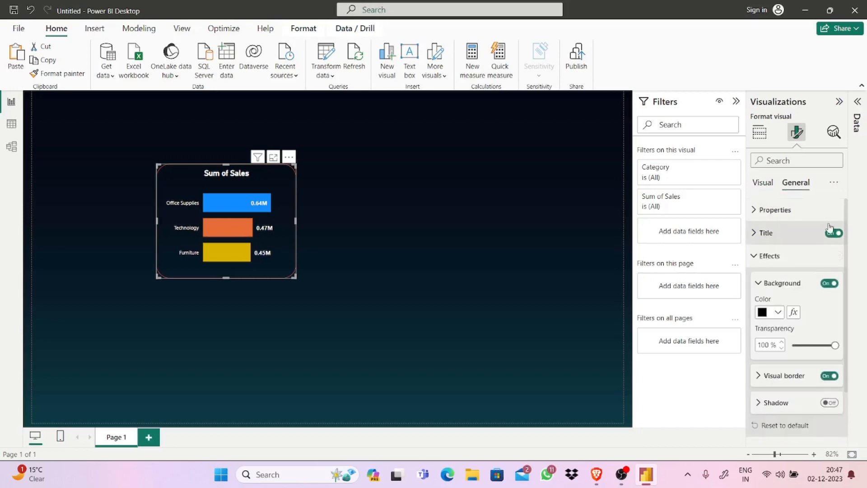
pyautogui.scroll(-1, 848, 234)
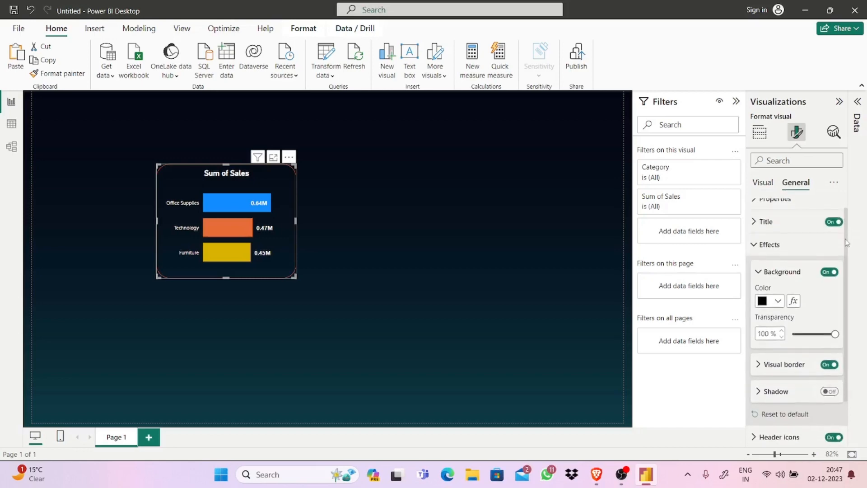
pyautogui.scroll(1, 846, 234)
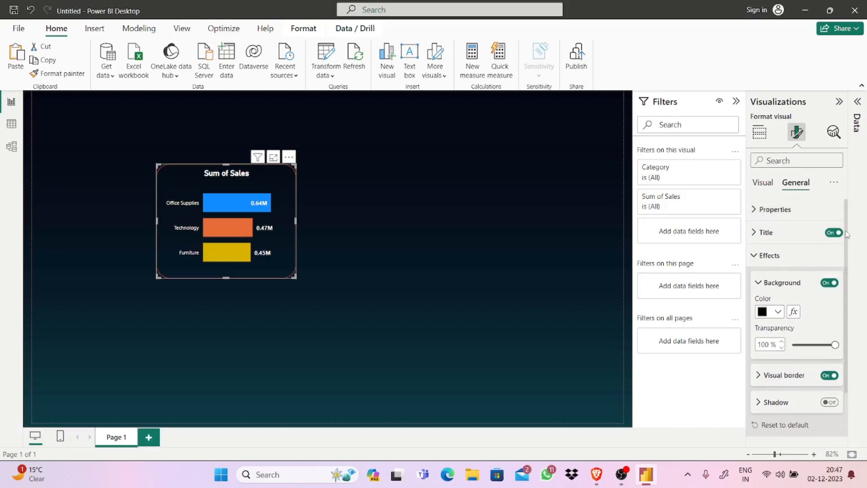
pyautogui.moveTo(846, 234); pyautogui.dragTo(847, 291)
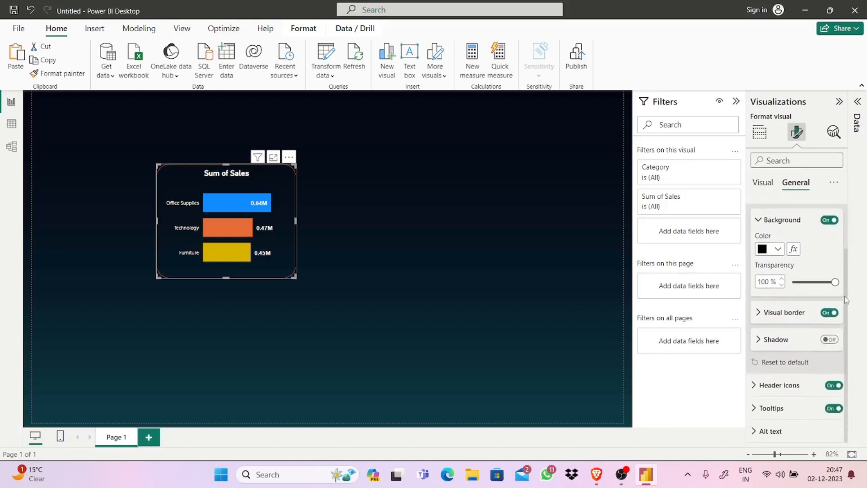
pyautogui.click(767, 316)
pyautogui.moveTo(847, 299); pyautogui.dragTo(849, 315)
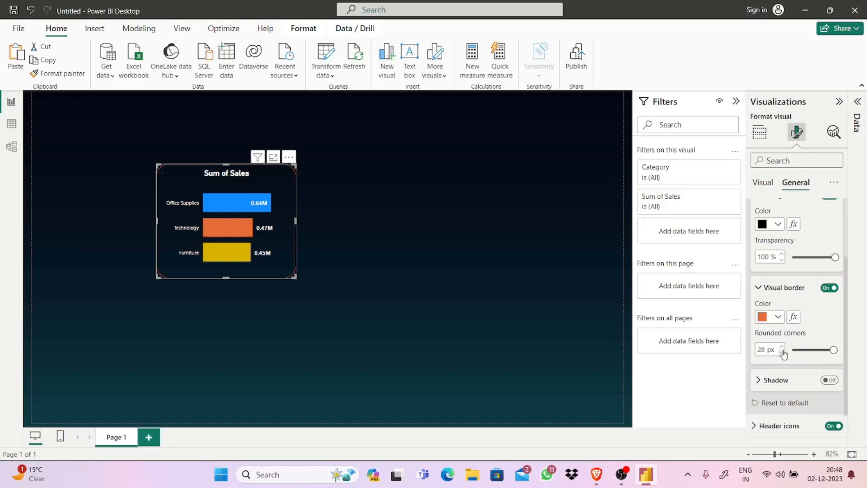
pyautogui.click(783, 353)
pyautogui.click(459, 278)
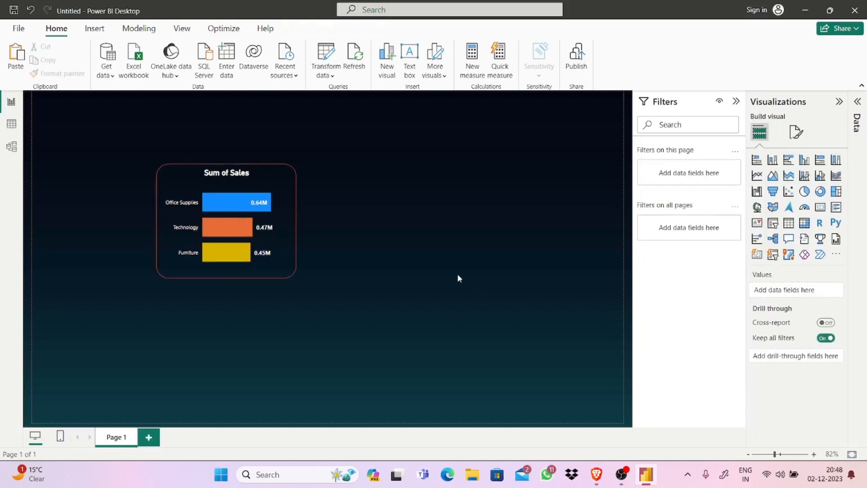
# - Set the bar chart's visual border color to the recently used orange
pyautogui.moveTo(221, 193)
pyautogui.click(291, 258)
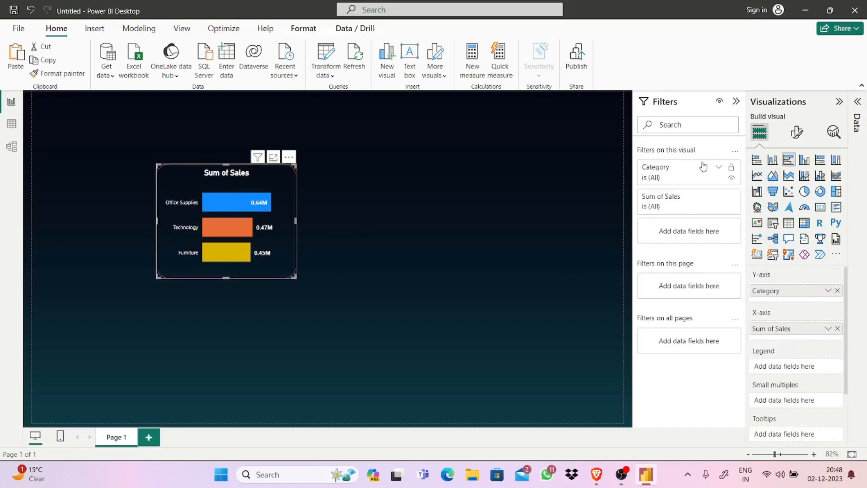
pyautogui.click(797, 141)
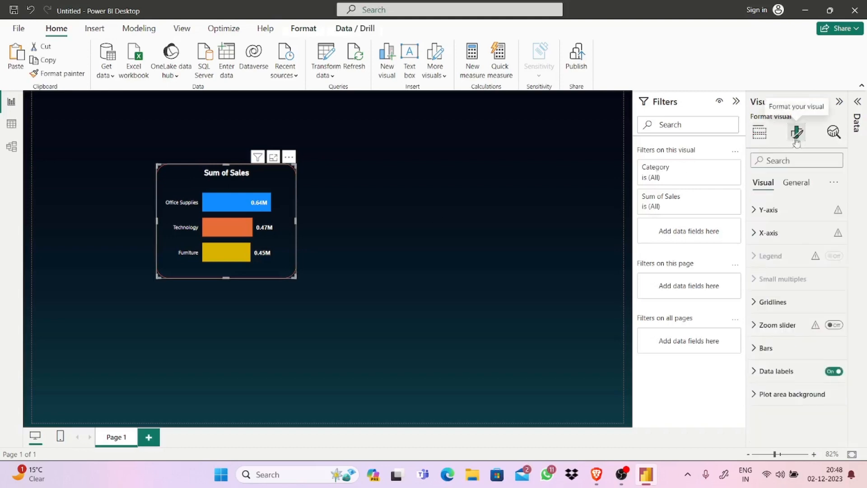
pyautogui.click(795, 183)
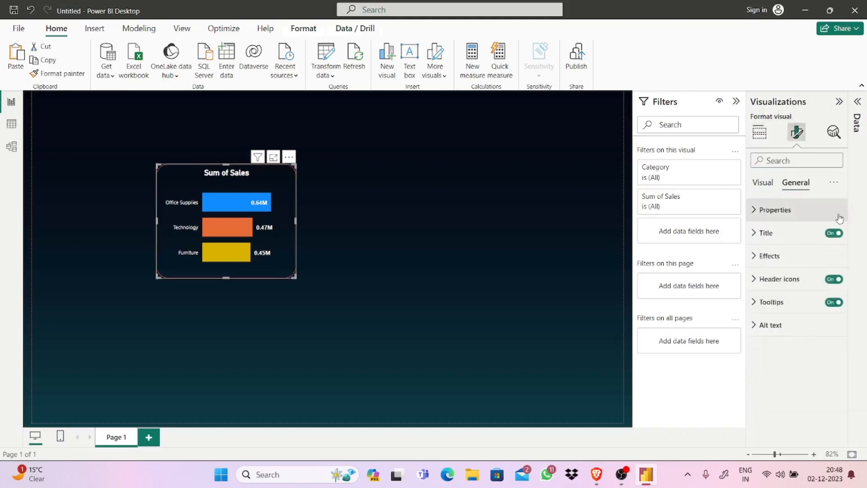
pyautogui.click(797, 256)
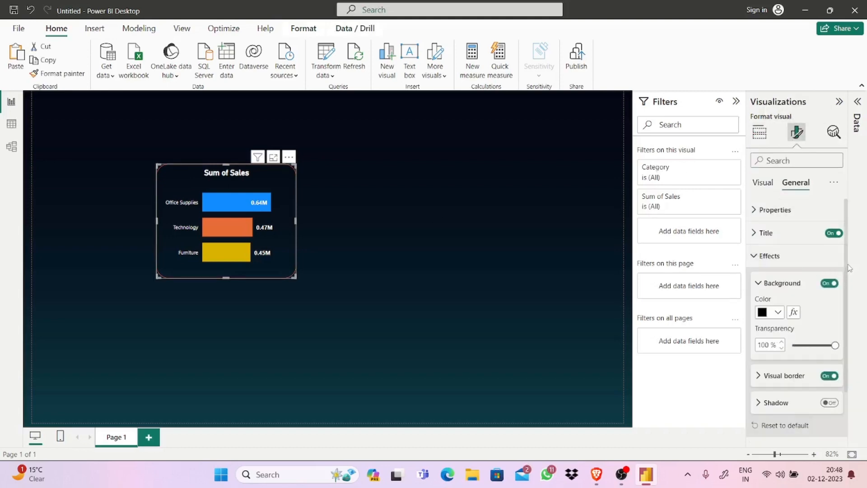
pyautogui.click(784, 378)
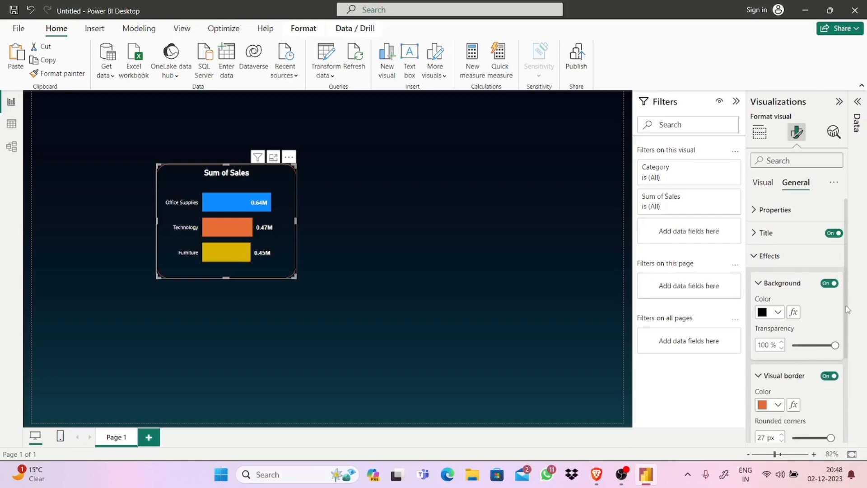
pyautogui.moveTo(847, 305); pyautogui.dragTo(850, 372)
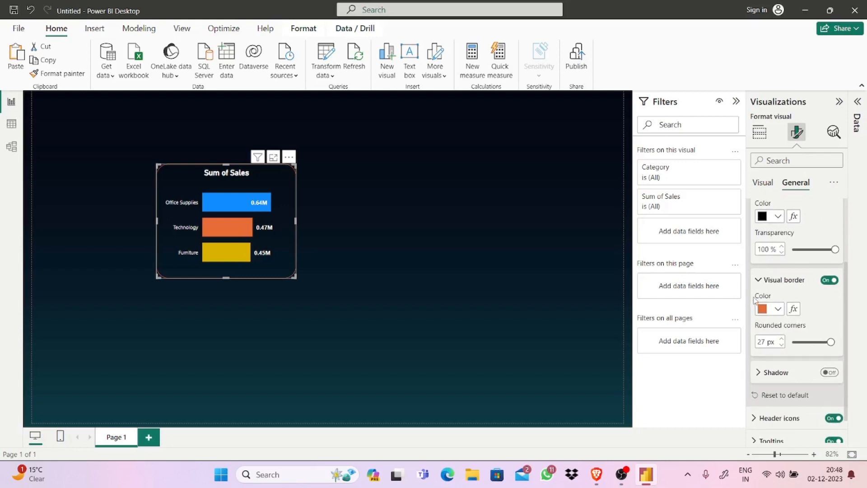
pyautogui.click(778, 309)
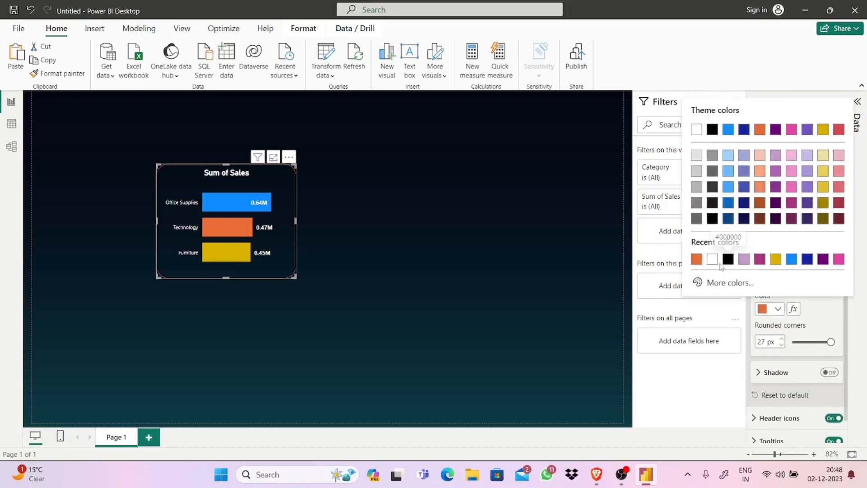
pyautogui.click(697, 260)
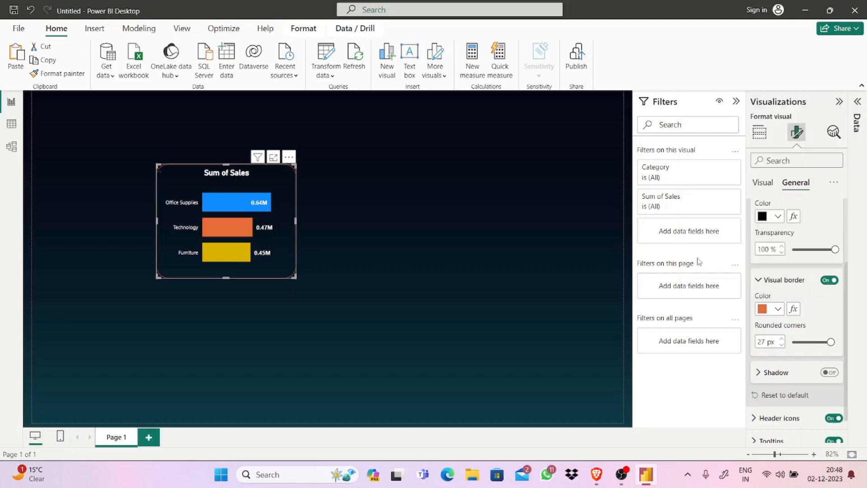
pyautogui.click(495, 291)
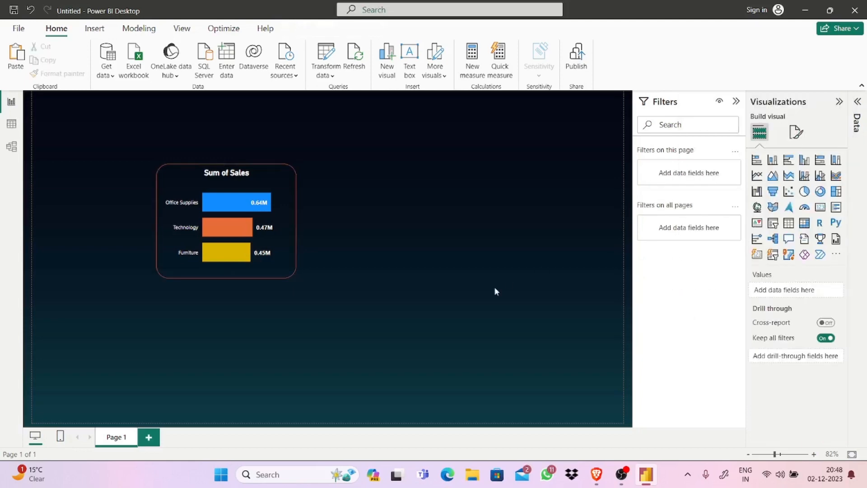
# - Move the bar chart slightly down, duplicate it, and place the copy to its right, level with the original
pyautogui.moveTo(258, 255); pyautogui.dragTo(256, 280)
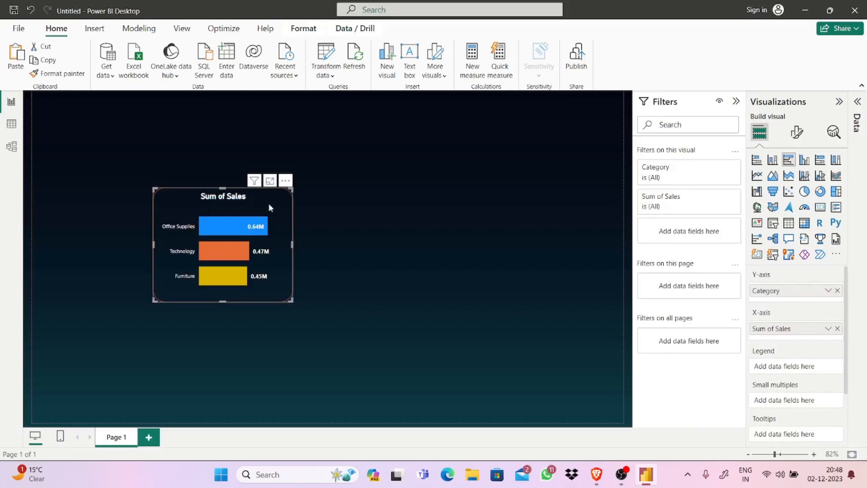
pyautogui.hotkey('ctrl', 'c')
pyautogui.hotkey('ctrl', 'v')
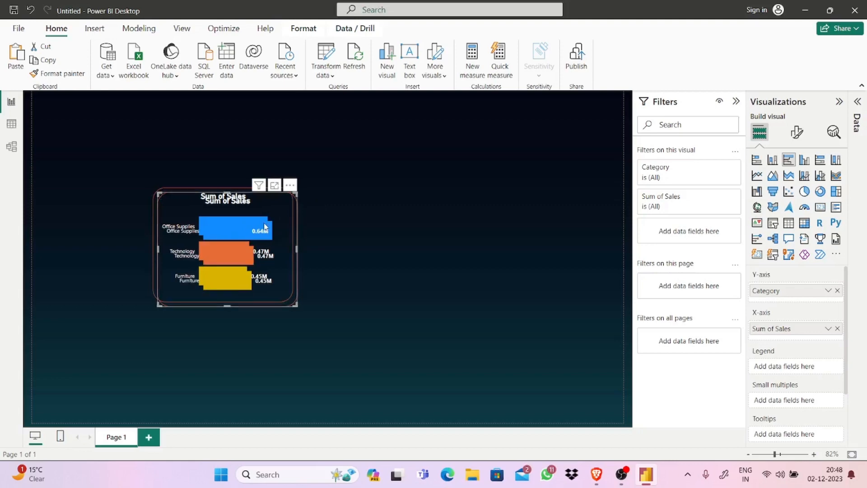
pyautogui.moveTo(272, 199); pyautogui.dragTo(442, 243)
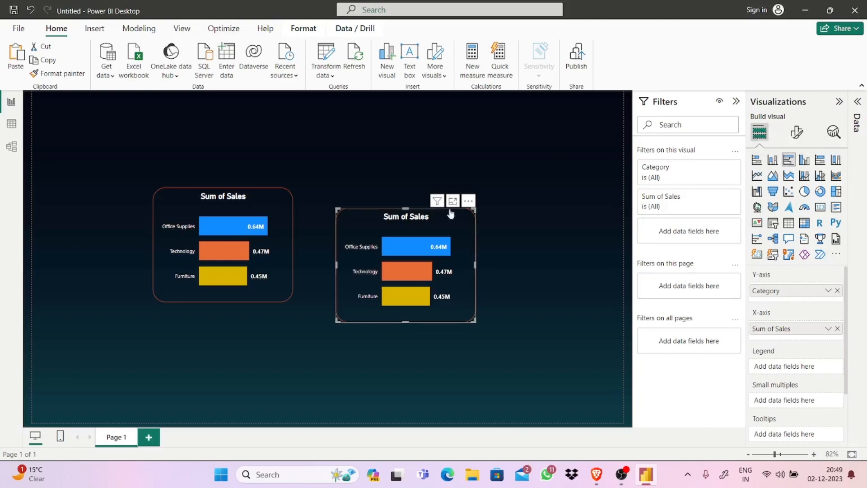
pyautogui.moveTo(459, 223); pyautogui.dragTo(477, 203)
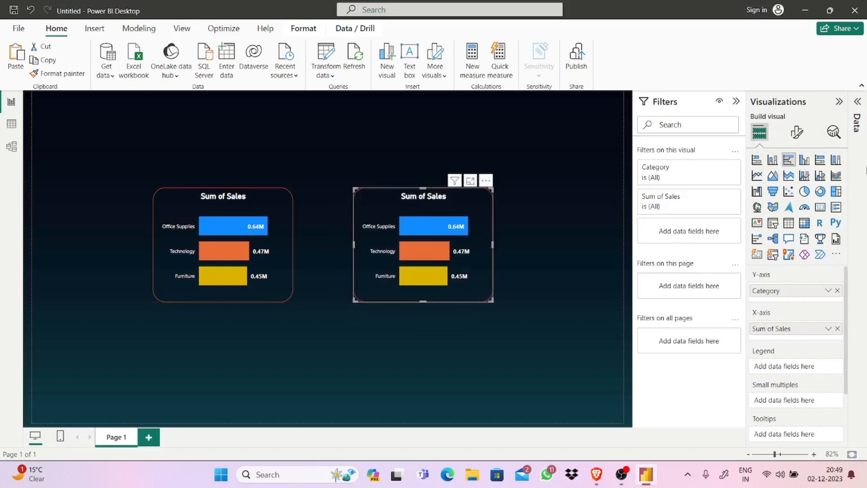
# - Show the list of data fields for the copied bar chart
pyautogui.click(858, 102)
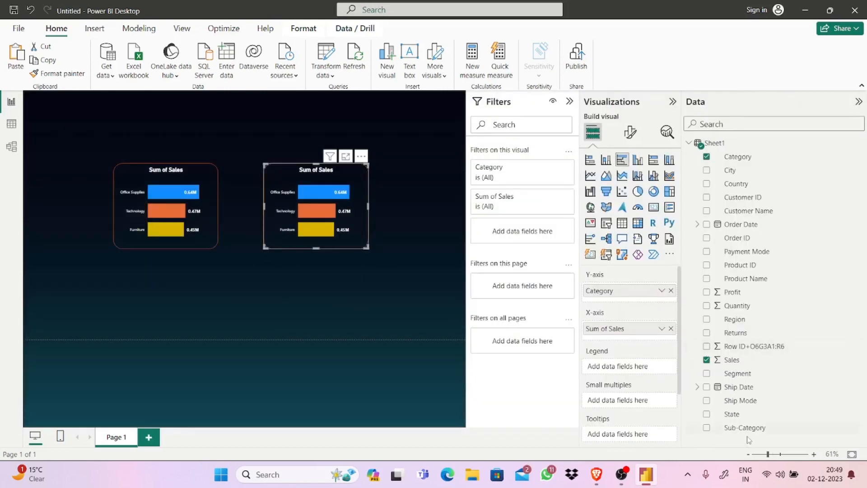
pyautogui.click(763, 455)
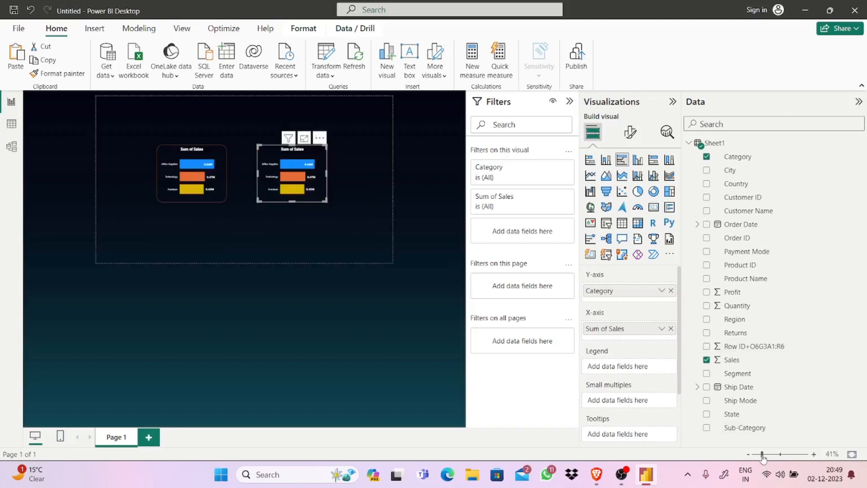
pyautogui.moveTo(764, 458)
pyautogui.mouseDown()
pyautogui.moveTo(782, 458)
pyautogui.moveTo(769, 458)
pyautogui.mouseUp()
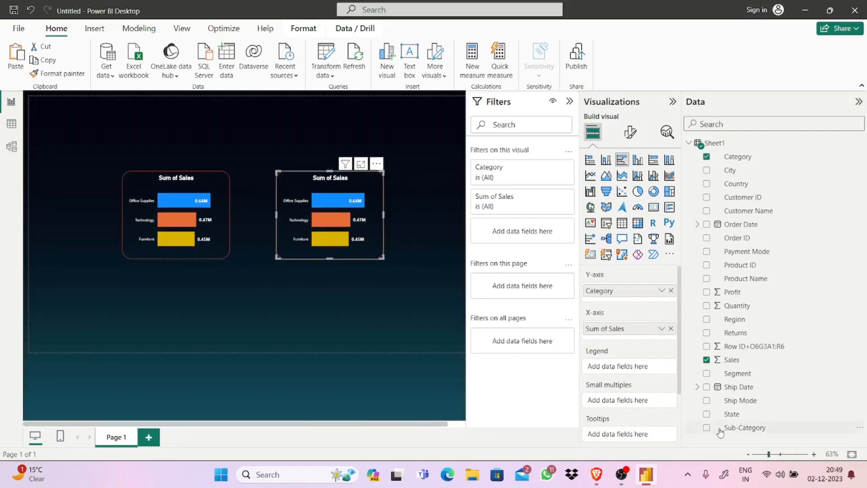
pyautogui.click(771, 456)
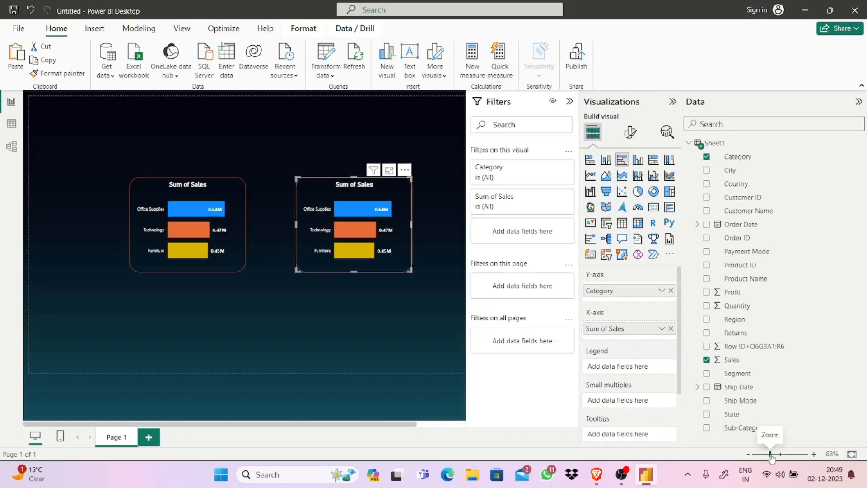
pyautogui.click(569, 101)
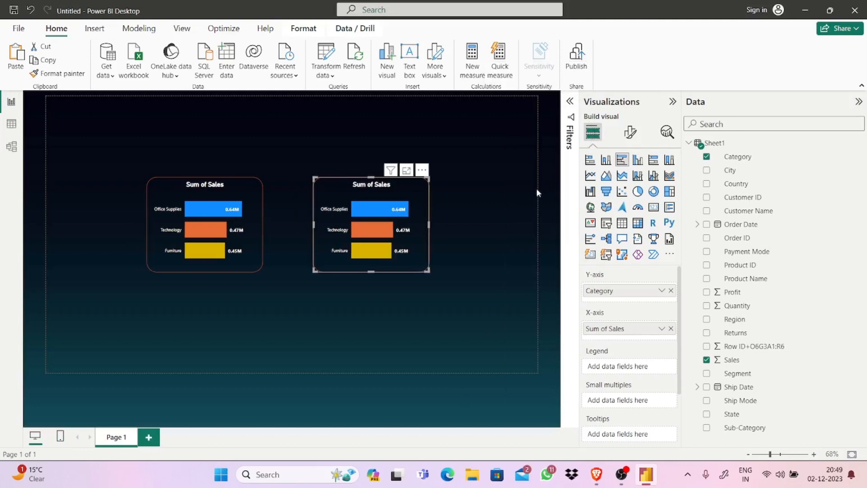
pyautogui.click(377, 375)
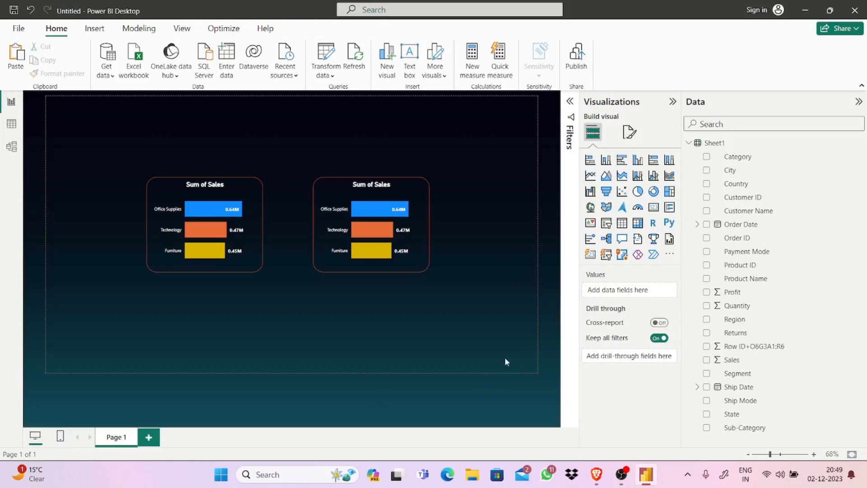
pyautogui.click(631, 131)
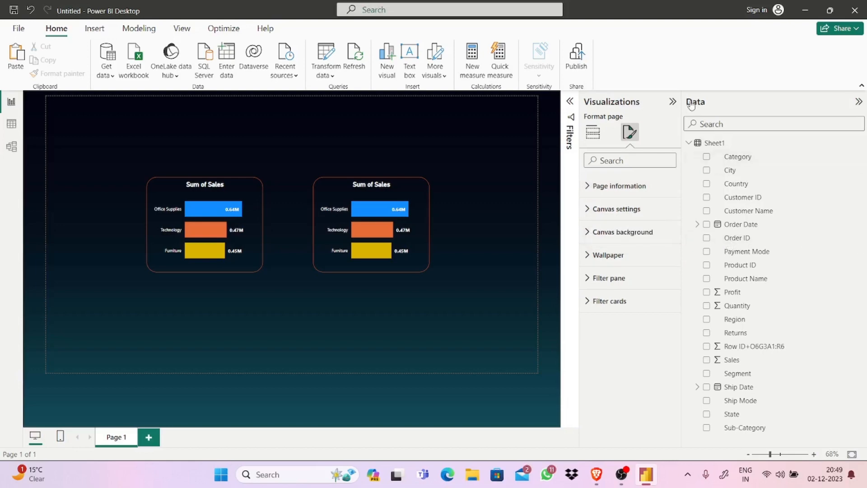
pyautogui.click(600, 140)
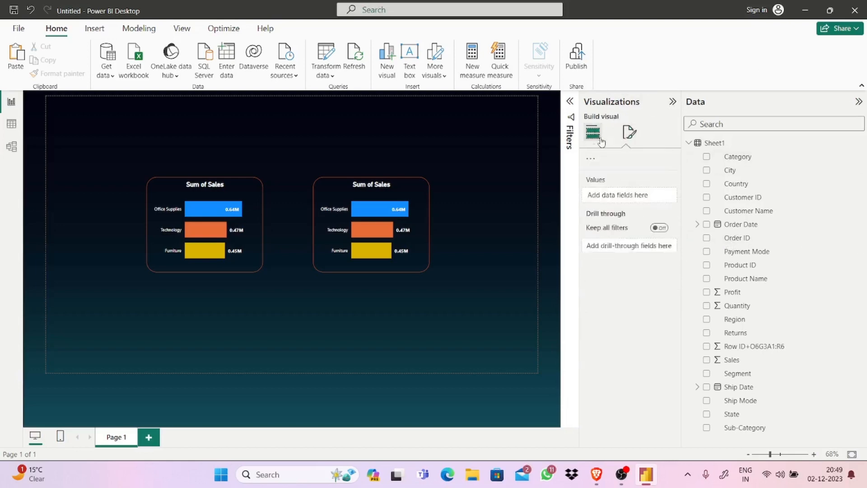
# - Reposition the duplicate Sum of Sales chart beside the original, slightly higher on the report page
pyautogui.moveTo(409, 213)
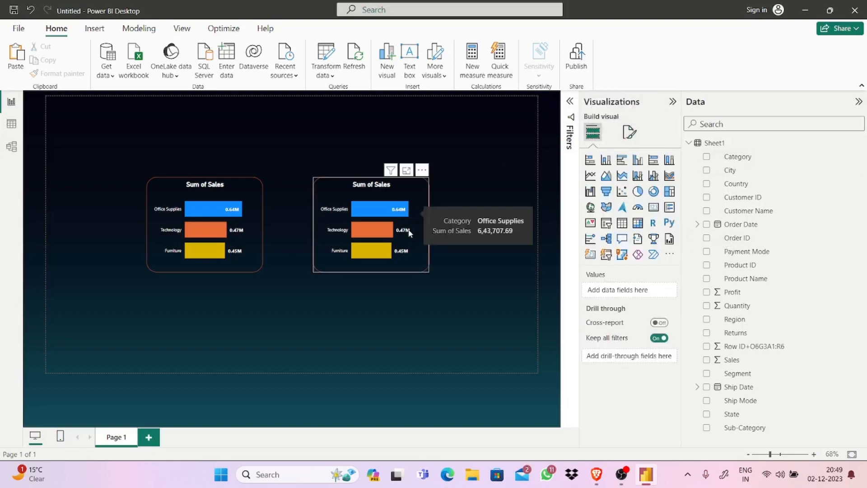
pyautogui.moveTo(409, 233); pyautogui.dragTo(409, 248)
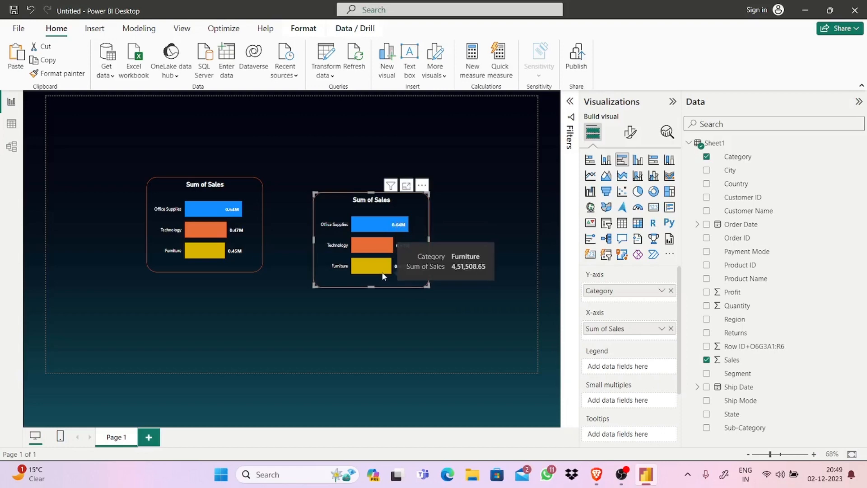
pyautogui.moveTo(407, 265); pyautogui.dragTo(408, 282)
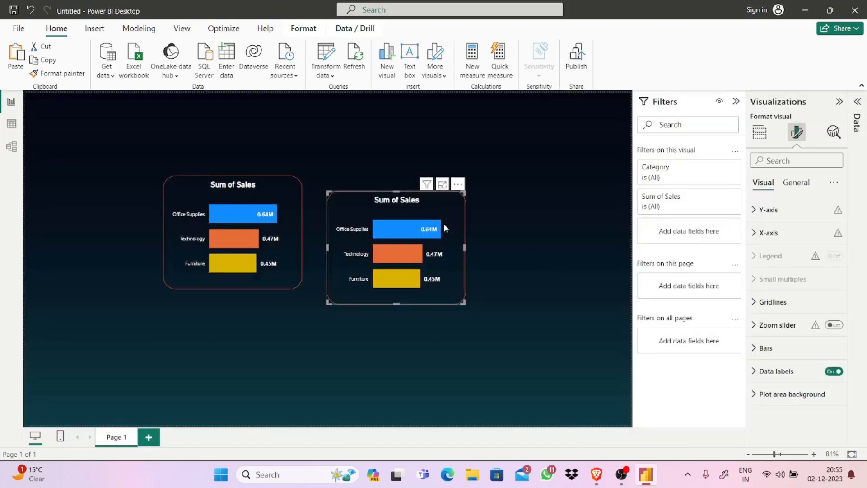
pyautogui.moveTo(439, 233); pyautogui.dragTo(486, 193)
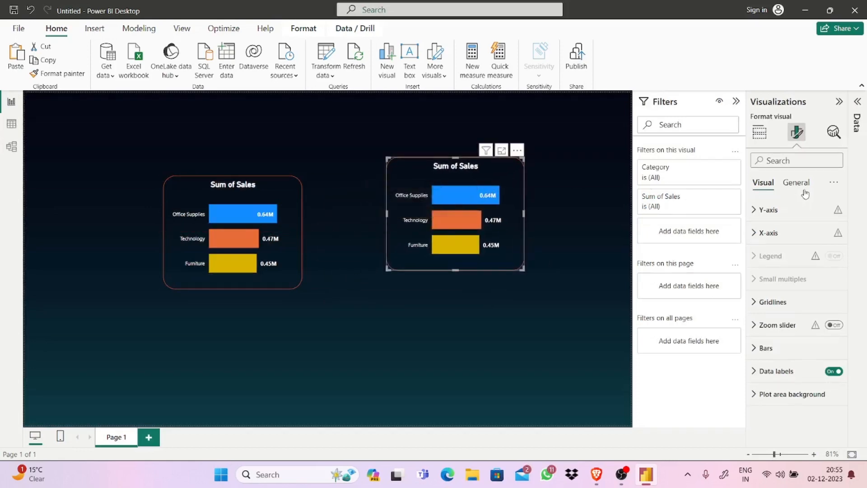
# - Replace Category with Sub-Category on the Y-axis of the duplicate Sum of Sales chart
pyautogui.click(770, 210)
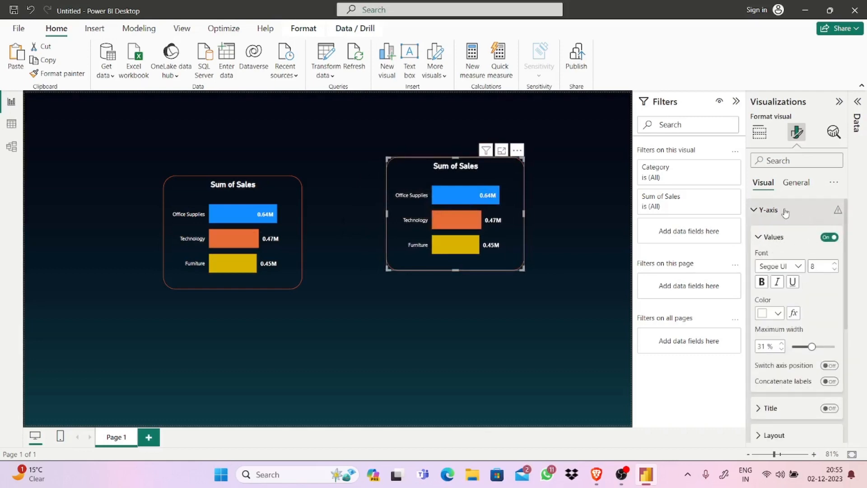
pyautogui.click(785, 211)
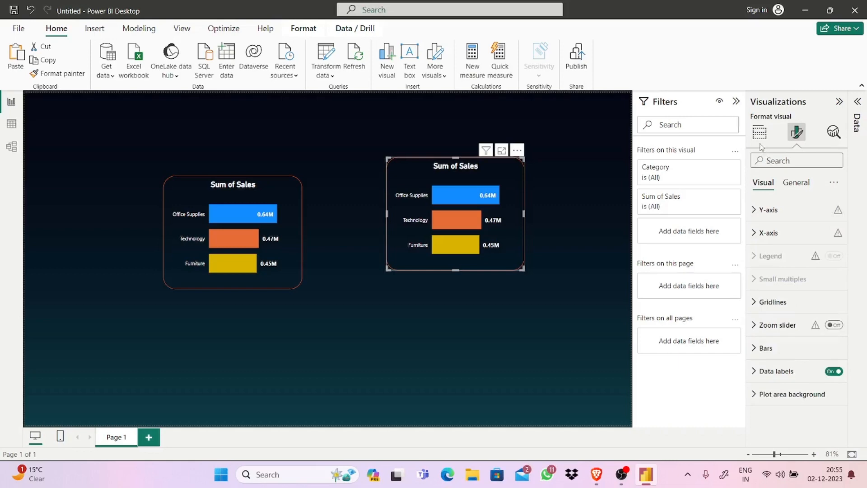
pyautogui.click(761, 134)
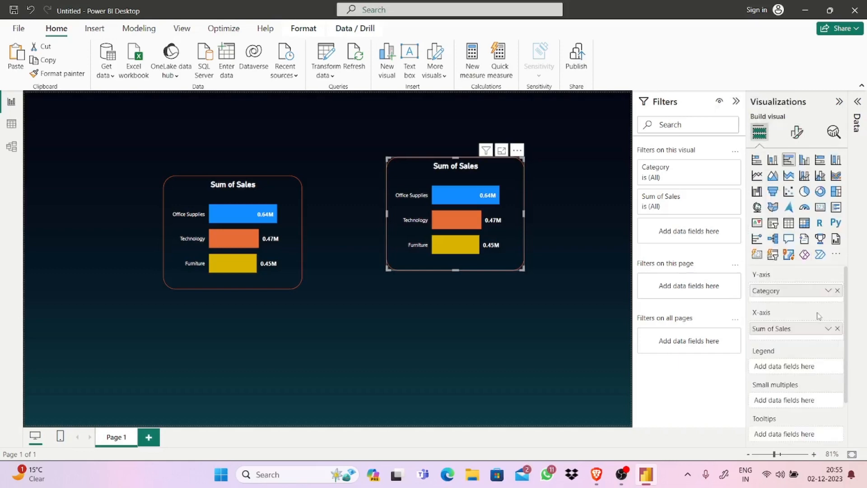
pyautogui.click(857, 105)
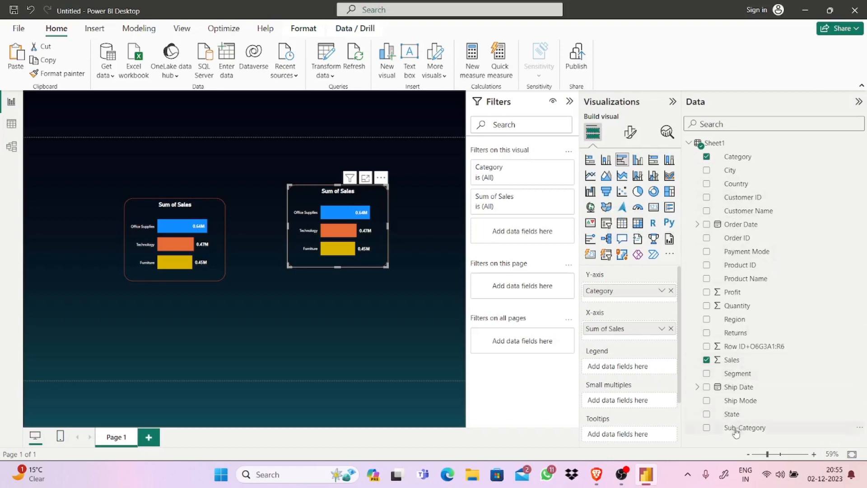
pyautogui.moveTo(737, 429); pyautogui.dragTo(627, 295)
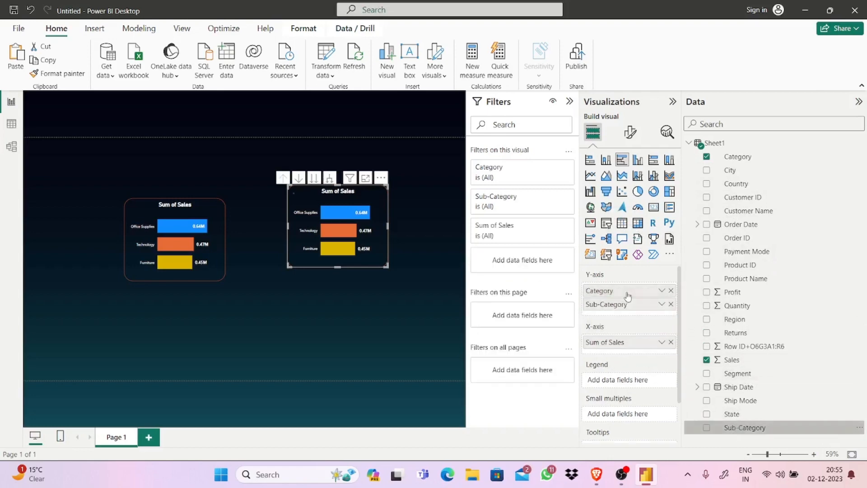
pyautogui.click(671, 291)
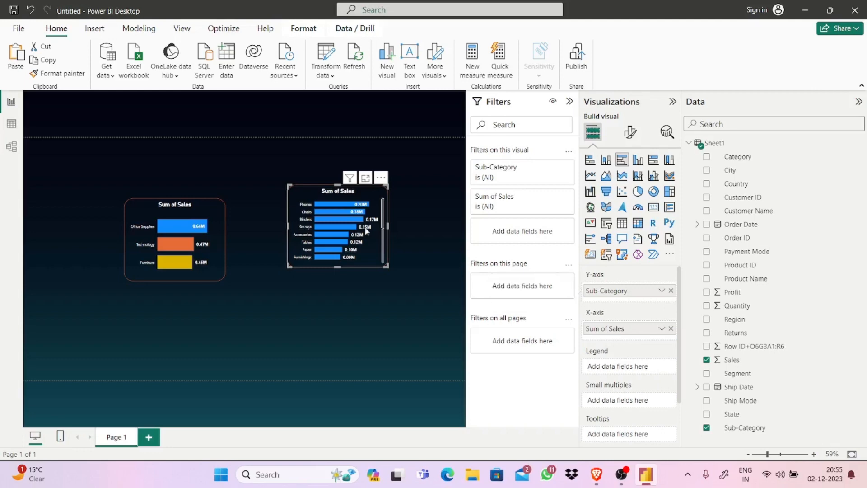
# - Move the Sub-Category chart higher on the page and enlarge it so more of its bars fit
pyautogui.moveTo(357, 230); pyautogui.dragTo(353, 263)
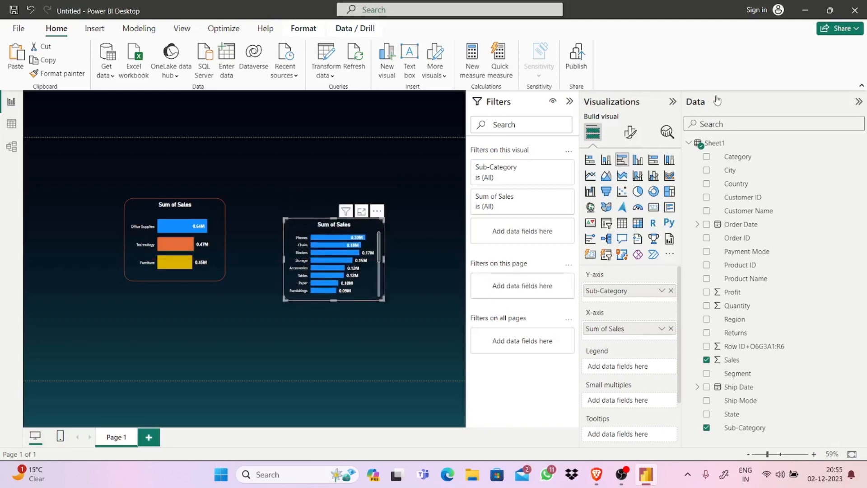
pyautogui.click(860, 102)
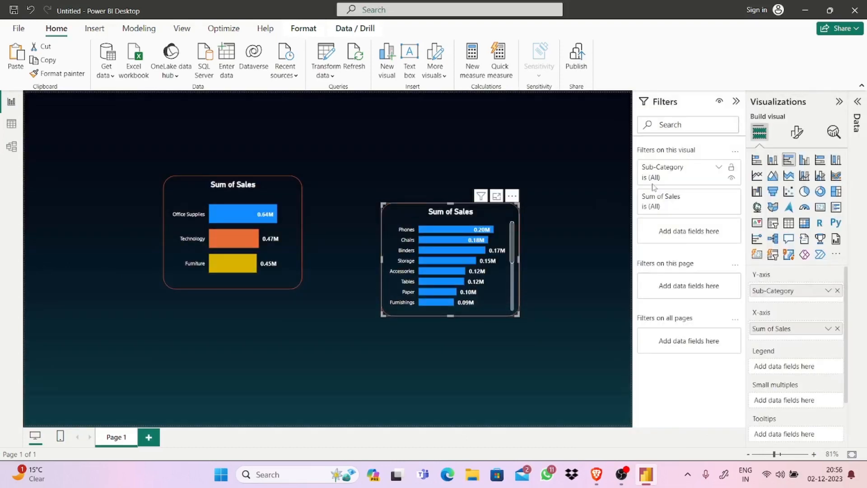
pyautogui.moveTo(497, 256); pyautogui.dragTo(474, 199)
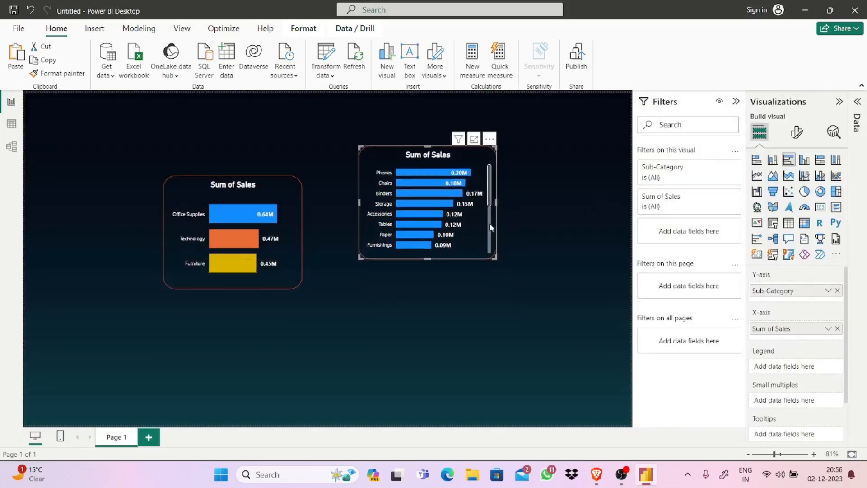
pyautogui.moveTo(495, 258); pyautogui.dragTo(570, 290)
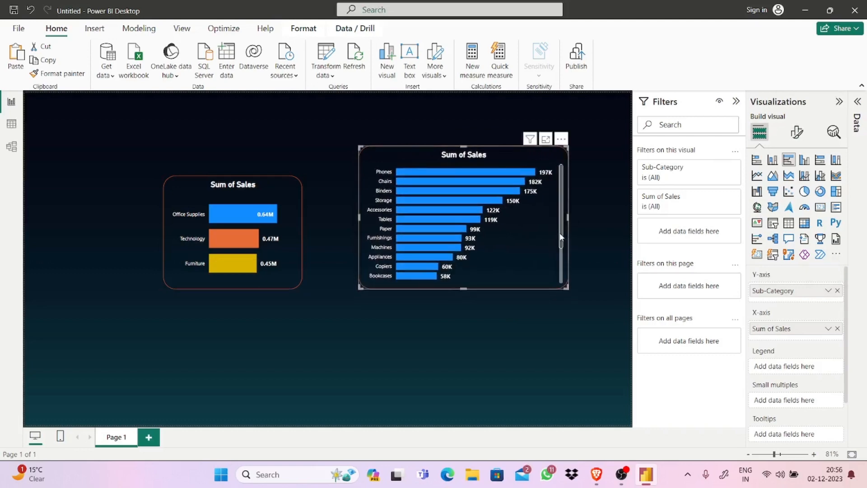
pyautogui.moveTo(561, 237); pyautogui.dragTo(561, 206)
# - Examine the filter options offered for the Sub-Category and Sum of Sales fields of the enlarged chart
pyautogui.click(685, 177)
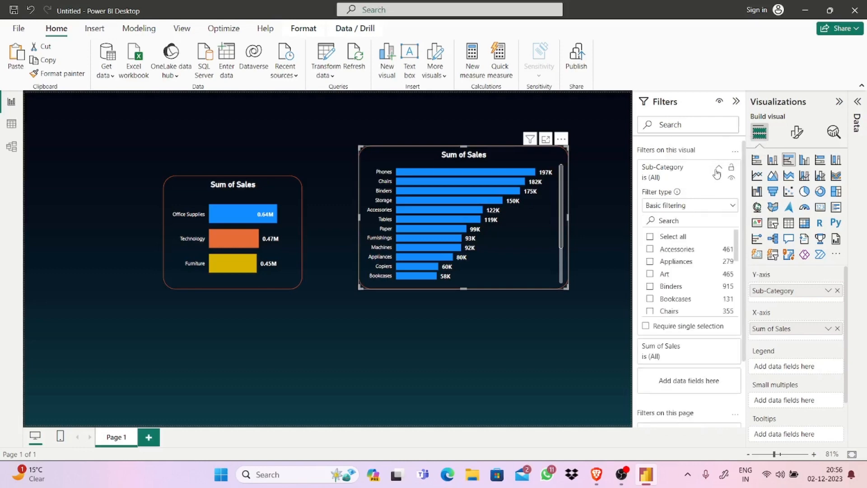
pyautogui.click(718, 171)
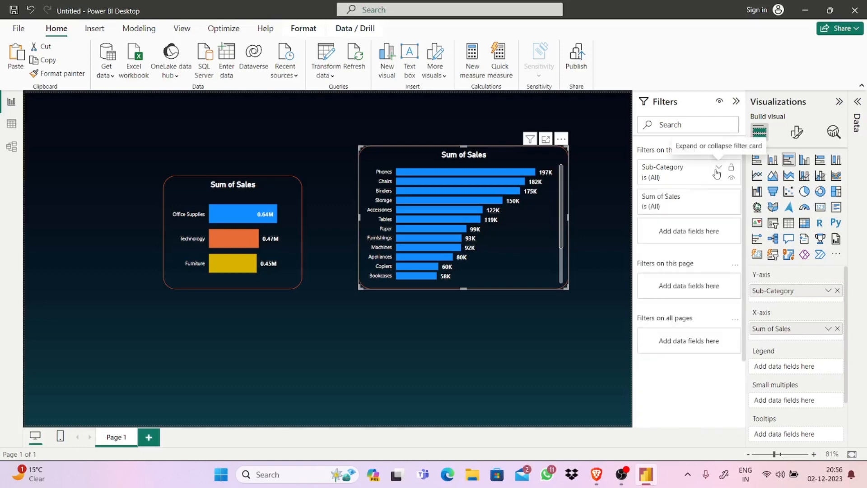
pyautogui.click(673, 201)
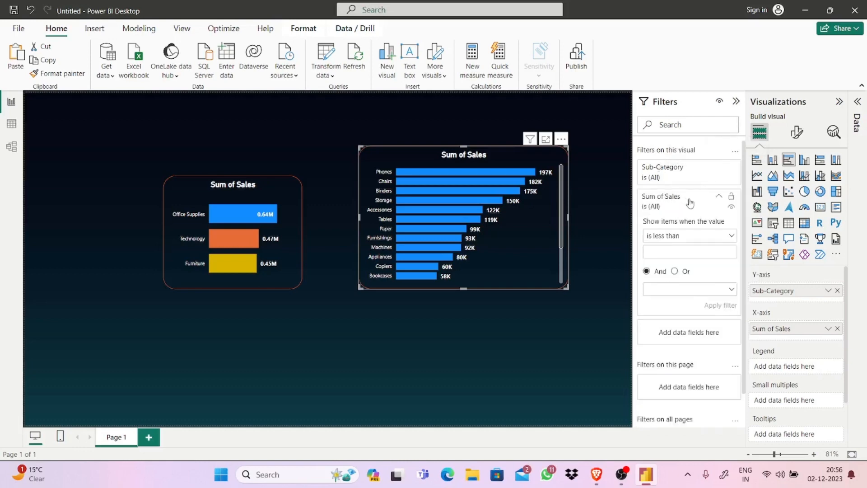
pyautogui.click(732, 236)
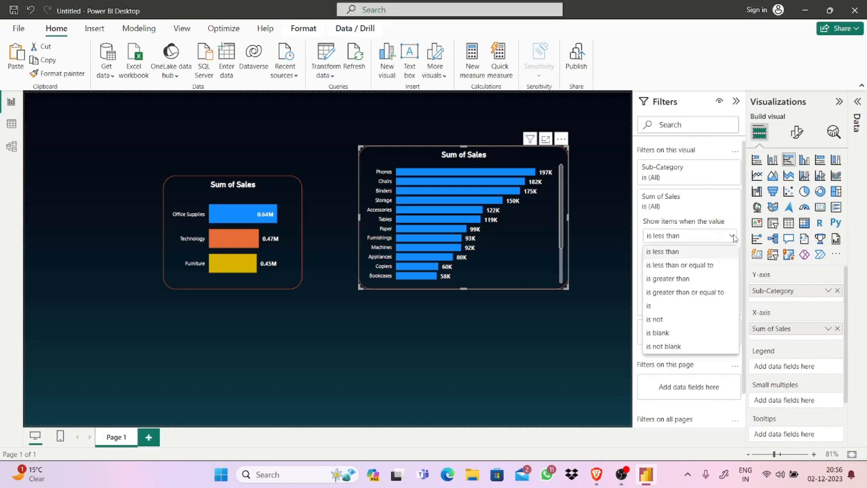
pyautogui.click(712, 251)
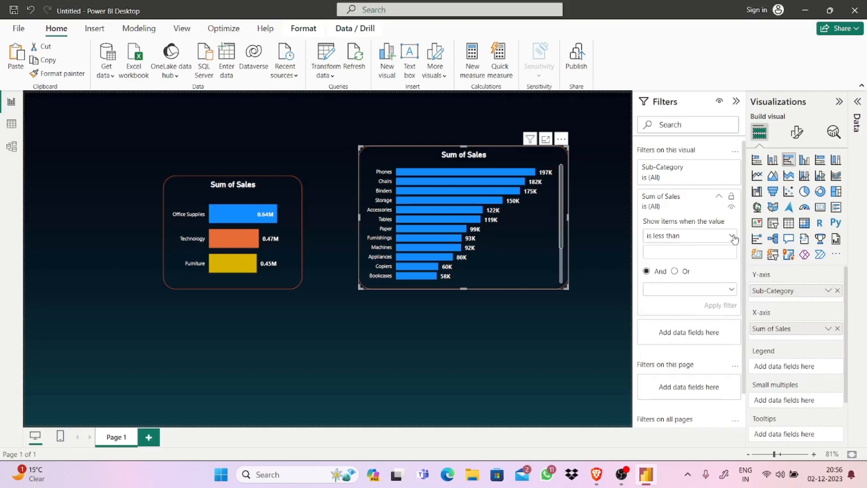
pyautogui.click(720, 203)
pyautogui.click(735, 153)
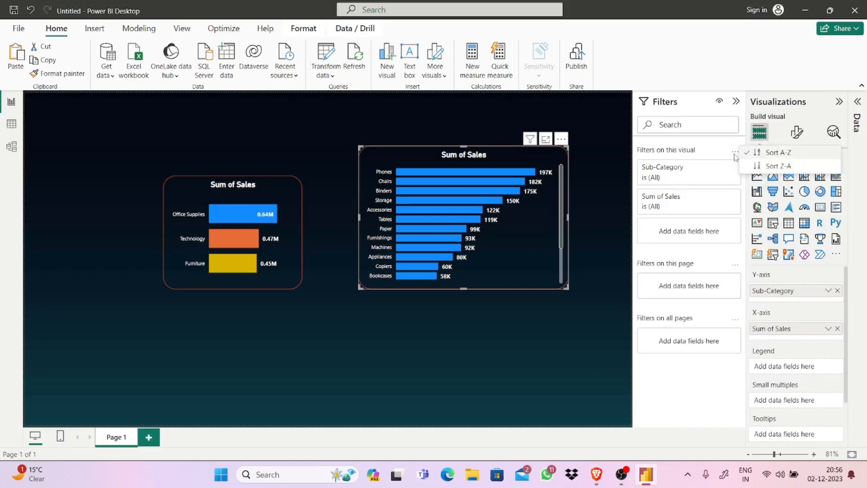
pyautogui.click(691, 174)
# - Set the filter type of the chart's Sub-Category filter to Top N
pyautogui.click(692, 177)
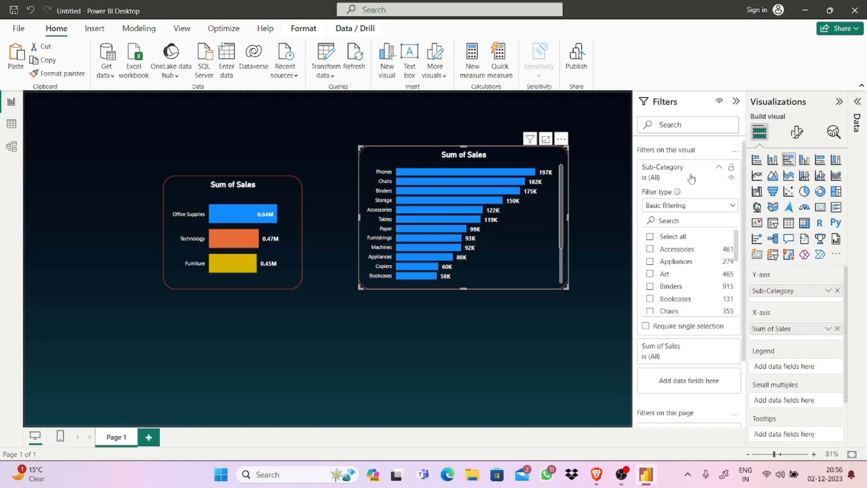
pyautogui.click(692, 178)
pyautogui.click(691, 177)
pyautogui.click(689, 205)
pyautogui.click(686, 211)
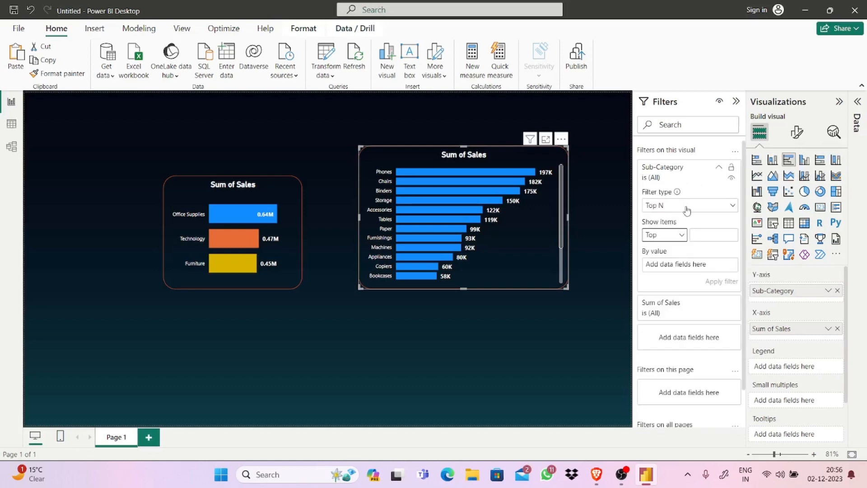
pyautogui.click(687, 207)
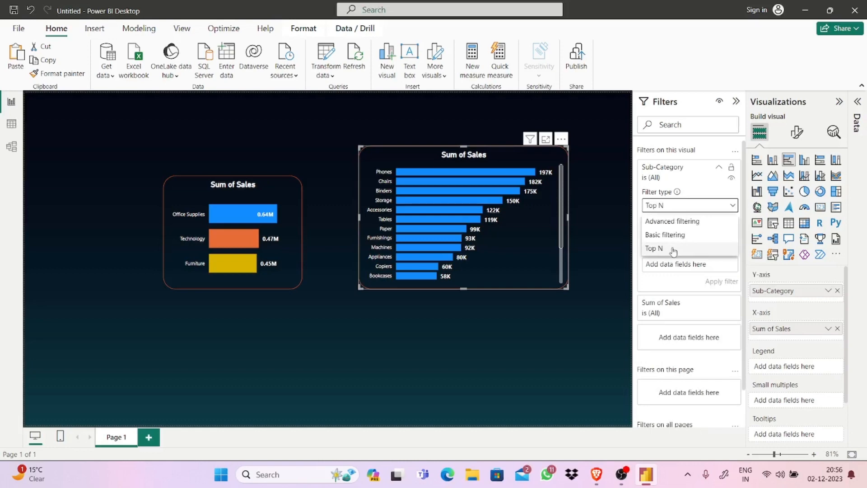
pyautogui.click(673, 251)
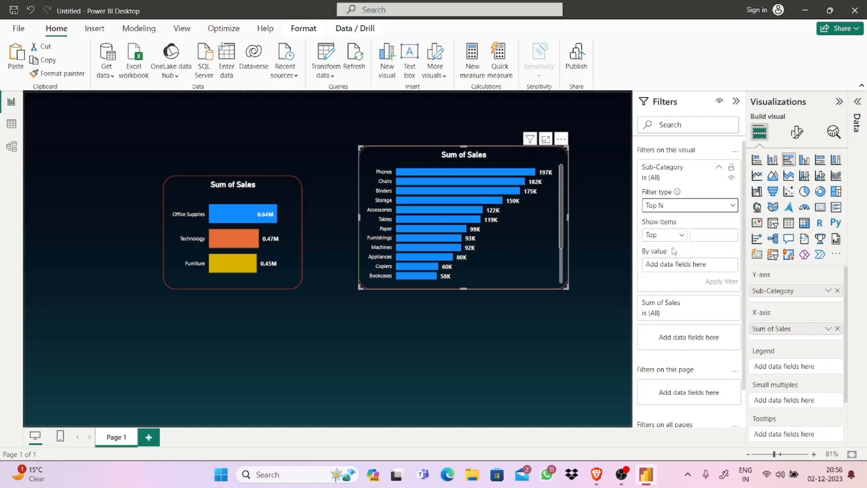
# - Set the Sub-Category filter to show the top 5 items, using the Sales field as its by-value measure
pyautogui.click(704, 233)
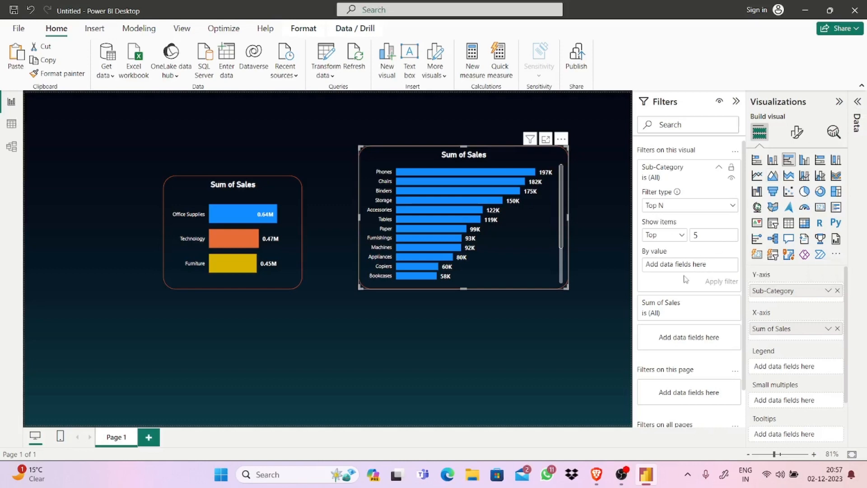
pyautogui.click(858, 102)
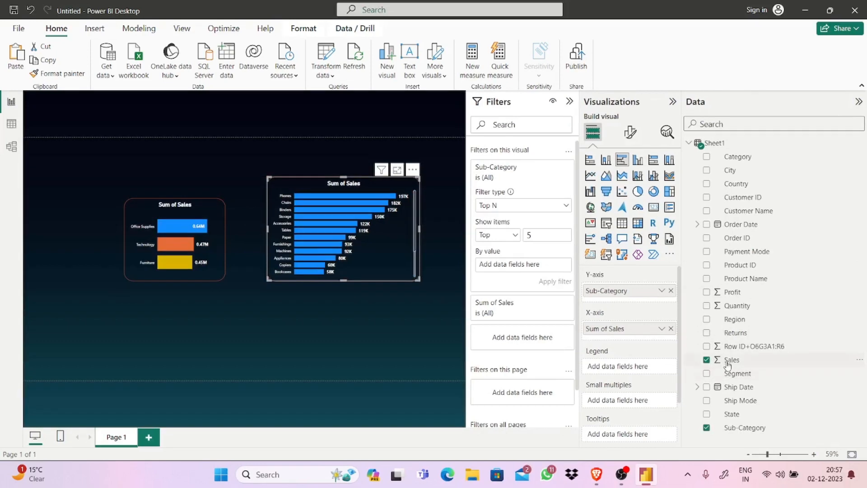
pyautogui.moveTo(724, 360); pyautogui.dragTo(531, 271)
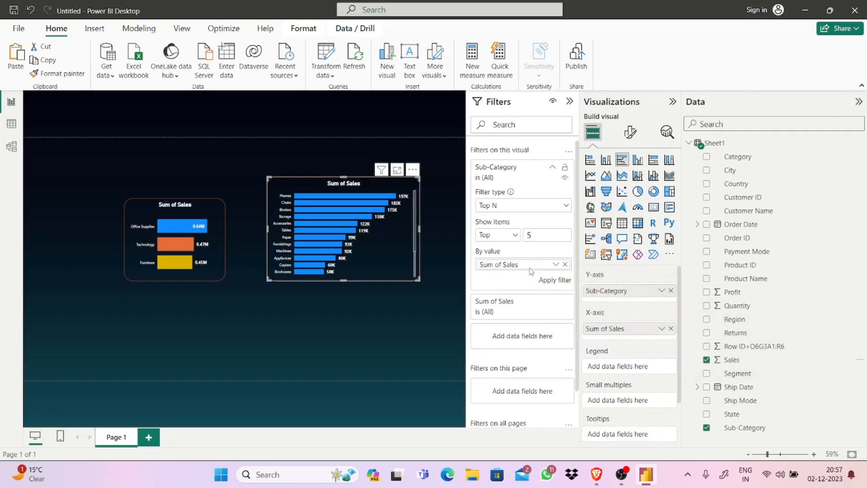
# - Try Average and Count as the aggregation of the filter's Sales value, and return it to Sum
pyautogui.click(558, 266)
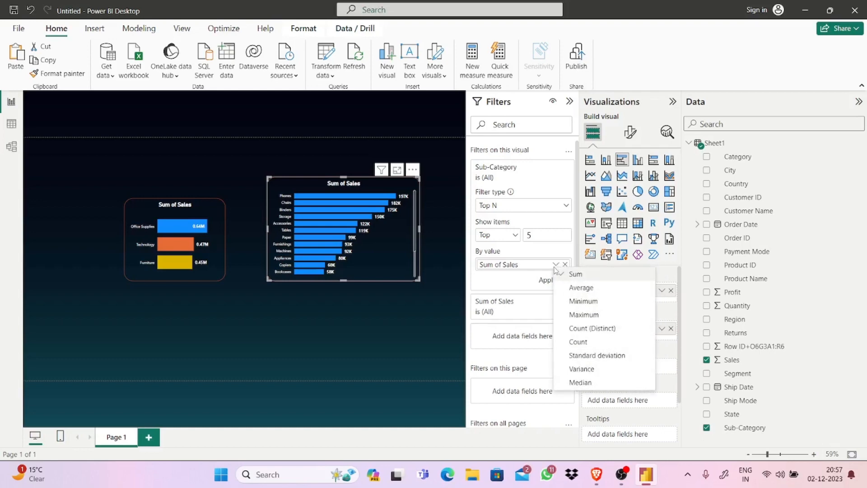
pyautogui.click(575, 290)
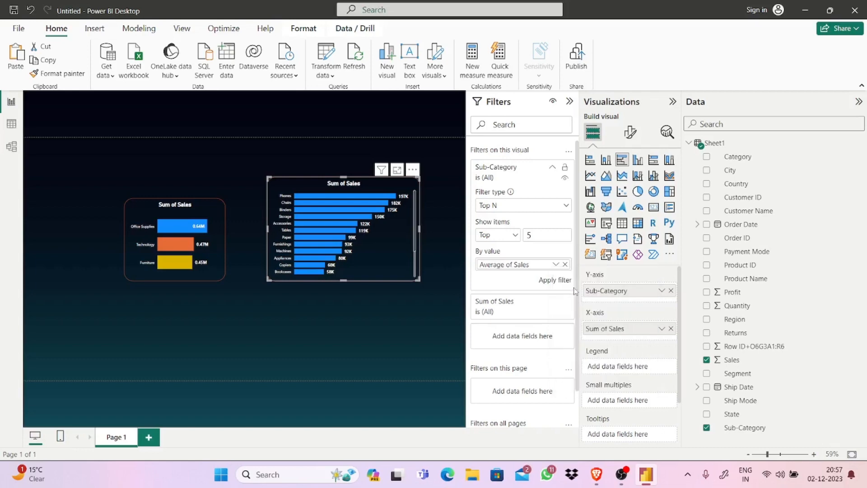
pyautogui.click(556, 264)
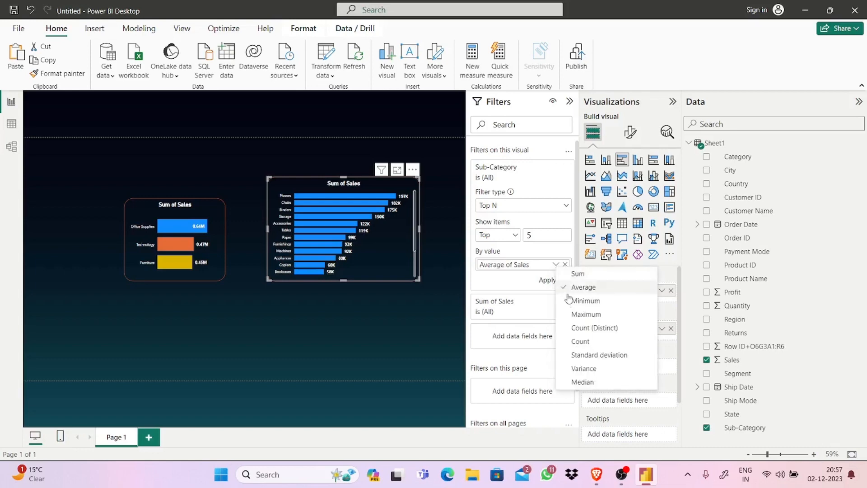
pyautogui.click(577, 274)
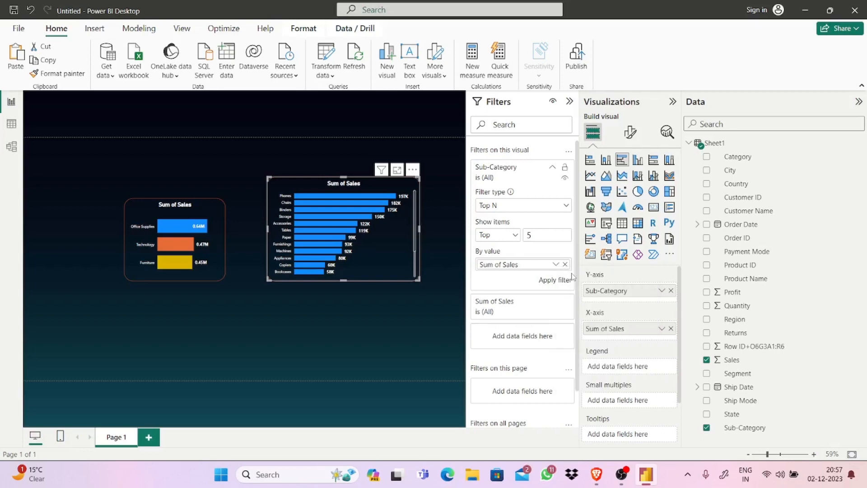
pyautogui.click(556, 265)
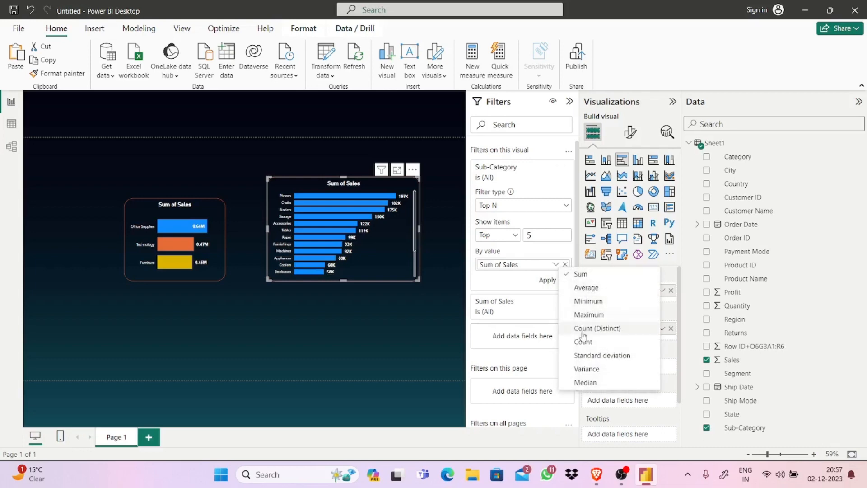
pyautogui.click(586, 347)
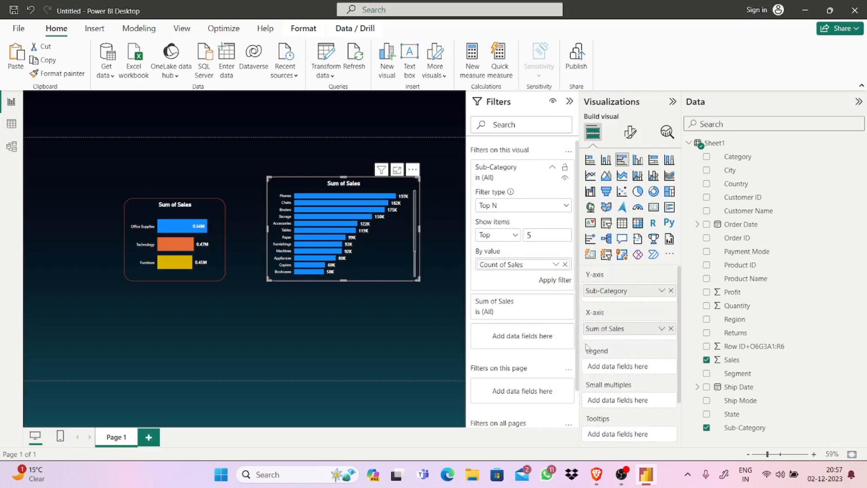
pyautogui.click(555, 267)
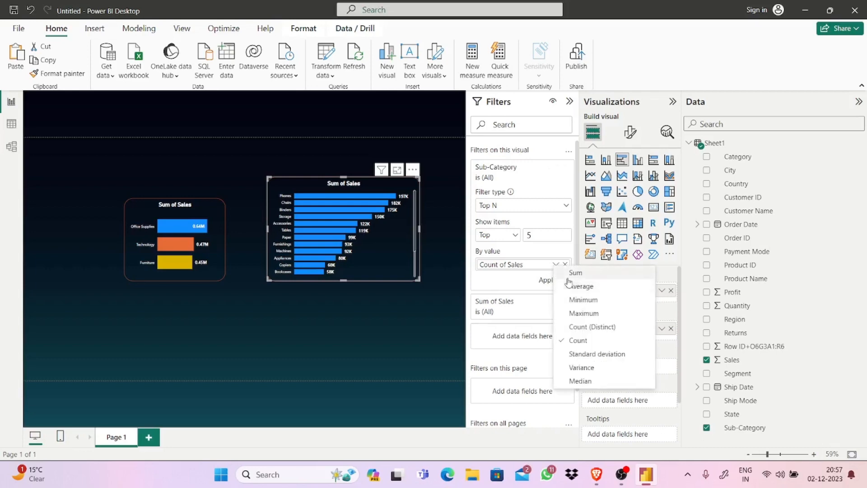
pyautogui.click(570, 274)
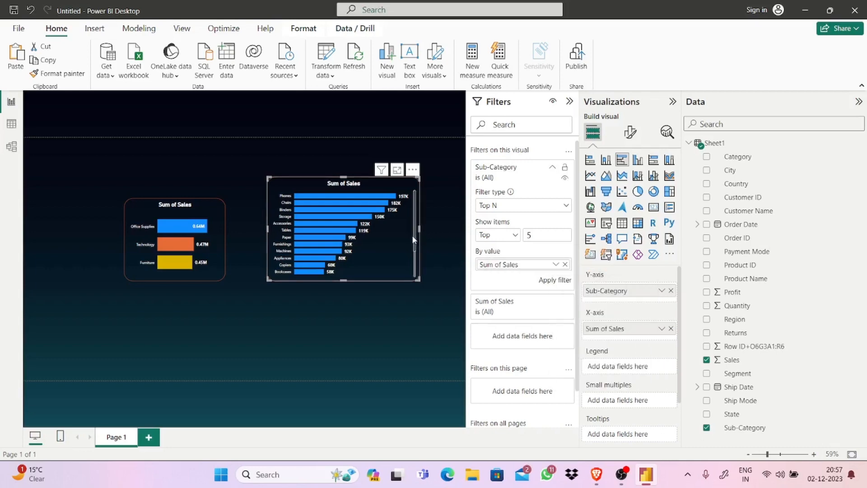
# - Apply the top 5 filter to the Sub-Category chart, and shift the chart slightly up and enlarge it a little
pyautogui.scroll(-2, 414, 245)
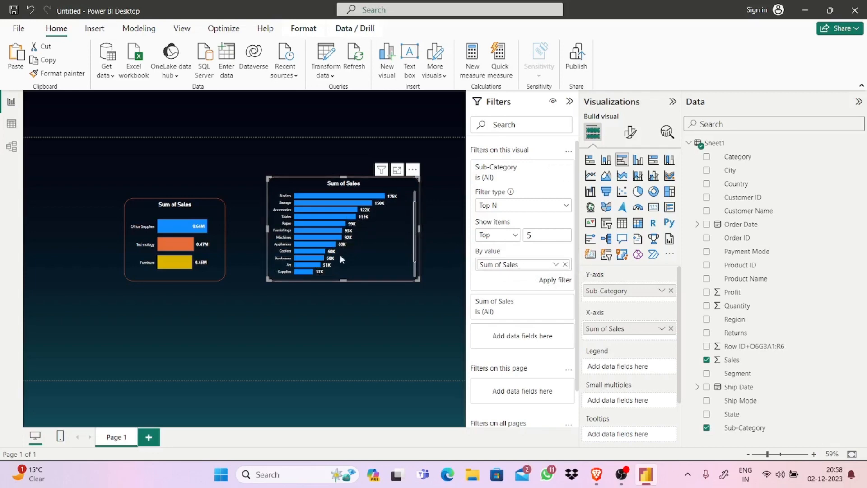
pyautogui.scroll(2, 415, 227)
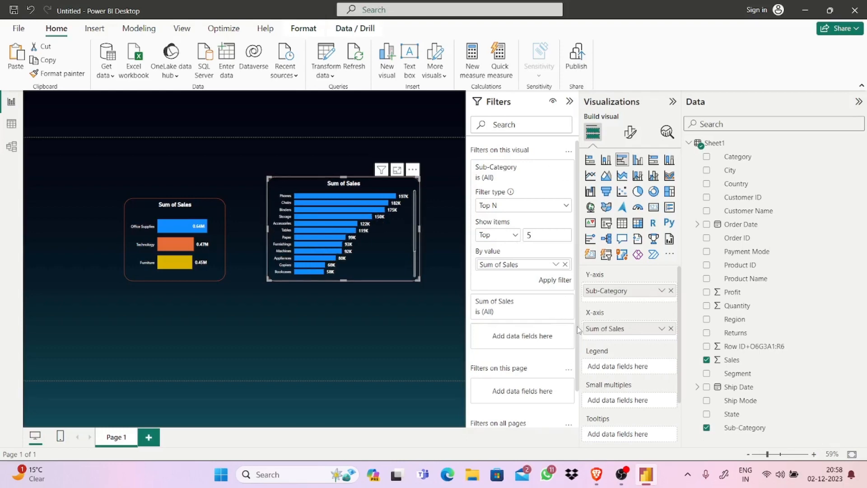
pyautogui.scroll(-2, 578, 330)
pyautogui.scroll(2, 576, 362)
pyautogui.scroll(-2, 574, 379)
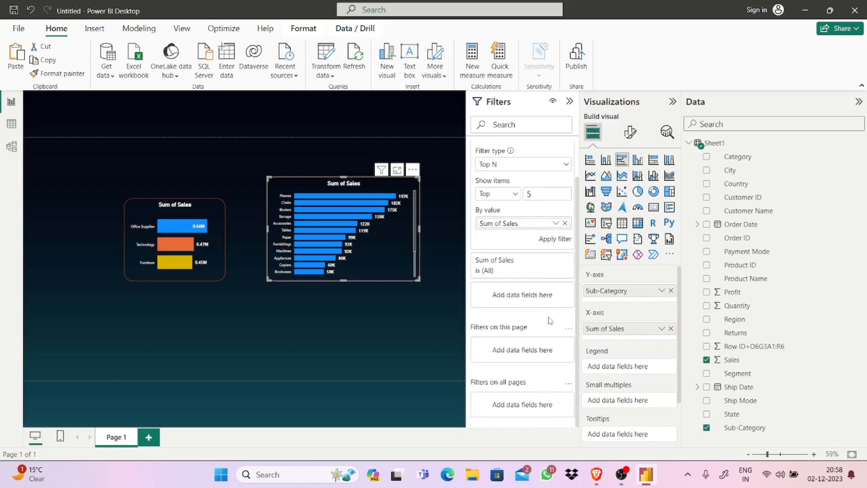
pyautogui.click(563, 243)
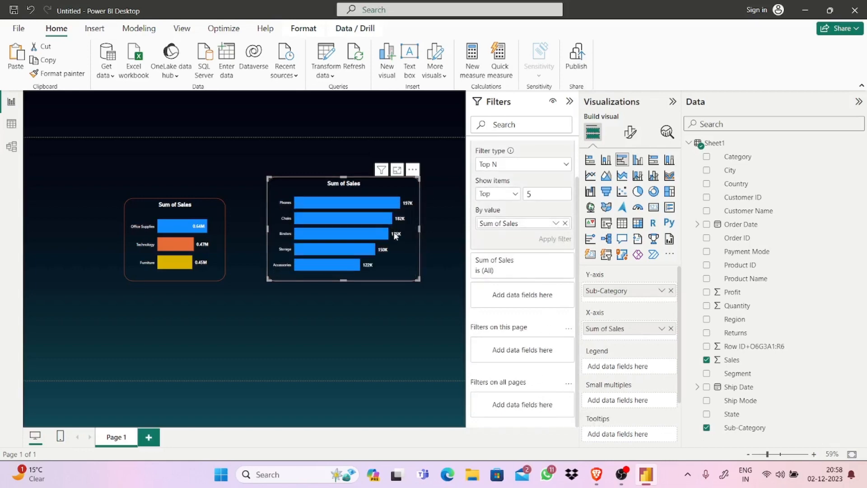
pyautogui.moveTo(394, 251)
pyautogui.mouseDown()
pyautogui.moveTo(394, 264)
pyautogui.moveTo(388, 244)
pyautogui.mouseUp()
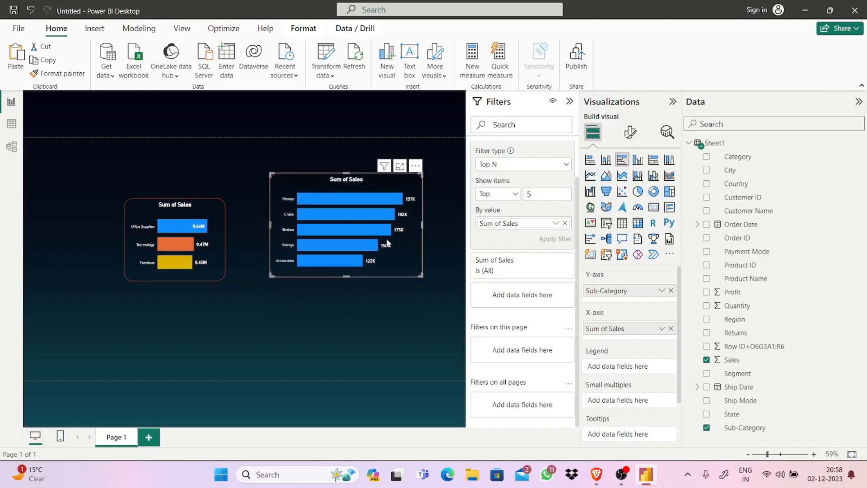
pyautogui.moveTo(417, 280); pyautogui.dragTo(419, 284)
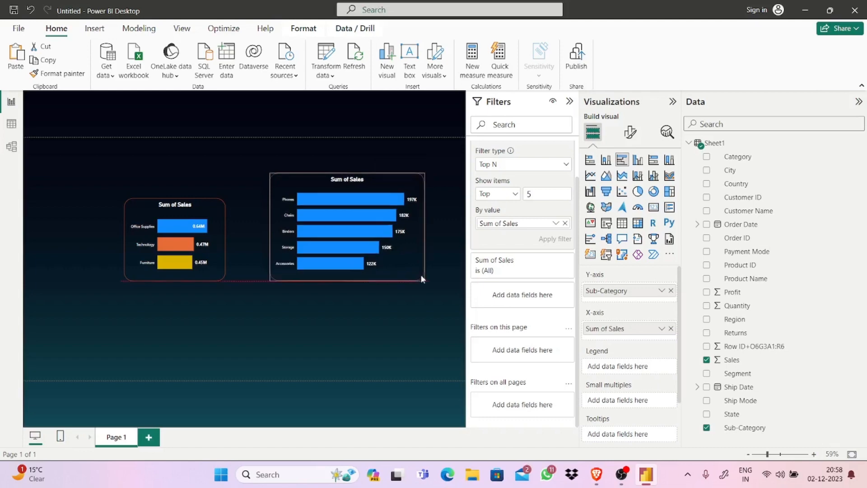
# - Change the Sub-Category filter to the top 3 items and apply it to the chart
pyautogui.click(536, 192)
pyautogui.write('3')
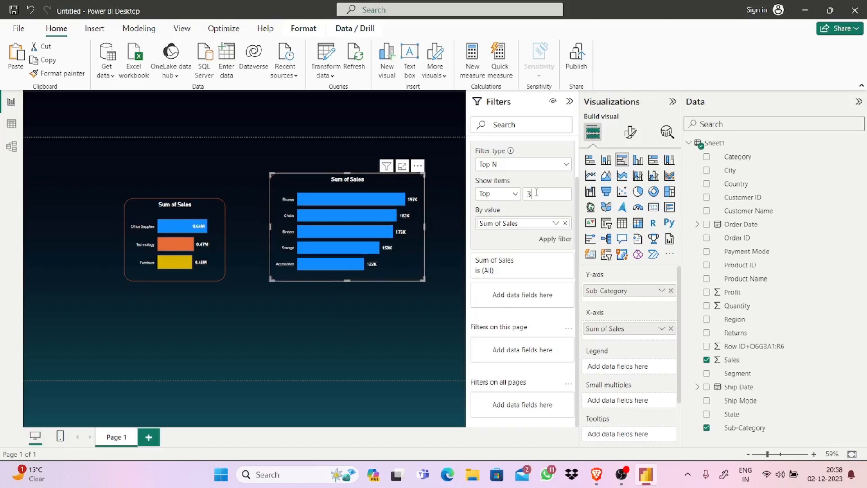
pyautogui.click(555, 242)
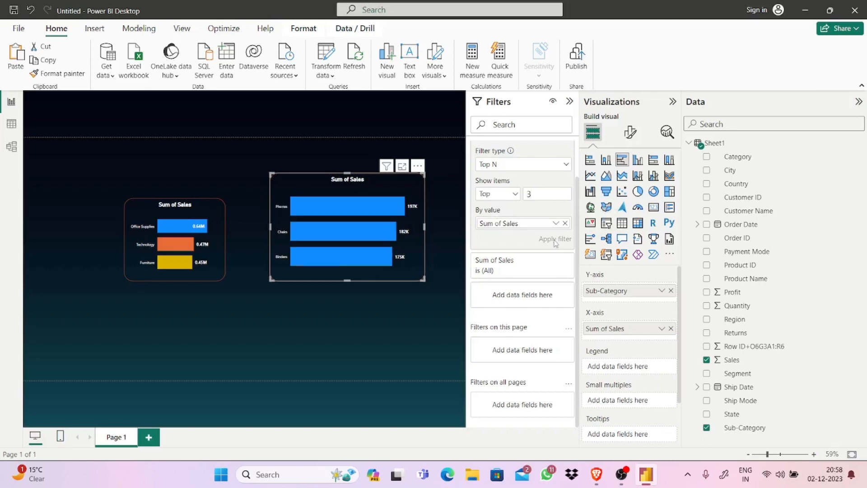
# - Move the Sub-Category chart slightly lower, and give the report canvas more room by collapsing Filters and narrowing Data
pyautogui.moveTo(408, 238); pyautogui.dragTo(414, 250)
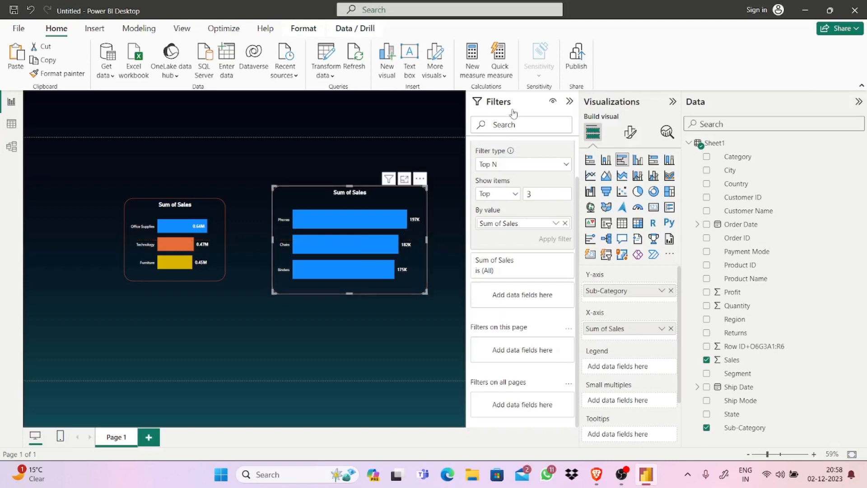
pyautogui.click(571, 100)
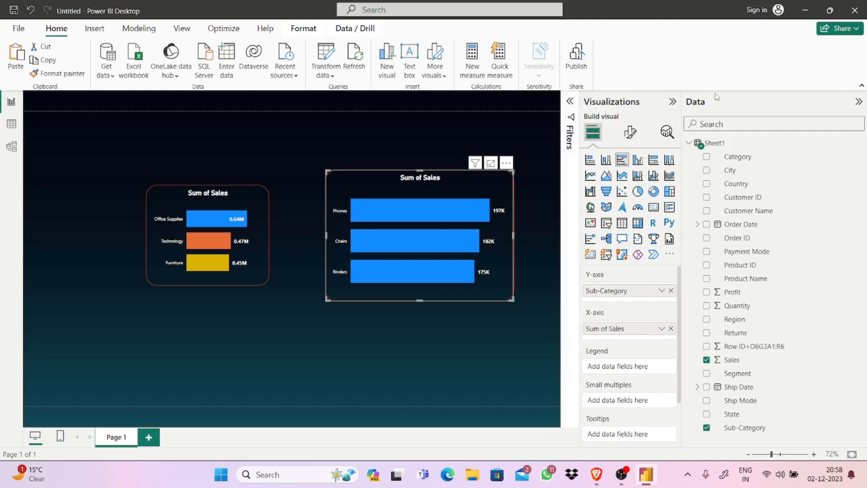
pyautogui.moveTo(687, 119); pyautogui.dragTo(754, 122)
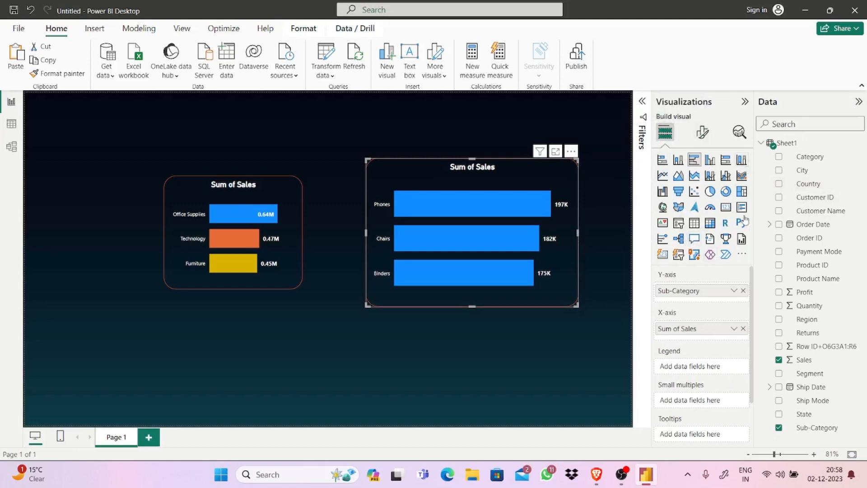
# - Color the Phones bar of the Sub-Category chart golden yellow using a recent color
pyautogui.click(701, 131)
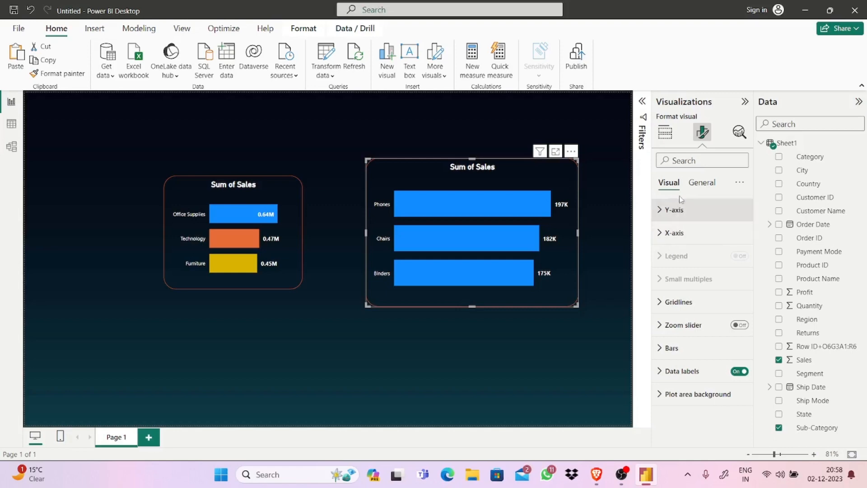
pyautogui.click(690, 310)
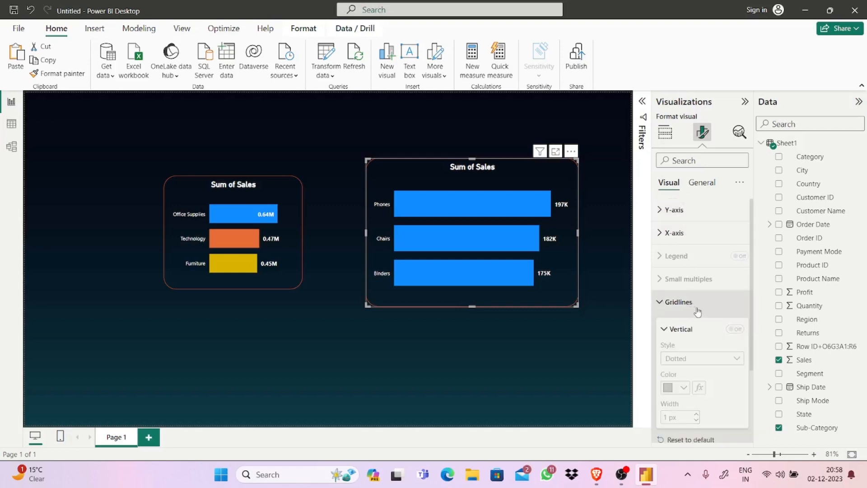
pyautogui.click(692, 311)
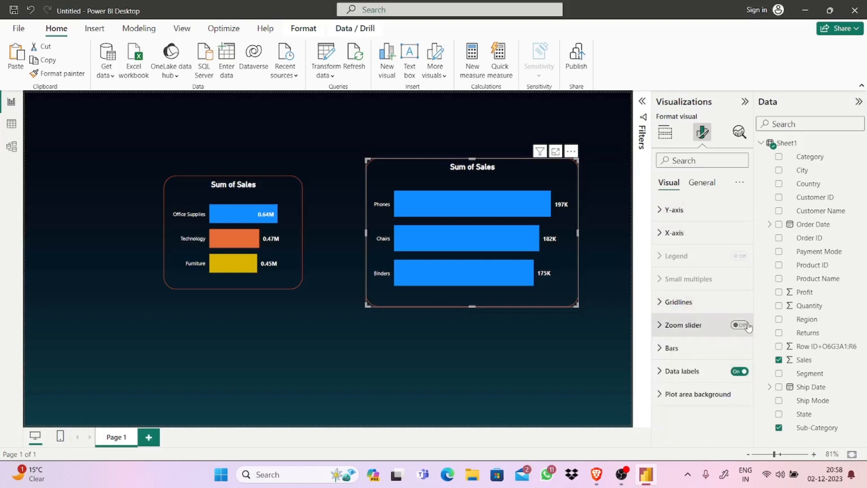
pyautogui.click(677, 348)
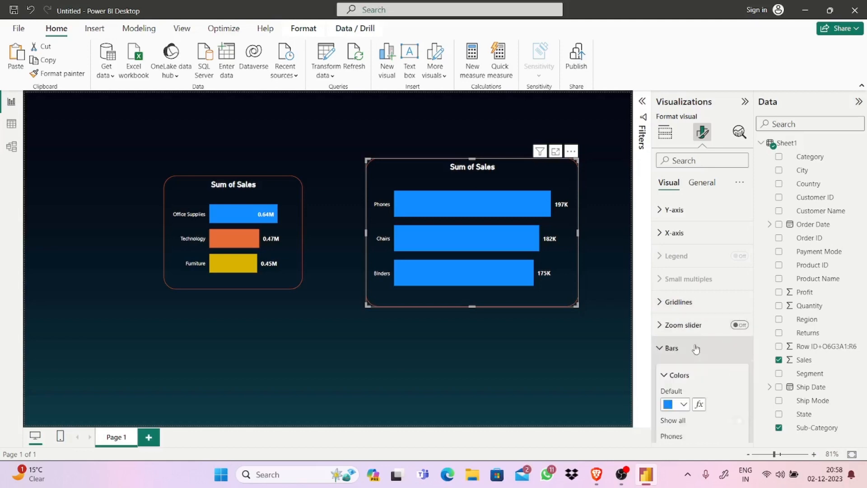
pyautogui.scroll(-3, 705, 294)
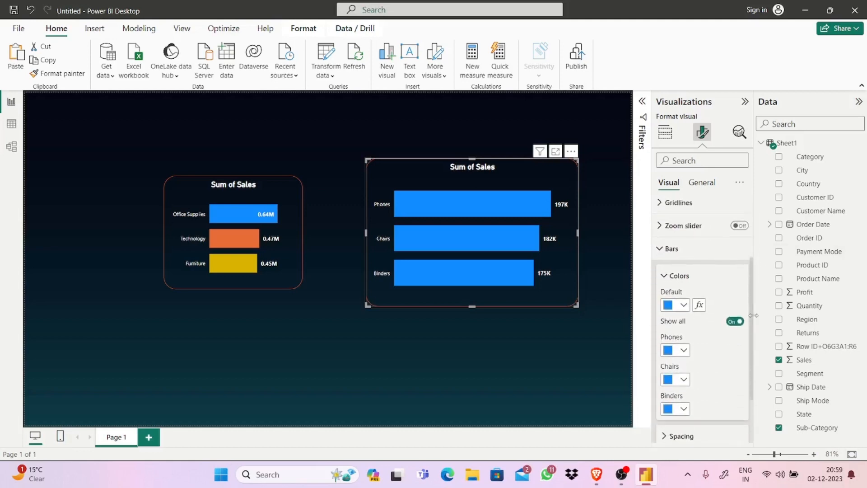
pyautogui.click(683, 328)
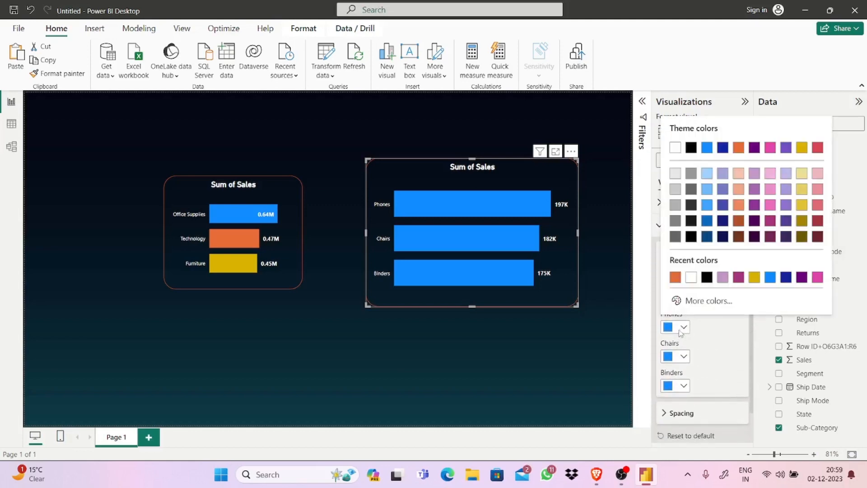
pyautogui.click(754, 277)
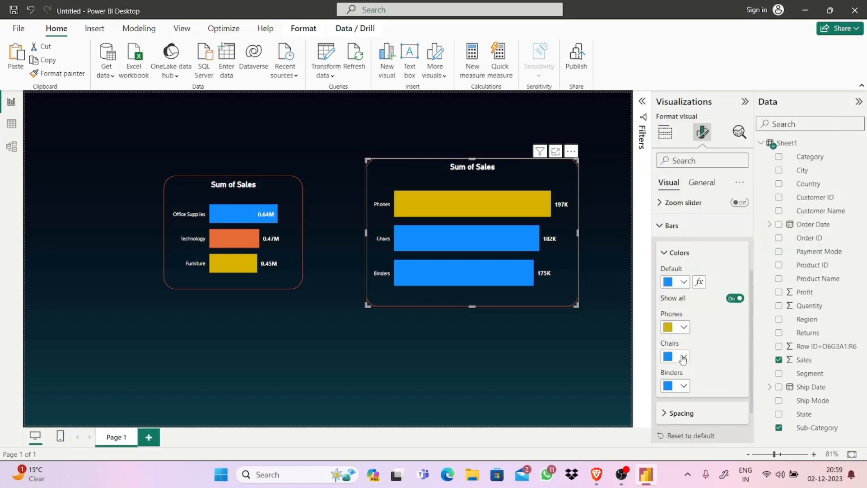
# - Give the Binders bar the custom magenta color #FF10EB
pyautogui.click(683, 387)
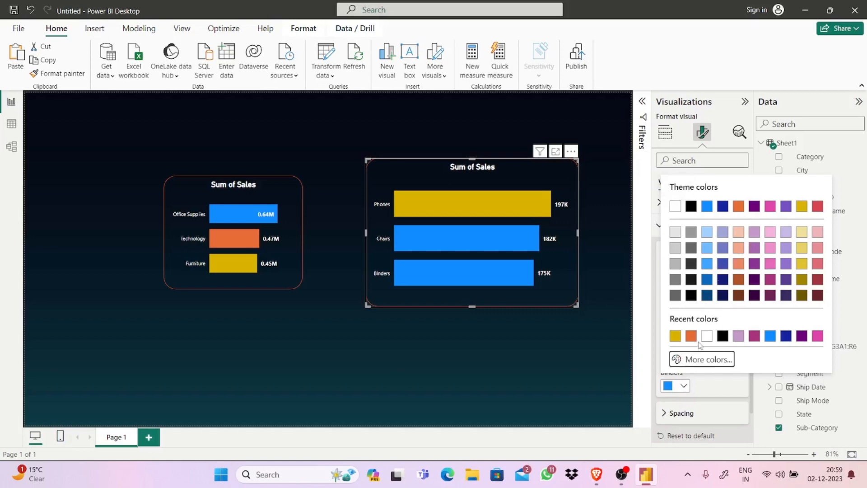
pyautogui.click(702, 359)
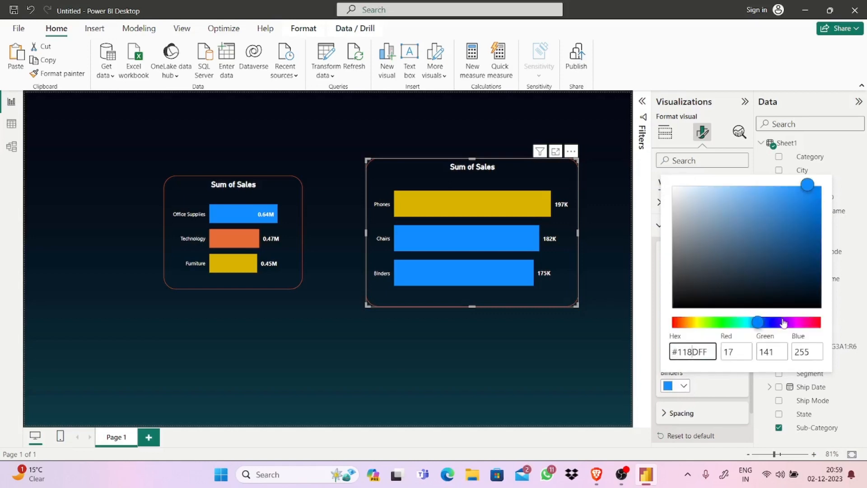
pyautogui.moveTo(782, 321); pyautogui.dragTo(798, 321)
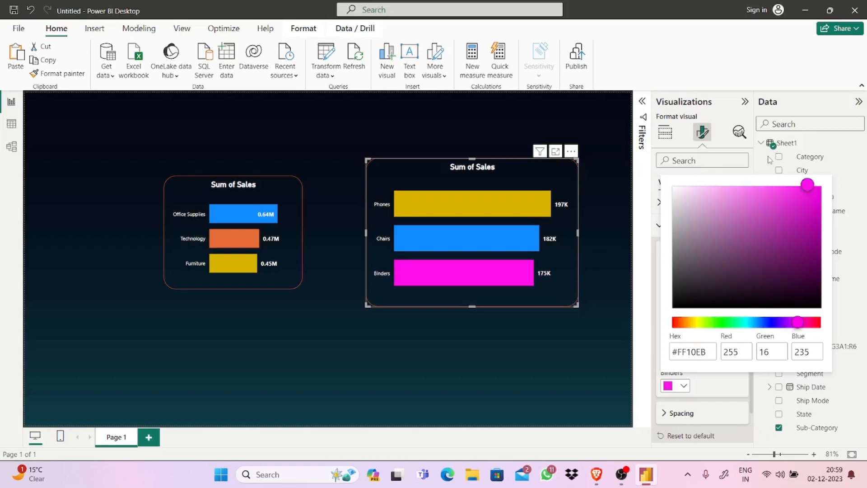
pyautogui.click(767, 164)
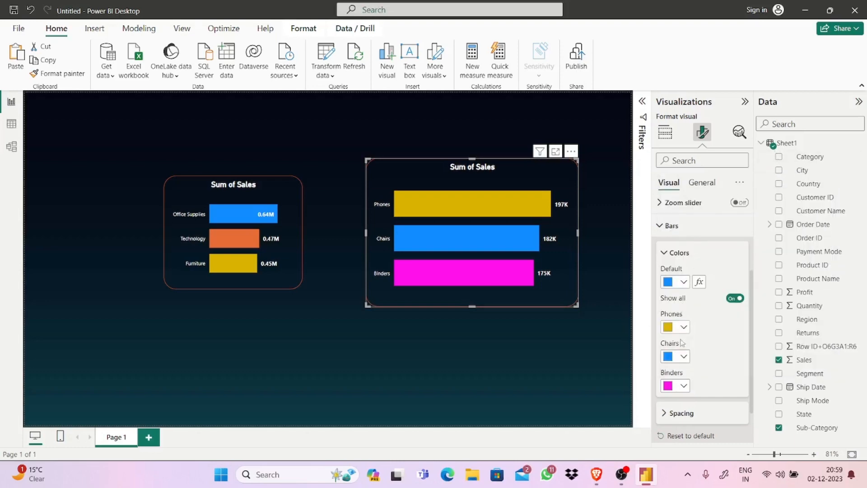
# - Give the Chairs bar of the Sub-Category chart the custom red color #FF3410
pyautogui.click(684, 356)
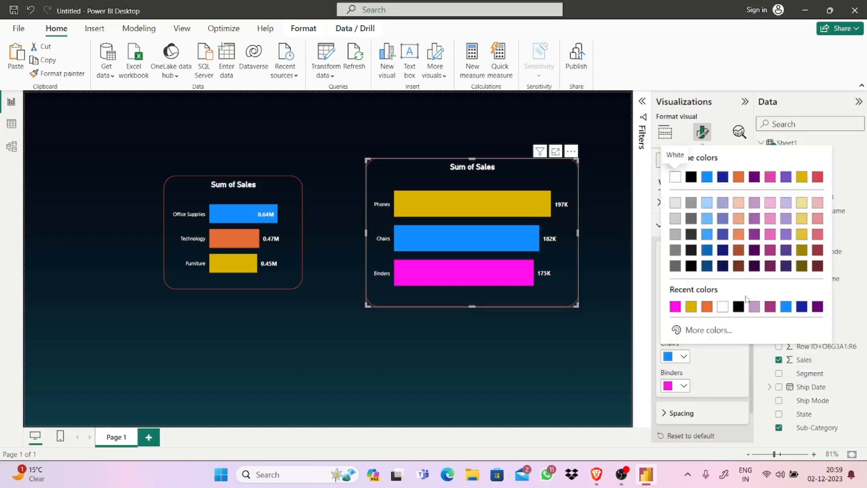
pyautogui.click(676, 331)
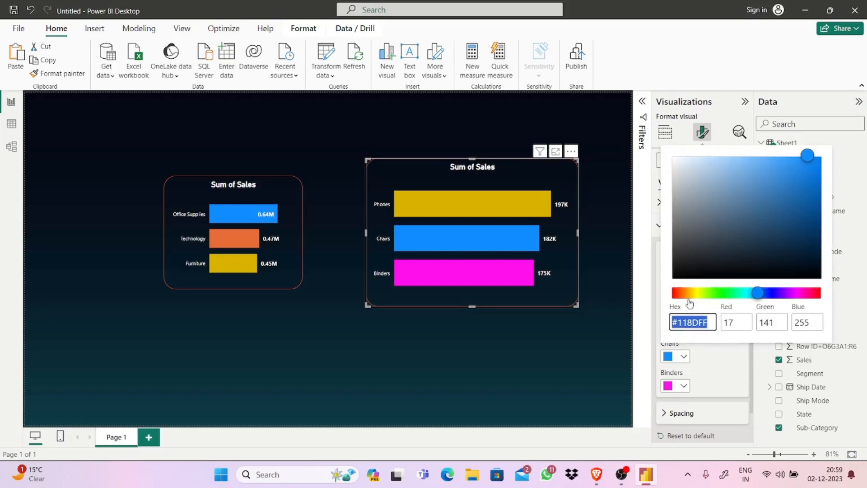
pyautogui.click(676, 293)
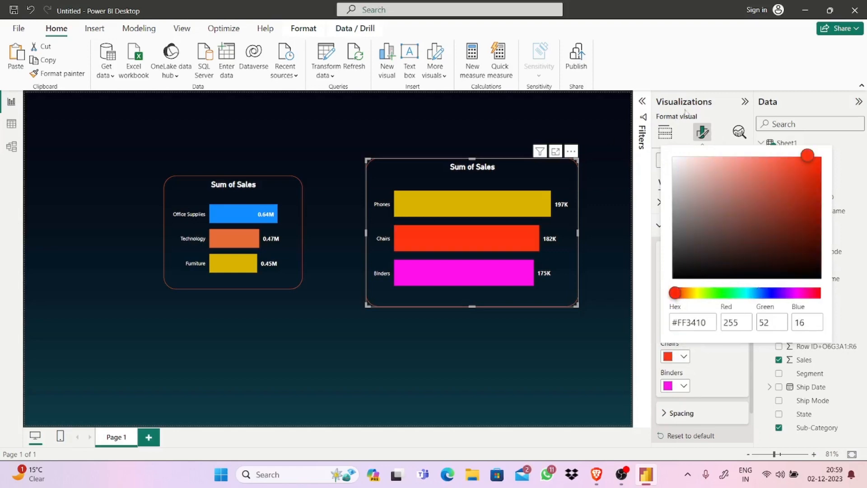
pyautogui.click(731, 101)
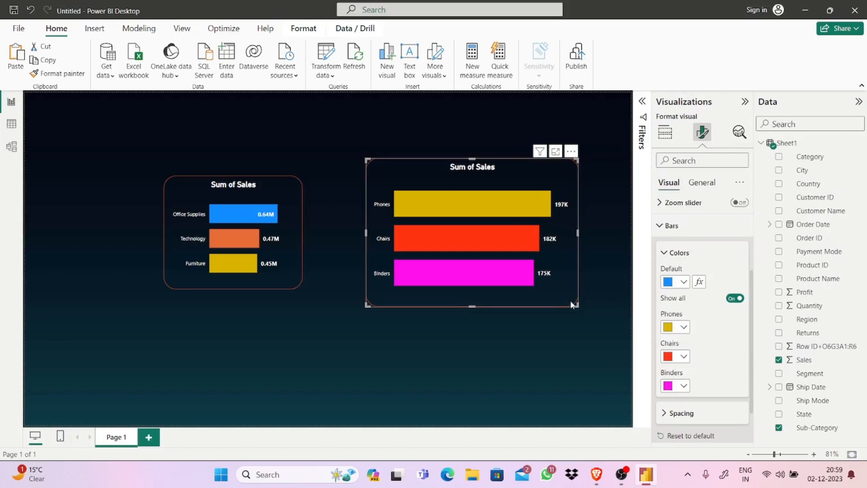
# - Shrink the Sub-Category chart to about the size of the Category chart and place it directly beside it, with tops and bottoms aligned
pyautogui.moveTo(576, 304); pyautogui.dragTo(507, 287)
pyautogui.moveTo(471, 167); pyautogui.dragTo(434, 184)
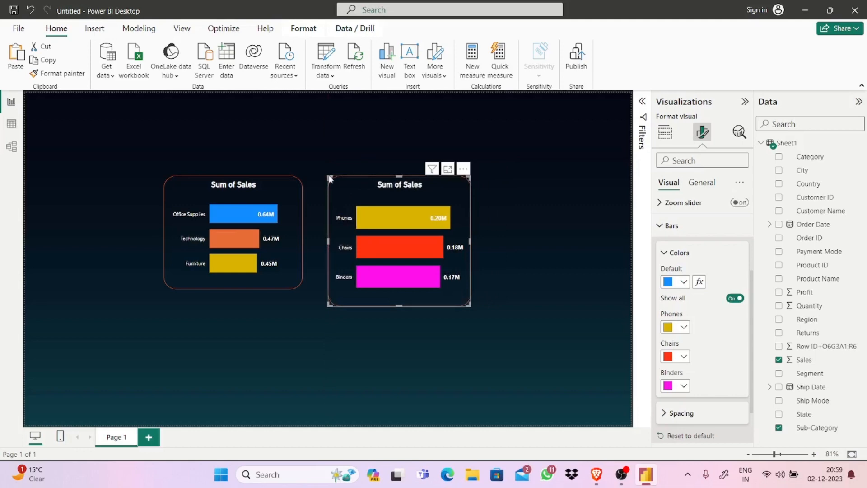
pyautogui.click(327, 295)
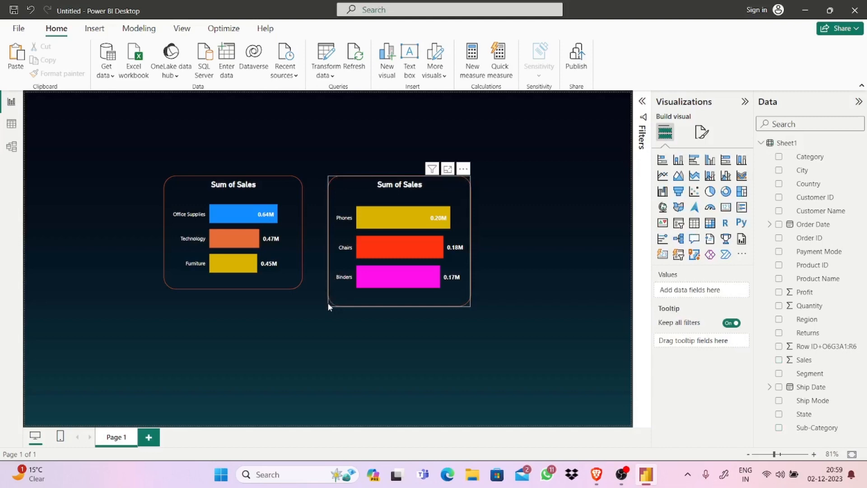
pyautogui.click(339, 289)
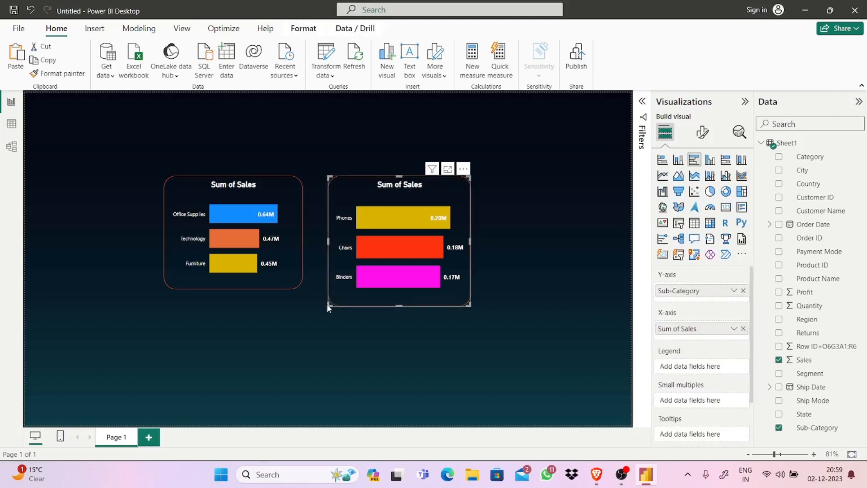
pyautogui.click(329, 304)
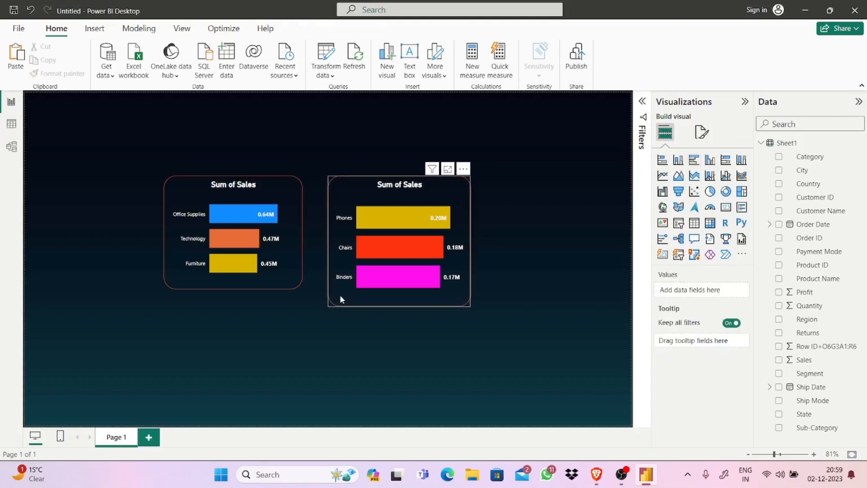
pyautogui.moveTo(340, 300); pyautogui.dragTo(355, 283)
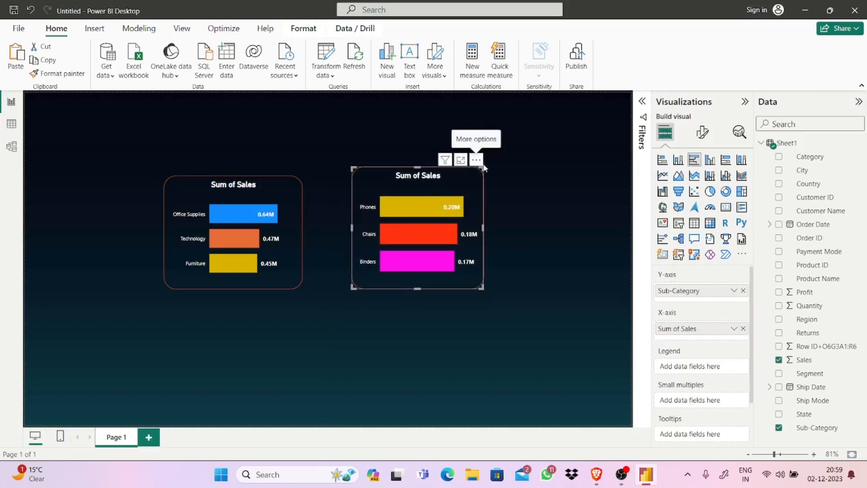
pyautogui.moveTo(482, 168); pyautogui.dragTo(408, 191)
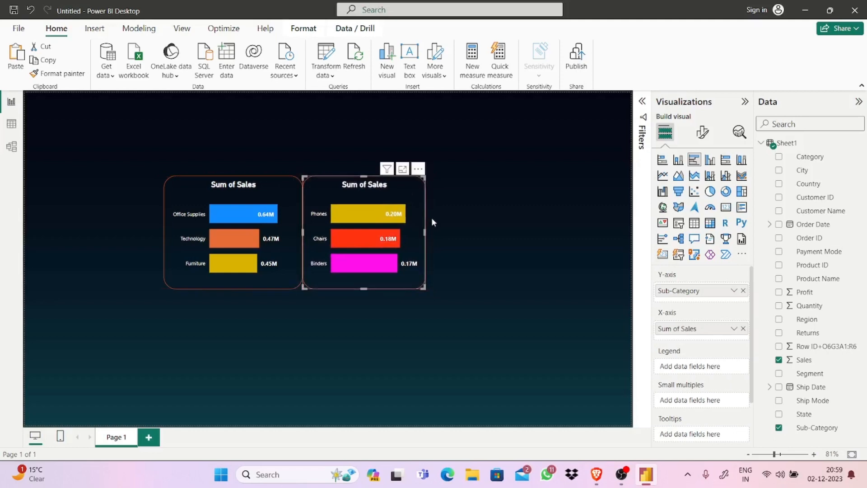
pyautogui.moveTo(426, 231); pyautogui.dragTo(438, 231)
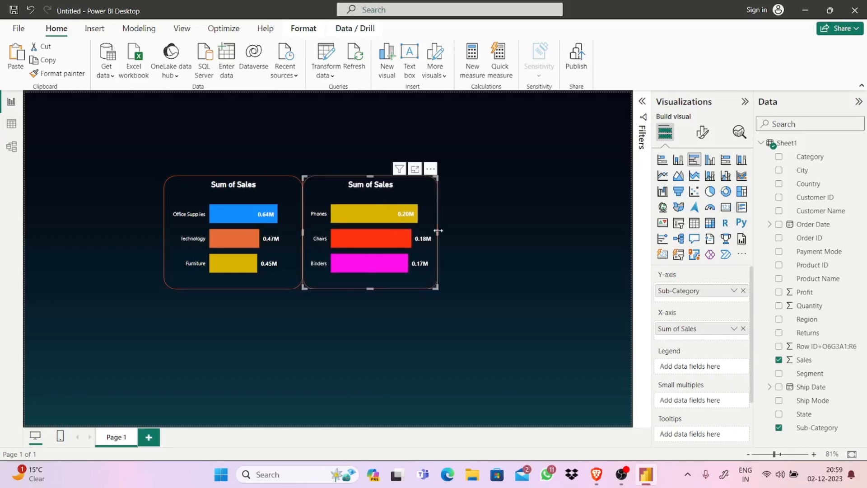
pyautogui.click(467, 198)
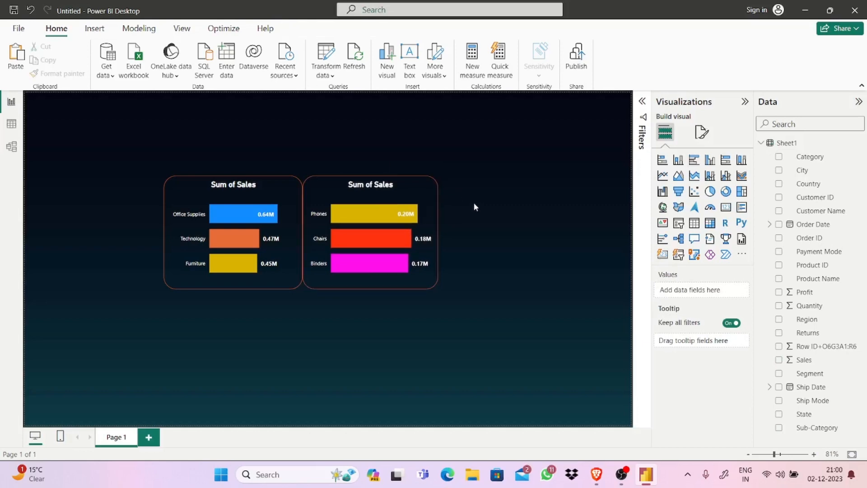
# - Clear the title text of the Sub-Category chart
pyautogui.click(389, 189)
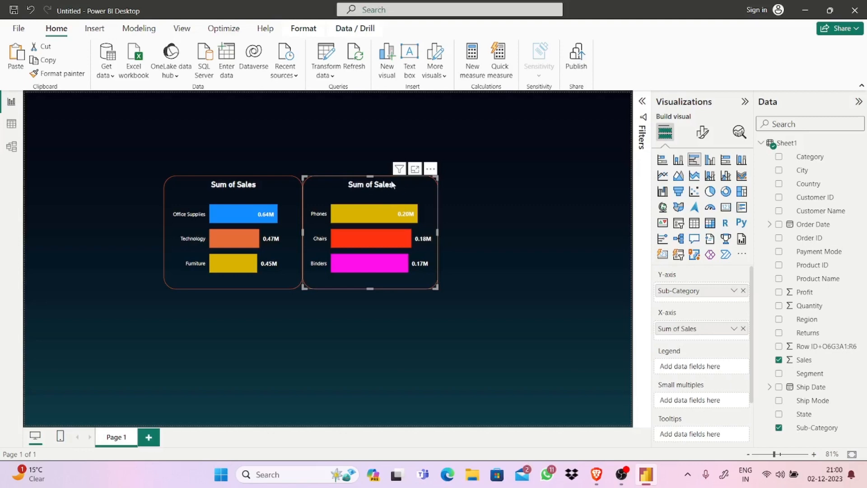
pyautogui.moveTo(411, 222)
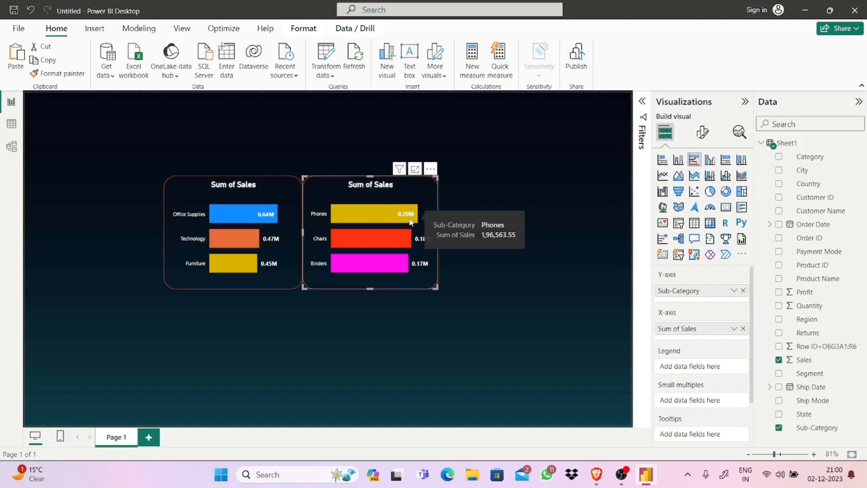
pyautogui.click(702, 132)
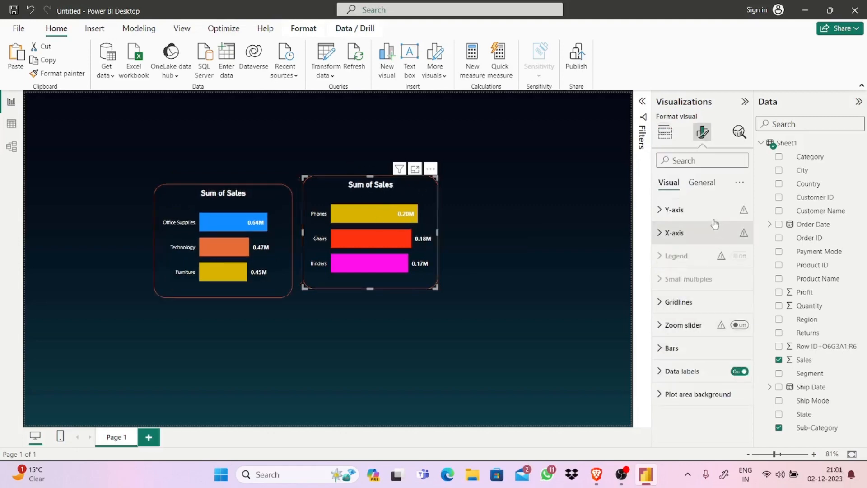
pyautogui.click(709, 186)
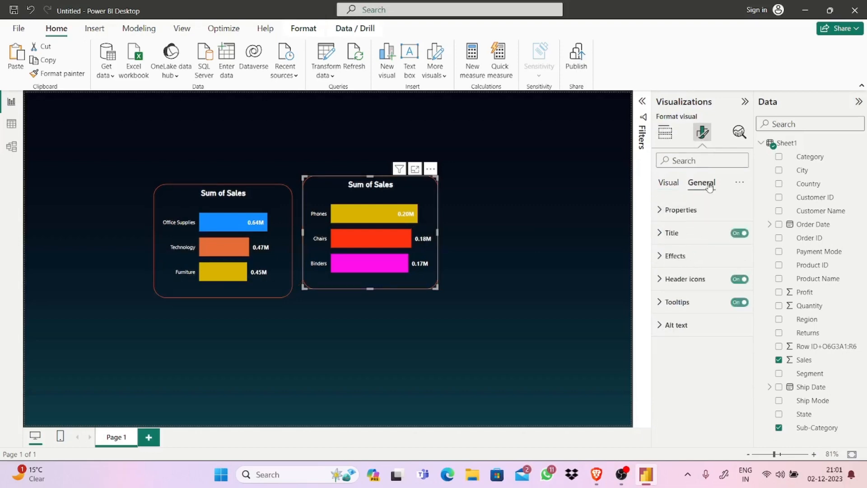
pyautogui.click(690, 233)
pyautogui.tripleClick(707, 290)
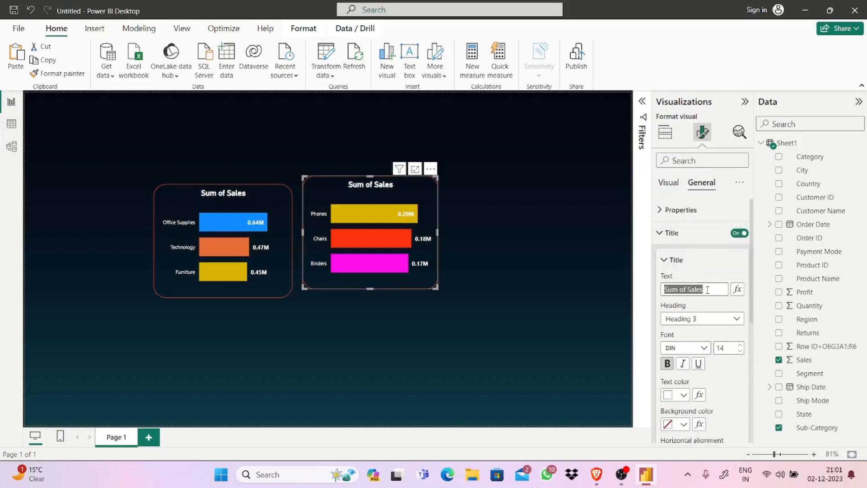
pyautogui.press('BackSpace')
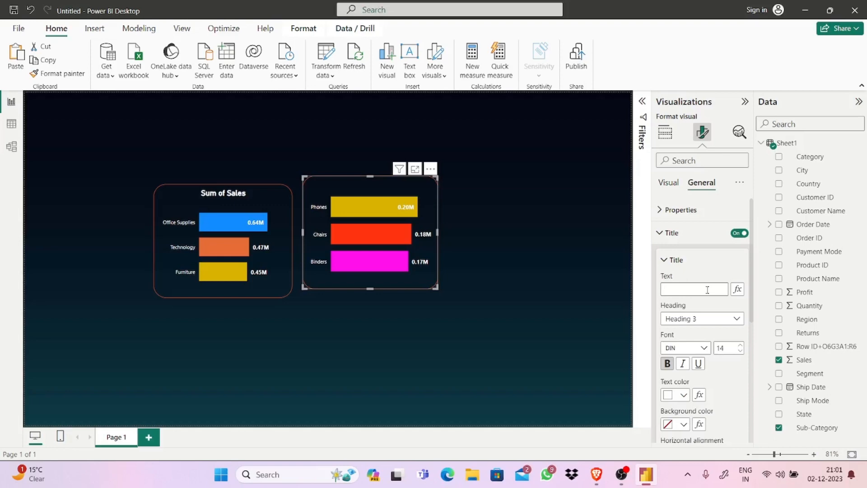
pyautogui.write('23')
pyautogui.press('BackSpace')
pyautogui.press('BackSpace')
pyautogui.write('s')
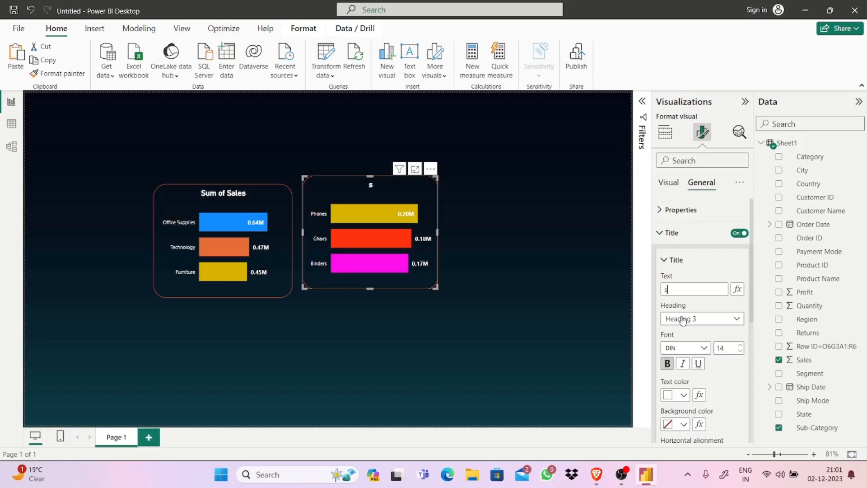
pyautogui.write('a')
pyautogui.press('BackSpace')
pyautogui.press('BackSpace')
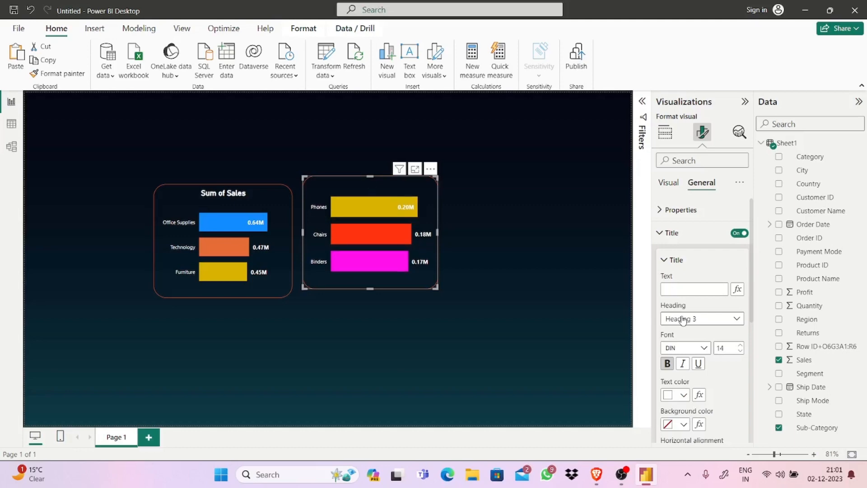
# - Set the Sub-Category chart's title to "Sales by Subcategory"
pyautogui.write('S')
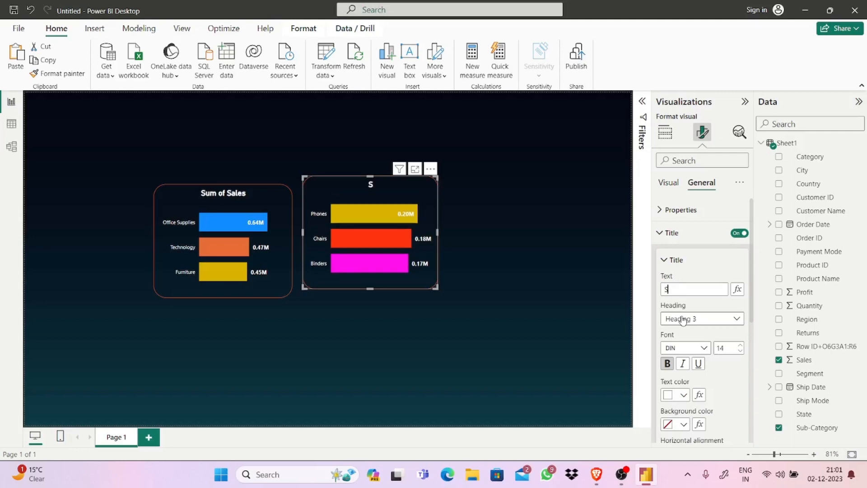
pyautogui.write('ales by Subcs')
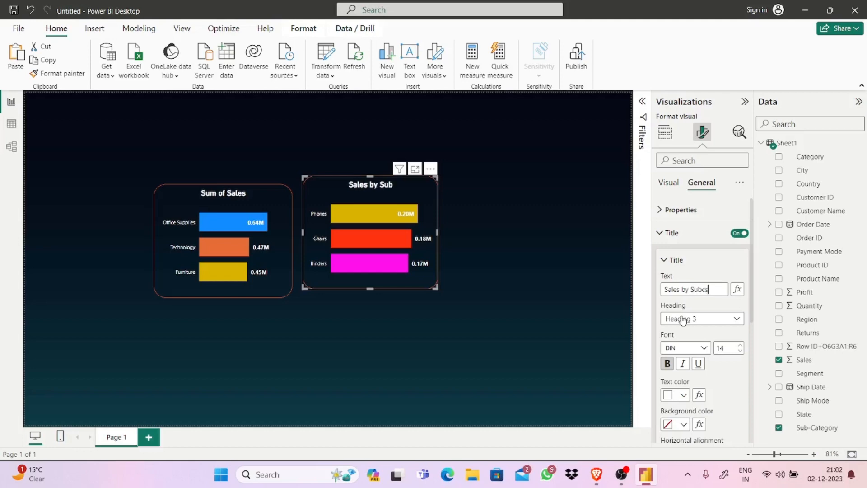
pyautogui.press('BackSpace')
pyautogui.write('atogrie')
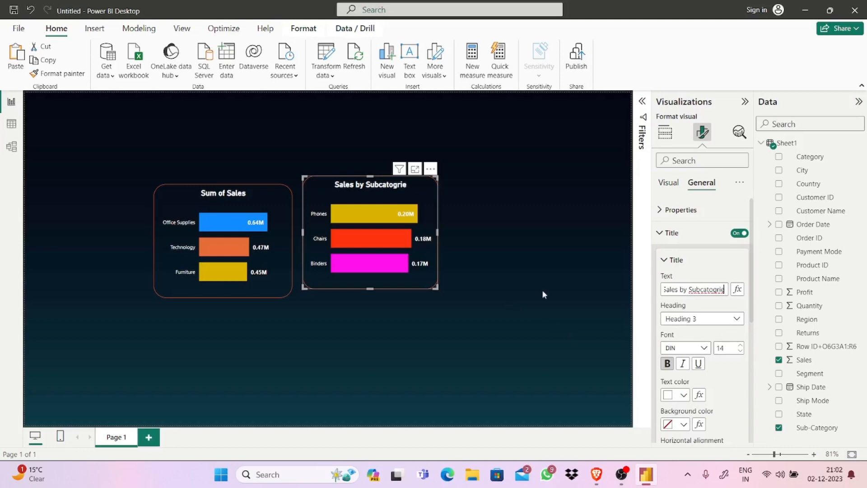
pyautogui.click(680, 260)
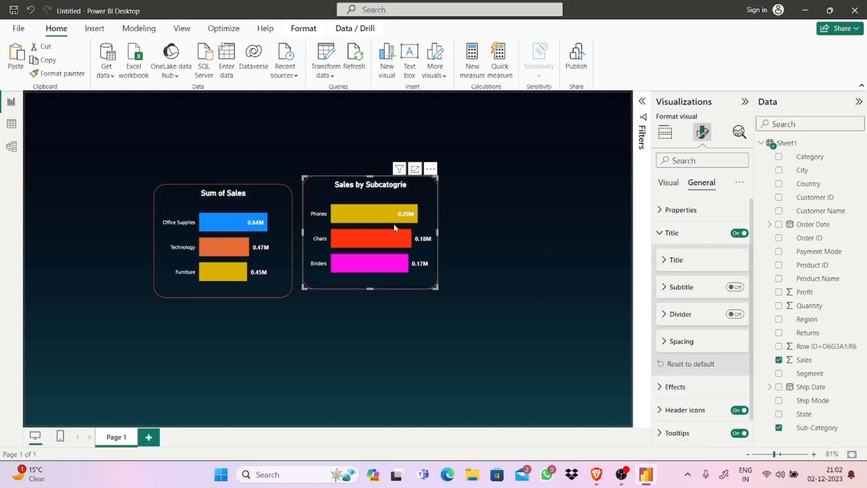
pyautogui.click(676, 260)
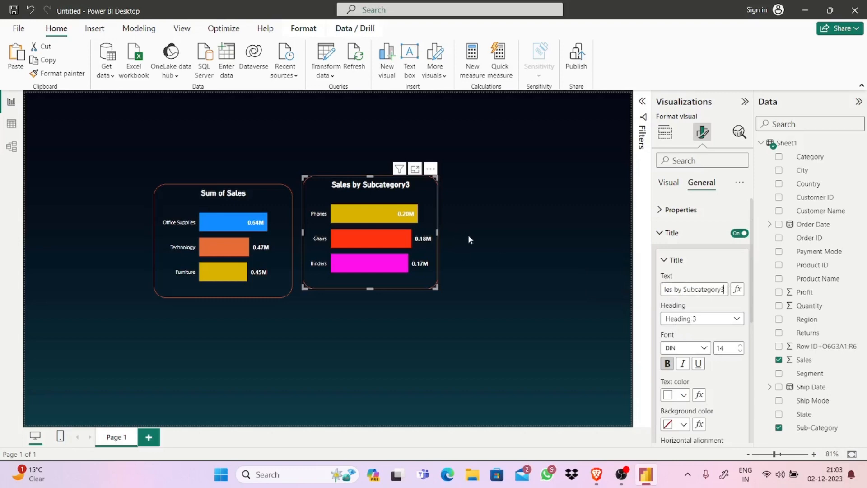
pyautogui.press('BackSpace')
pyautogui.click(667, 262)
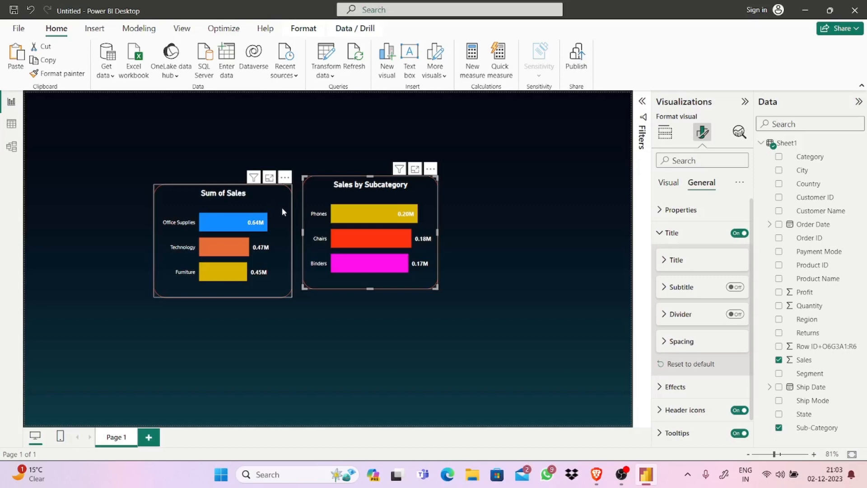
# - Move both bar charts slightly lower, aligning their tops and leaving a small gap between them
pyautogui.moveTo(349, 237); pyautogui.dragTo(353, 257)
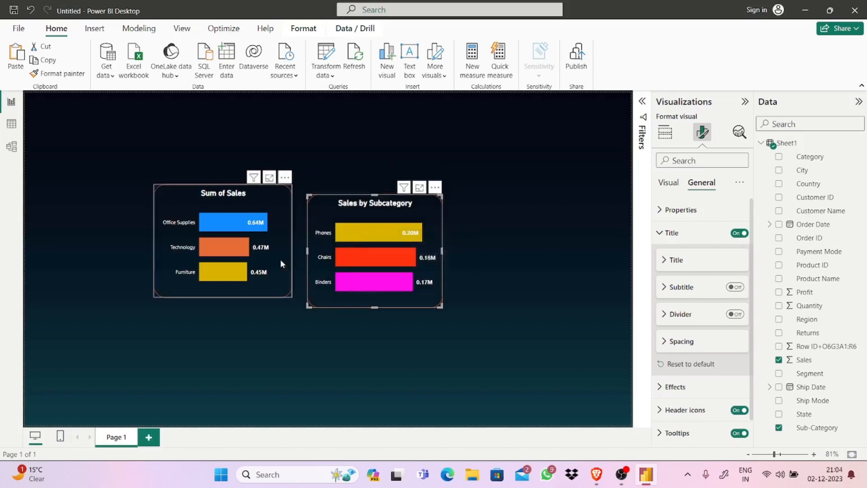
pyautogui.moveTo(281, 259); pyautogui.dragTo(280, 269)
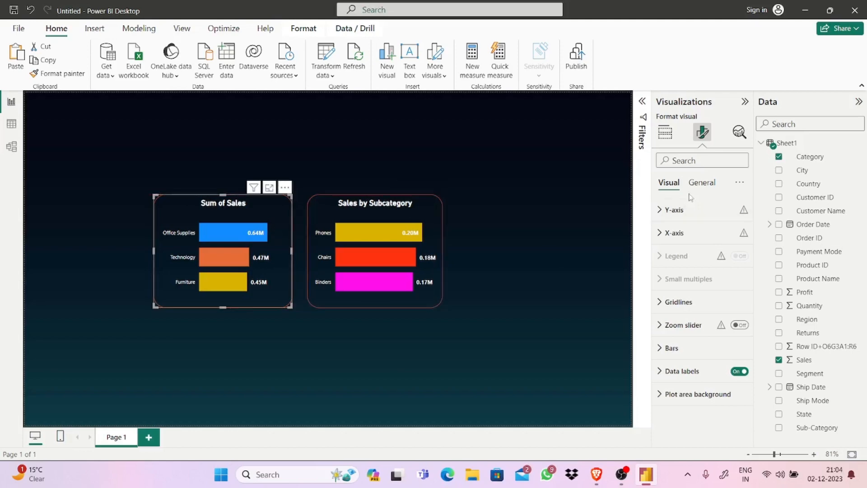
# - Clear the "Sum of Sales" title text of the Category chart
pyautogui.click(701, 183)
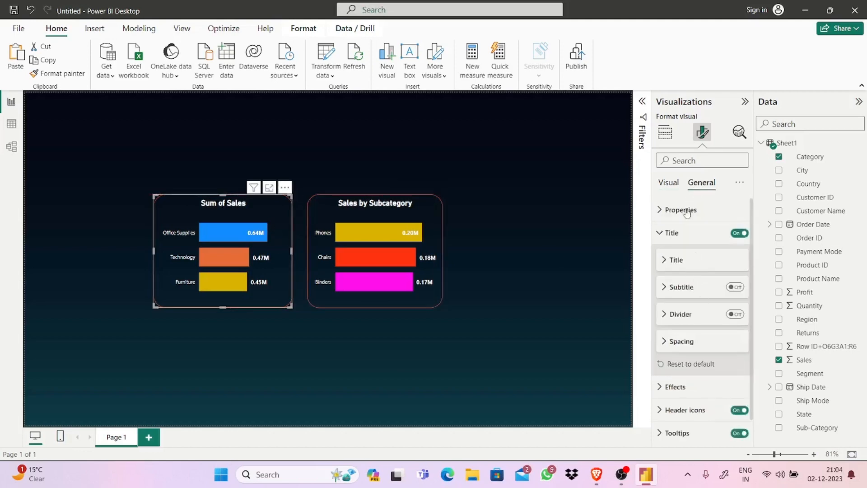
pyautogui.click(690, 260)
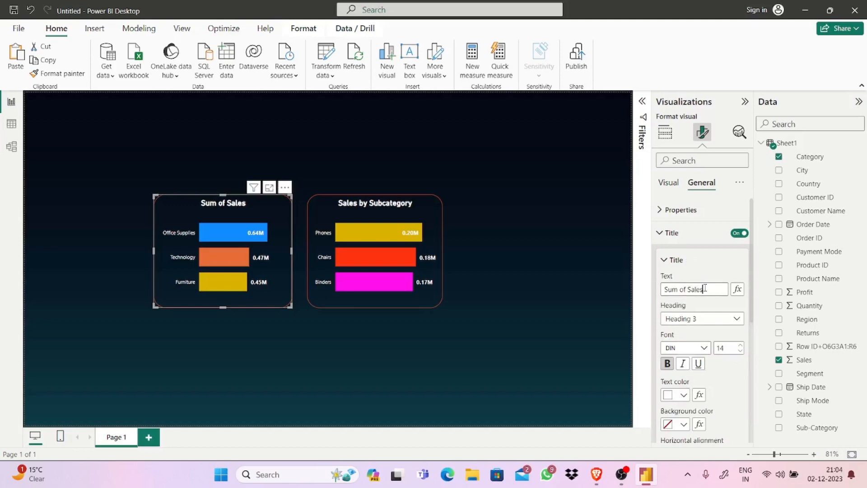
pyautogui.click(705, 288)
pyautogui.press('BackSpace')
pyautogui.press('BackSpace')
pyautogui.press('BackSpace')
pyautogui.press('BackSpace')
pyautogui.press('BackSpace')
pyautogui.press('BackSpace')
pyautogui.press('BackSpace')
pyautogui.press('BackSpace')
pyautogui.press('BackSpace')
pyautogui.press('BackSpace')
pyautogui.press('BackSpace')
pyautogui.press('BackSpace')
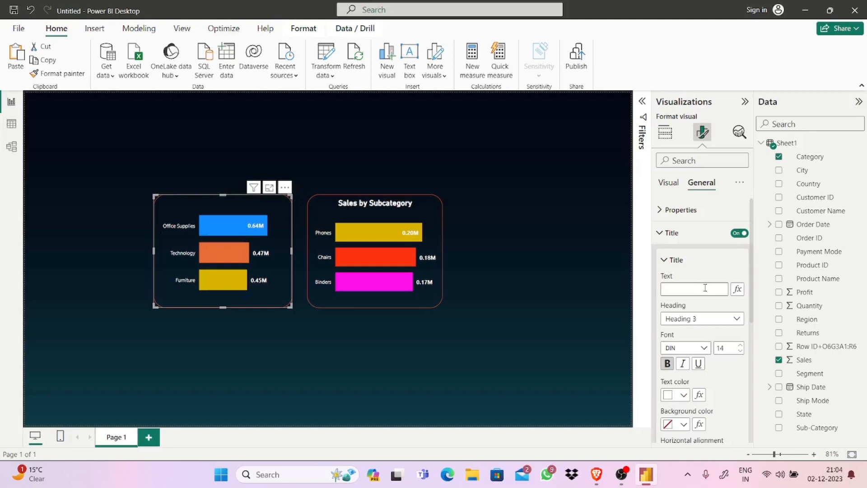
pyautogui.write('sum')
pyautogui.press('BackSpace')
pyautogui.press('BackSpace')
pyautogui.press('BackSpace')
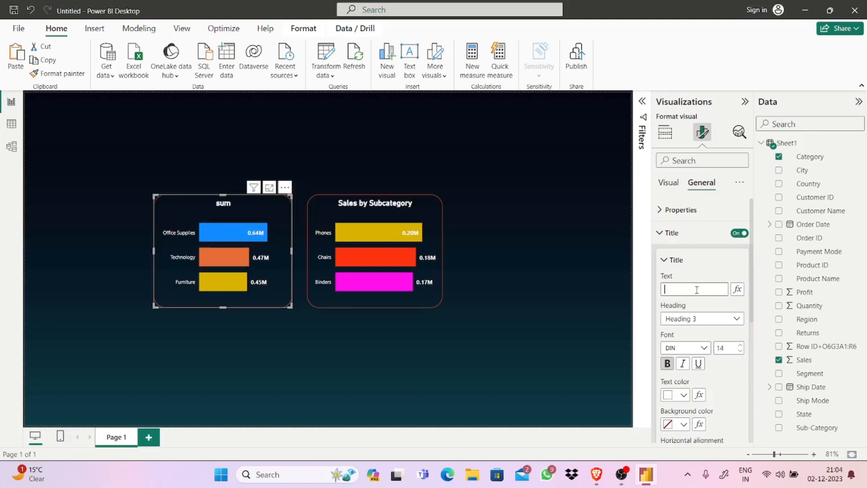
# - Set the Category chart's title to "Sales by Category"
pyautogui.click(709, 234)
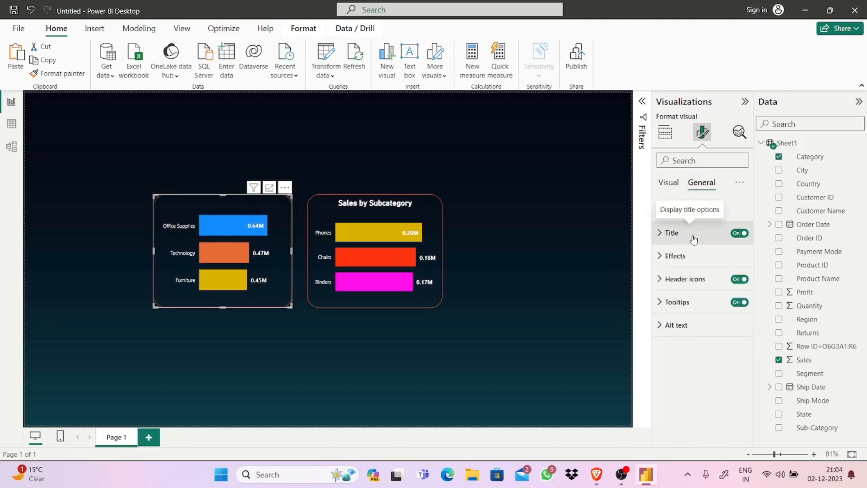
pyautogui.click(694, 238)
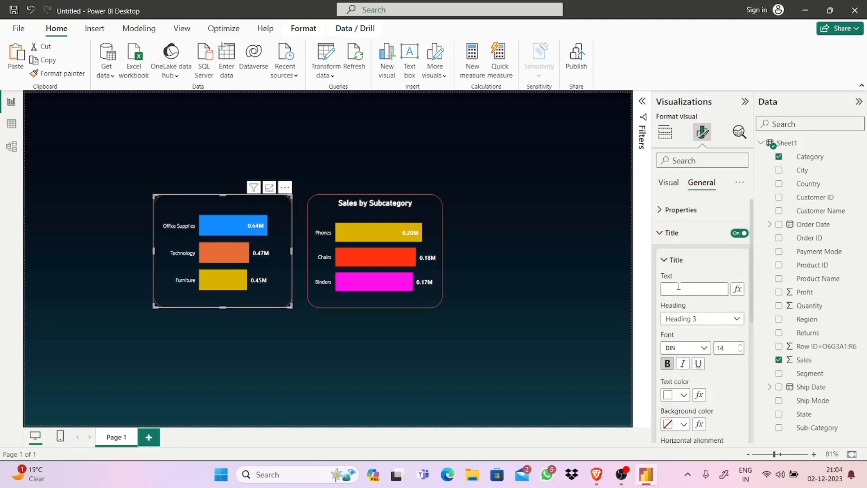
pyautogui.write('Sal')
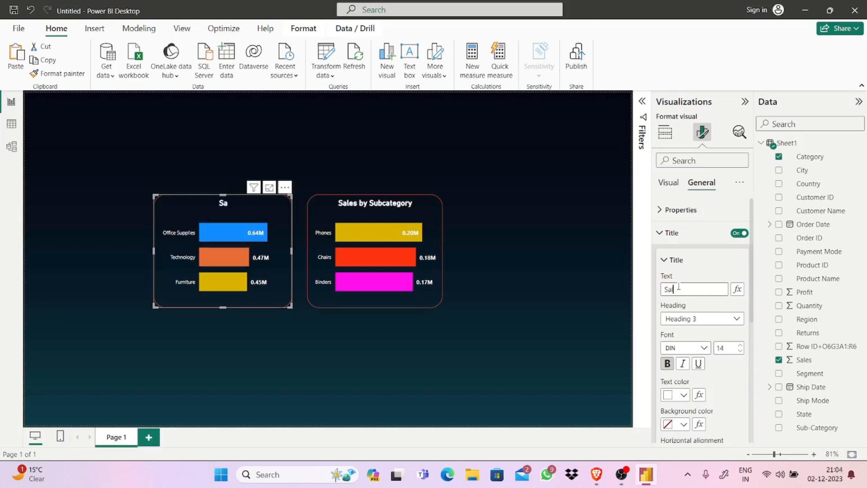
pyautogui.write('es by Category')
pyautogui.click(520, 274)
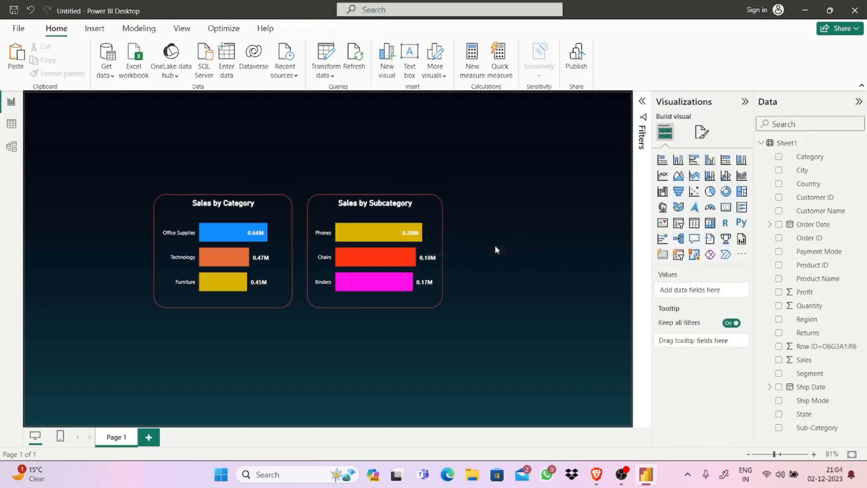
# - Duplicate the Category bar chart and place the copy to the right of the Sub-Category chart
pyautogui.click(375, 297)
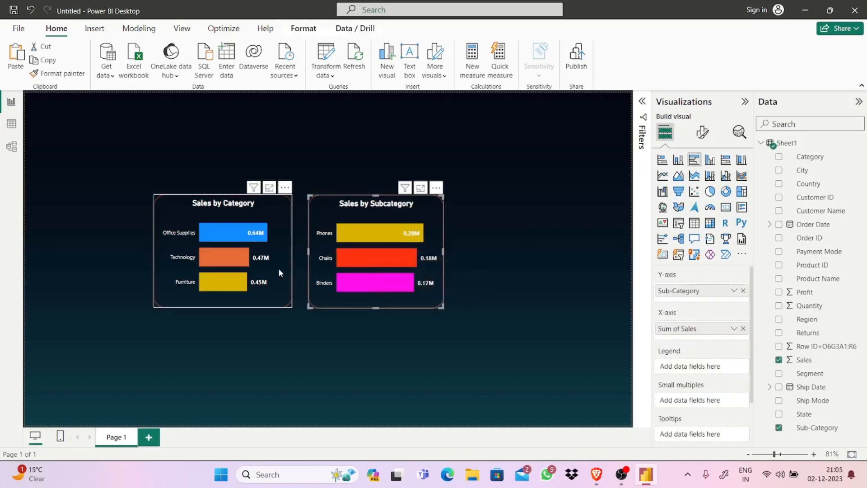
pyautogui.click(279, 271)
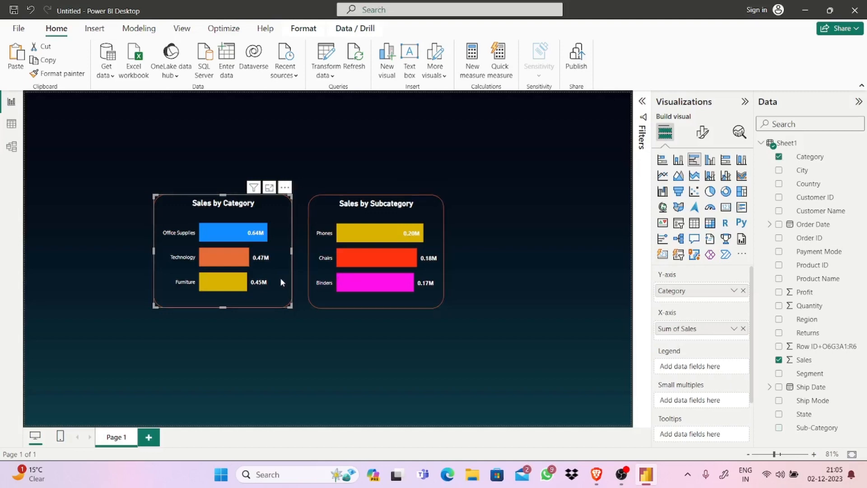
pyautogui.moveTo(280, 277); pyautogui.dragTo(599, 270)
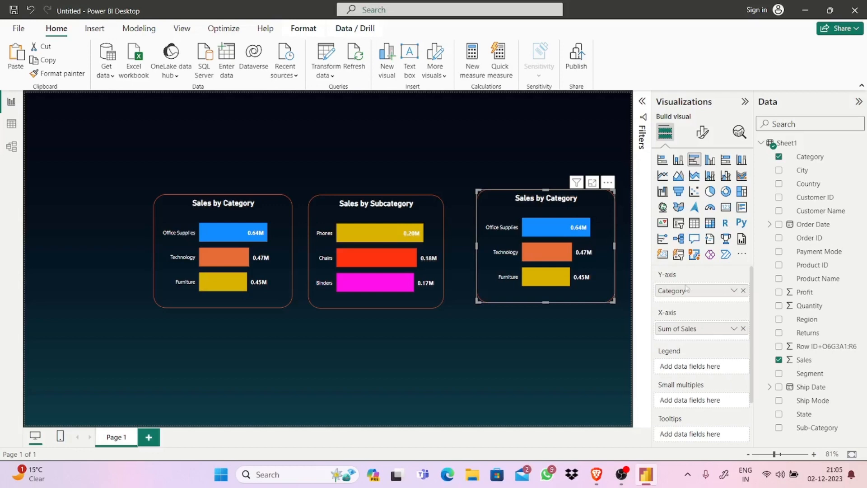
# - Replace Category with Ship Mode on the Y-axis of the duplicated chart
pyautogui.click(802, 389)
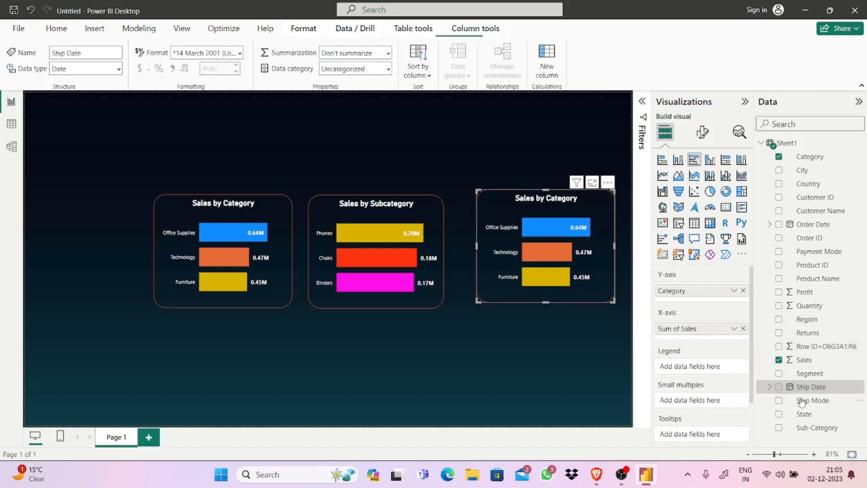
pyautogui.moveTo(802, 401); pyautogui.dragTo(703, 294)
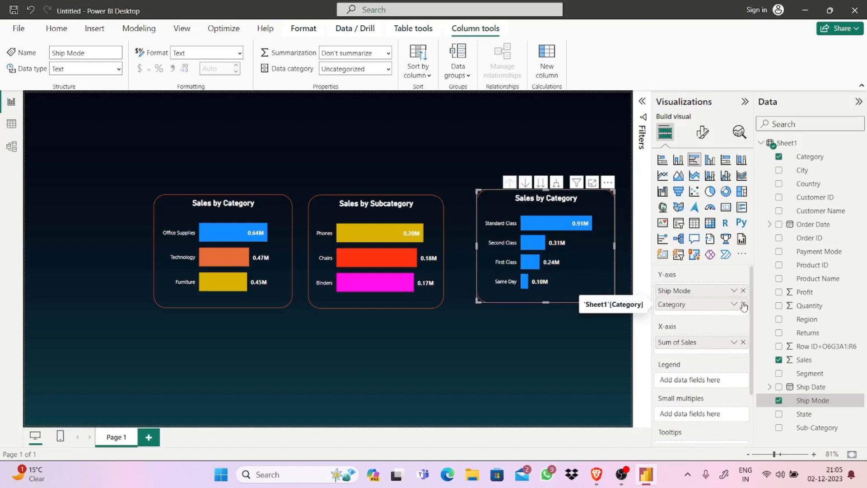
pyautogui.click(743, 305)
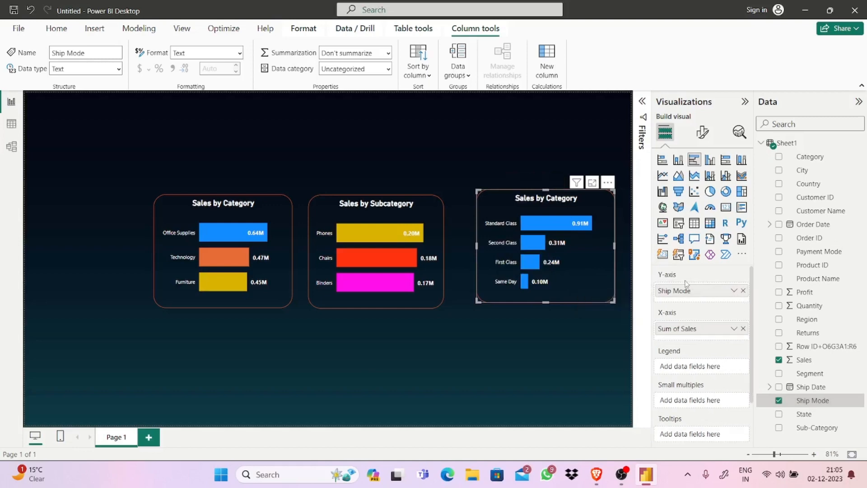
# - Move the Ship Mode chart closer to the Sub-Category chart and line it up with the other two charts
pyautogui.moveTo(577, 264); pyautogui.dragTo(565, 270)
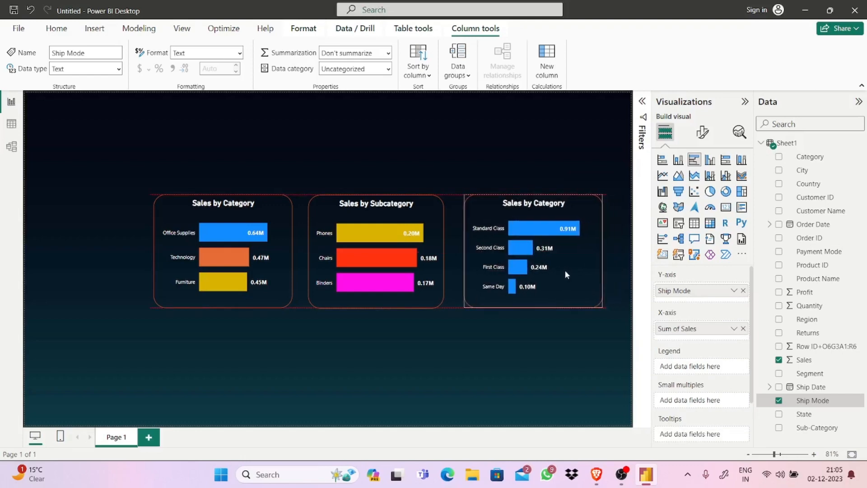
pyautogui.moveTo(565, 270); pyautogui.dragTo(565, 269)
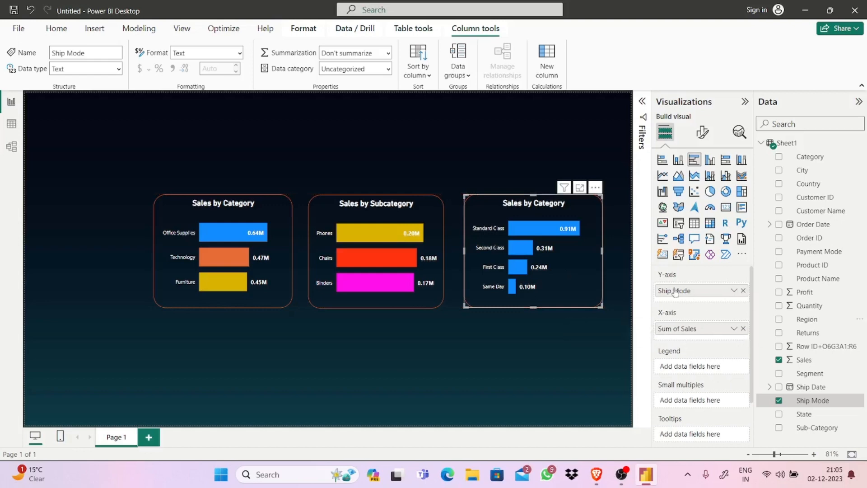
pyautogui.moveTo(565, 248)
pyautogui.mouseDown()
pyautogui.moveTo(566, 259)
pyautogui.moveTo(561, 250)
pyautogui.mouseUp()
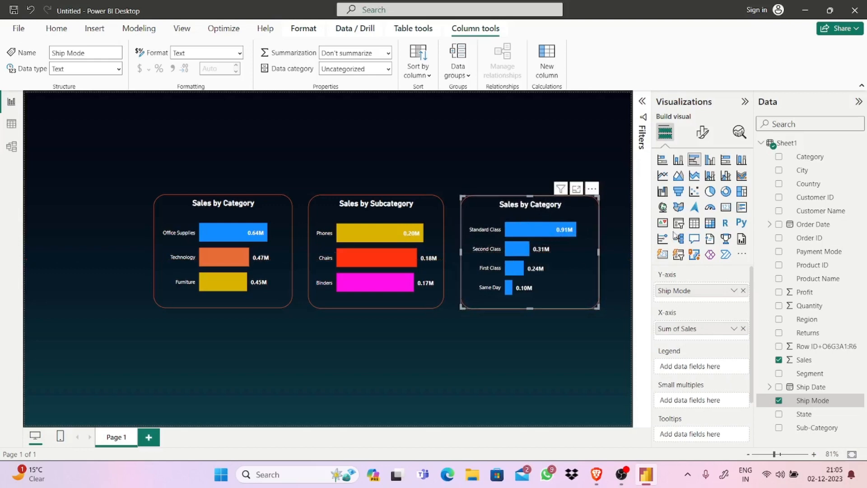
# - Color the Standard Class bar of the Ship Mode chart red
pyautogui.click(702, 133)
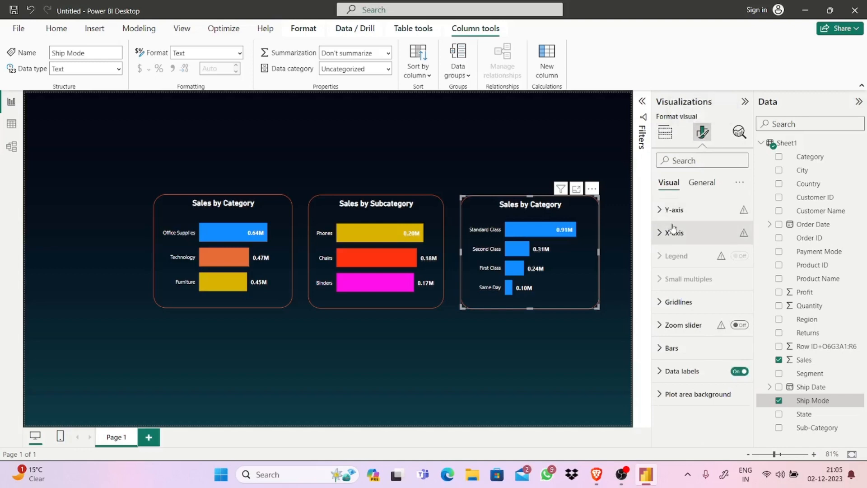
pyautogui.click(677, 347)
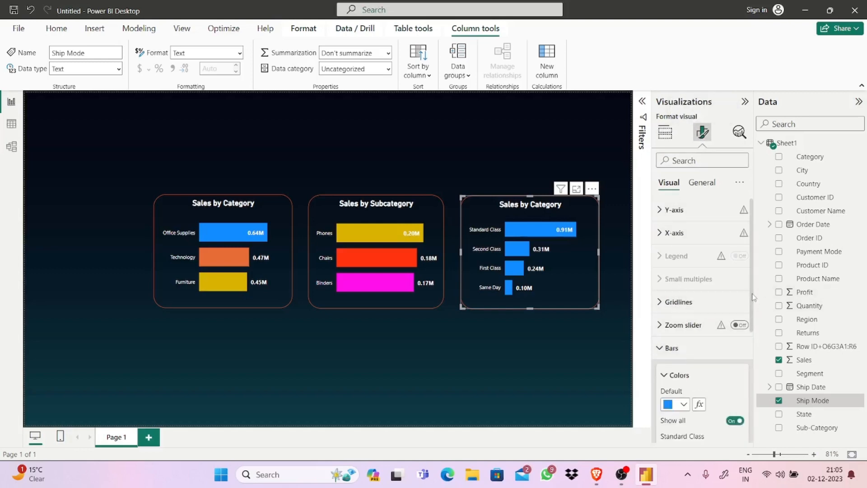
pyautogui.moveTo(753, 297); pyautogui.dragTo(758, 371)
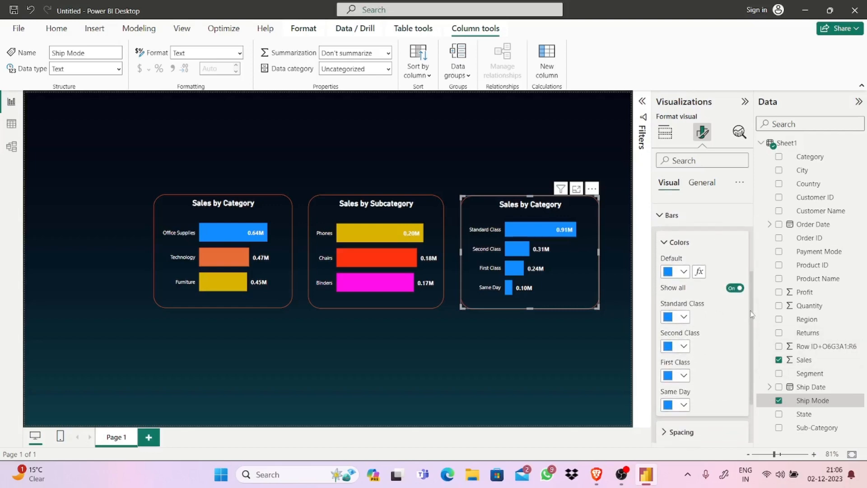
pyautogui.scroll(-1, 750, 309)
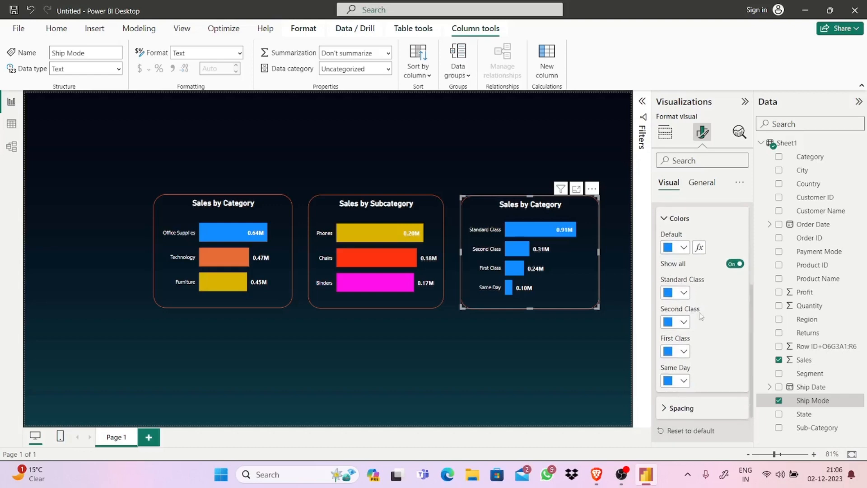
pyautogui.click(679, 294)
pyautogui.click(681, 249)
# - Give the Second Class bar the custom blue color #3720E7
pyautogui.click(682, 325)
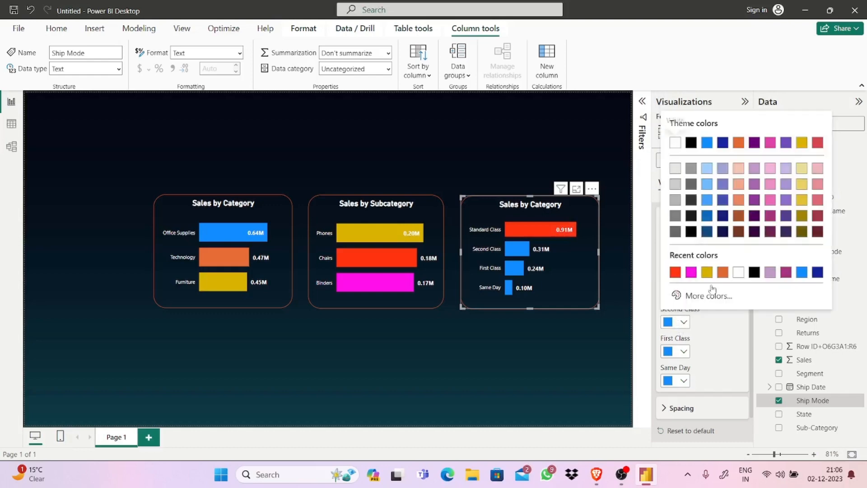
pyautogui.click(686, 296)
pyautogui.click(772, 261)
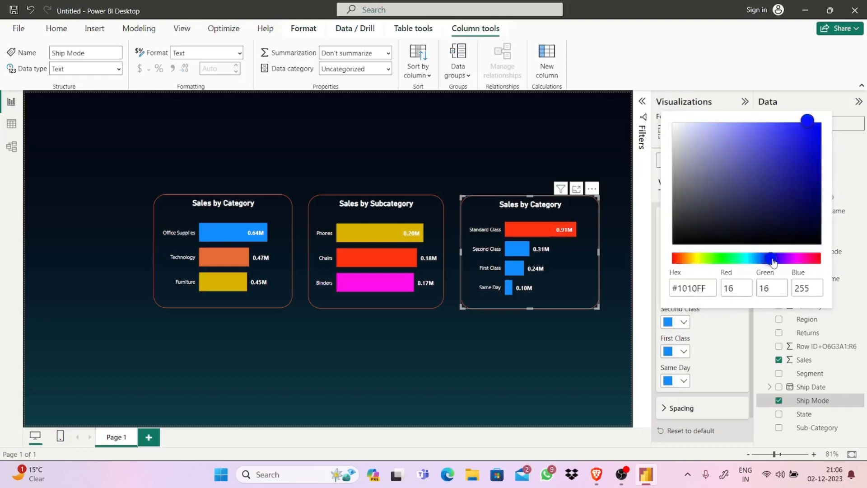
pyautogui.click(774, 261)
pyautogui.click(797, 133)
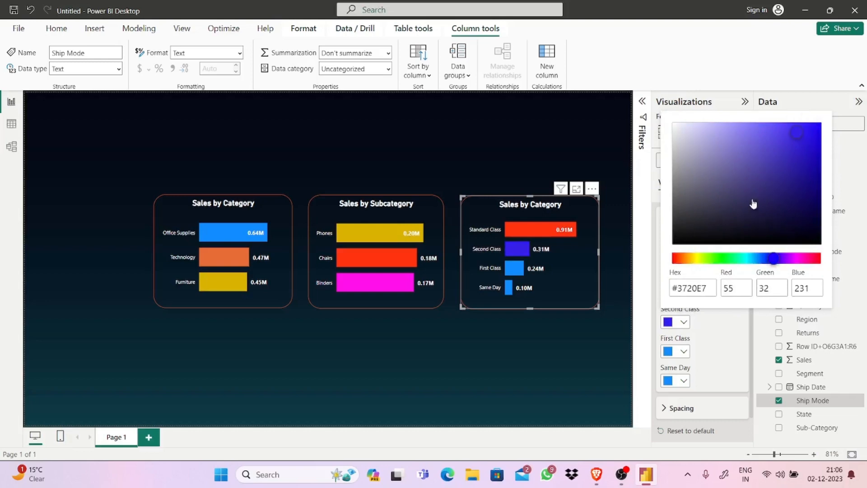
# - Color the First Class bar magenta #FF10EB and the Same Day bar custom lime green #A7FF10
pyautogui.click(683, 353)
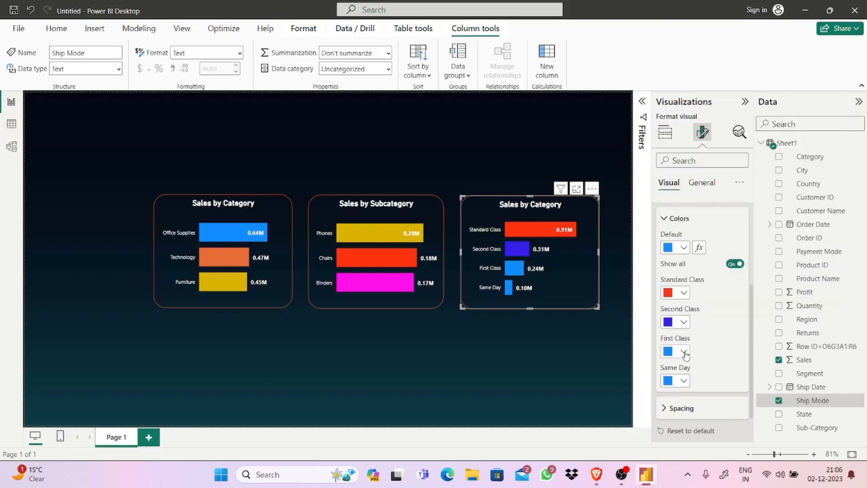
pyautogui.click(684, 352)
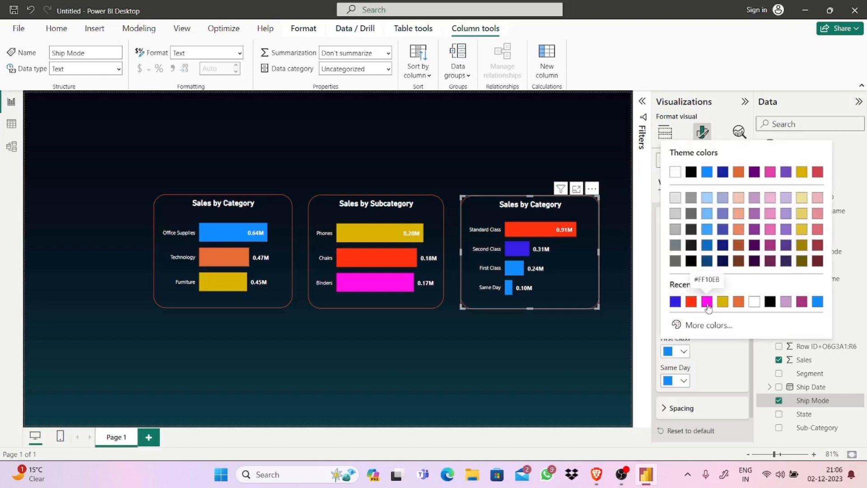
pyautogui.click(708, 302)
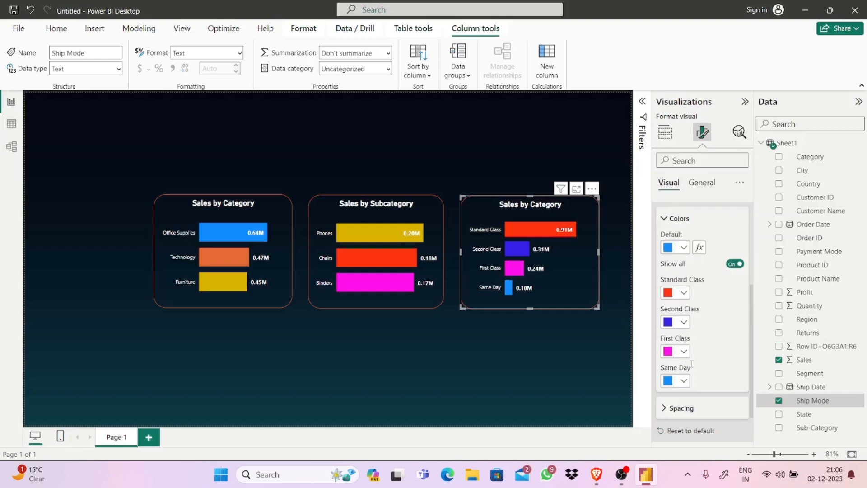
pyautogui.click(684, 380)
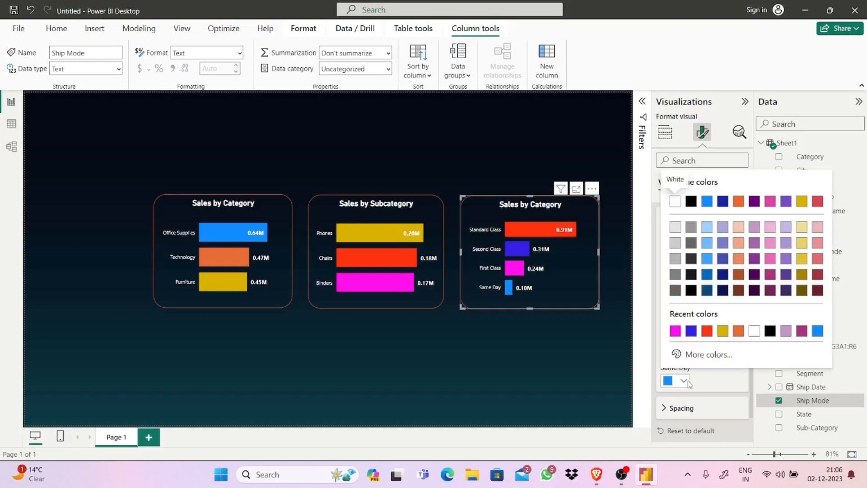
pyautogui.click(694, 360)
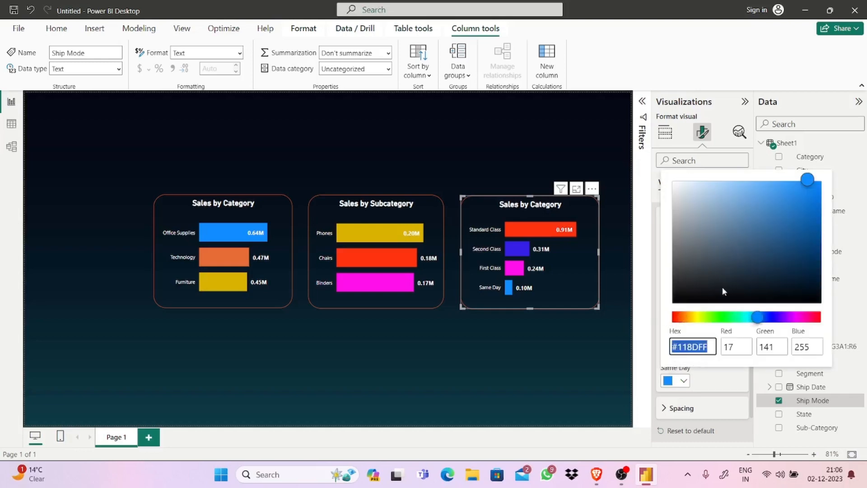
pyautogui.click(708, 318)
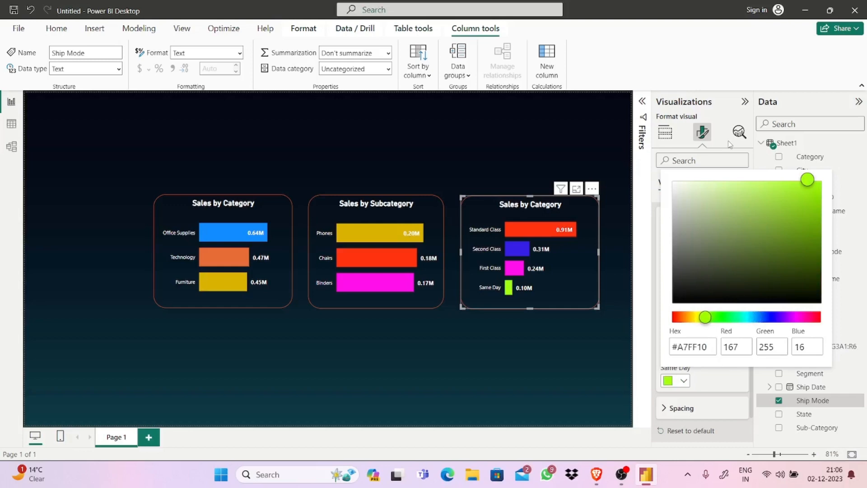
pyautogui.click(653, 195)
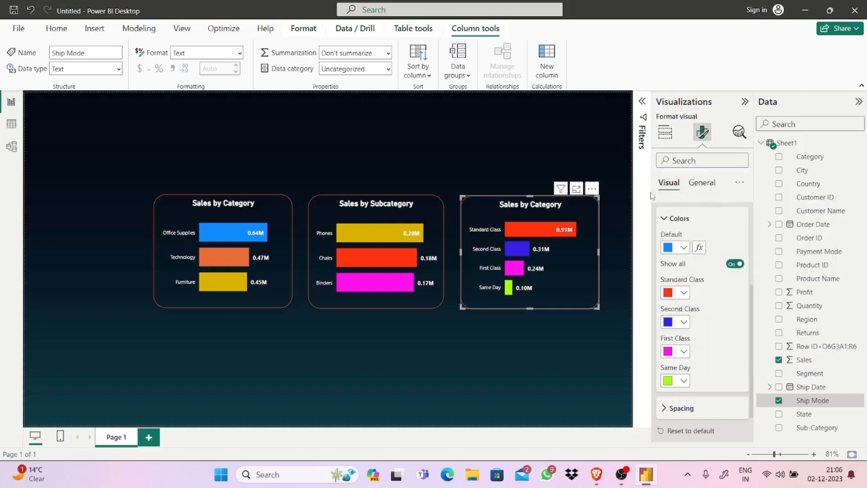
# - Change the Ship Mode chart's title to "Sales by Ship Mode"
pyautogui.click(702, 182)
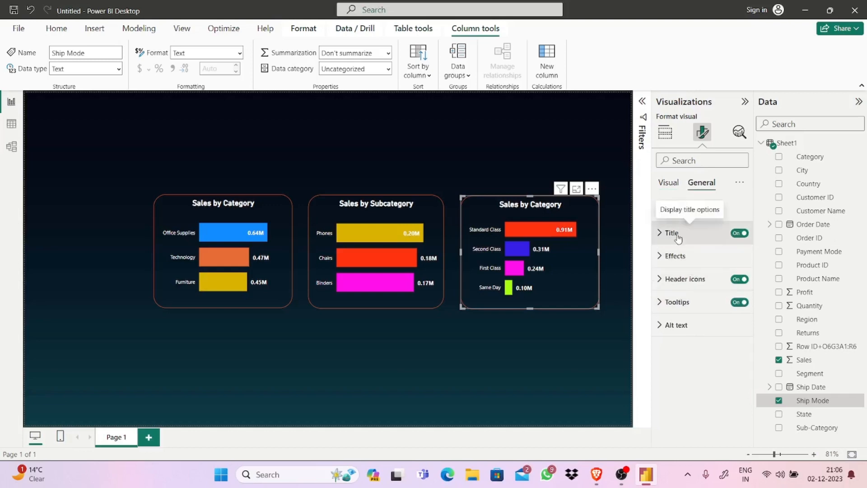
pyautogui.click(679, 241)
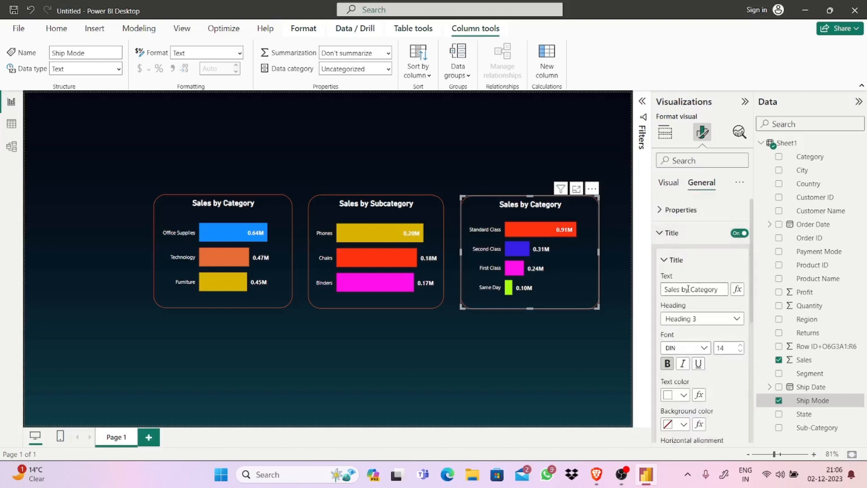
pyautogui.click(717, 290)
pyautogui.hotkey('ctrl', 'a')
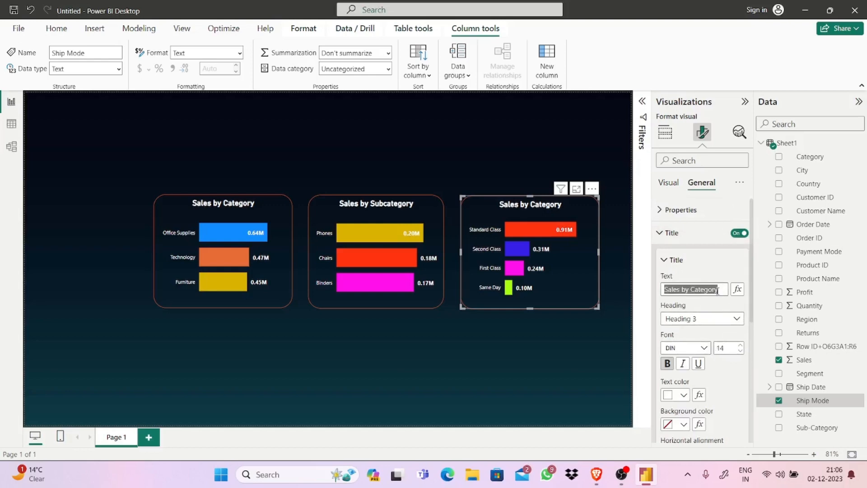
pyautogui.click(720, 291)
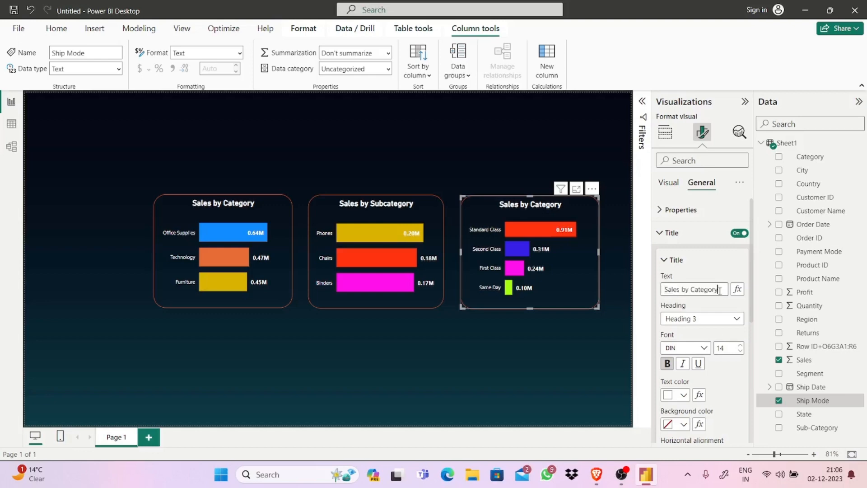
pyautogui.press('BackSpace')
pyautogui.press('BackSpace')
pyautogui.press('BackSpace')
pyautogui.press('BackSpace')
pyautogui.press('BackSpace')
pyautogui.press('BackSpace')
pyautogui.press('BackSpace')
pyautogui.press('BackSpace')
pyautogui.write('Ship Mode')
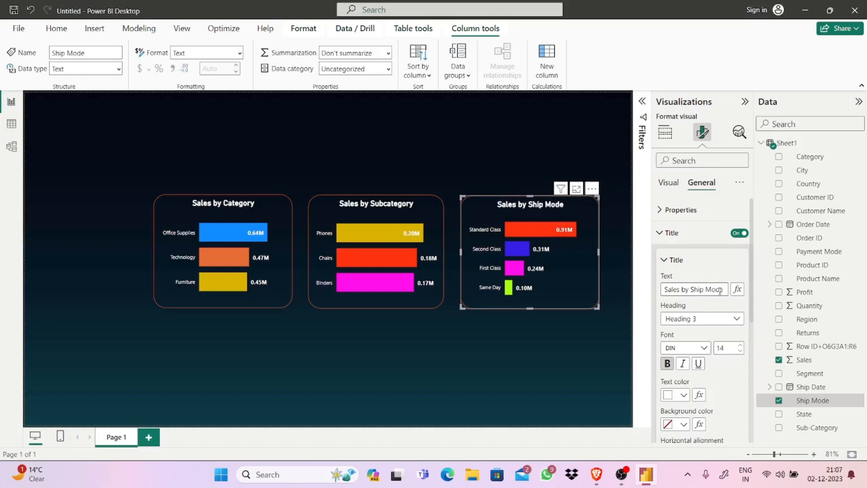
pyautogui.click(511, 160)
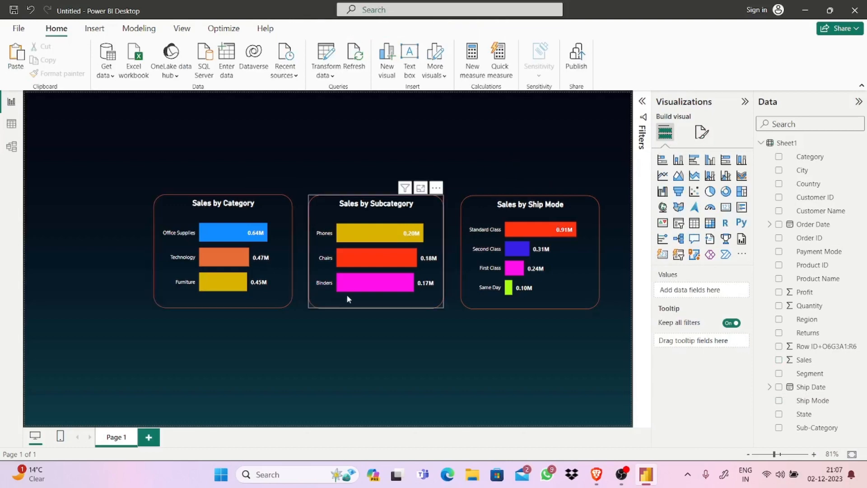
# - Nudge the Sub-Category chart slightly down to line it up with the Ship Mode chart
pyautogui.click(395, 272)
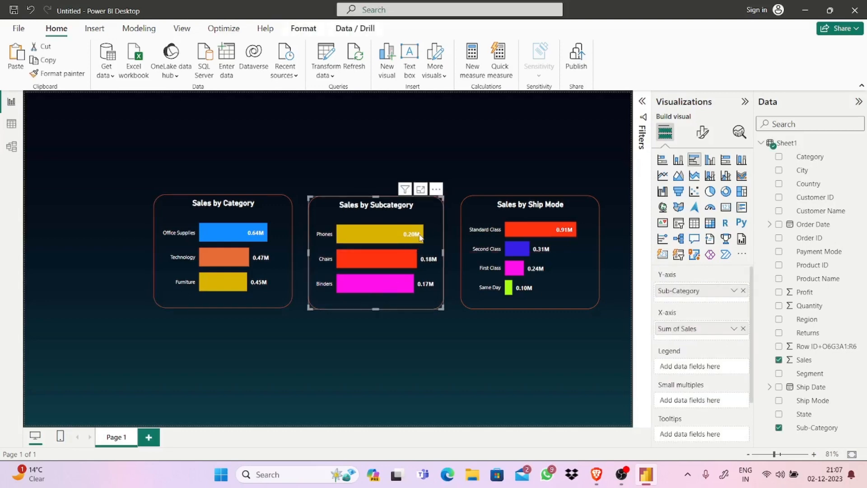
pyautogui.moveTo(420, 238)
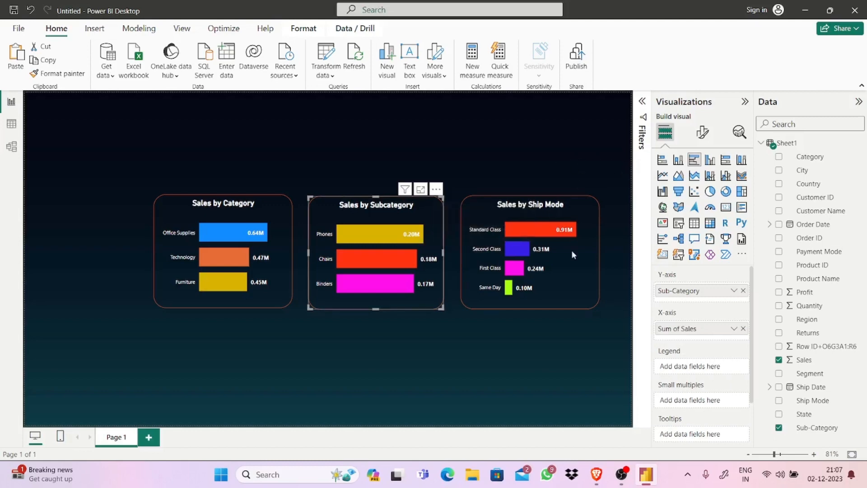
# - Add an empty area chart and place it above the Category and Subcategory bar charts
pyautogui.press('Escape')
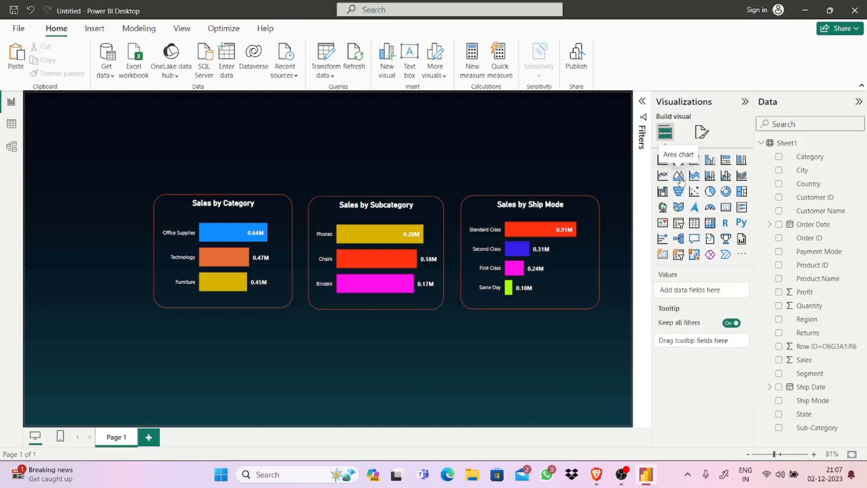
pyautogui.click(679, 176)
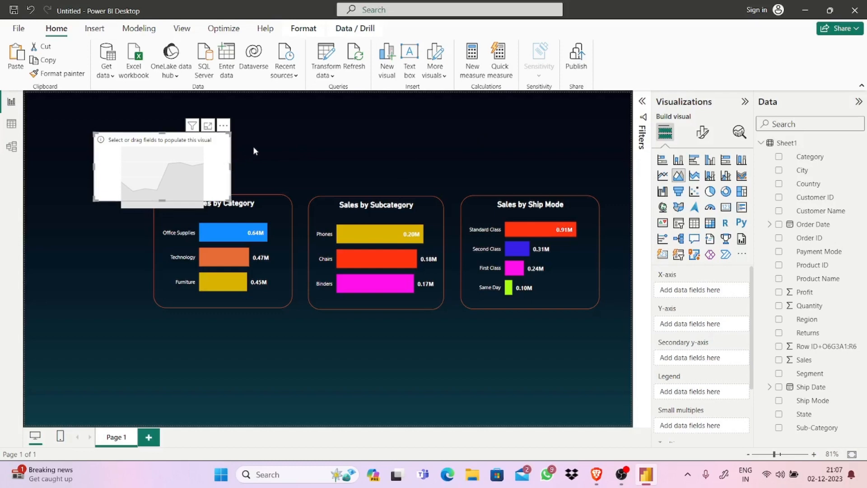
pyautogui.moveTo(158, 167); pyautogui.dragTo(256, 151)
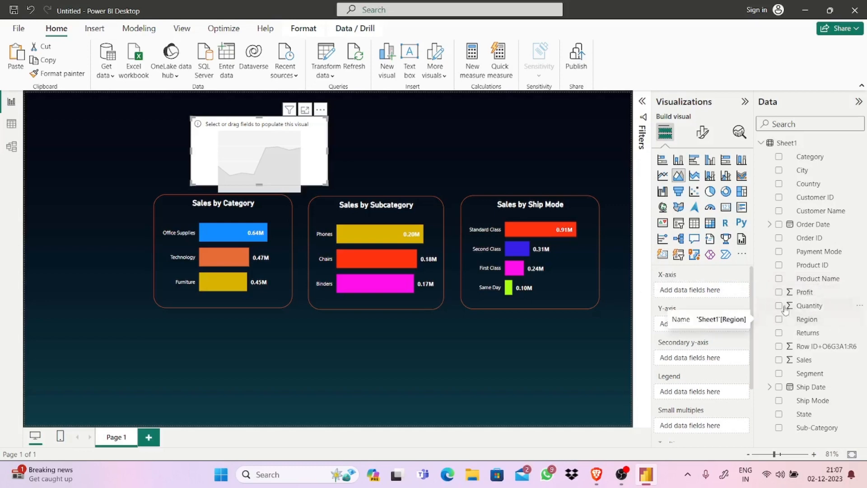
# - Line up the three bar charts in a row along the lower part of the page and reposition the empty area chart above them
pyautogui.moveTo(288, 293); pyautogui.dragTo(163, 376)
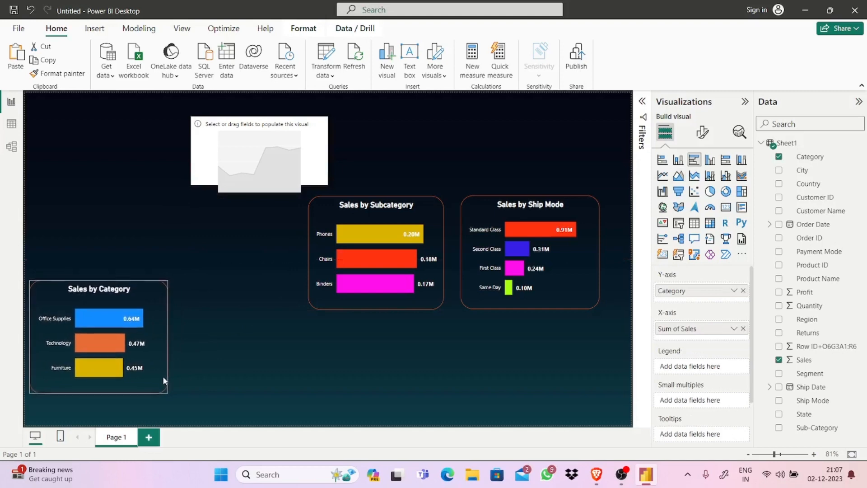
pyautogui.moveTo(253, 379); pyautogui.dragTo(246, 381)
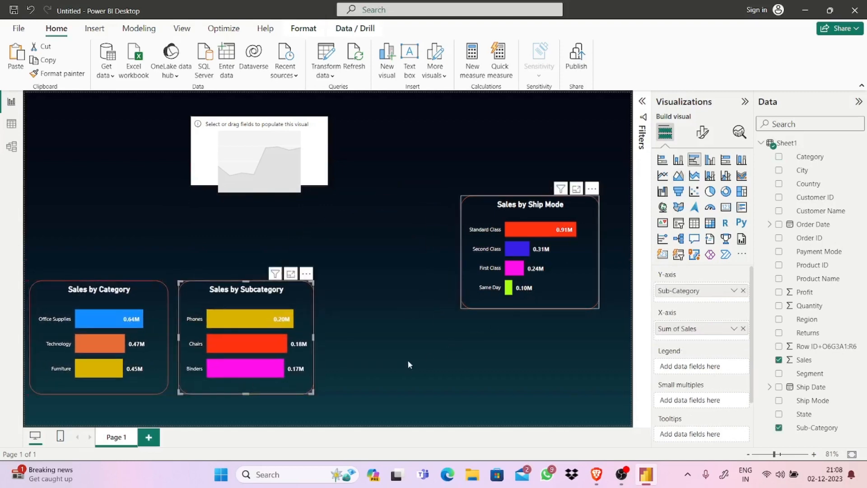
pyautogui.moveTo(527, 290); pyautogui.dragTo(395, 376)
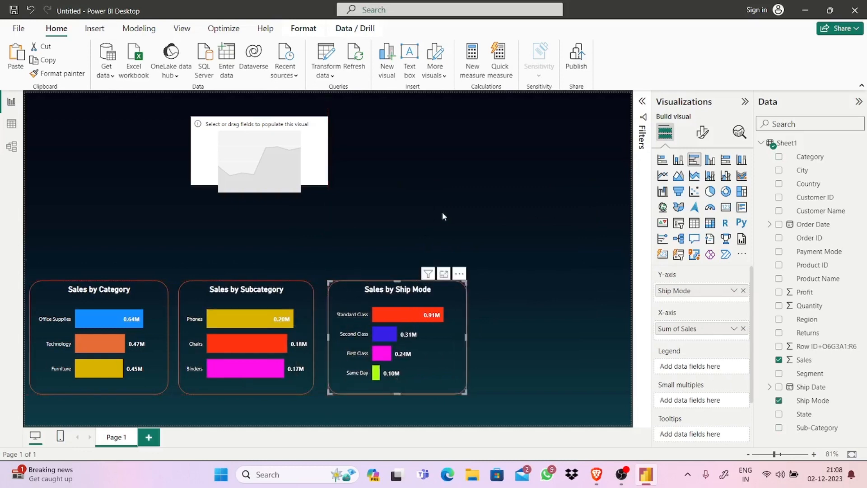
pyautogui.moveTo(306, 163); pyautogui.dragTo(409, 182)
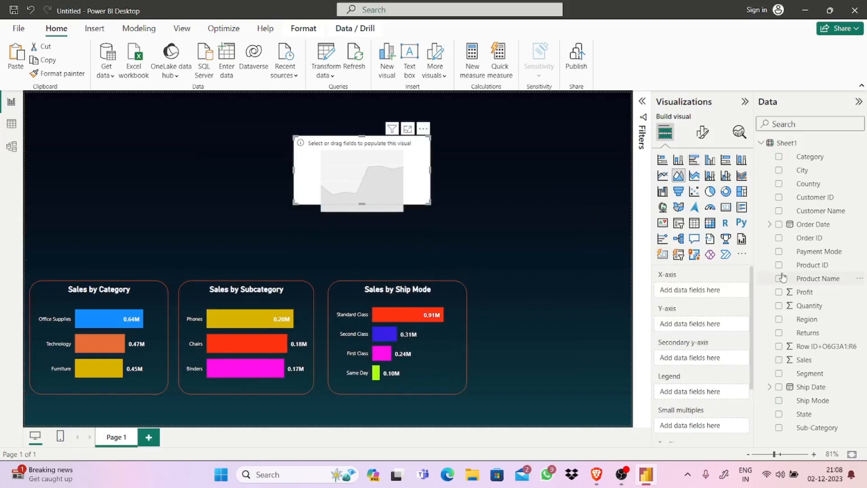
# - Put Order Date on the area chart's X-axis and keep only its Quarter level
pyautogui.moveTo(783, 277); pyautogui.dragTo(555, 255)
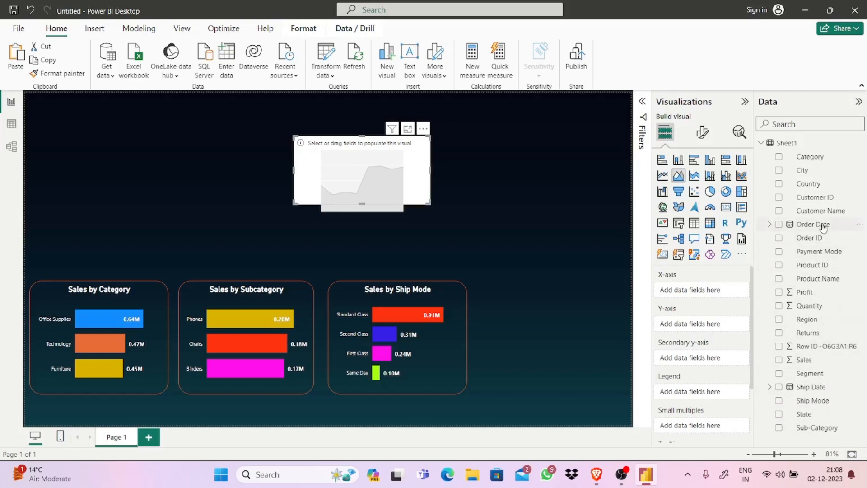
pyautogui.moveTo(823, 226); pyautogui.dragTo(714, 293)
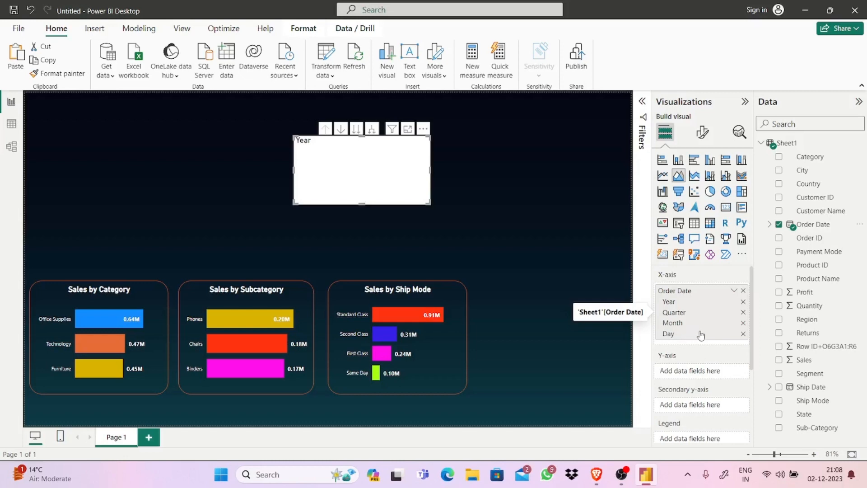
pyautogui.click(743, 301)
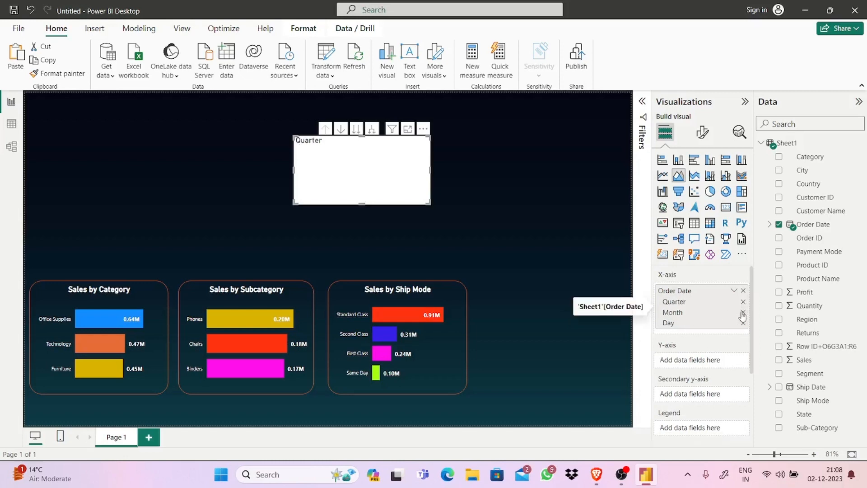
pyautogui.click(743, 313)
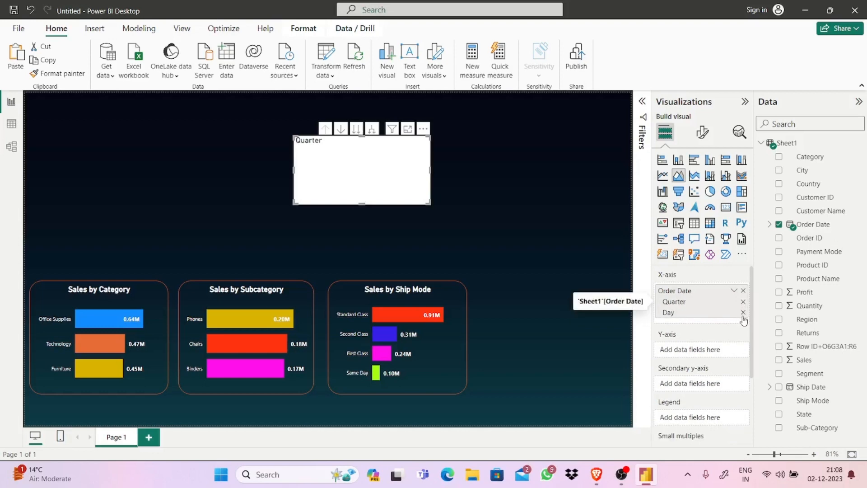
pyautogui.click(743, 313)
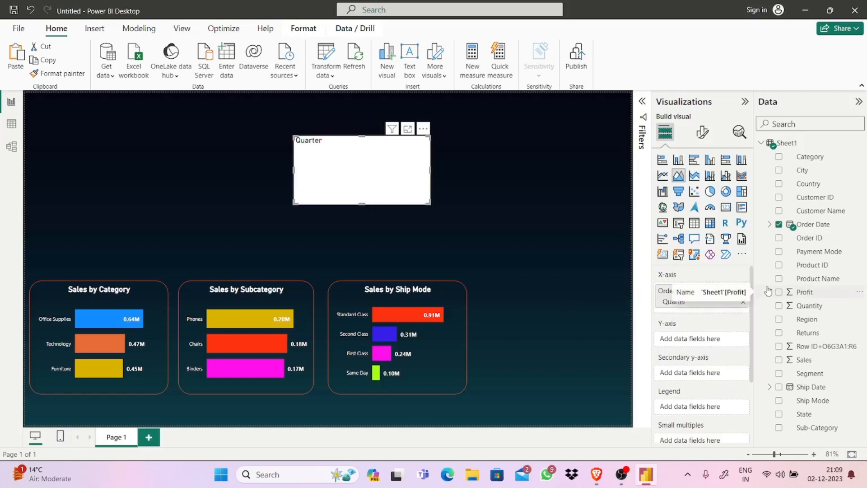
# - Put Sales on the area chart's Y-axis and enlarge the chart
pyautogui.moveTo(807, 363); pyautogui.dragTo(708, 346)
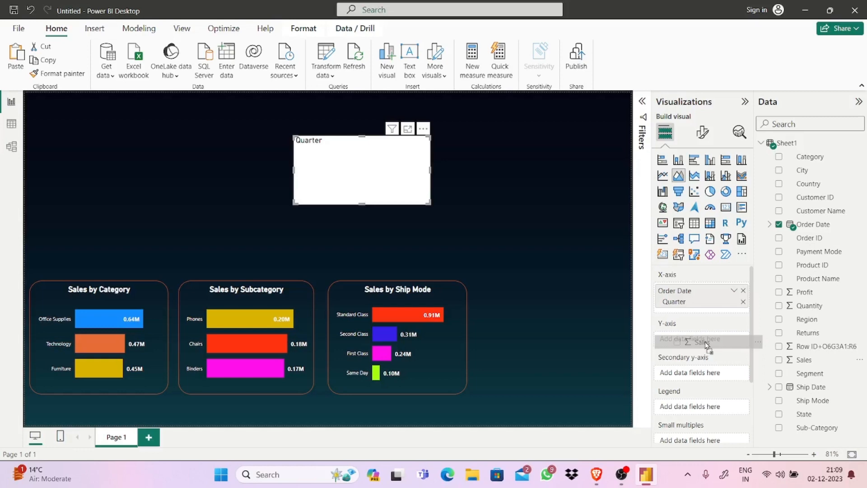
pyautogui.moveTo(708, 345); pyautogui.dragTo(708, 345)
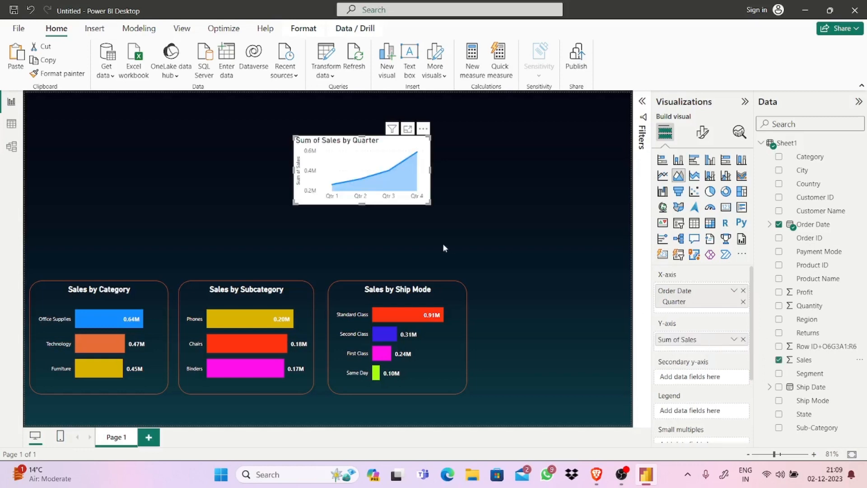
pyautogui.moveTo(430, 204); pyautogui.dragTo(501, 248)
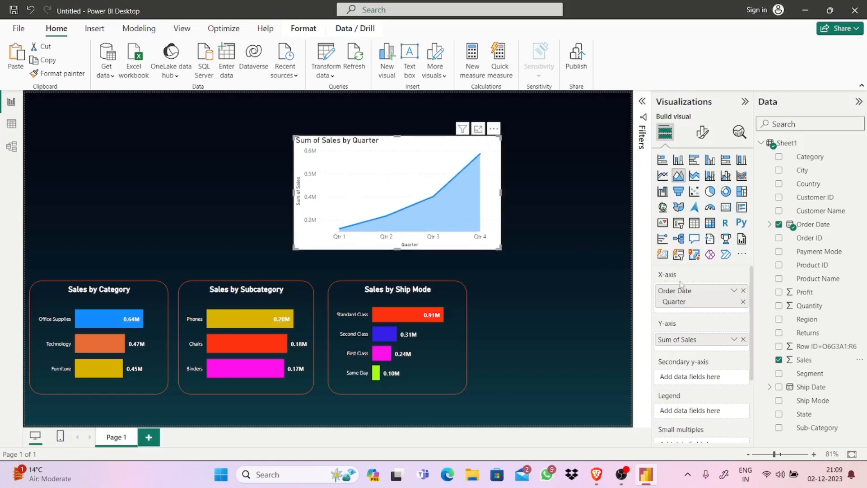
# - Bring back all Order Date levels on the area chart's X-axis and keep only Month
pyautogui.click(735, 292)
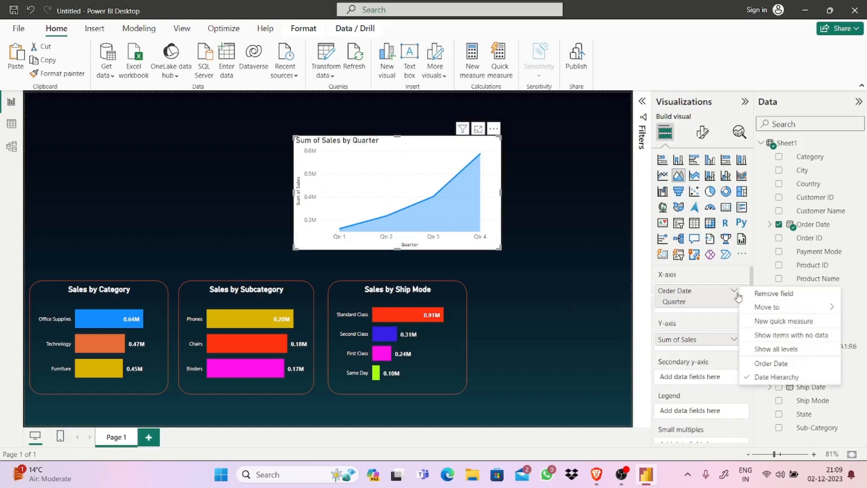
pyautogui.click(769, 351)
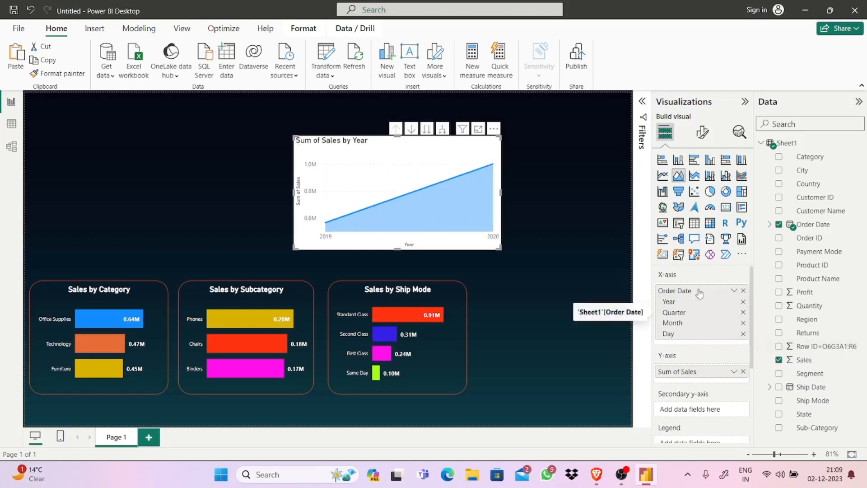
pyautogui.click(743, 334)
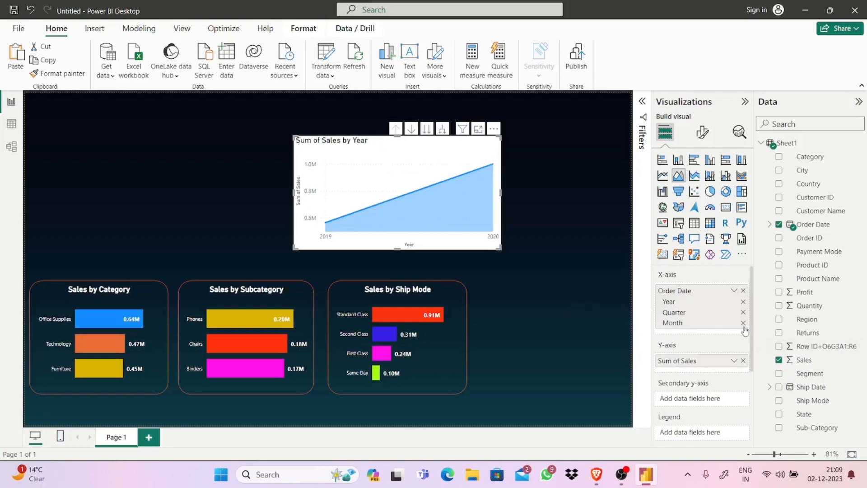
pyautogui.click(743, 312)
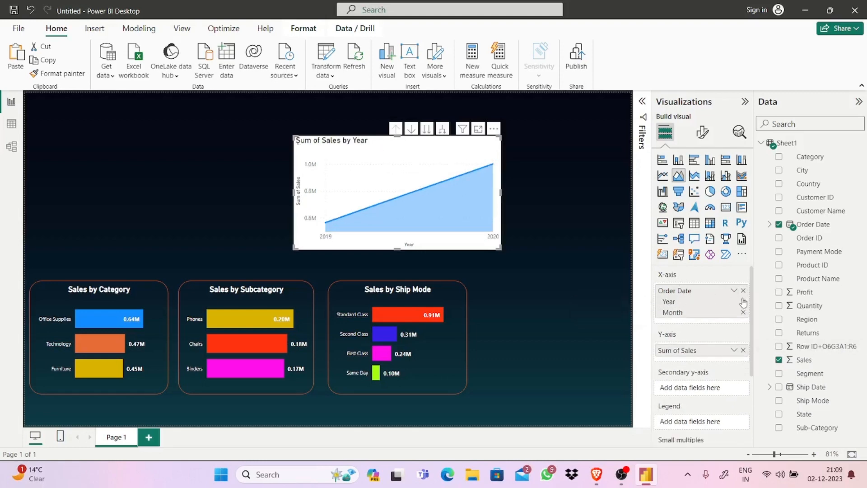
pyautogui.click(744, 302)
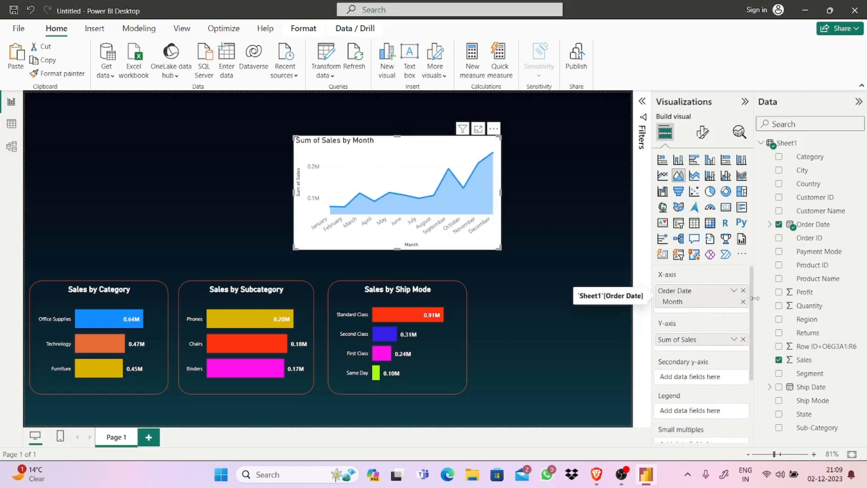
# - Add Order Date to the area chart's legend at Year level and nudge the chart slightly down
pyautogui.moveTo(752, 304); pyautogui.dragTo(751, 320)
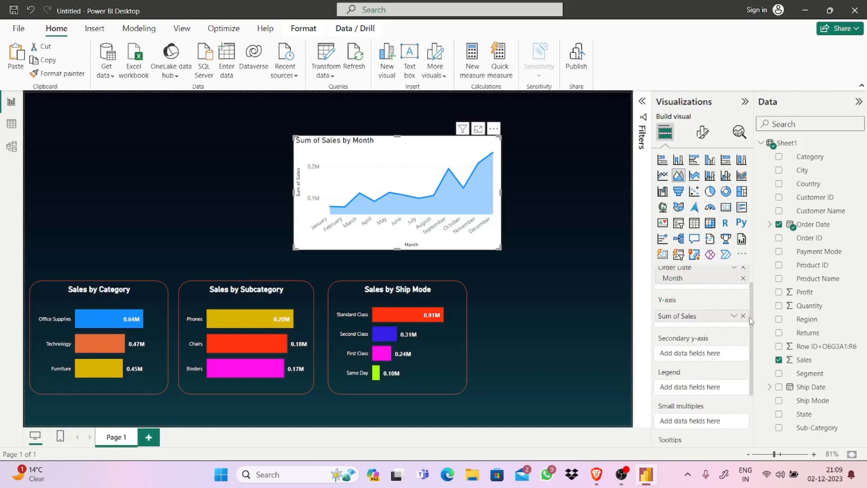
pyautogui.moveTo(752, 321); pyautogui.dragTo(753, 335)
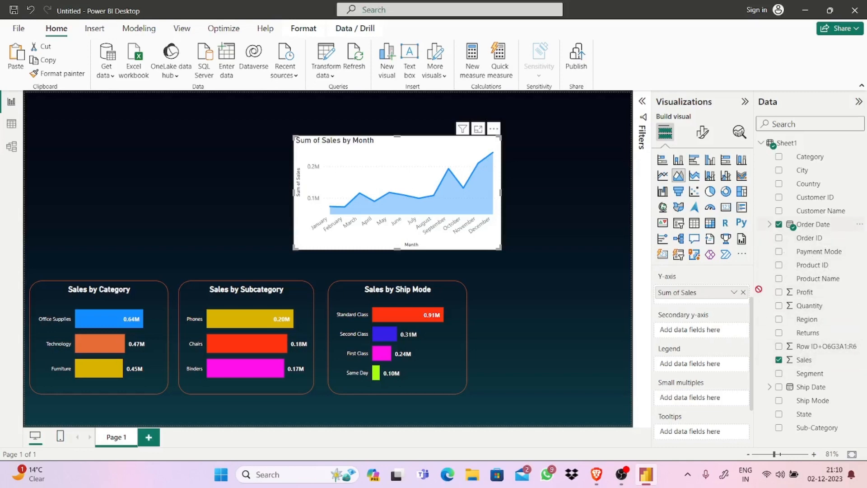
pyautogui.moveTo(817, 278); pyautogui.dragTo(713, 361)
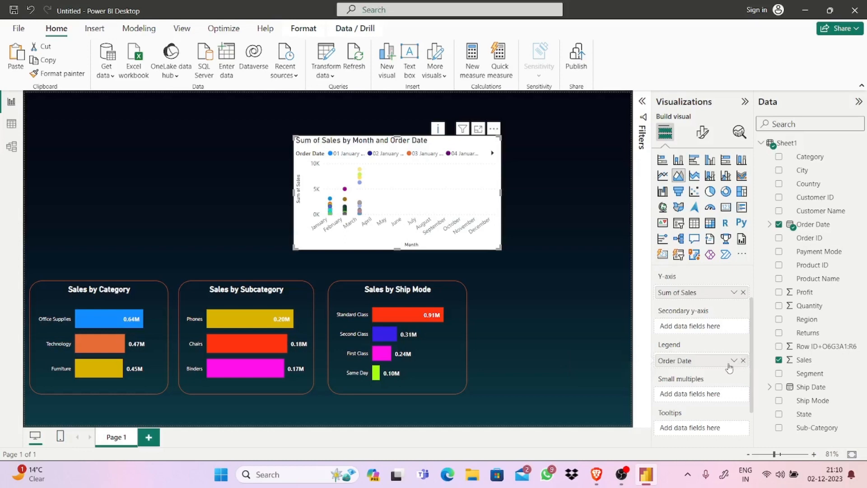
pyautogui.click(735, 360)
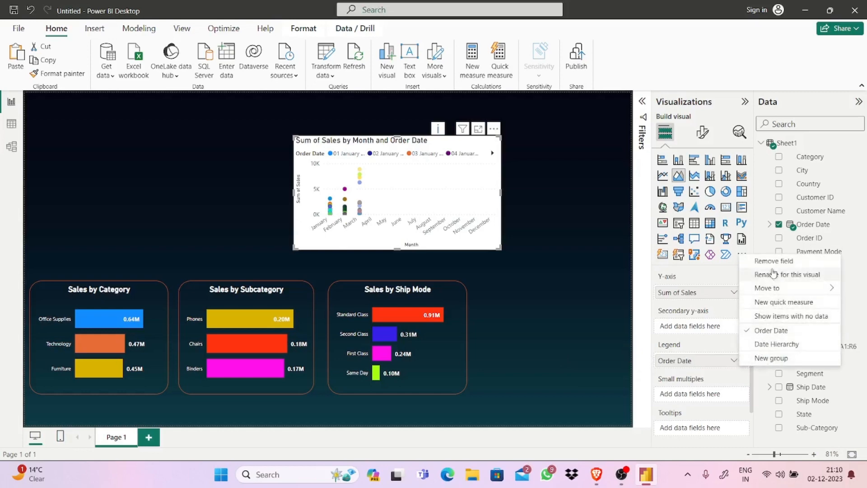
pyautogui.click(705, 367)
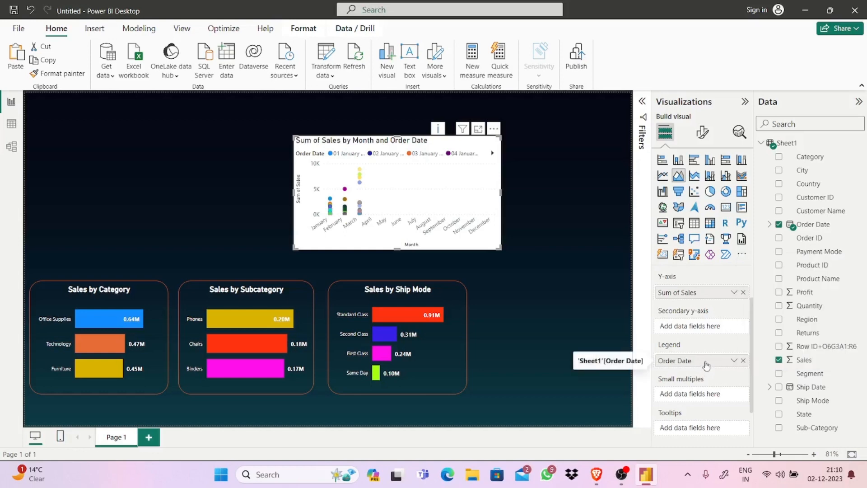
pyautogui.click(734, 361)
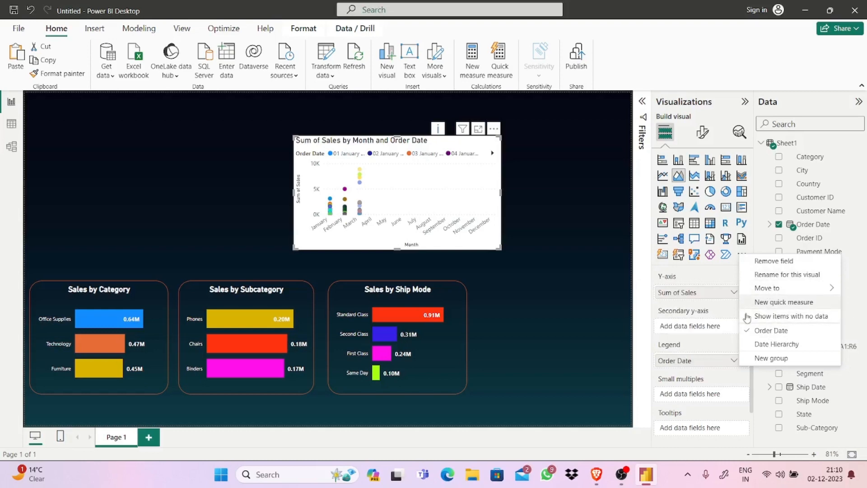
pyautogui.click(584, 323)
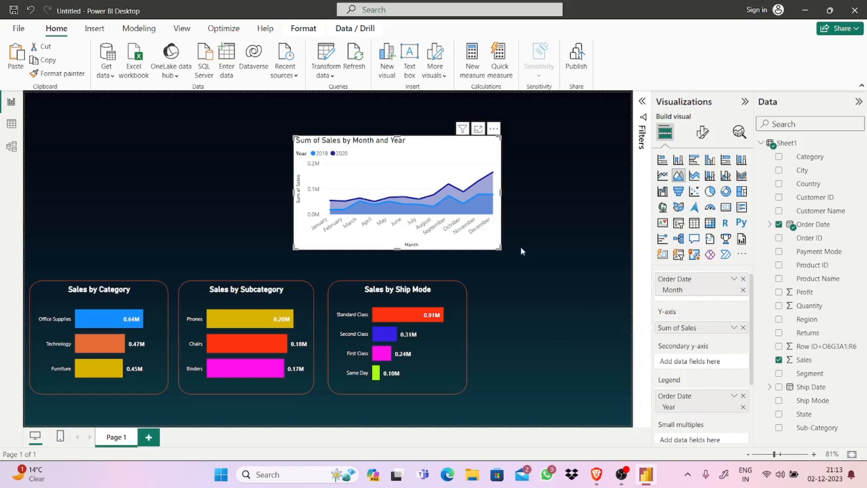
pyautogui.moveTo(449, 208); pyautogui.dragTo(455, 217)
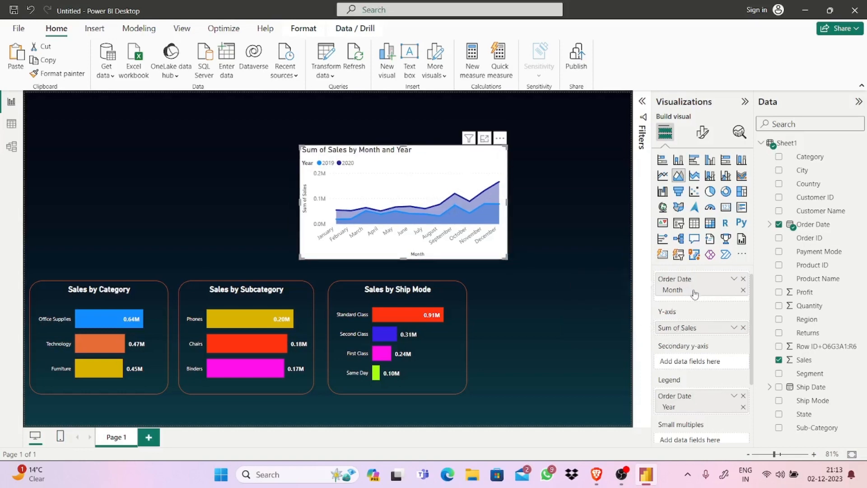
# - Show all Order Date levels on the area chart's X-axis again and remove Quarter and Year
pyautogui.click(734, 279)
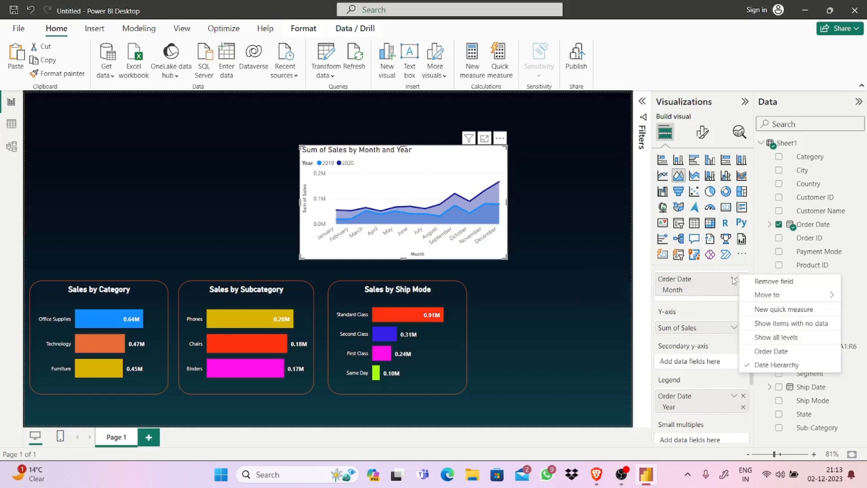
pyautogui.click(782, 344)
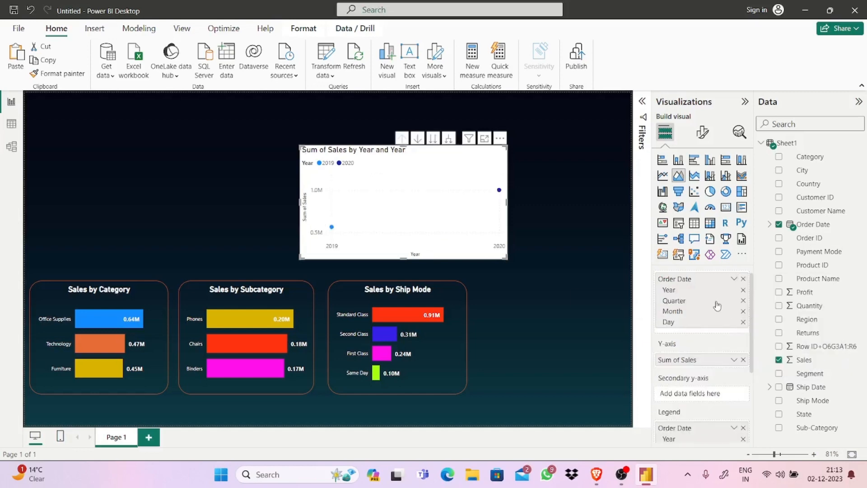
pyautogui.click(744, 301)
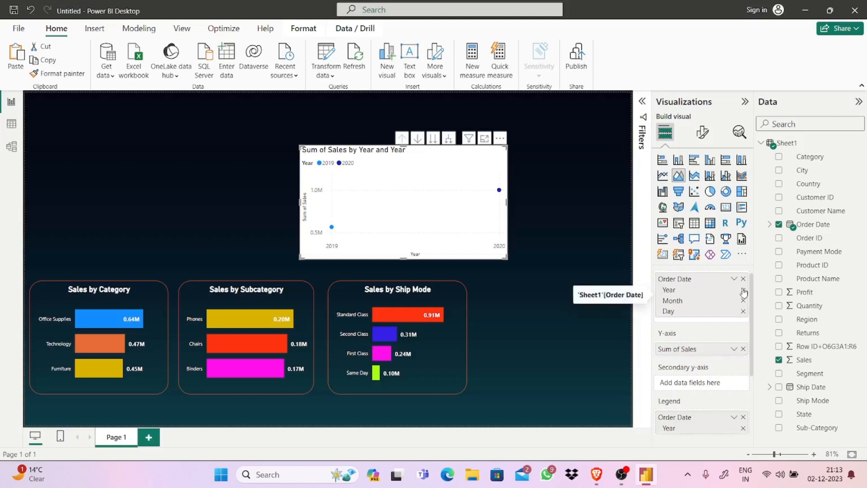
pyautogui.click(744, 290)
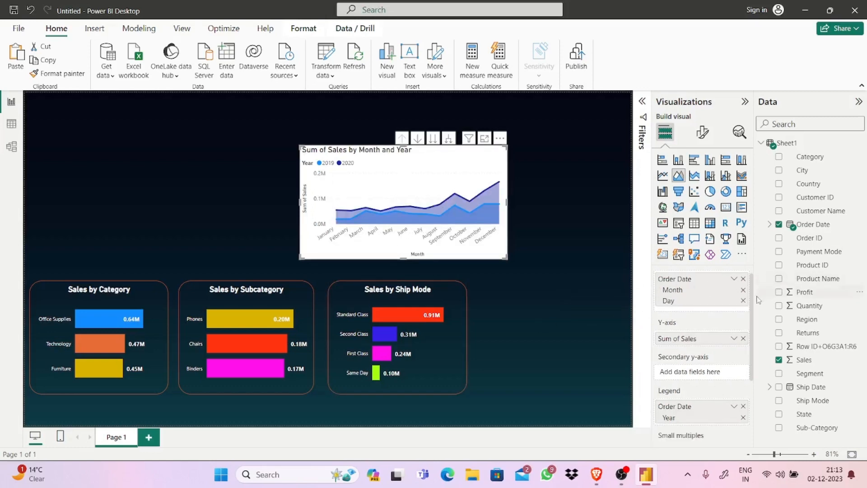
pyautogui.scroll(-2, 753, 304)
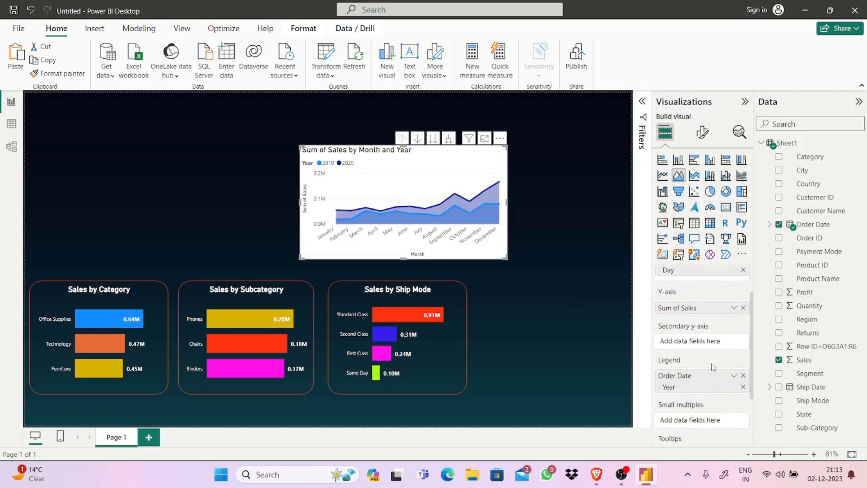
pyautogui.click(733, 377)
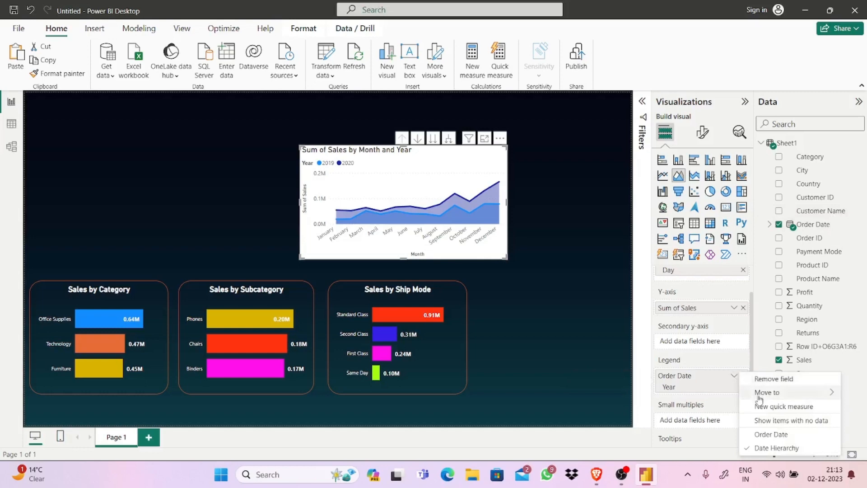
pyautogui.moveTo(766, 395)
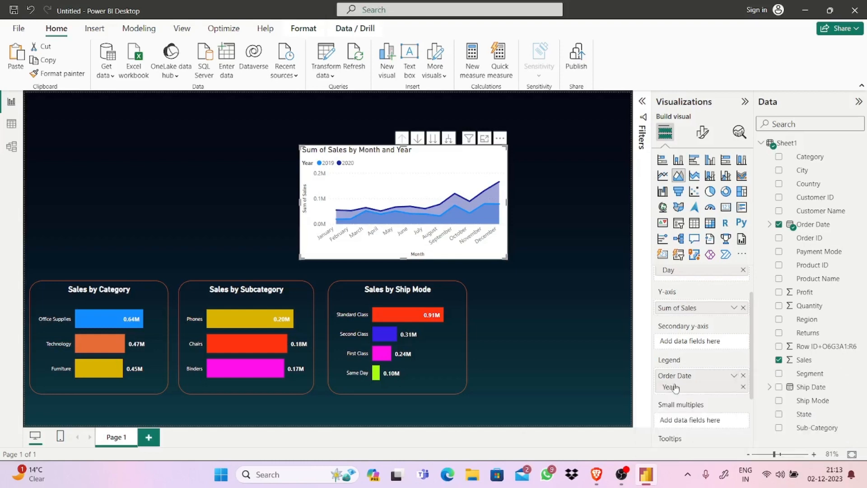
pyautogui.click(676, 387)
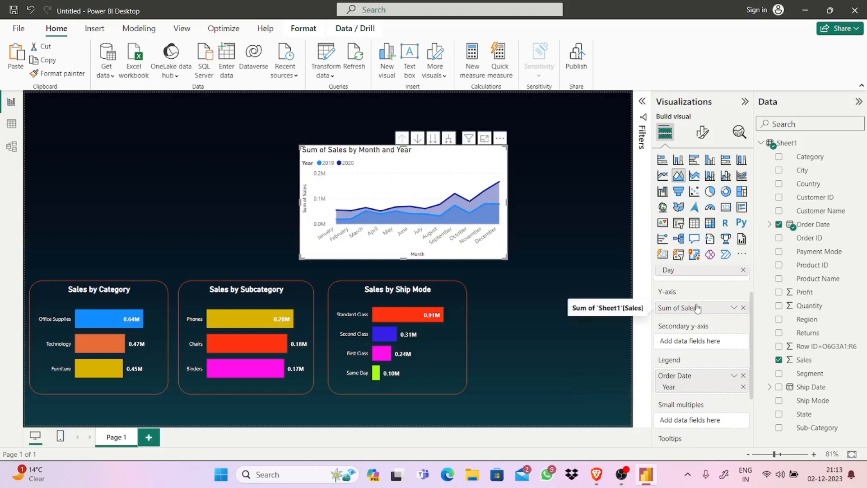
pyautogui.click(734, 309)
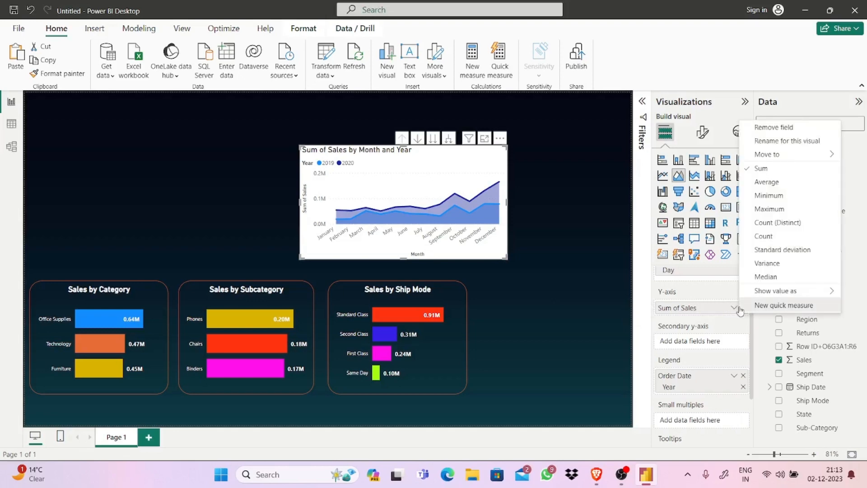
pyautogui.click(735, 310)
pyautogui.click(735, 310)
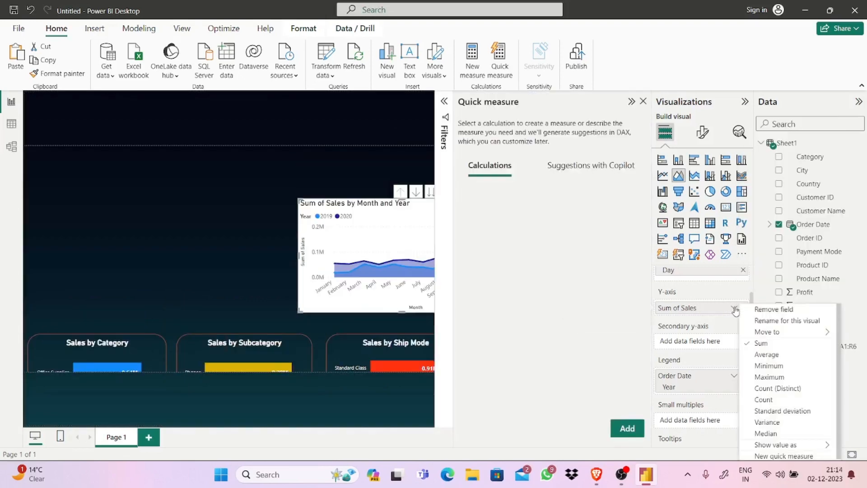
pyautogui.click(643, 102)
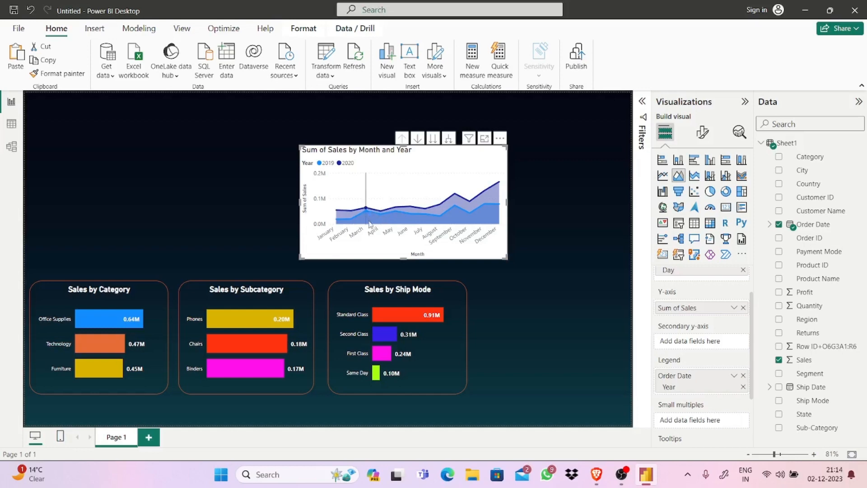
# - Cross-highlight the bar charts with the April point of the area chart and clear the selection
pyautogui.click(394, 215)
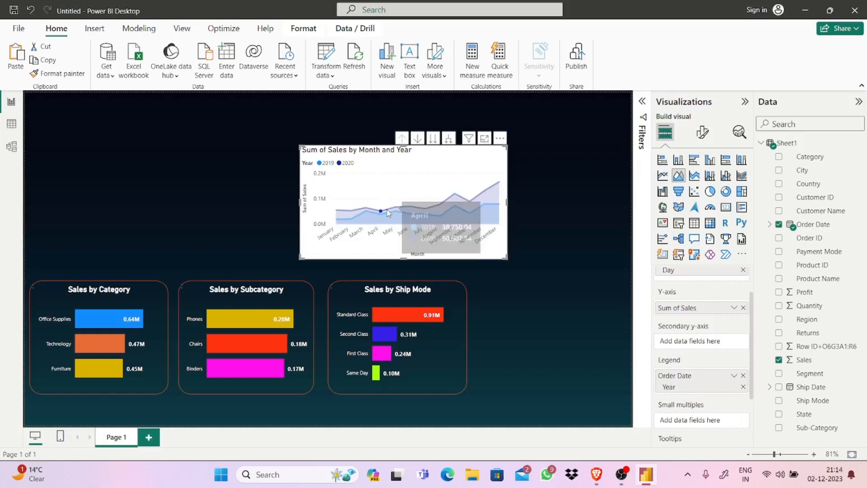
pyautogui.moveTo(400, 219)
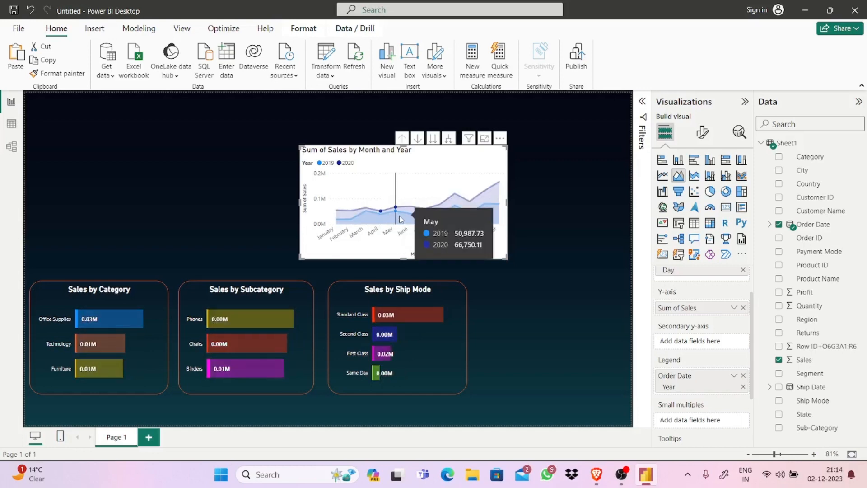
pyautogui.click(400, 218)
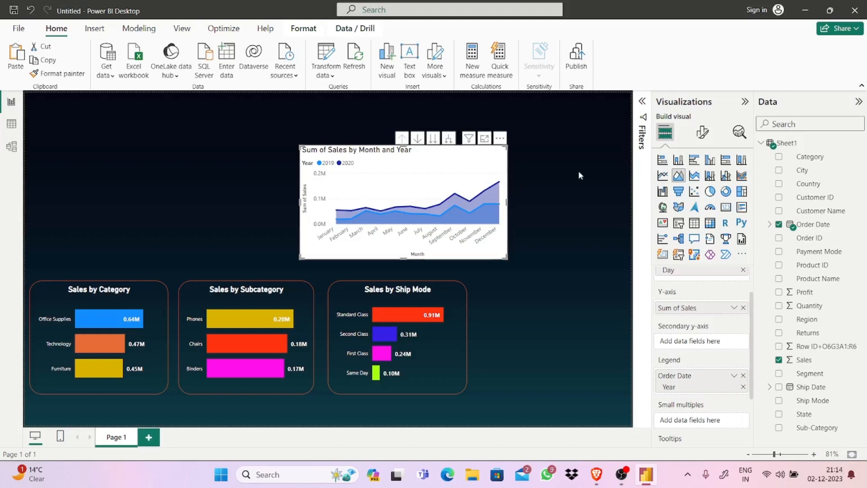
# - Set the color of the area chart's X-axis values to white
pyautogui.click(701, 133)
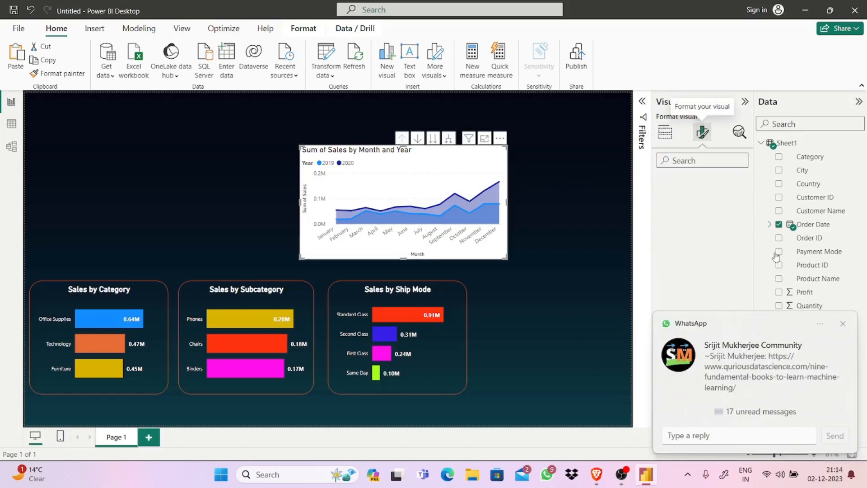
pyautogui.click(843, 325)
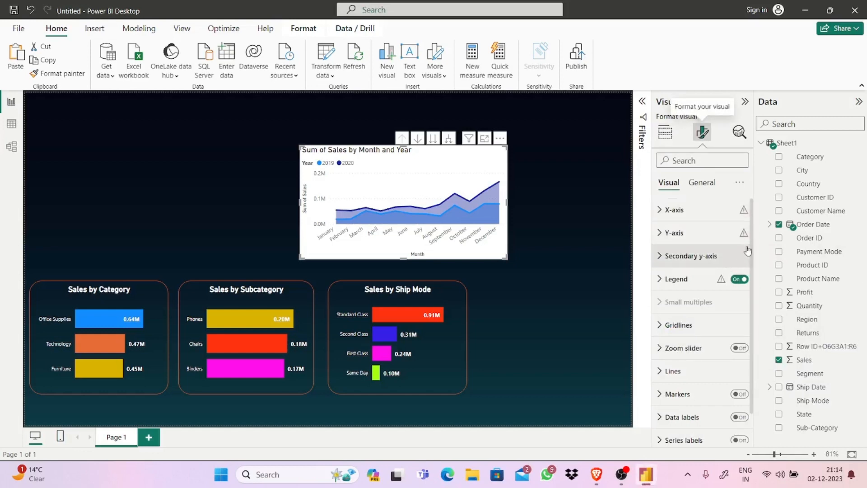
pyautogui.scroll(-1, 755, 281)
pyautogui.scroll(-1, 756, 281)
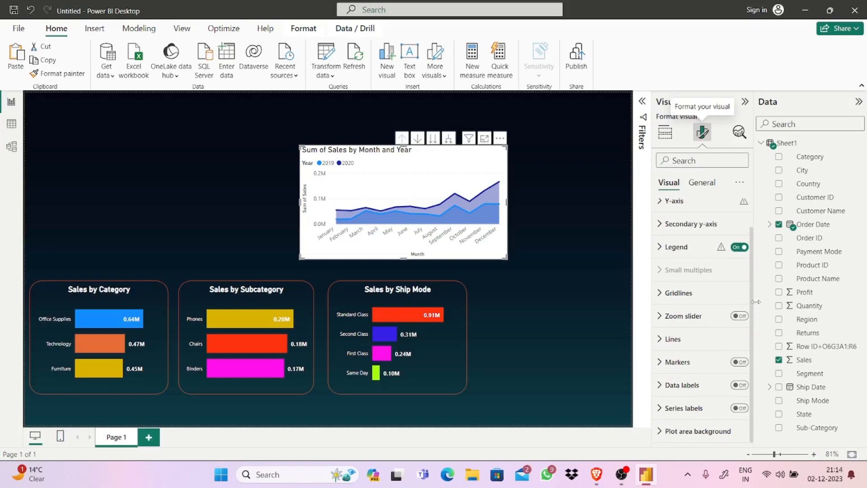
pyautogui.scroll(1, 755, 263)
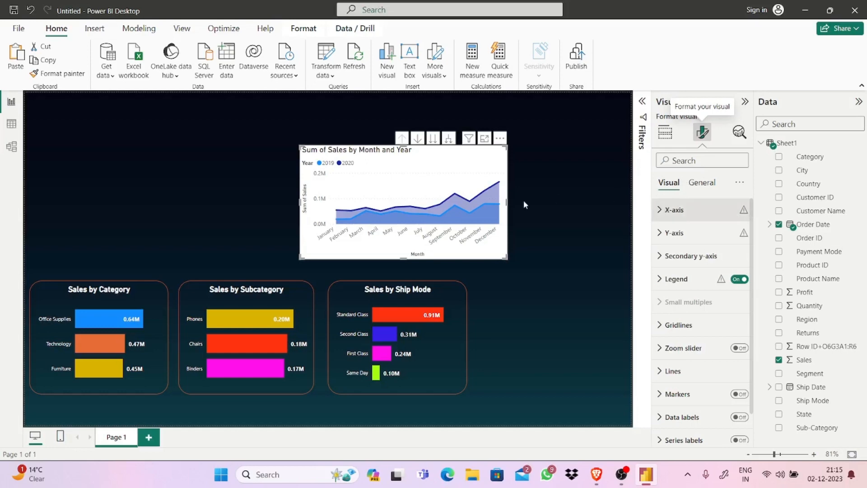
pyautogui.click(674, 211)
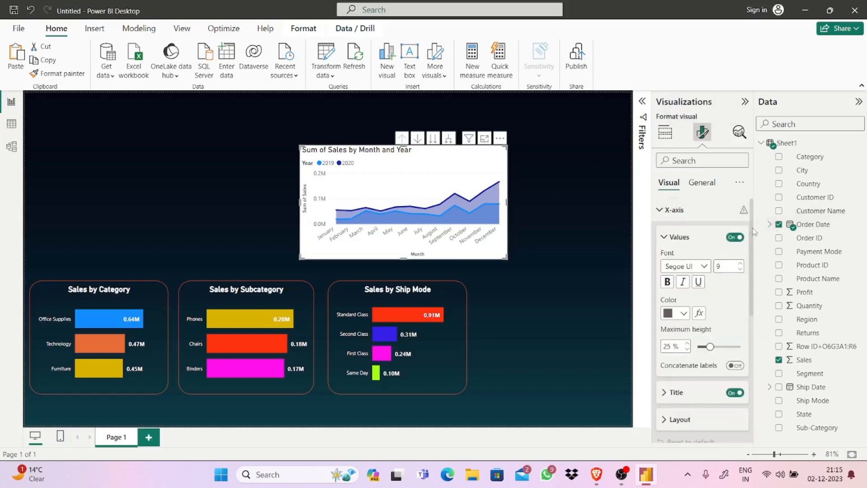
pyautogui.scroll(-1, 753, 235)
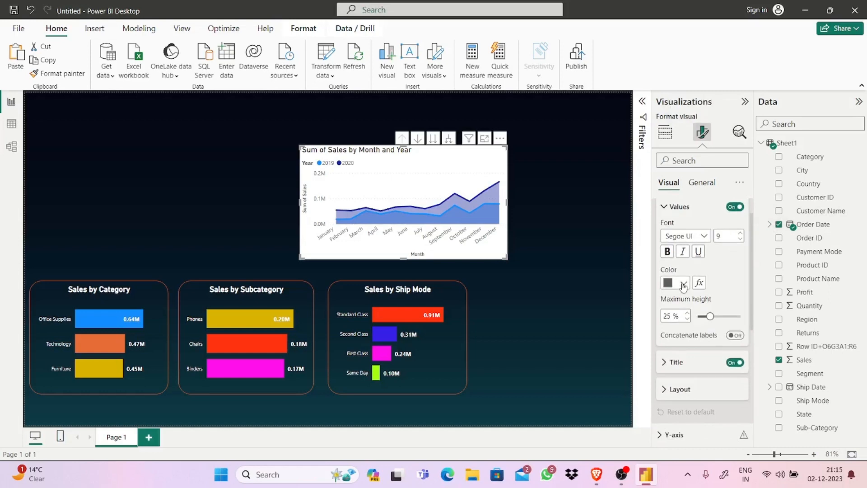
pyautogui.click(684, 283)
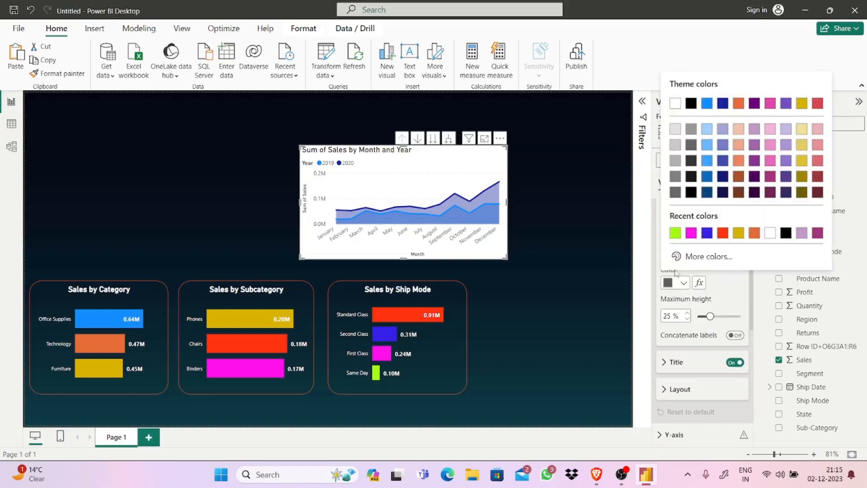
pyautogui.click(771, 234)
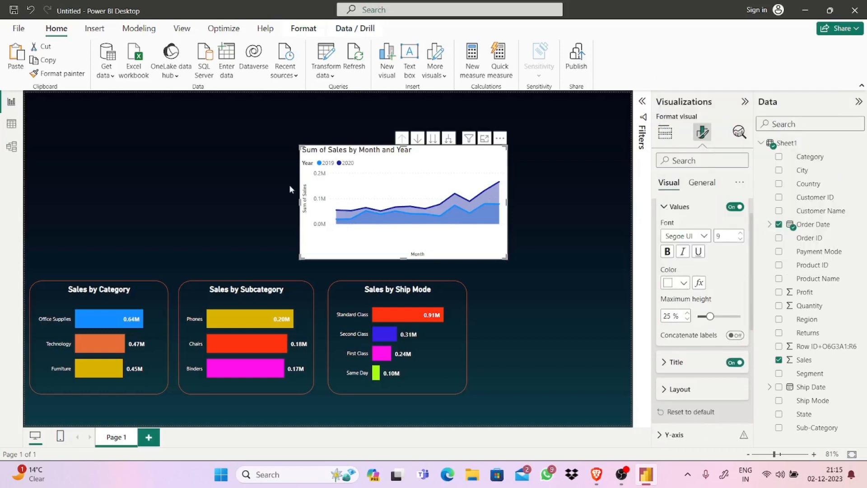
# - Copy the Sales by Subcategory chart's formatting onto the area chart with Format painter and shift the area chart left
pyautogui.click(215, 307)
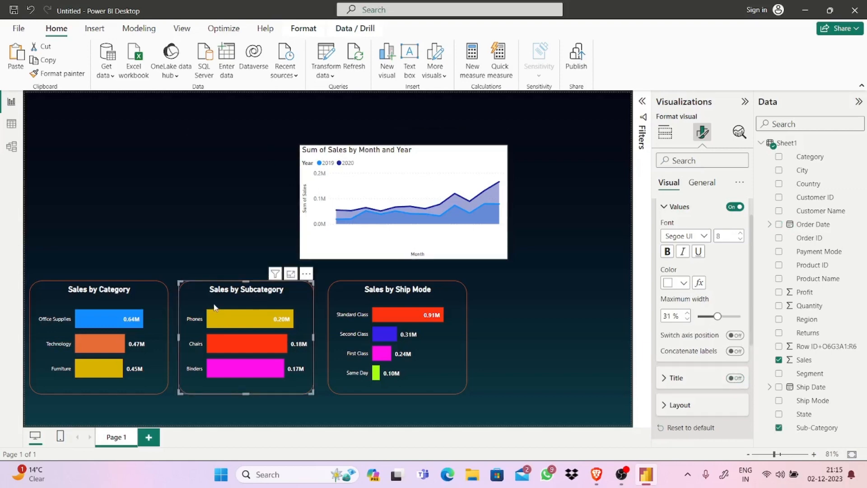
pyautogui.click(69, 76)
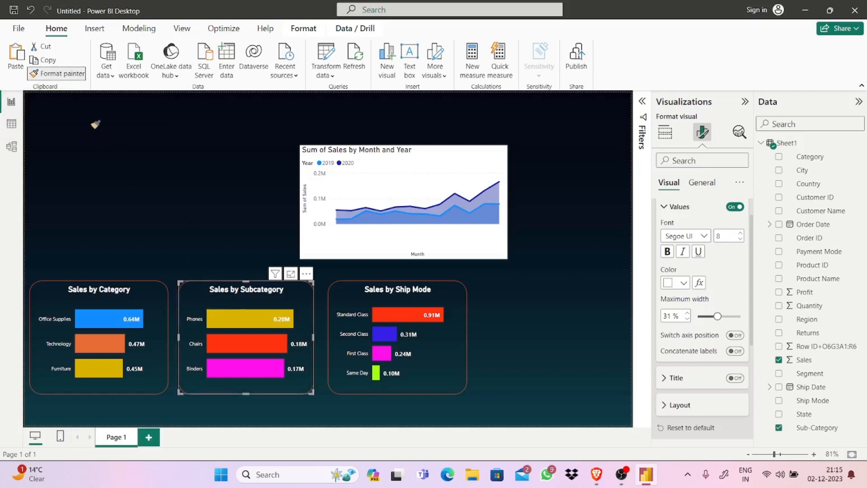
pyautogui.click(348, 186)
pyautogui.click(347, 186)
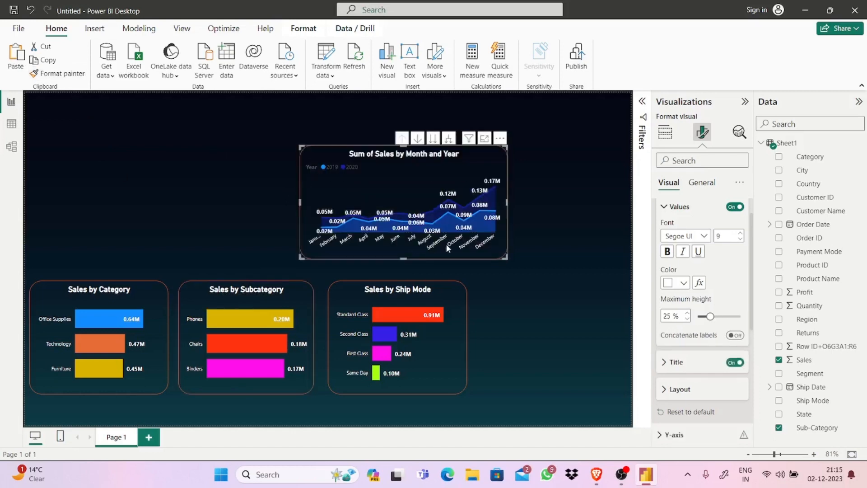
pyautogui.moveTo(392, 174); pyautogui.dragTo(327, 175)
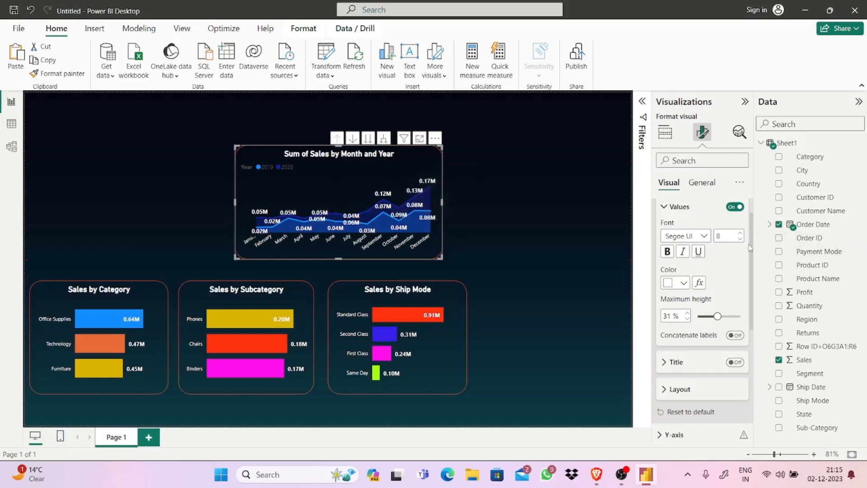
# - Turn off the data labels on the area chart while keeping its legend on
pyautogui.scroll(-3, 750, 271)
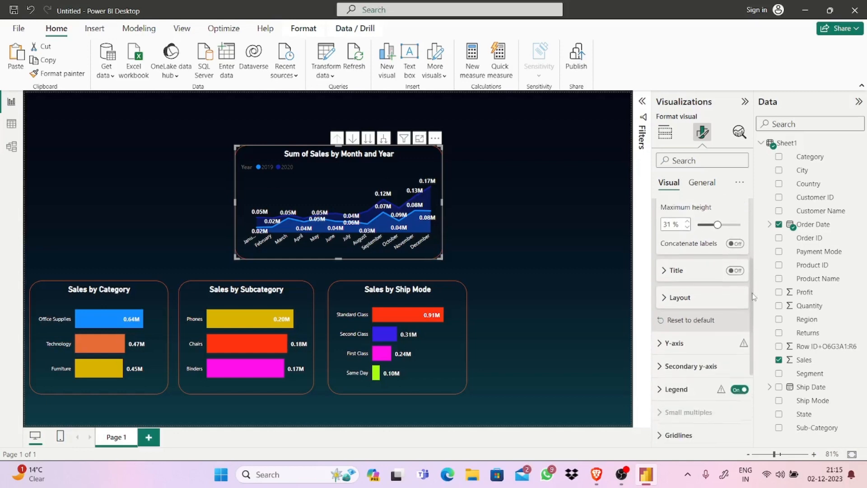
pyautogui.click(740, 348)
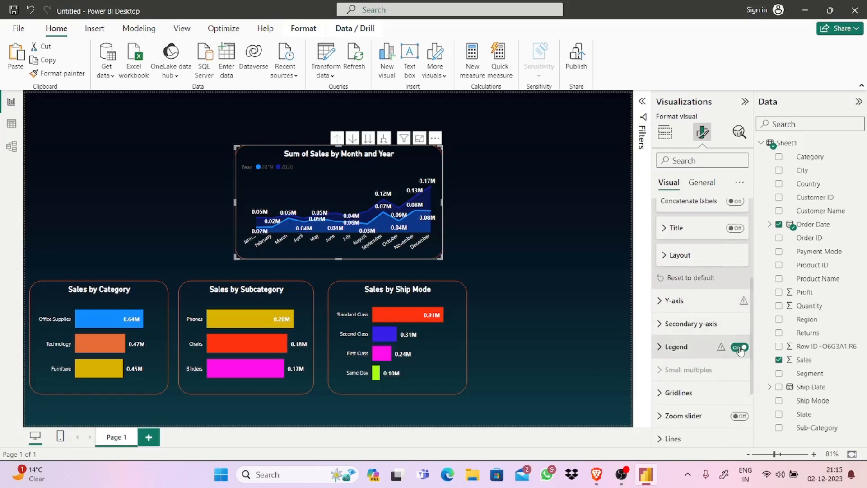
pyautogui.click(740, 347)
pyautogui.click(740, 347)
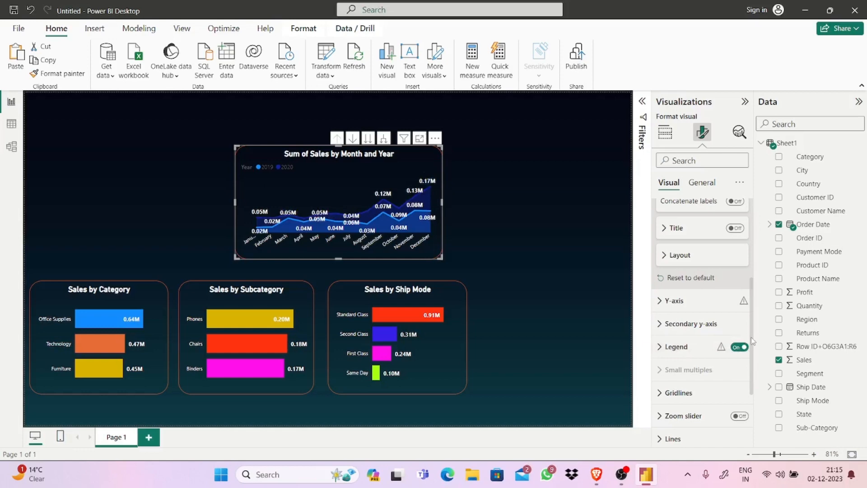
pyautogui.moveTo(751, 337); pyautogui.dragTo(752, 394)
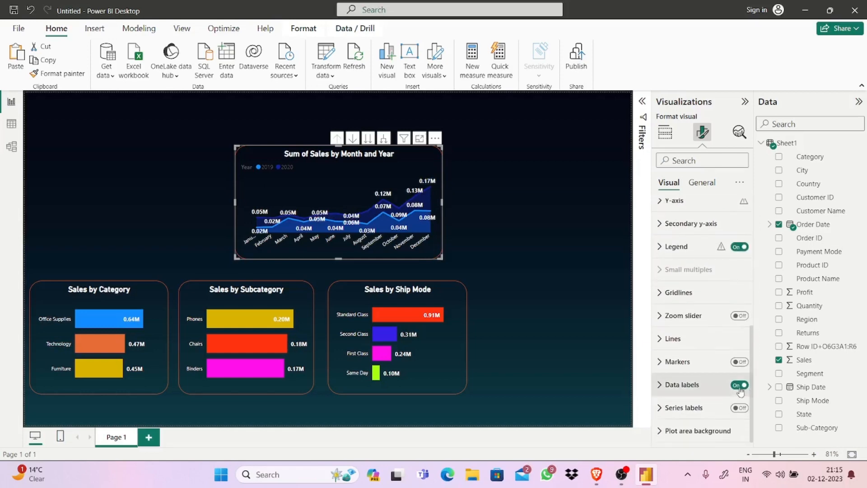
pyautogui.click(740, 384)
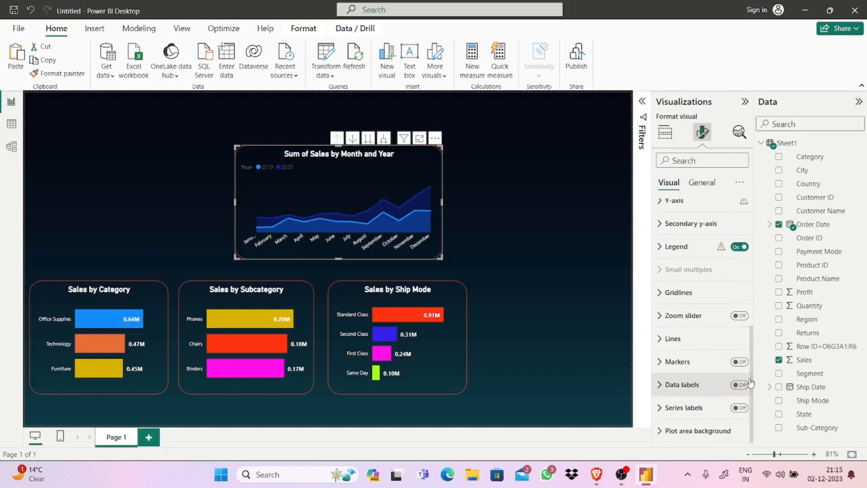
# - Make the area chart's X-axis month labels bold
pyautogui.scroll(5, 749, 322)
pyautogui.moveTo(748, 322); pyautogui.dragTo(753, 293)
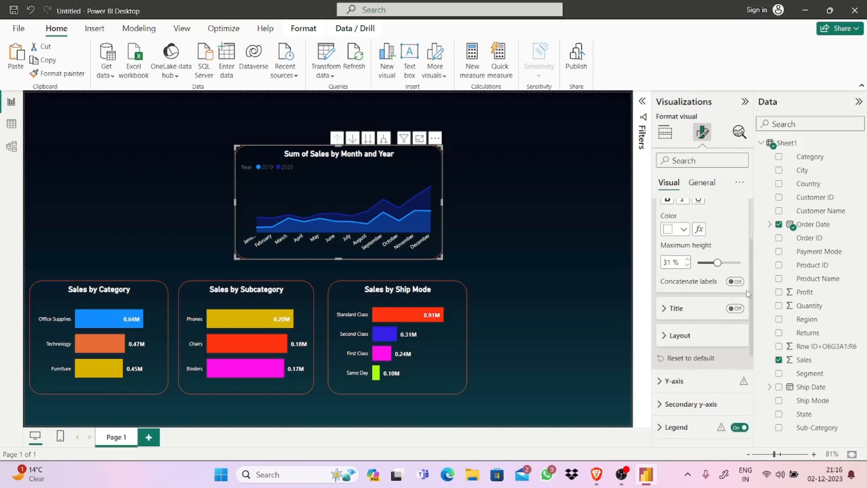
pyautogui.moveTo(754, 291); pyautogui.dragTo(742, 245)
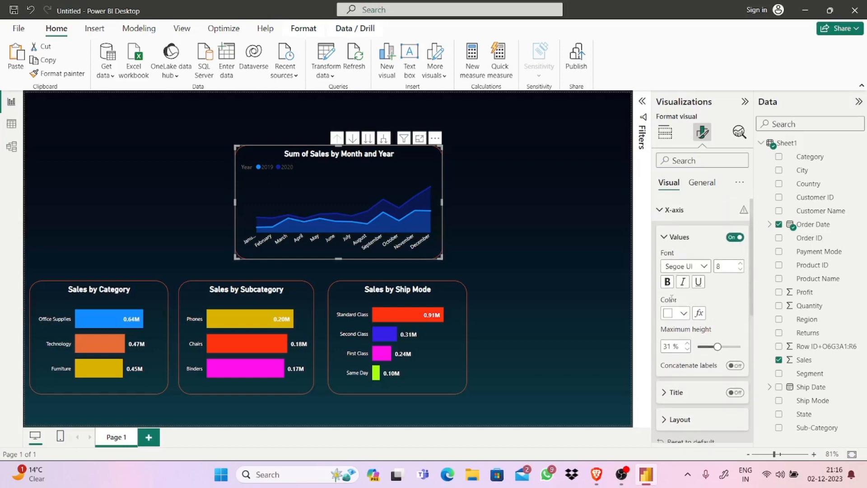
pyautogui.click(667, 282)
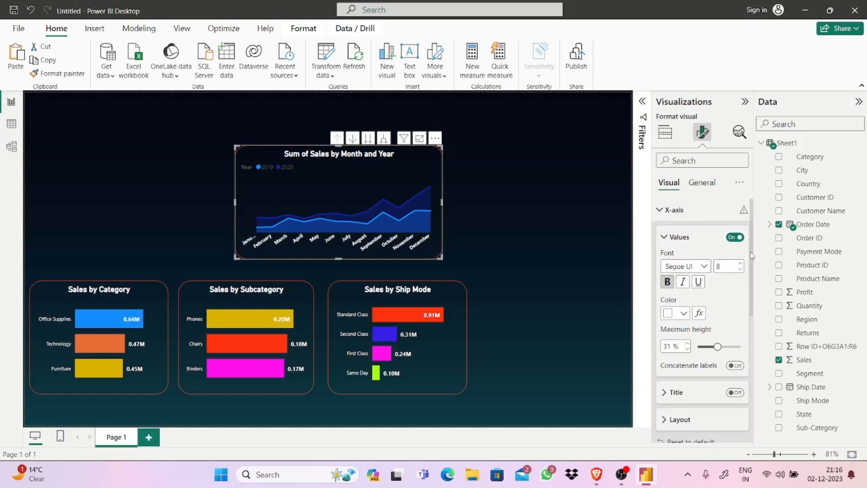
pyautogui.moveTo(753, 256); pyautogui.dragTo(752, 272)
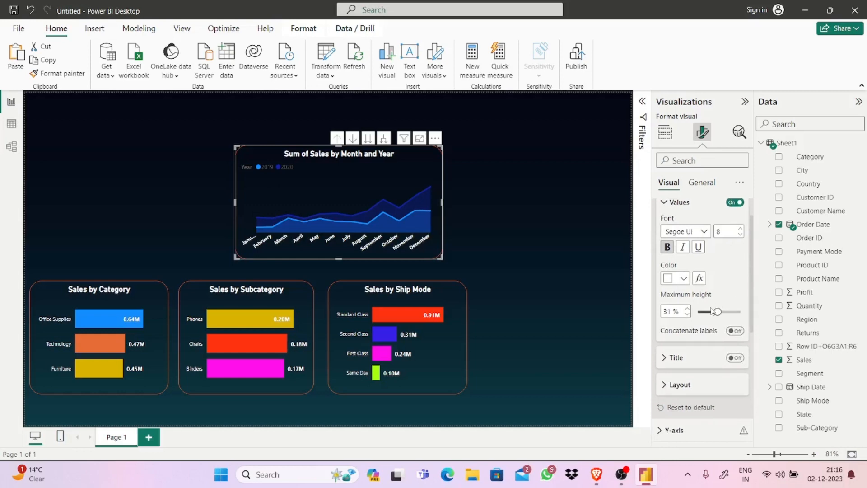
pyautogui.click(668, 247)
pyautogui.click(667, 248)
# - Set the maximum height of the area chart's X-axis values to 28 %
pyautogui.click(689, 309)
pyautogui.click(688, 314)
pyautogui.click(688, 314)
pyautogui.click(688, 314)
pyautogui.click(688, 314)
pyautogui.moveTo(752, 283); pyautogui.dragTo(748, 260)
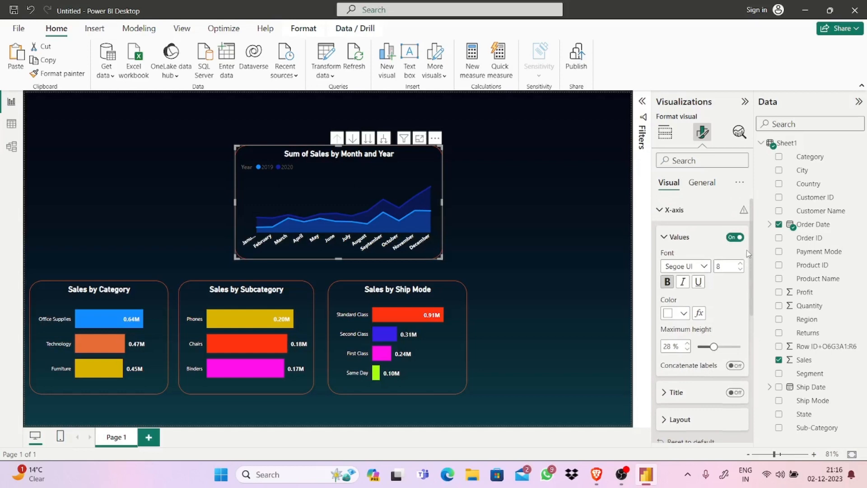
pyautogui.click(677, 239)
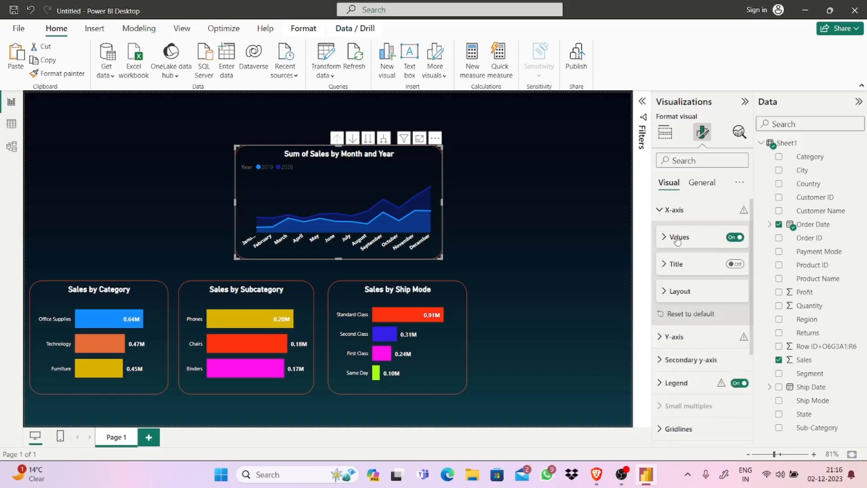
pyautogui.click(678, 211)
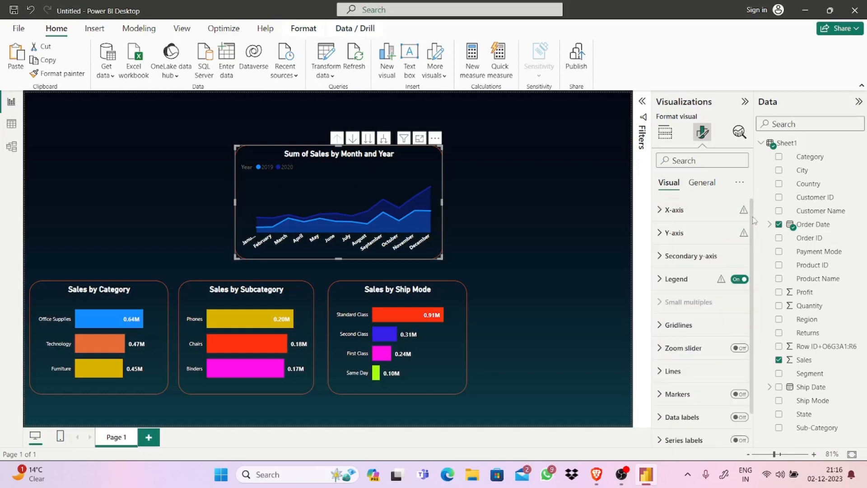
# - Turn on the Y-axis values of the area chart
pyautogui.click(692, 236)
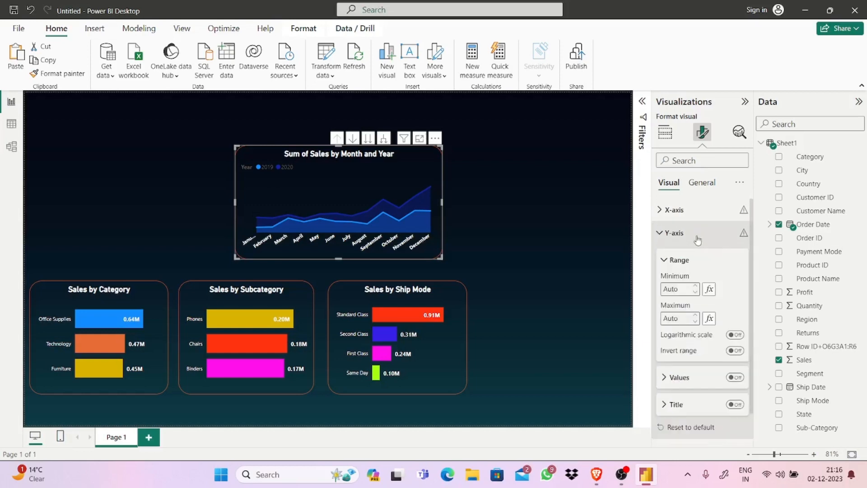
pyautogui.scroll(-3, 708, 299)
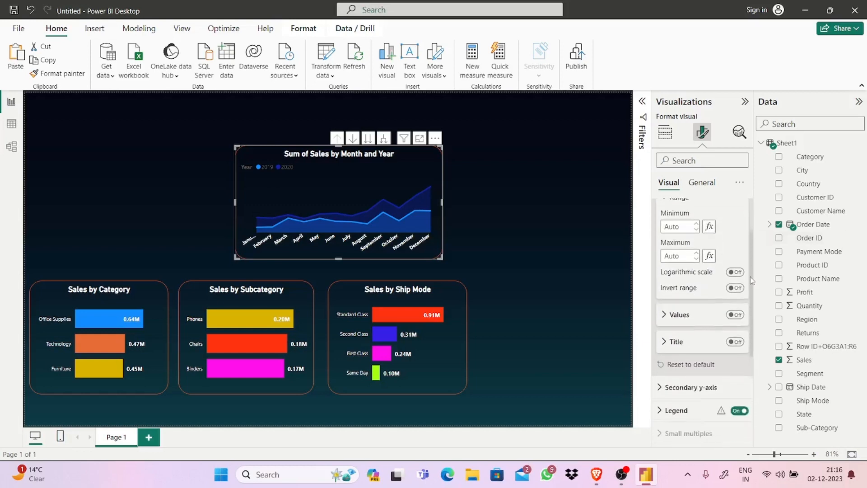
pyautogui.click(690, 306)
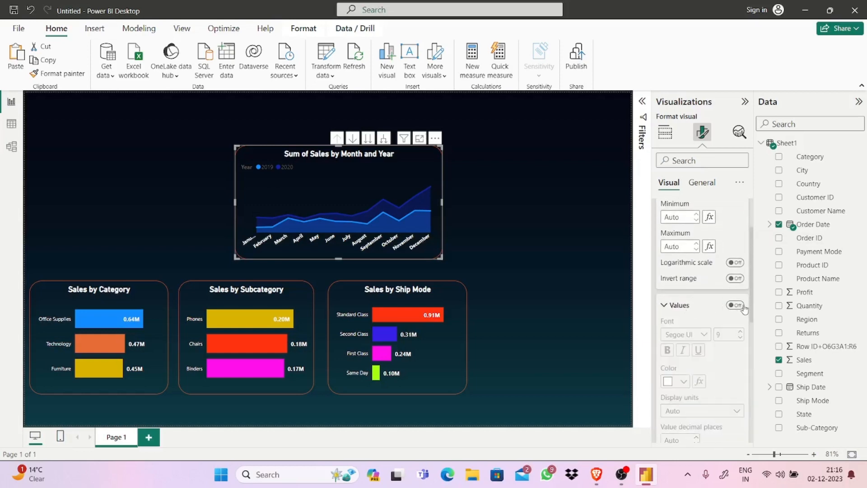
pyautogui.click(738, 306)
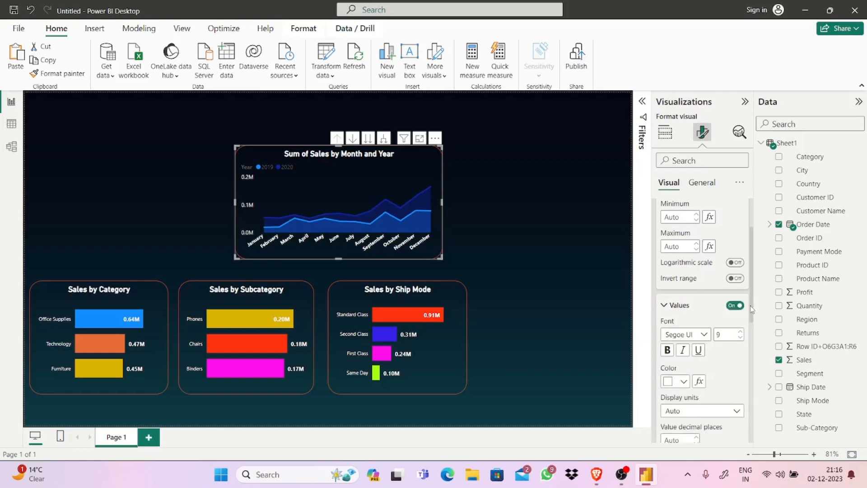
# - Make the area chart's Y-axis values bold
pyautogui.moveTo(752, 306); pyautogui.dragTo(746, 354)
pyautogui.scroll(1, 745, 351)
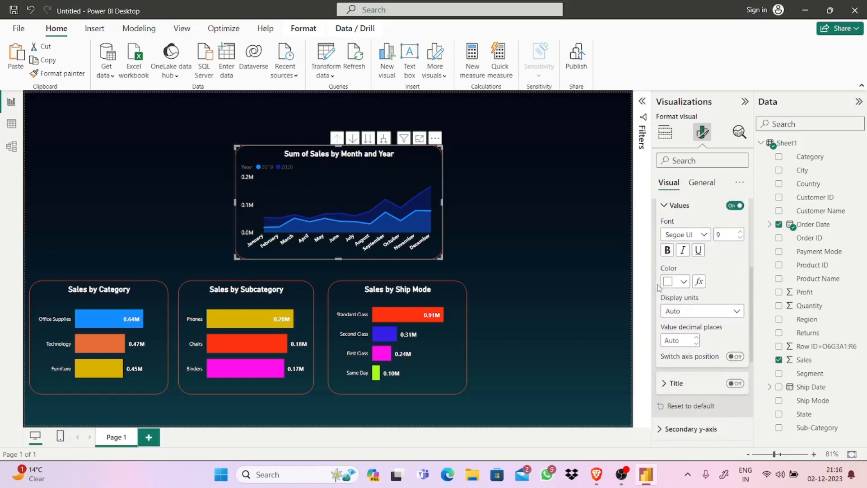
pyautogui.click(669, 251)
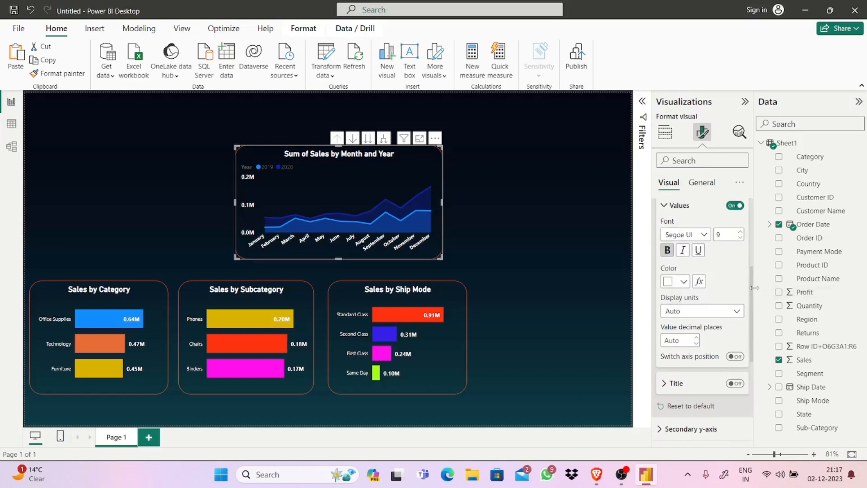
# - Set the area chart's legend text colour to the recently used lime green and make it bold
pyautogui.moveTo(751, 290); pyautogui.dragTo(752, 345)
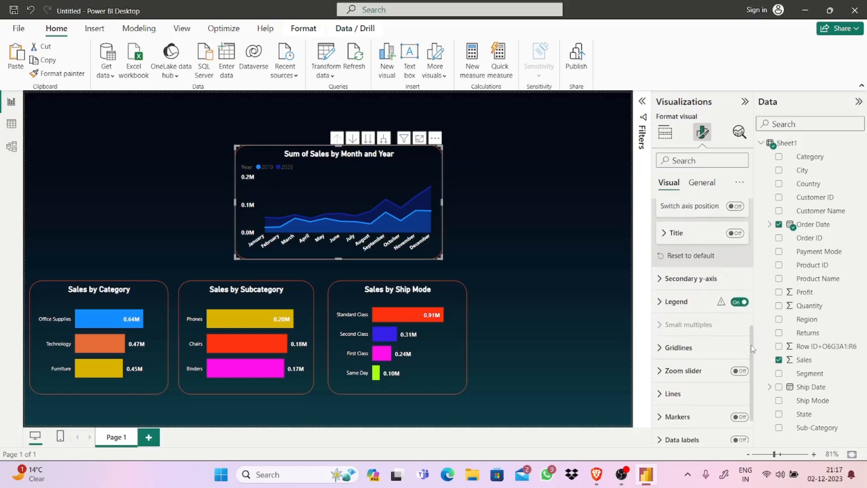
pyautogui.click(692, 301)
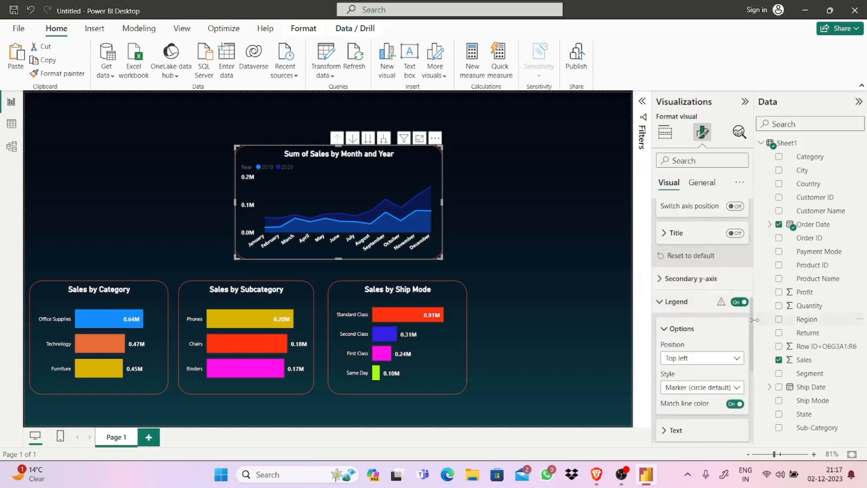
pyautogui.moveTo(754, 321); pyautogui.dragTo(753, 357)
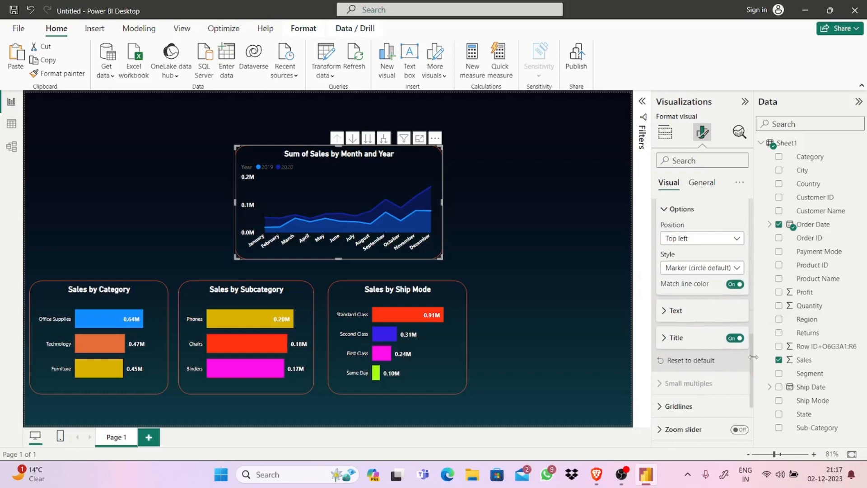
pyautogui.click(707, 319)
pyautogui.scroll(5, 752, 338)
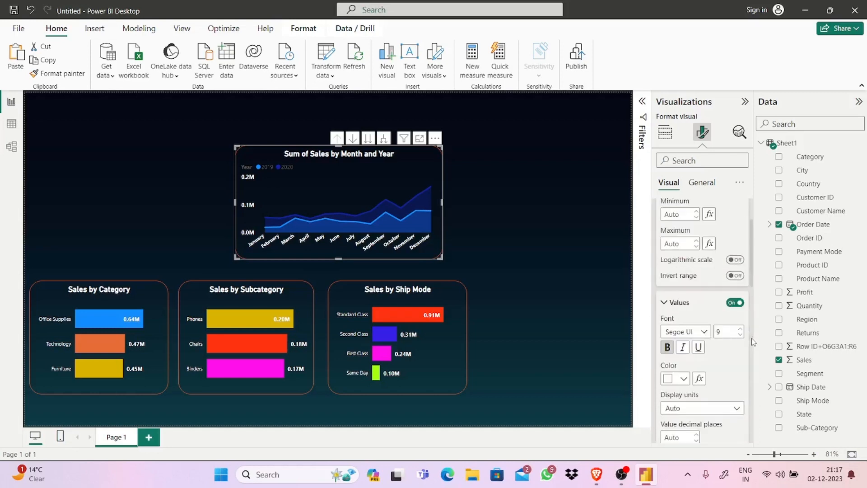
pyautogui.scroll(-4, 752, 338)
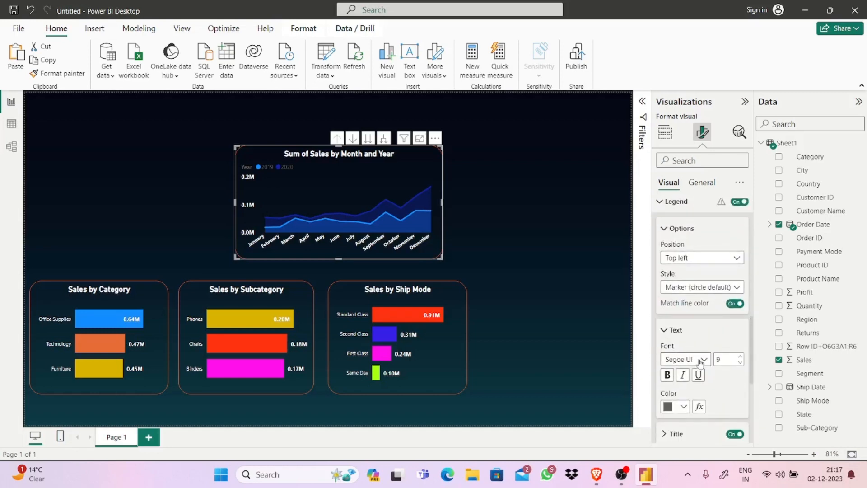
pyautogui.click(676, 408)
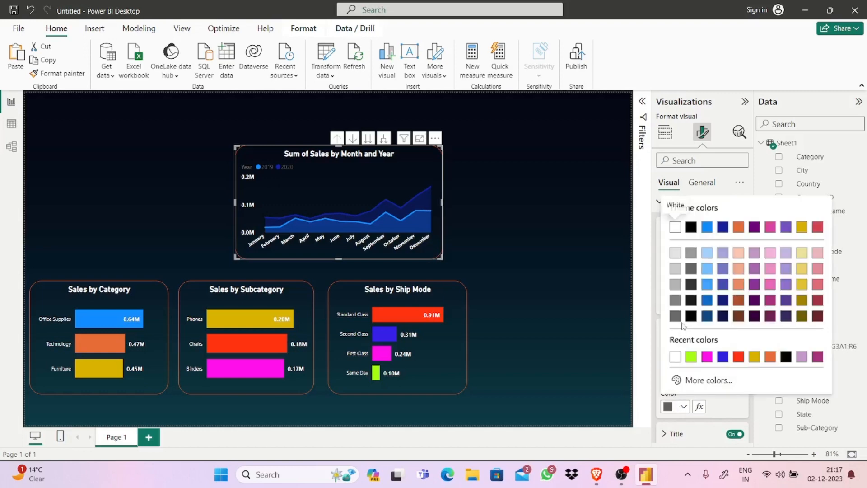
pyautogui.click(691, 357)
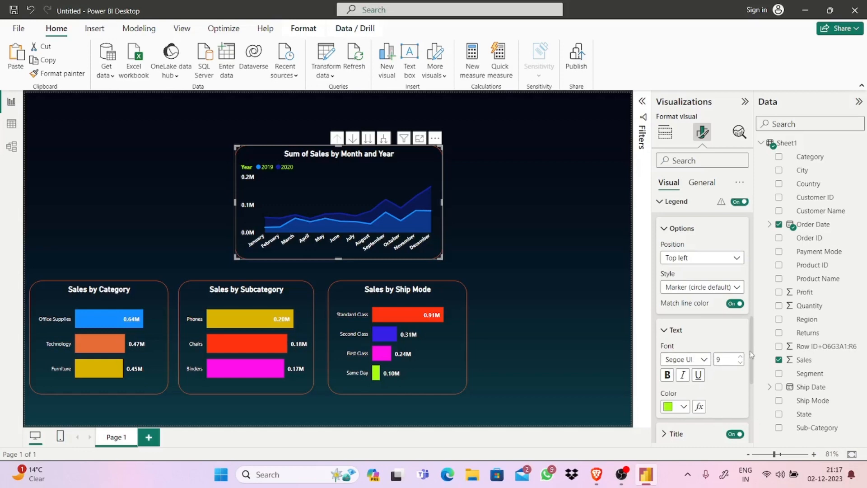
pyautogui.scroll(-1, 751, 355)
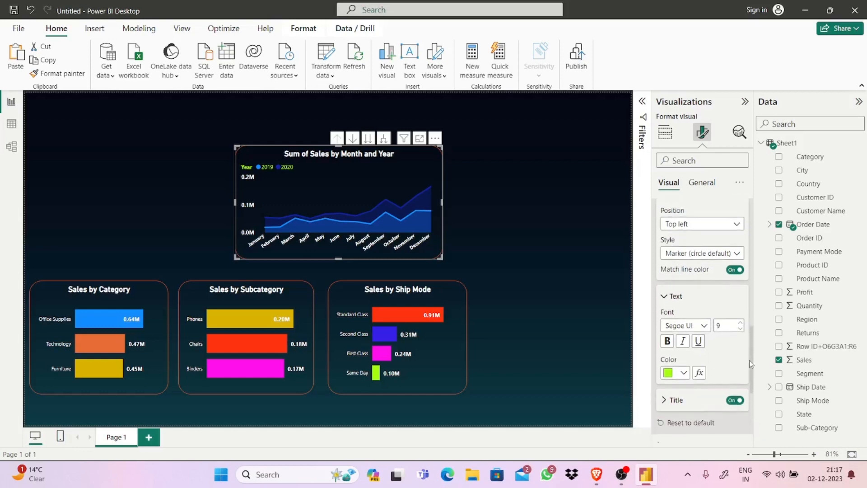
pyautogui.click(668, 342)
# - Review the area chart's remaining visual formatting options, including the Y-axis sections and the legend's position choices
pyautogui.scroll(-3, 752, 372)
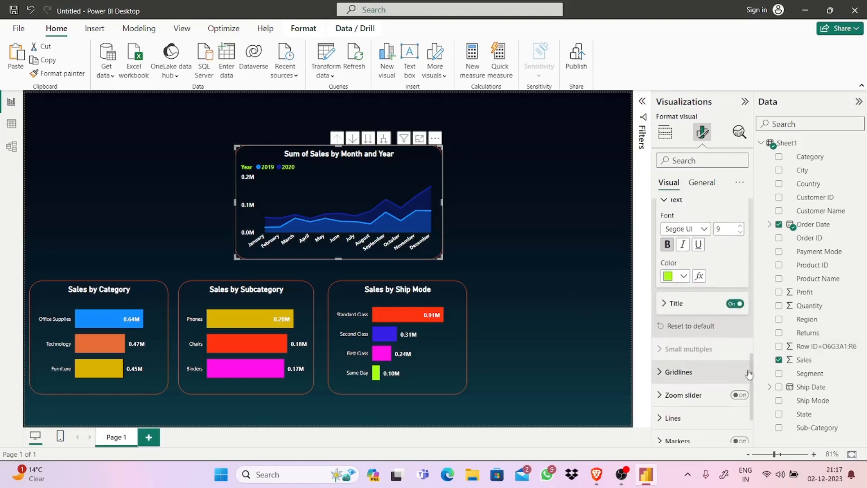
pyautogui.scroll(-1, 752, 372)
pyautogui.scroll(-2, 752, 384)
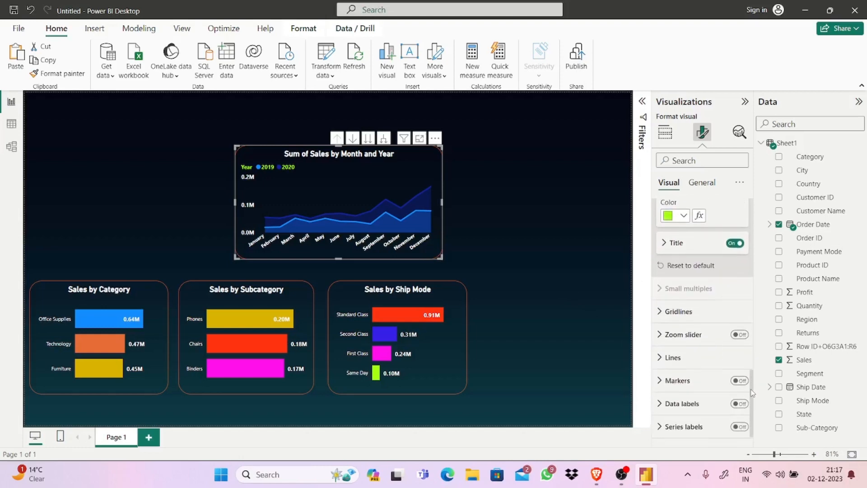
pyautogui.scroll(-1, 752, 394)
pyautogui.moveTo(752, 401); pyautogui.dragTo(749, 226)
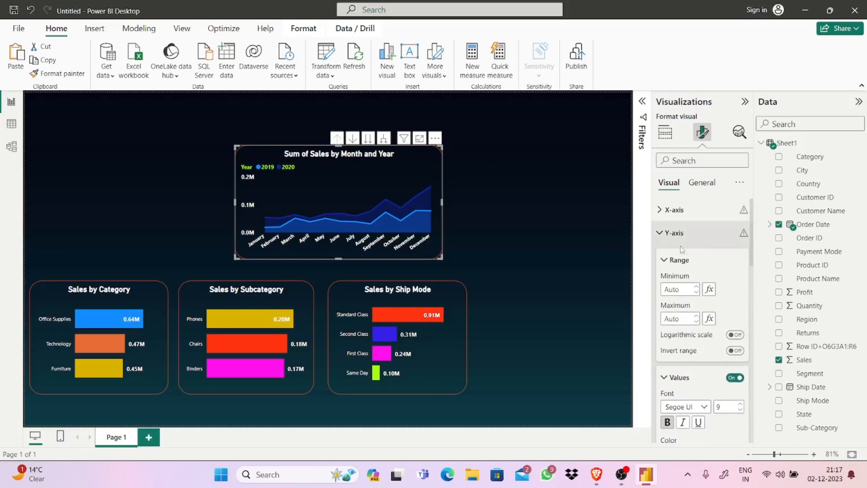
pyautogui.click(674, 261)
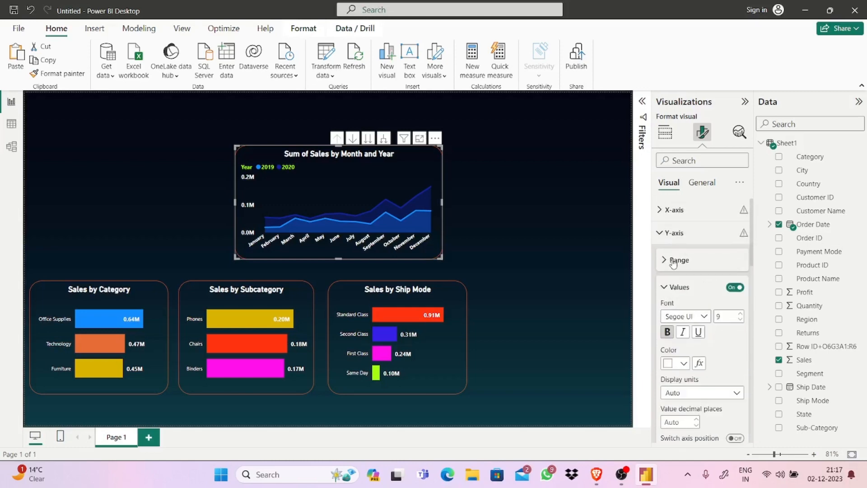
pyautogui.click(680, 291)
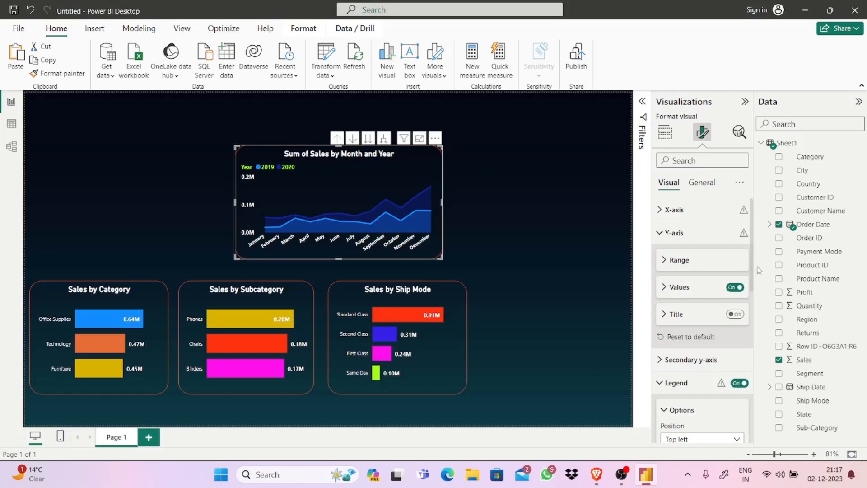
pyautogui.moveTo(752, 269); pyautogui.dragTo(750, 305)
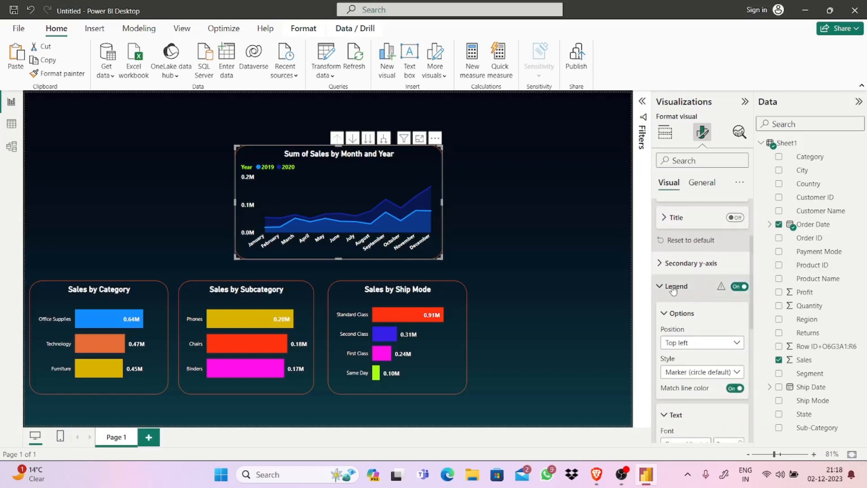
pyautogui.click(749, 295)
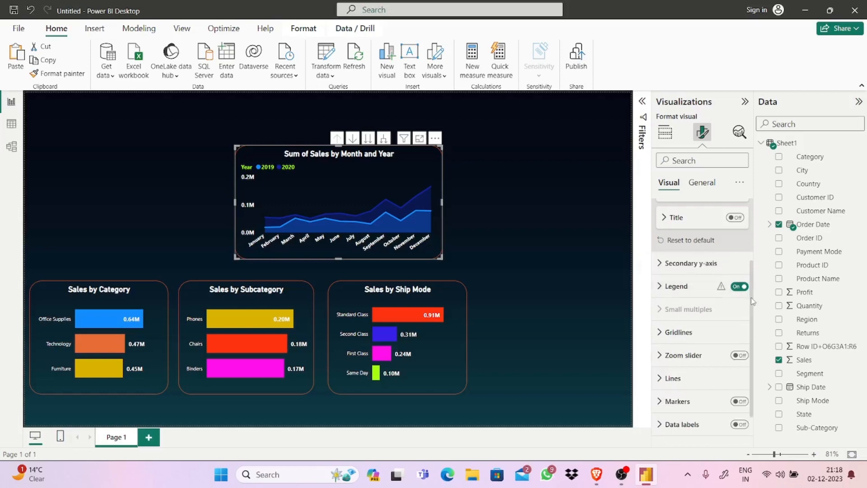
pyautogui.click(696, 289)
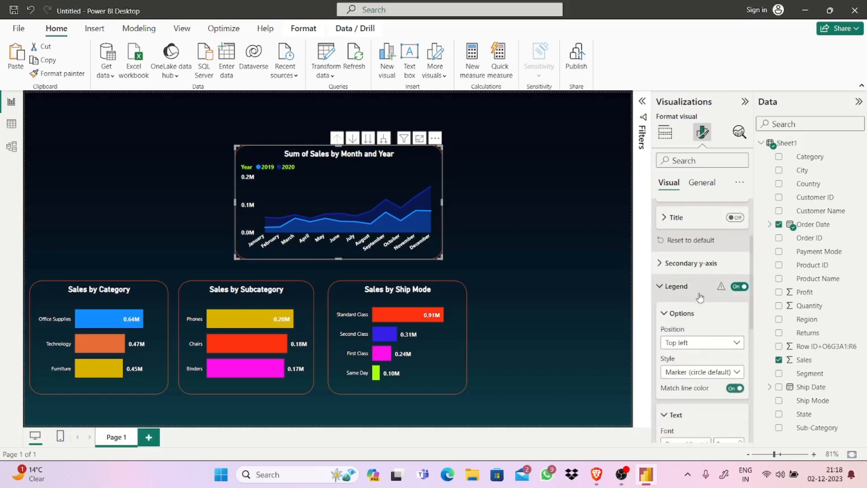
pyautogui.click(740, 345)
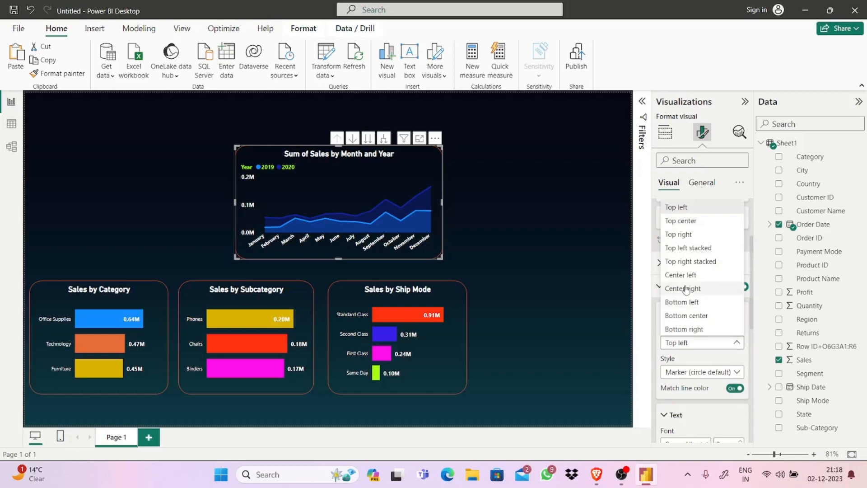
pyautogui.click(727, 366)
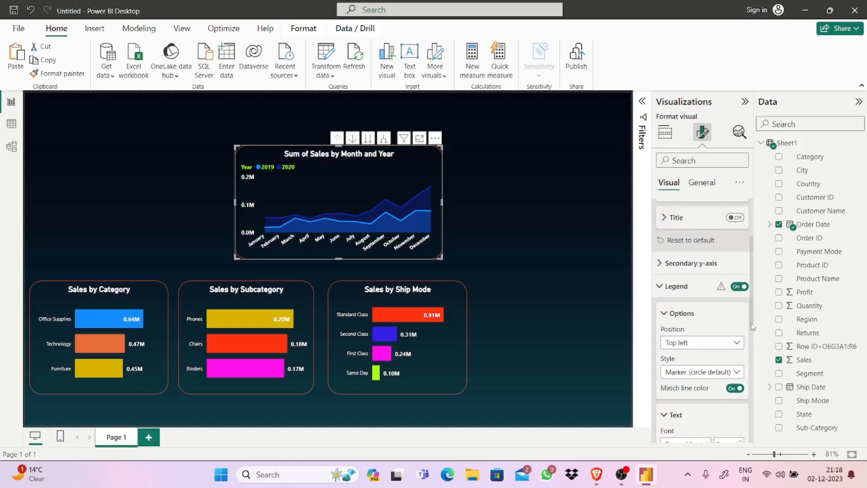
pyautogui.moveTo(754, 328); pyautogui.dragTo(753, 343)
pyautogui.scroll(-3, 754, 344)
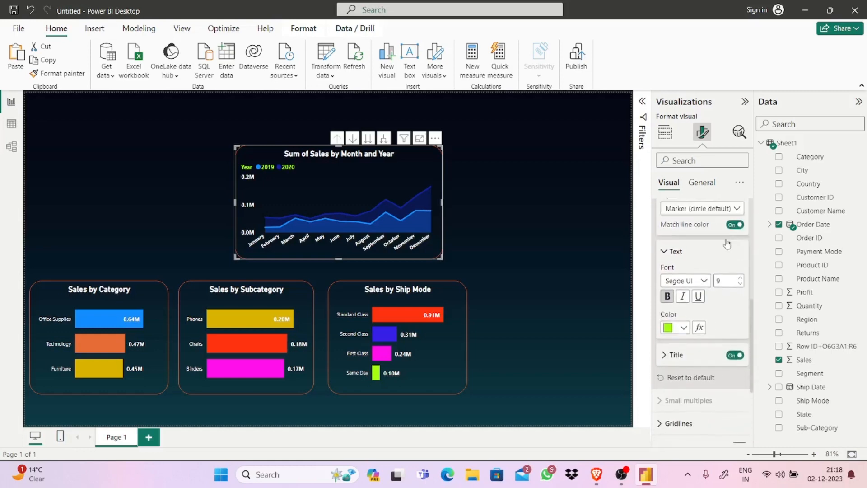
# - Check the area chart's background, border and shadow effects, plus the fields assigned to its axes and legend
pyautogui.scroll(6, 702, 271)
pyautogui.click(690, 184)
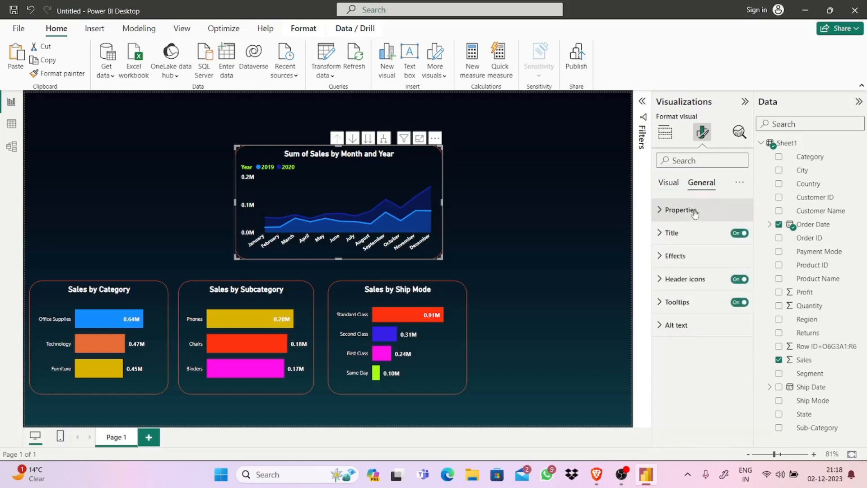
pyautogui.click(700, 259)
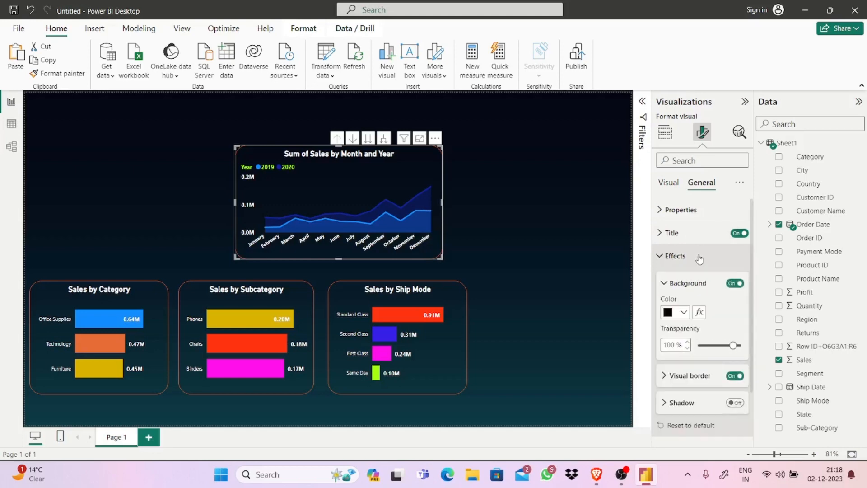
pyautogui.moveTo(753, 263); pyautogui.dragTo(754, 321)
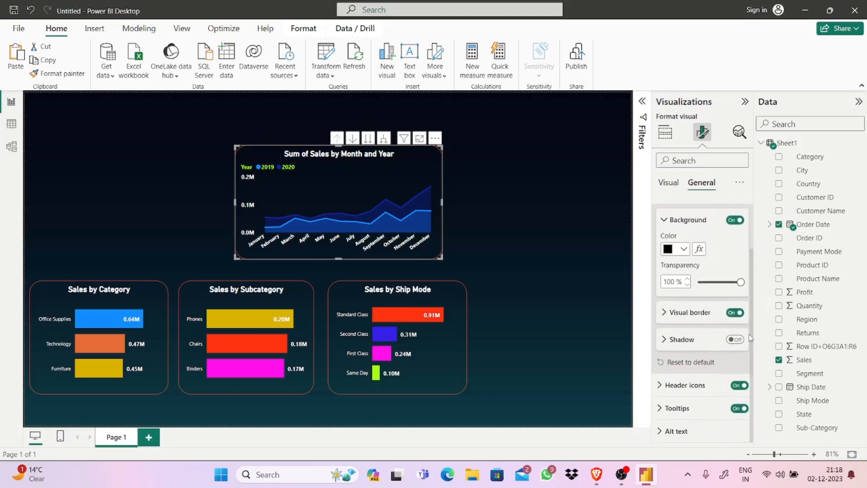
pyautogui.scroll(3, 739, 248)
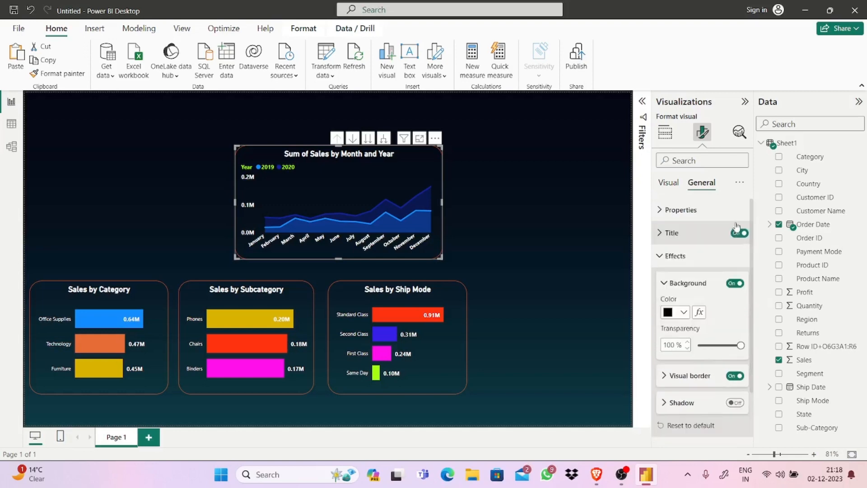
pyautogui.click(670, 183)
pyautogui.click(665, 132)
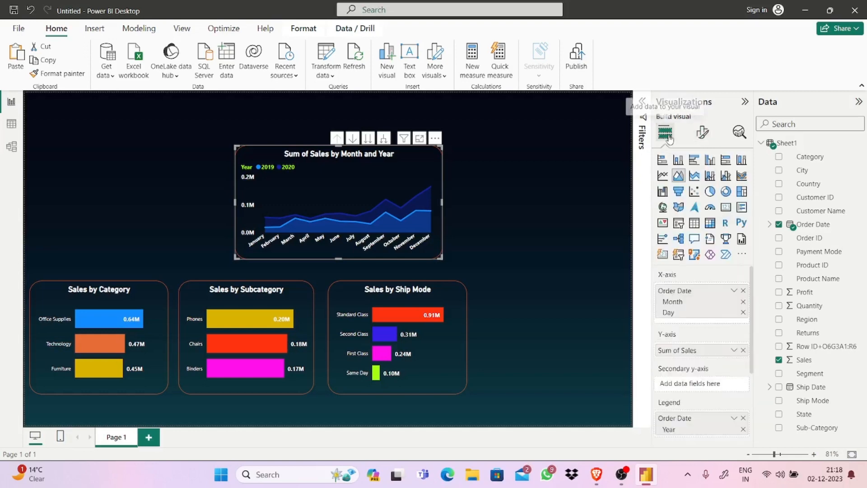
pyautogui.click(702, 134)
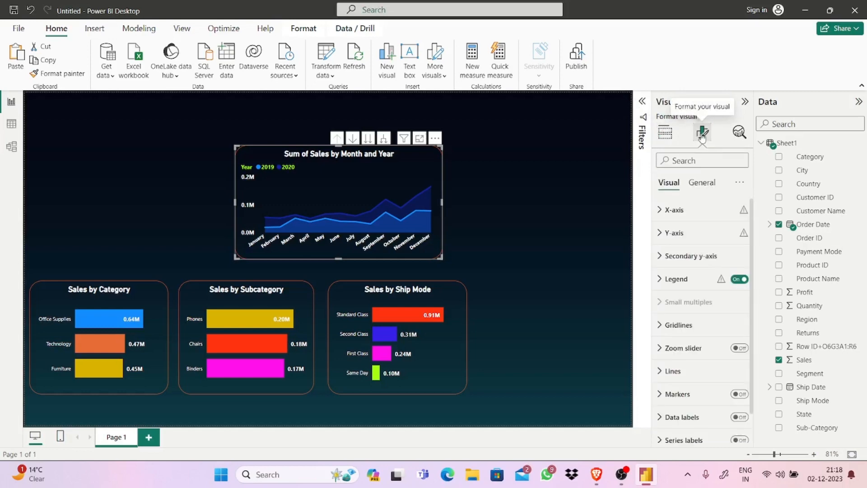
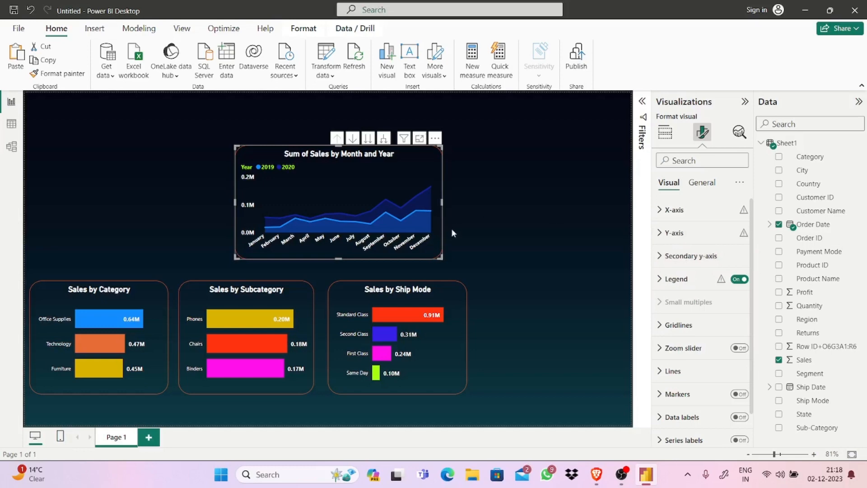
# - Shift the area chart slightly to the left on the report canvas, above the bar charts
pyautogui.click(665, 132)
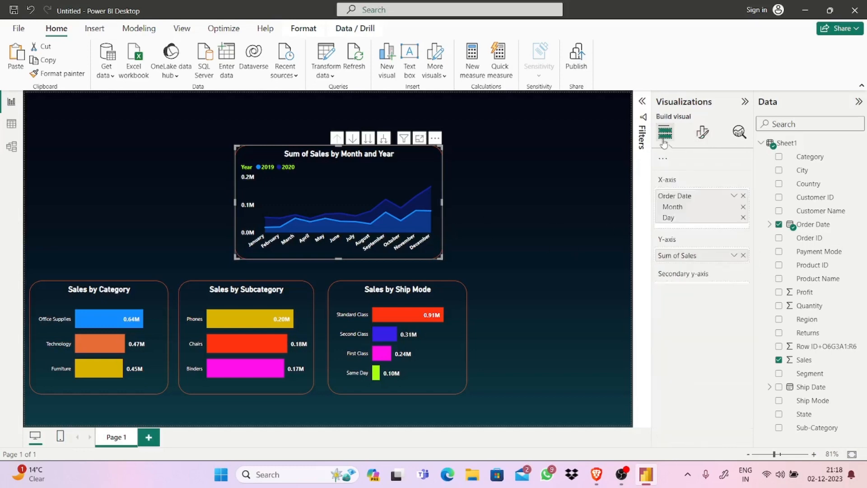
pyautogui.moveTo(346, 202); pyautogui.dragTo(362, 207)
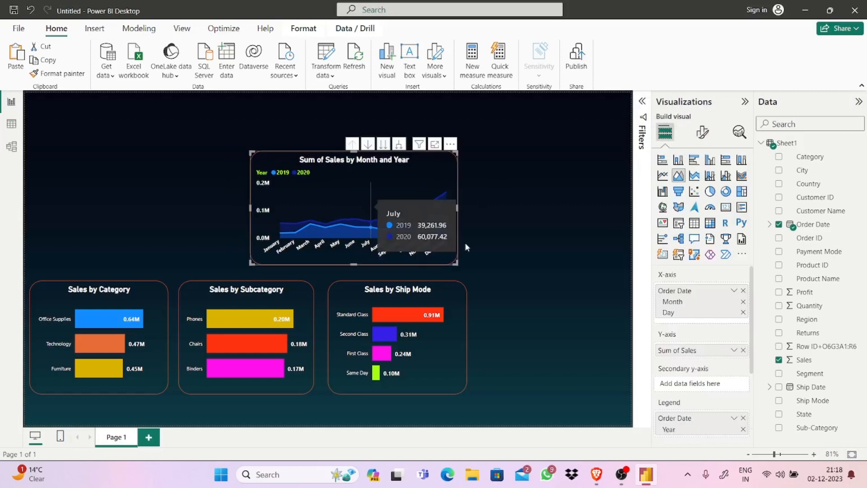
pyautogui.moveTo(452, 262); pyautogui.dragTo(429, 257)
pyautogui.click(554, 208)
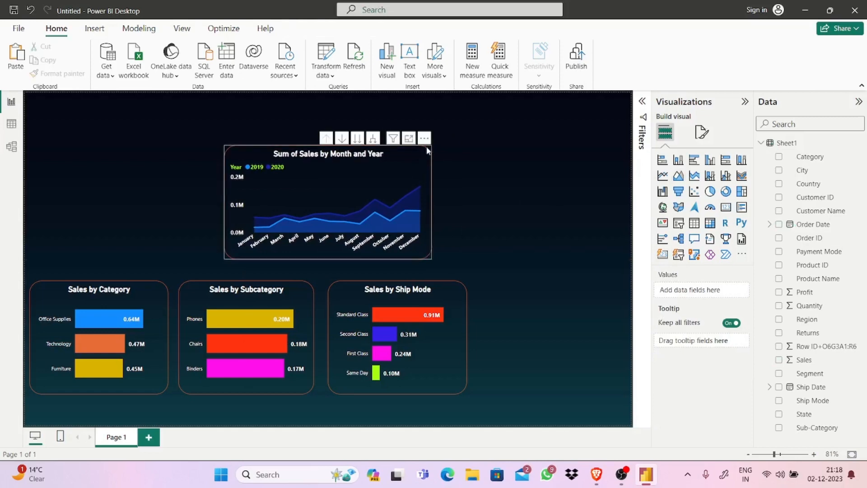
# - Make the area chart narrower and extend its lower edge slightly, then reopen its formatting options
pyautogui.click(418, 173)
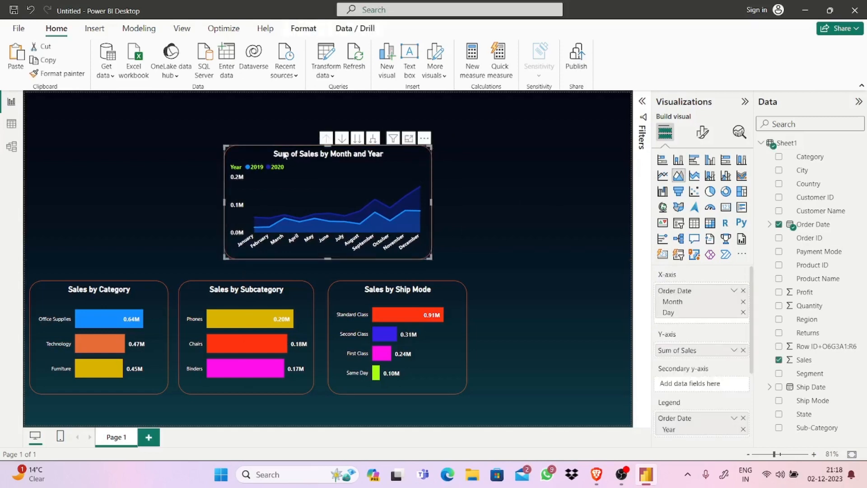
pyautogui.moveTo(432, 256); pyautogui.dragTo(405, 247)
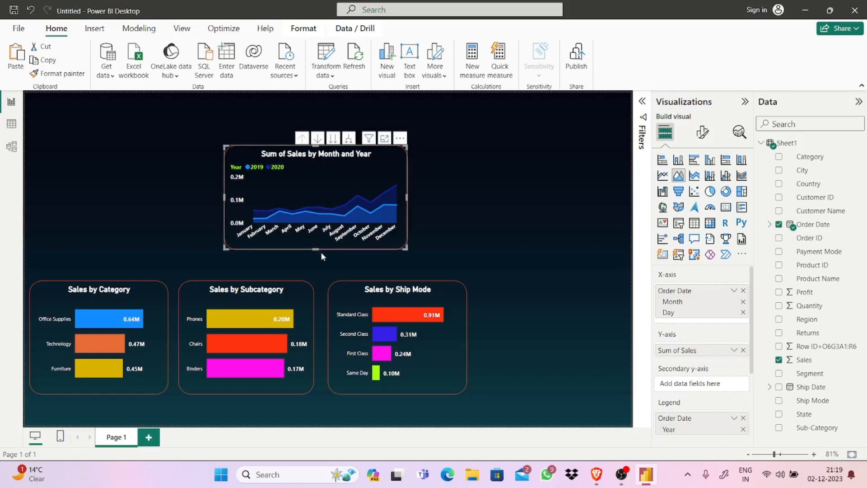
pyautogui.moveTo(316, 250); pyautogui.dragTo(315, 258)
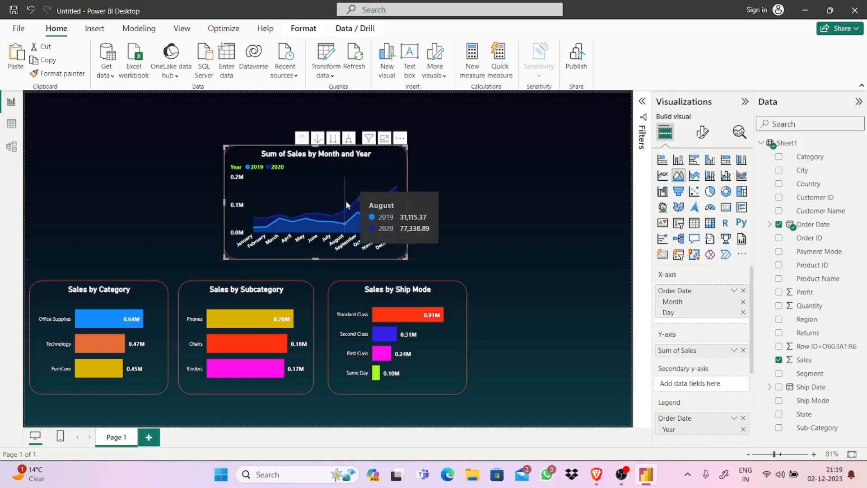
pyautogui.click(704, 133)
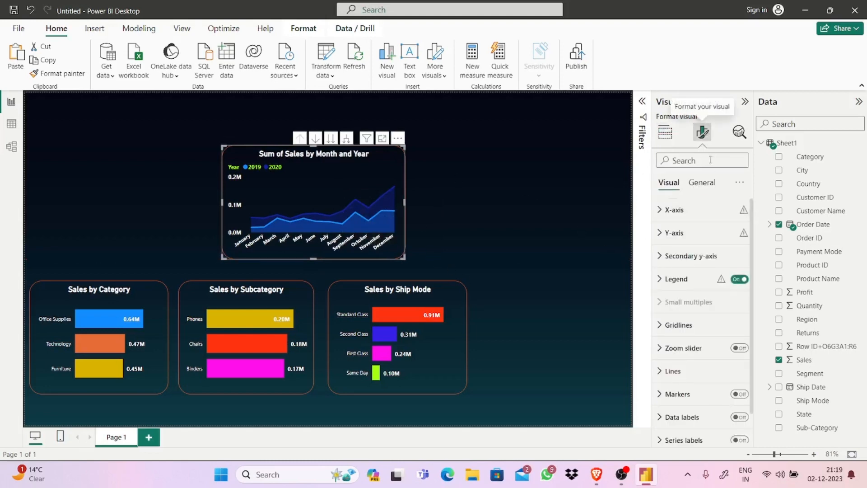
# - Change the area chart's title text to "Monthly Sales by YOYO"
pyautogui.click(702, 183)
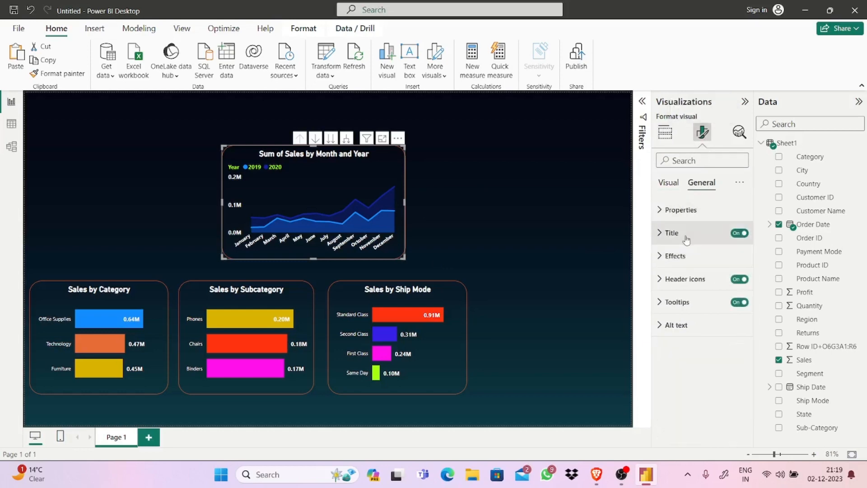
pyautogui.click(685, 238)
pyautogui.click(708, 289)
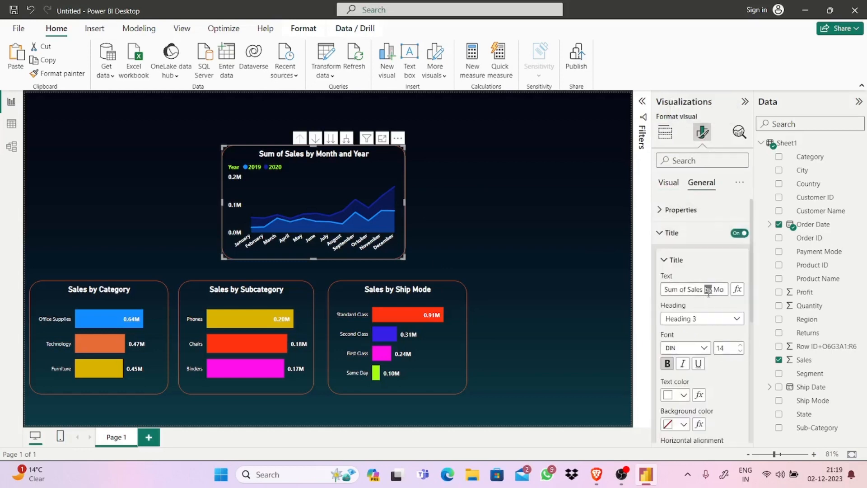
pyautogui.hotkey('ctrl', 'a')
pyautogui.press('BackSpace')
pyautogui.write('Mon')
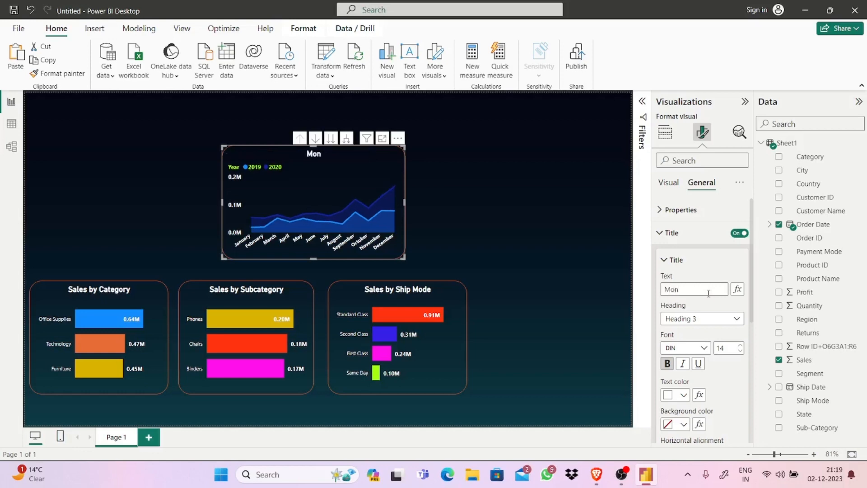
pyautogui.write('thely sales')
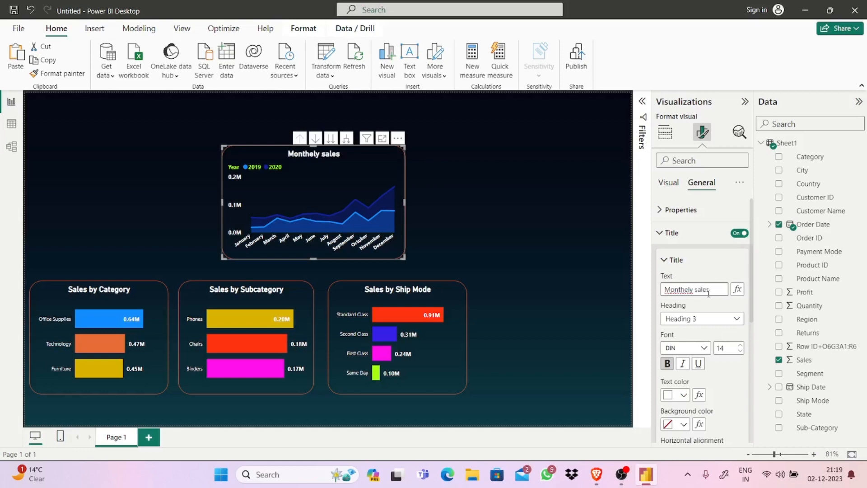
pyautogui.write(' BY')
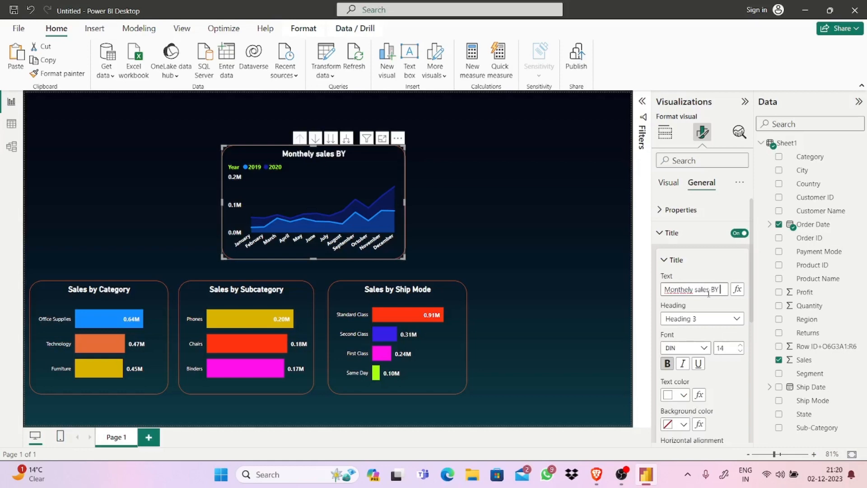
pyautogui.write('by')
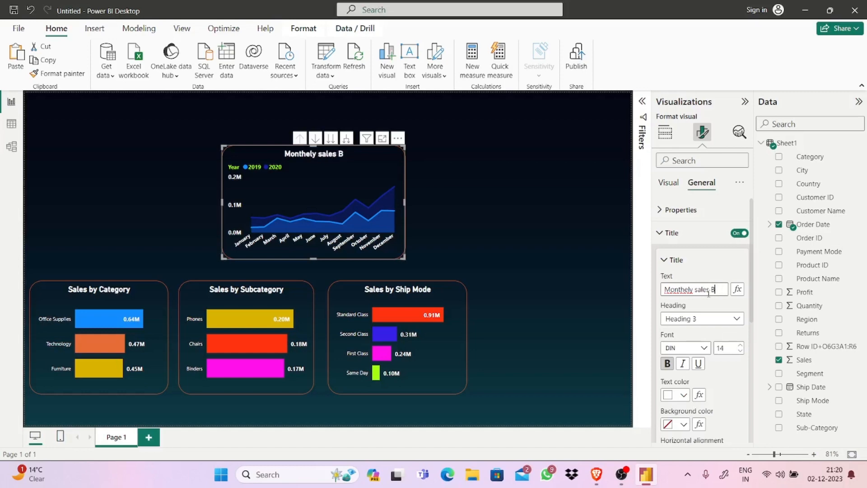
pyautogui.press('BackSpace')
pyautogui.press('BackSpace')
pyautogui.press('BackSpace')
pyautogui.press('BackSpace')
pyautogui.press('BackSpace')
pyautogui.press('BackSpace')
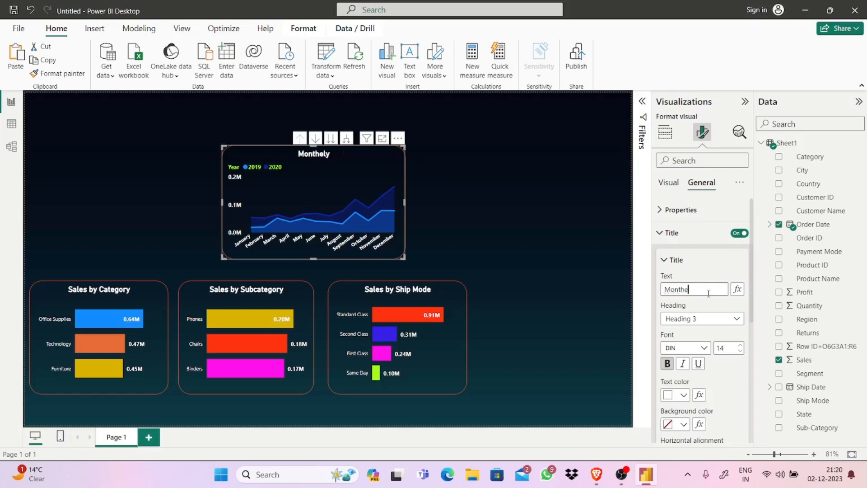
pyautogui.press('BackSpace')
pyautogui.write('ly Slaes')
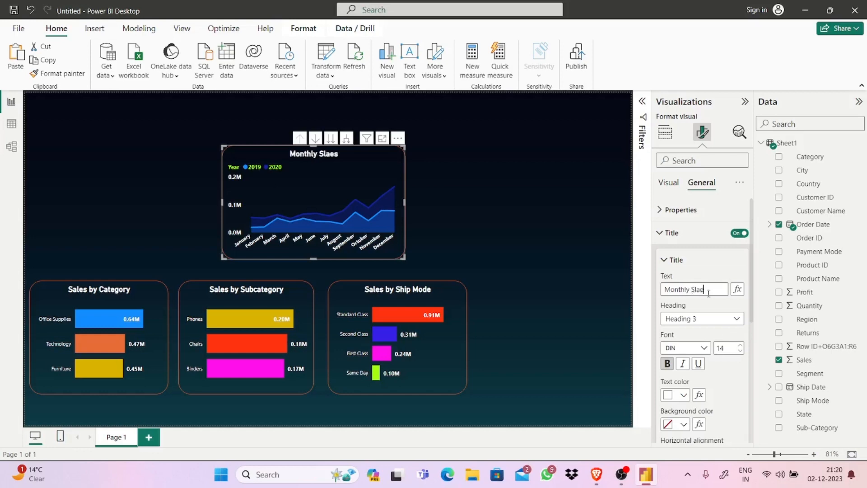
pyautogui.press('BackSpace')
pyautogui.press('BackSpace')
pyautogui.press('BackSpace')
pyautogui.press('BackSpace')
pyautogui.write('ales by')
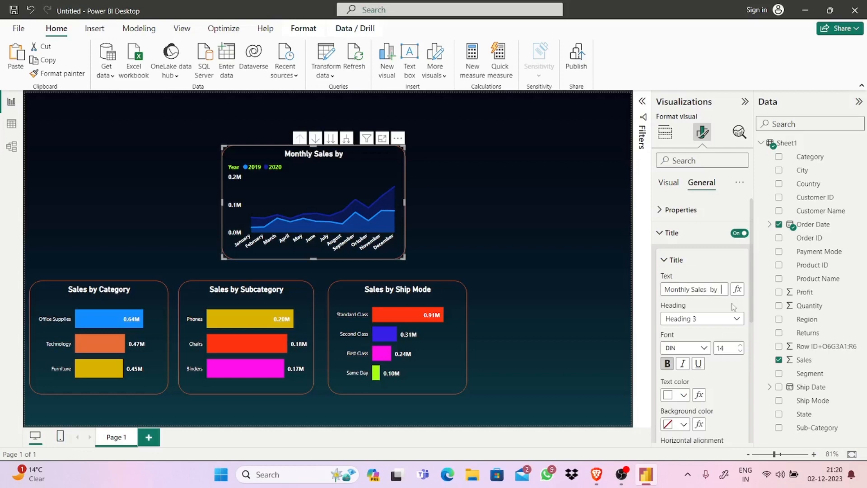
pyautogui.write(' YOYC')
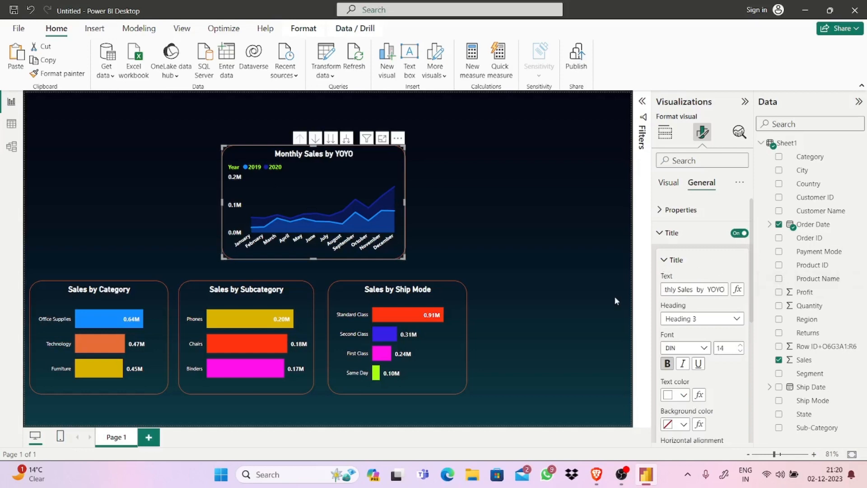
pyautogui.click(530, 286)
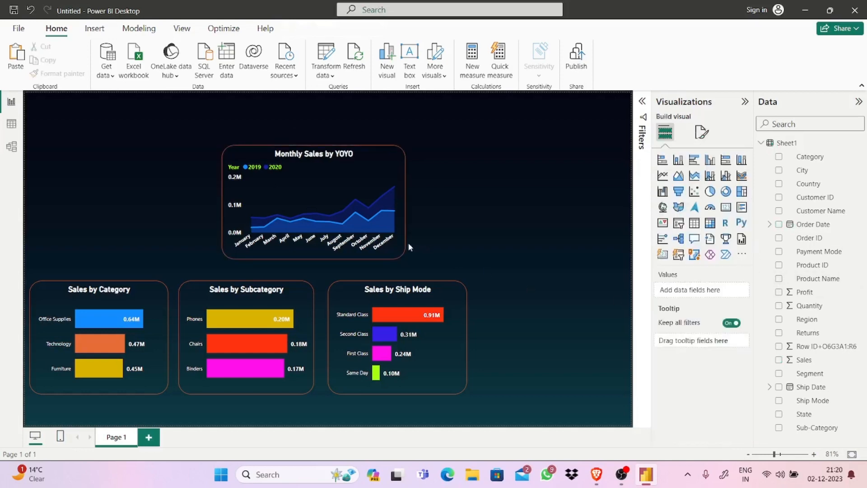
pyautogui.moveTo(344, 192)
pyautogui.hotkey('ctrl', 'v')
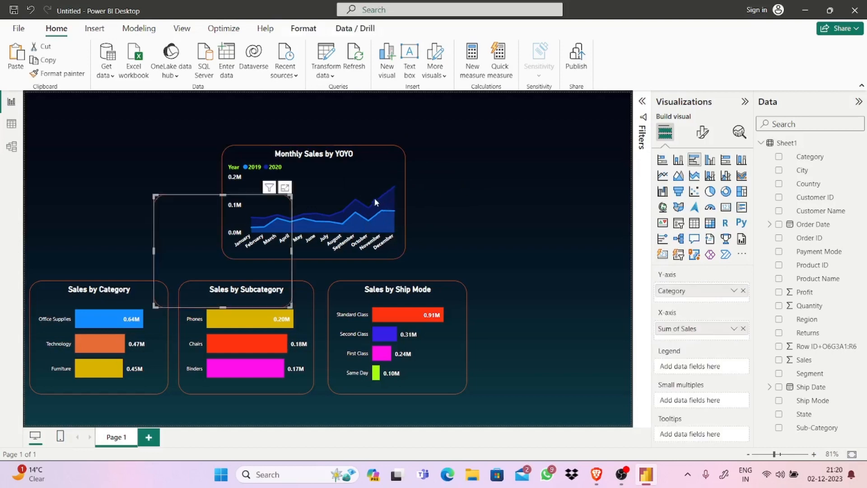
pyautogui.moveTo(305, 177); pyautogui.dragTo(262, 162)
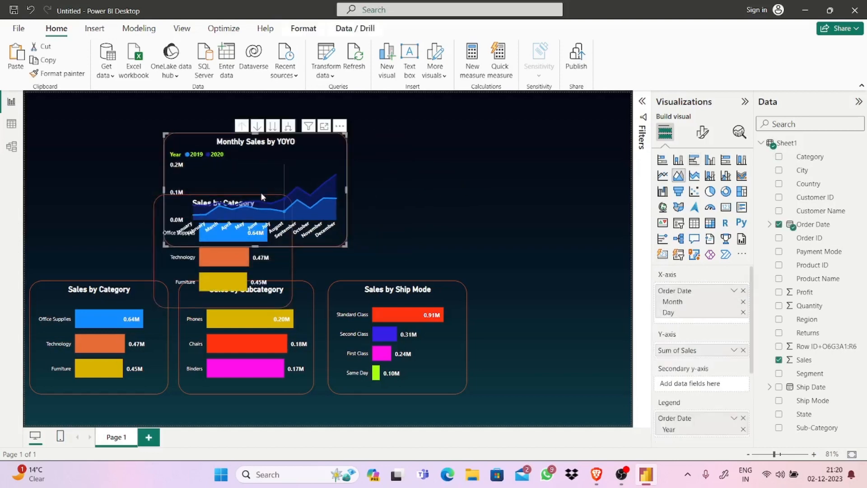
pyautogui.moveTo(272, 208); pyautogui.dragTo(382, 172)
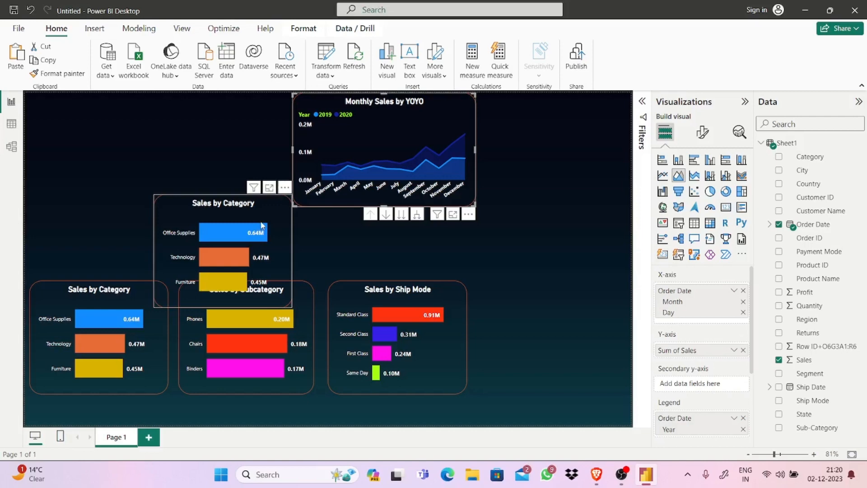
pyautogui.click(285, 188)
pyautogui.click(284, 187)
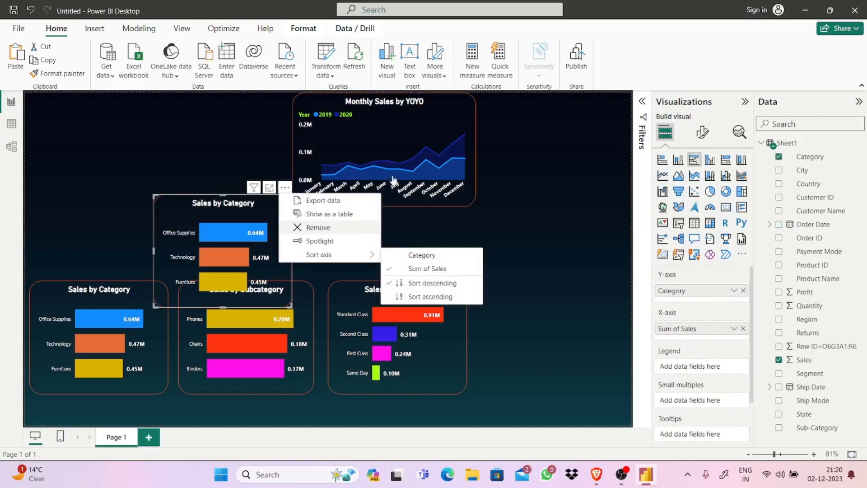
pyautogui.click(316, 227)
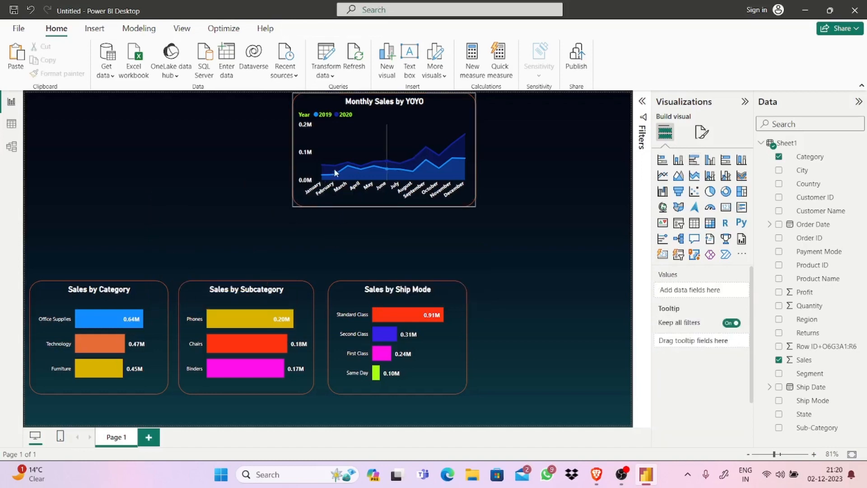
# - Move the monthly sales area chart just above the bar charts, duplicate it, and place the copy to its right
pyautogui.moveTo(365, 138); pyautogui.dragTo(318, 179)
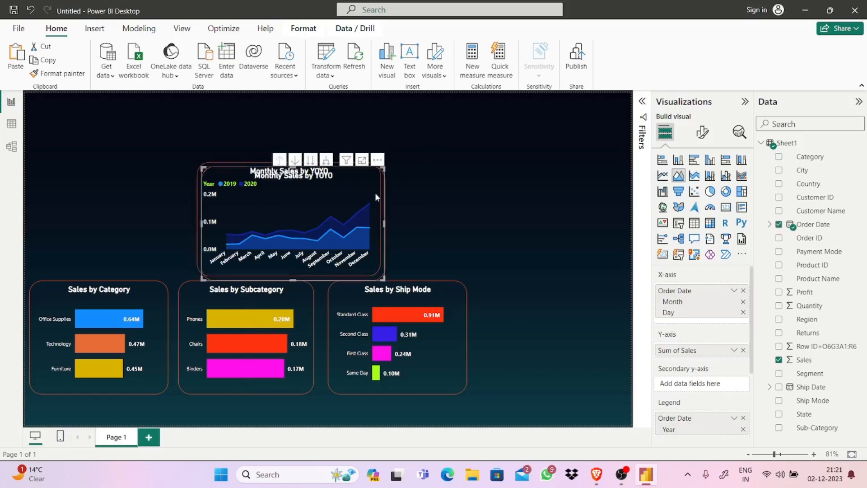
pyautogui.moveTo(375, 193); pyautogui.dragTo(542, 202)
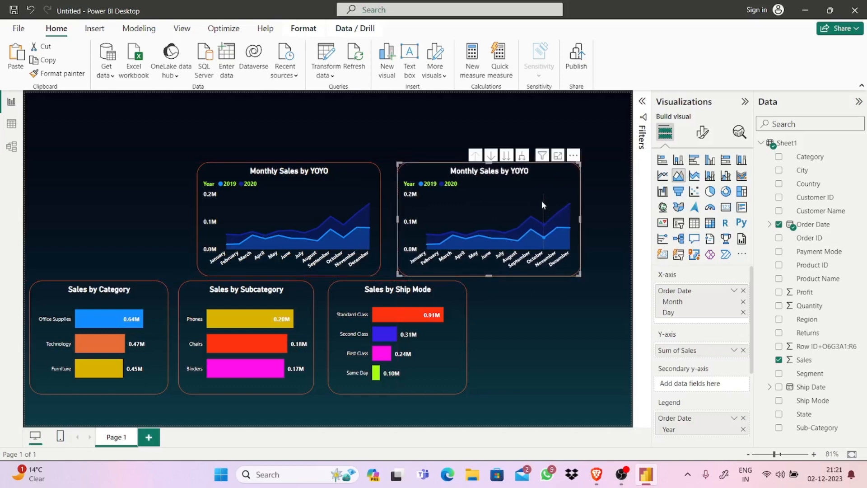
# - Replace Sum of Sales with the Profit field on the Y-axis of the copied area chart
pyautogui.moveTo(522, 194)
pyautogui.click(744, 351)
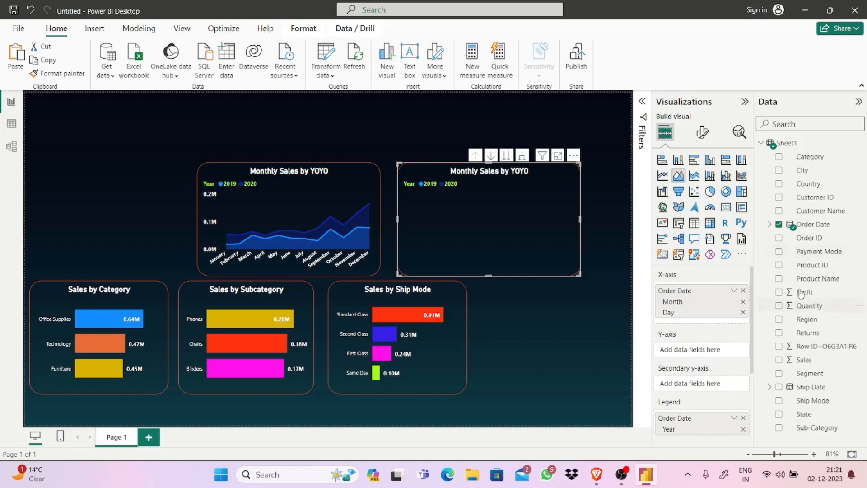
pyautogui.moveTo(803, 292); pyautogui.dragTo(699, 352)
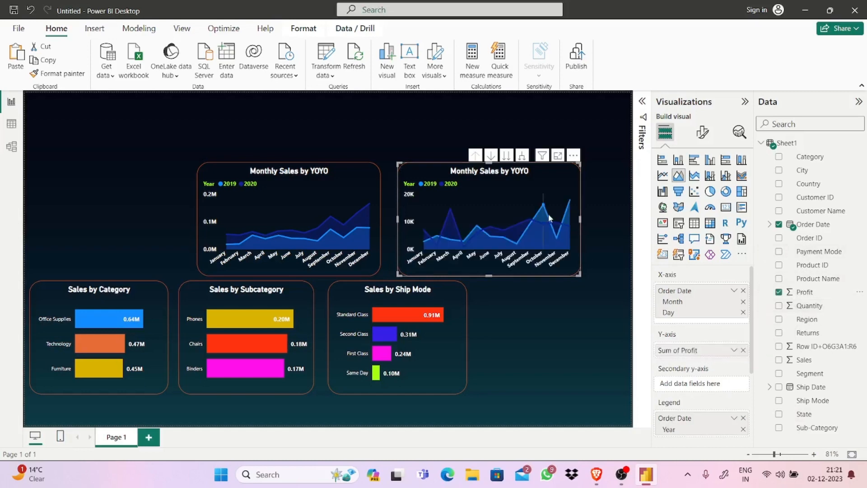
pyautogui.moveTo(560, 231)
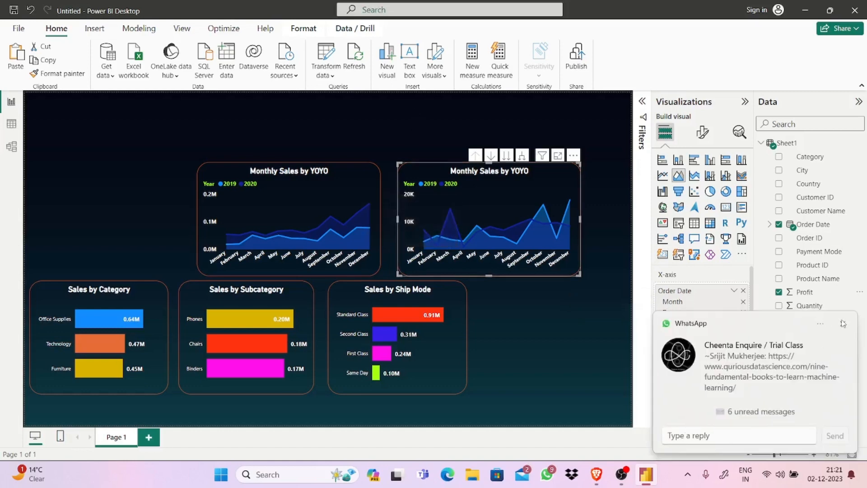
pyautogui.click(843, 323)
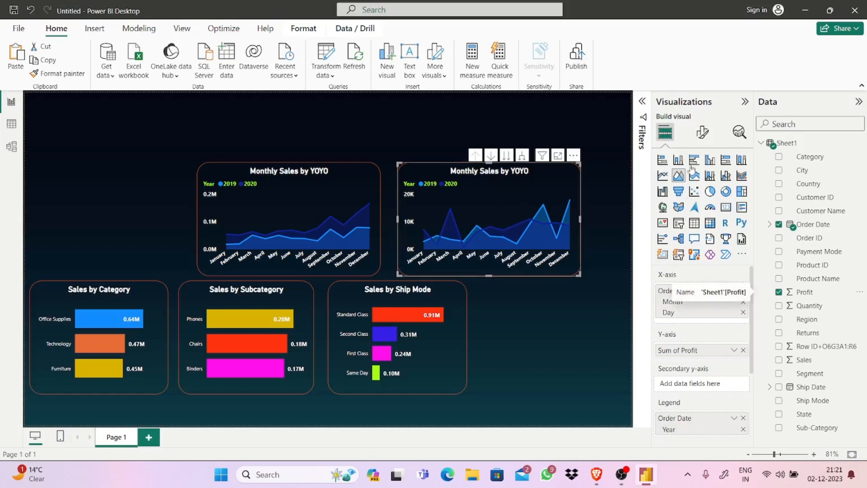
# - Change the copied area chart's title text to "Monthly Profit by YOYO"
pyautogui.click(703, 133)
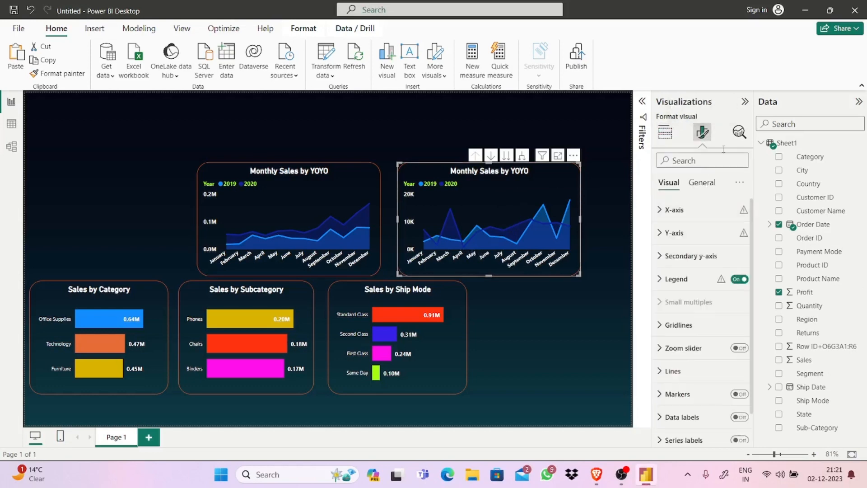
pyautogui.click(701, 183)
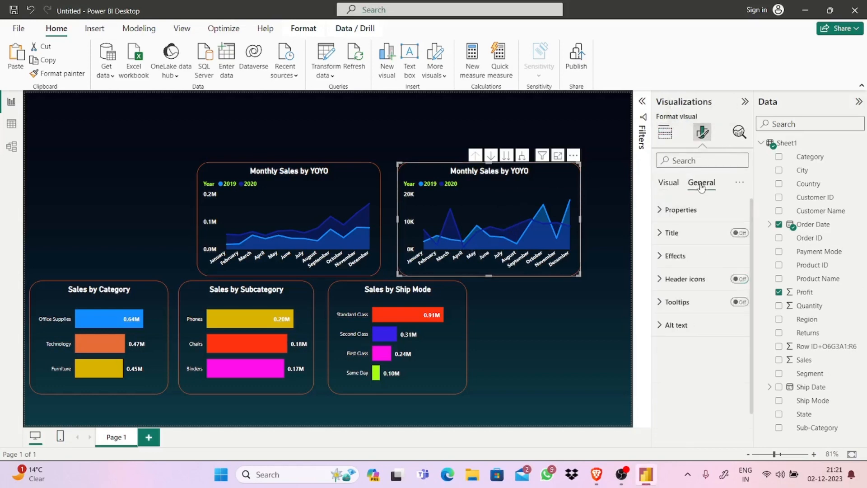
pyautogui.click(681, 233)
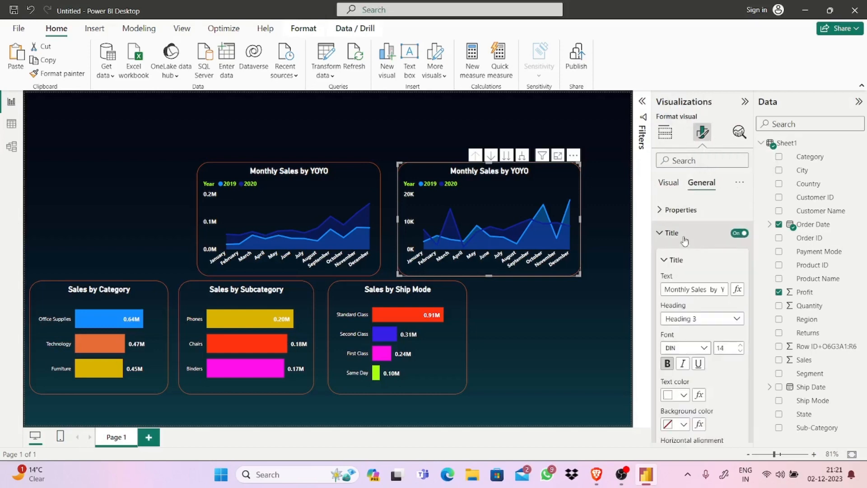
pyautogui.tripleClick(717, 290)
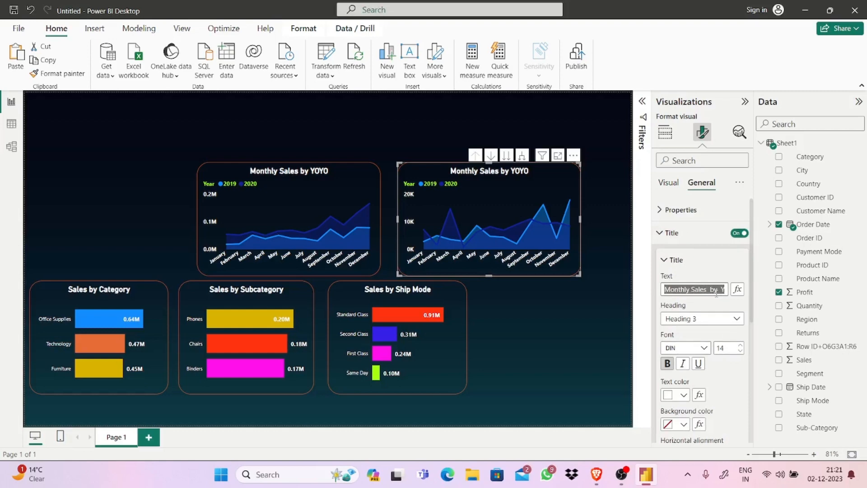
pyautogui.press('Home')
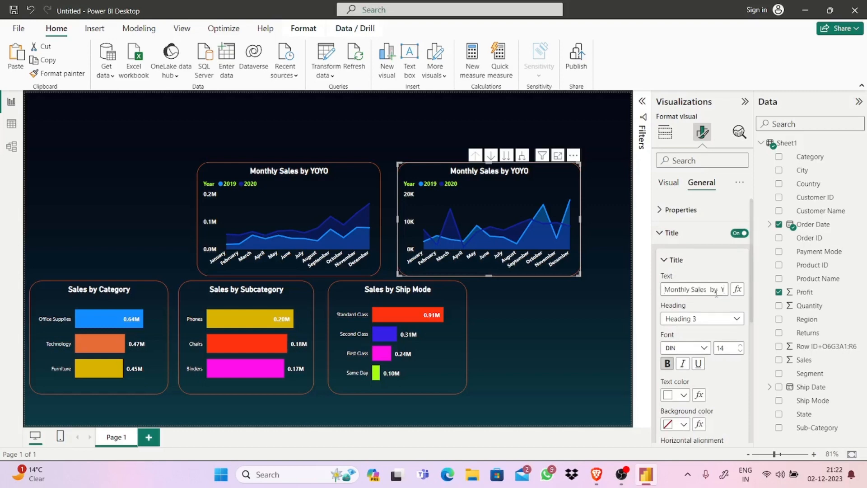
pyautogui.press('Right')
pyautogui.press('Right')
pyautogui.press('Right')
pyautogui.press('Right')
pyautogui.press('Right')
pyautogui.press('Right')
pyautogui.press('Right')
pyautogui.press('Right')
pyautogui.press('Right')
pyautogui.press('Right')
pyautogui.press('Right')
pyautogui.press('BackSpace')
pyautogui.press('BackSpace')
pyautogui.press('BackSpace')
pyautogui.press('BackSpace')
pyautogui.press('BackSpace')
pyautogui.write('zprofit')
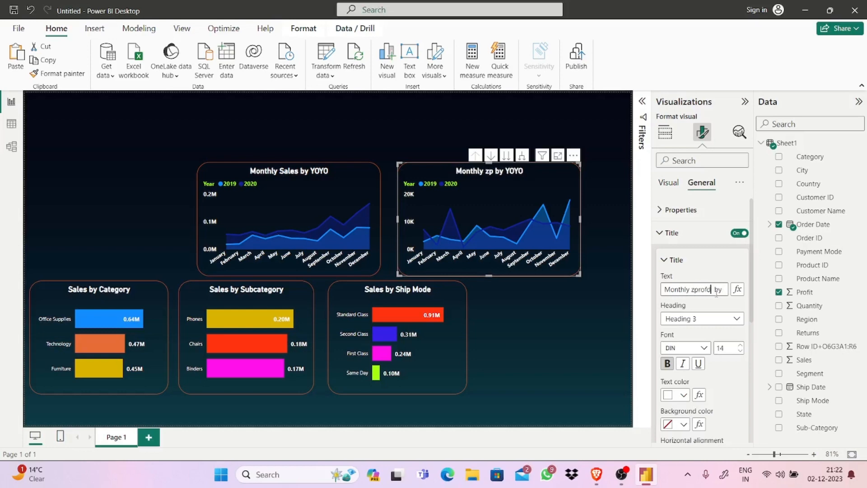
pyautogui.press('BackSpace')
pyautogui.press('BackSpace')
pyautogui.press('BackSpace')
pyautogui.press('BackSpace')
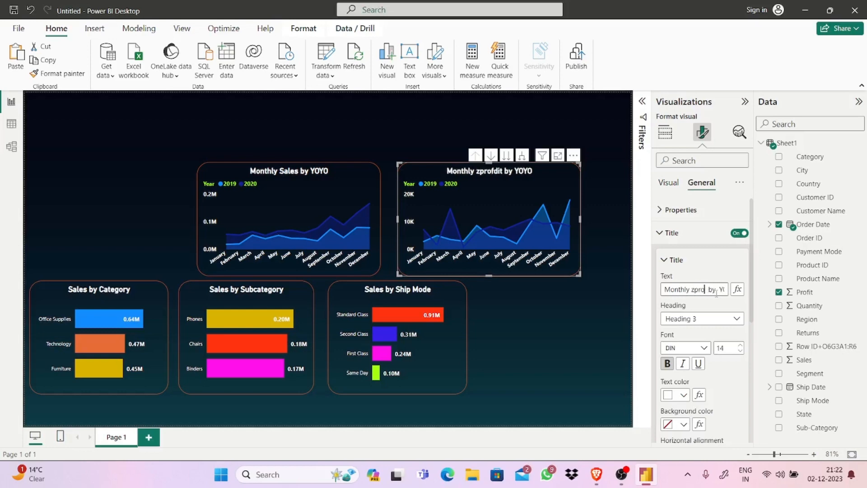
pyautogui.press('BackSpace')
pyautogui.press('BackSpace')
pyautogui.press('BackSpace')
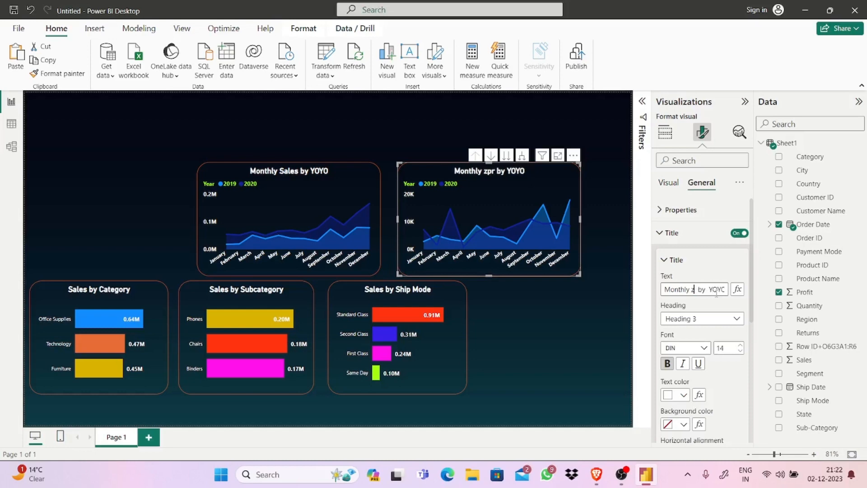
pyautogui.write('profi')
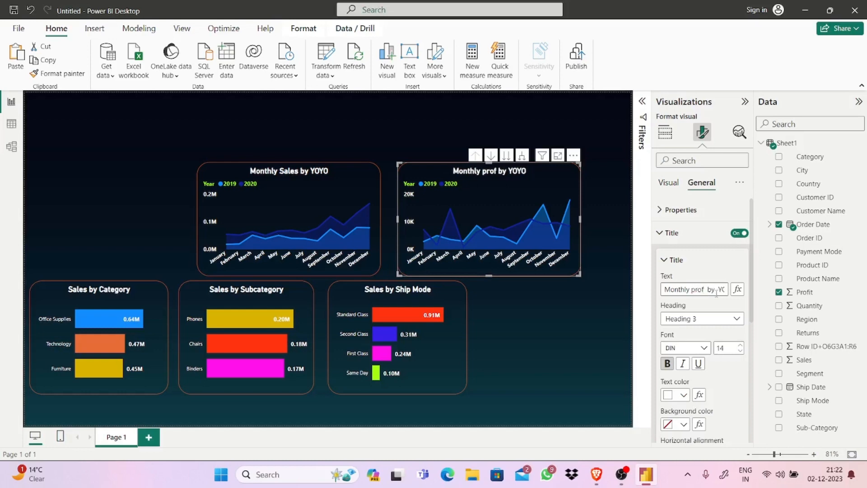
pyautogui.write('it')
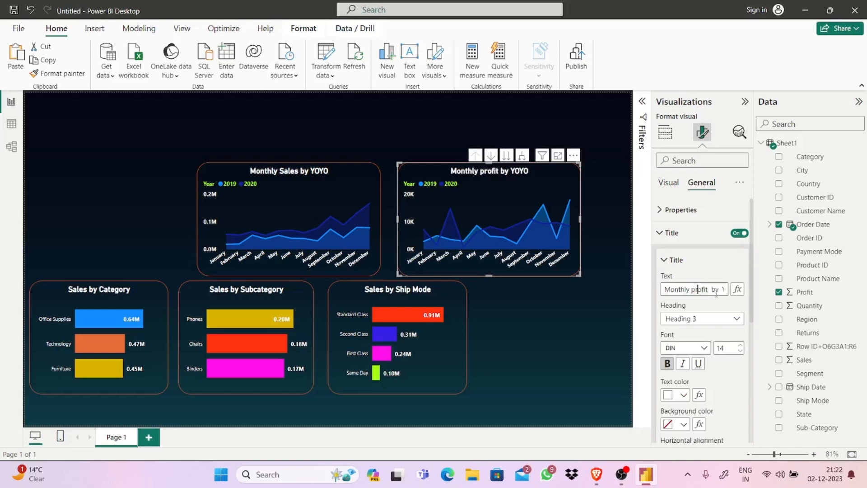
pyautogui.press('BackSpace')
pyautogui.write('P')
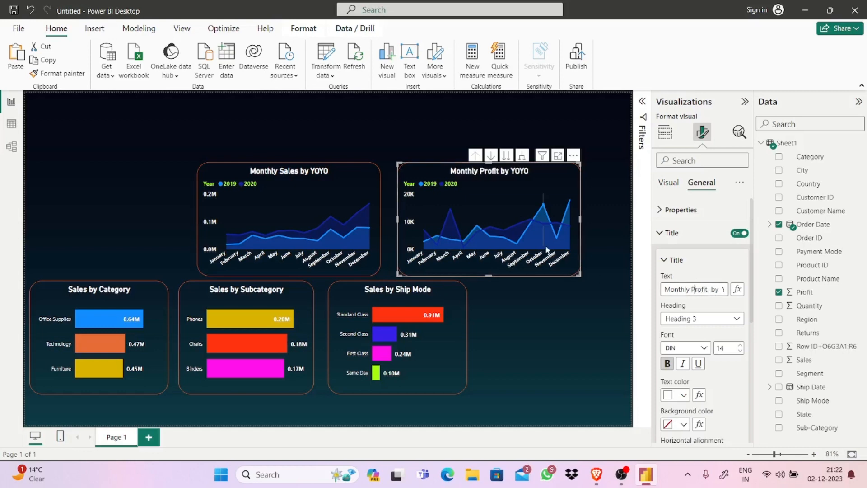
pyautogui.click(534, 313)
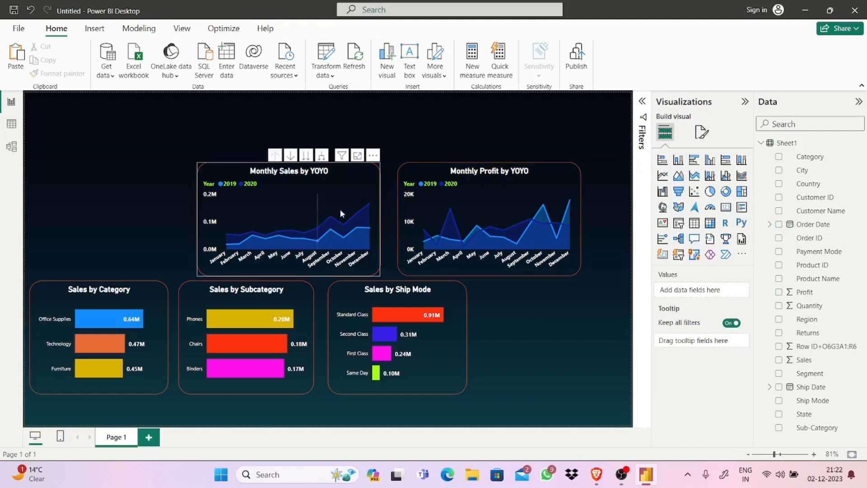
# - Shift the monthly sales and profit area charts left and up, aligned in one row above the bar charts with a gap between them
pyautogui.click(429, 217)
pyautogui.moveTo(423, 223); pyautogui.dragTo(420, 225)
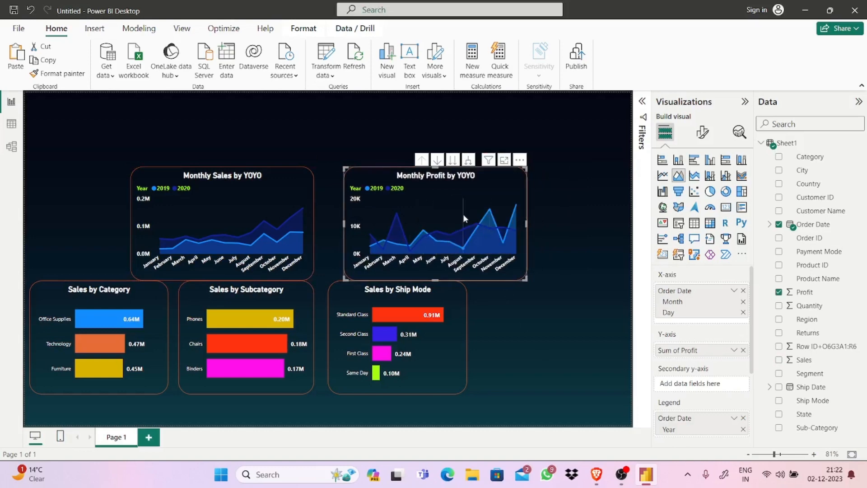
pyautogui.moveTo(463, 213); pyautogui.dragTo(460, 195)
pyautogui.moveTo(290, 215); pyautogui.dragTo(289, 193)
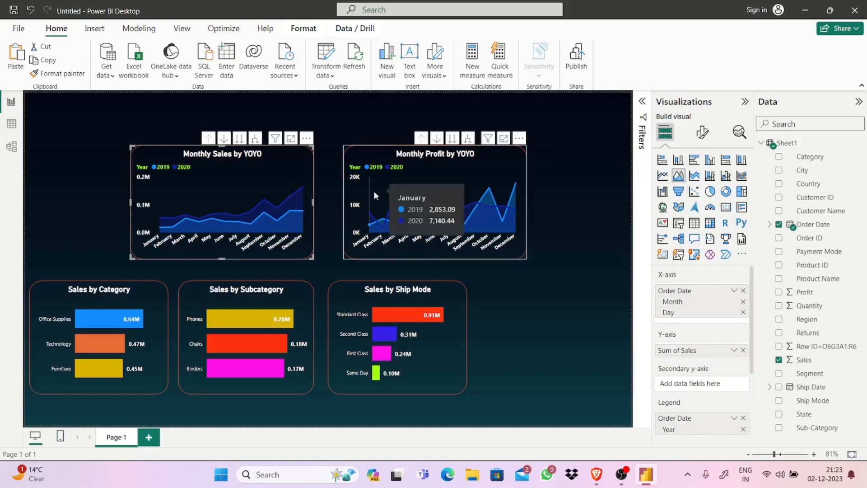
pyautogui.moveTo(374, 191); pyautogui.dragTo(391, 192)
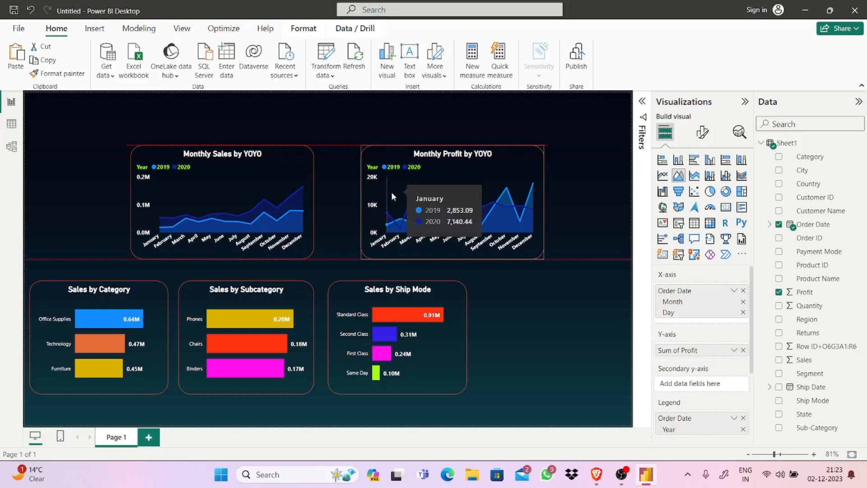
pyautogui.moveTo(391, 192); pyautogui.dragTo(392, 192)
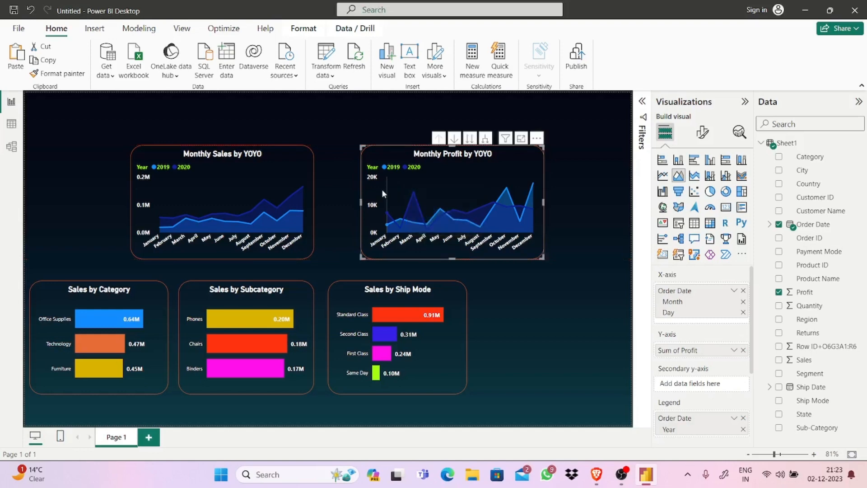